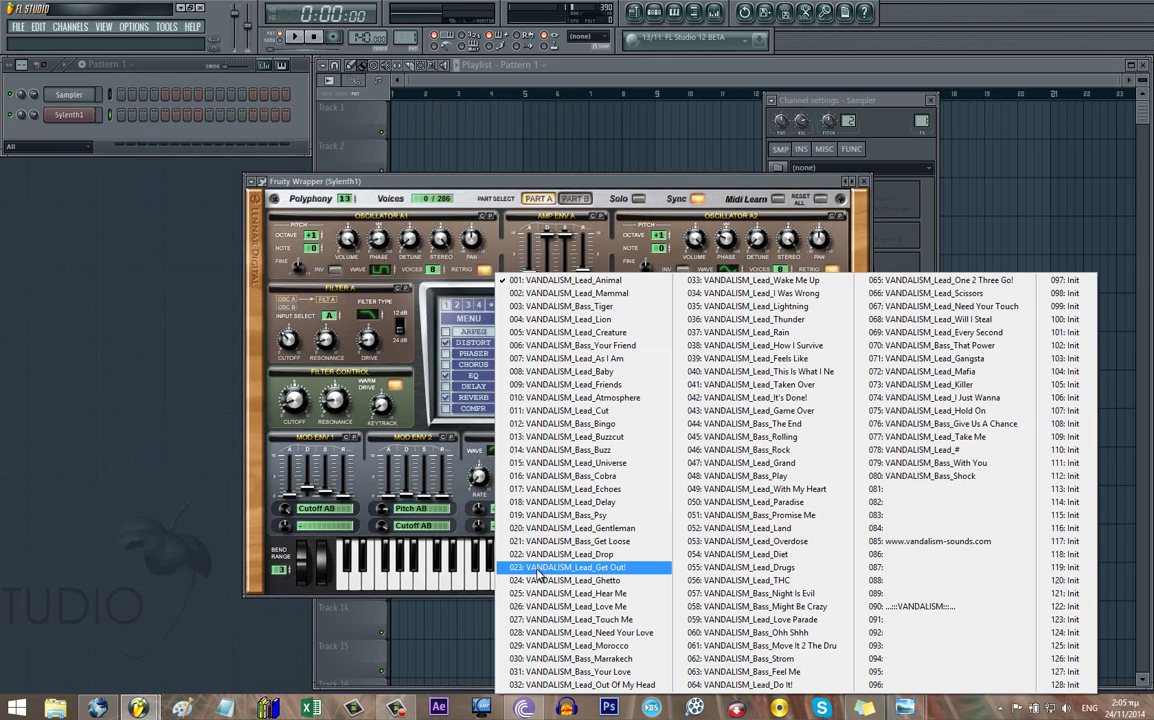
- Load the preset 023: VANDALISM_Lead_Get Out! in Sylenth1
left_click(538, 569)
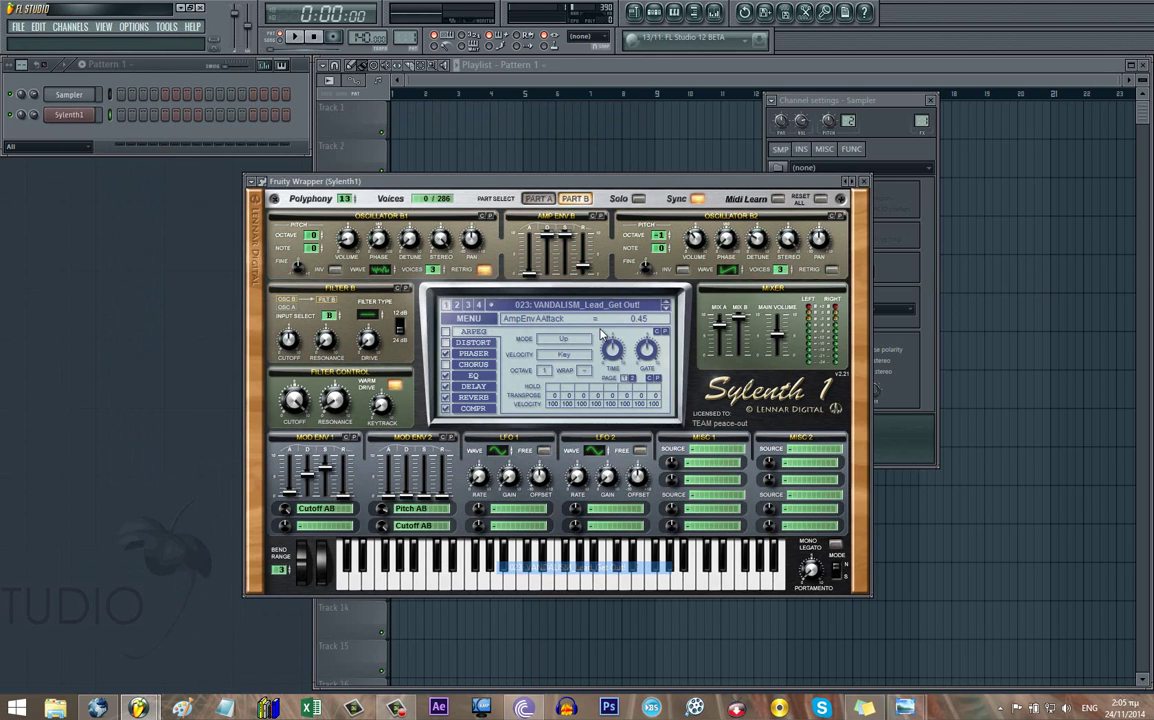
- Load a saved D major scale score into the Sampler channel's piano roll
right_click(82, 95)
left_click(100, 95)
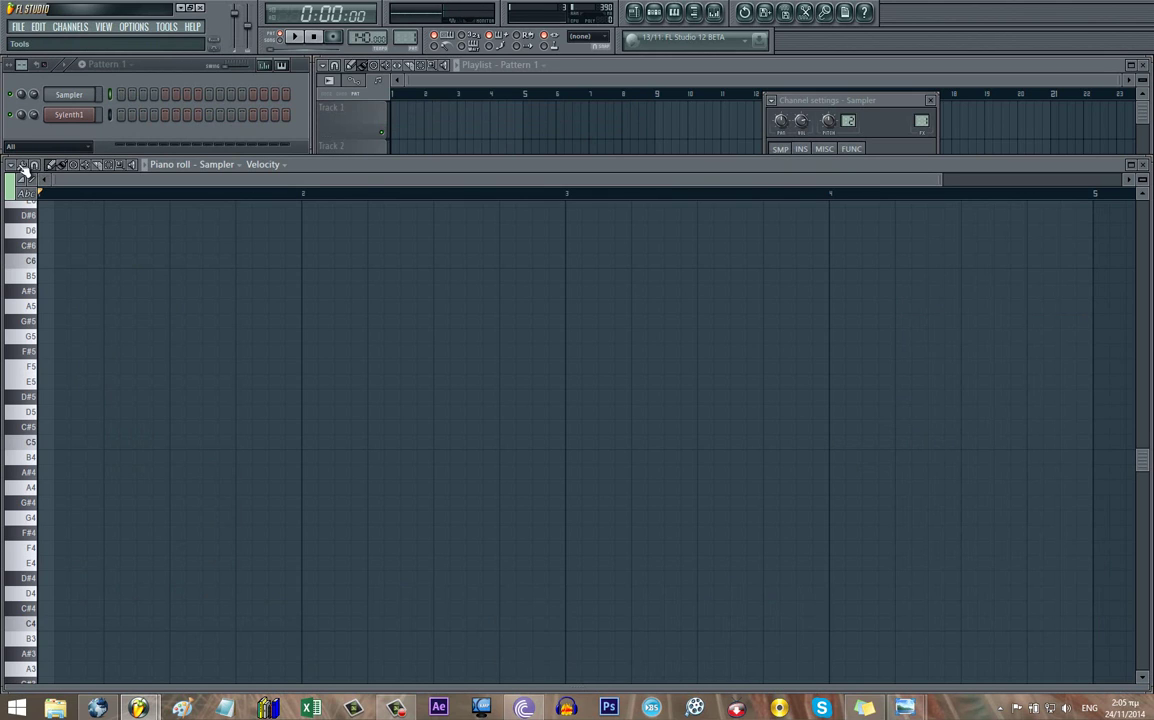
left_click(11, 165)
mouse_move(26, 193)
left_click(118, 179)
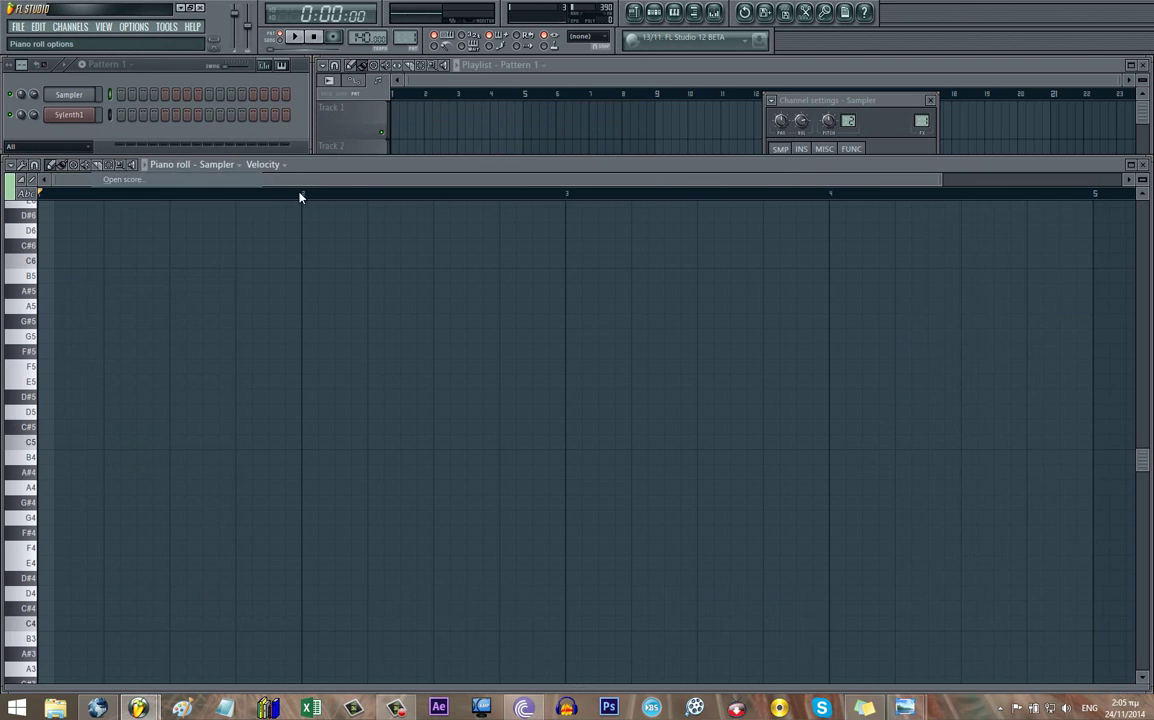
double_click(232, 353)
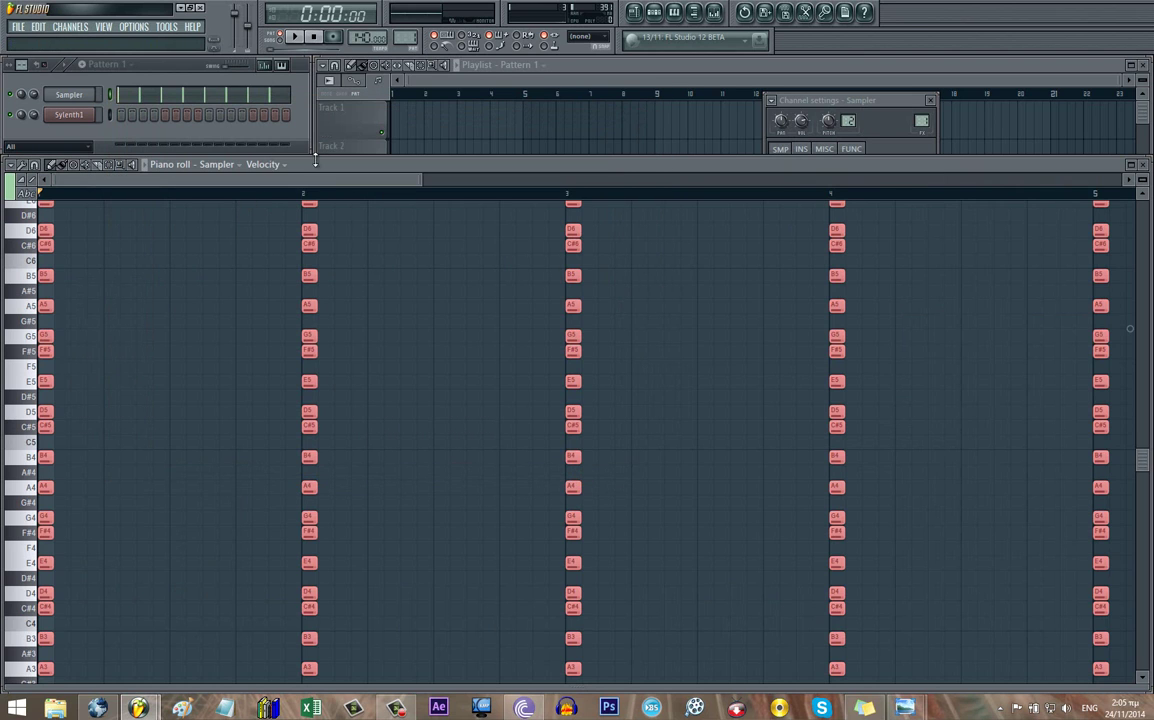
- Place a short D5 note at the start of bar 1 in the Sylenth1 piano roll
right_click(82, 115)
left_click(100, 115)
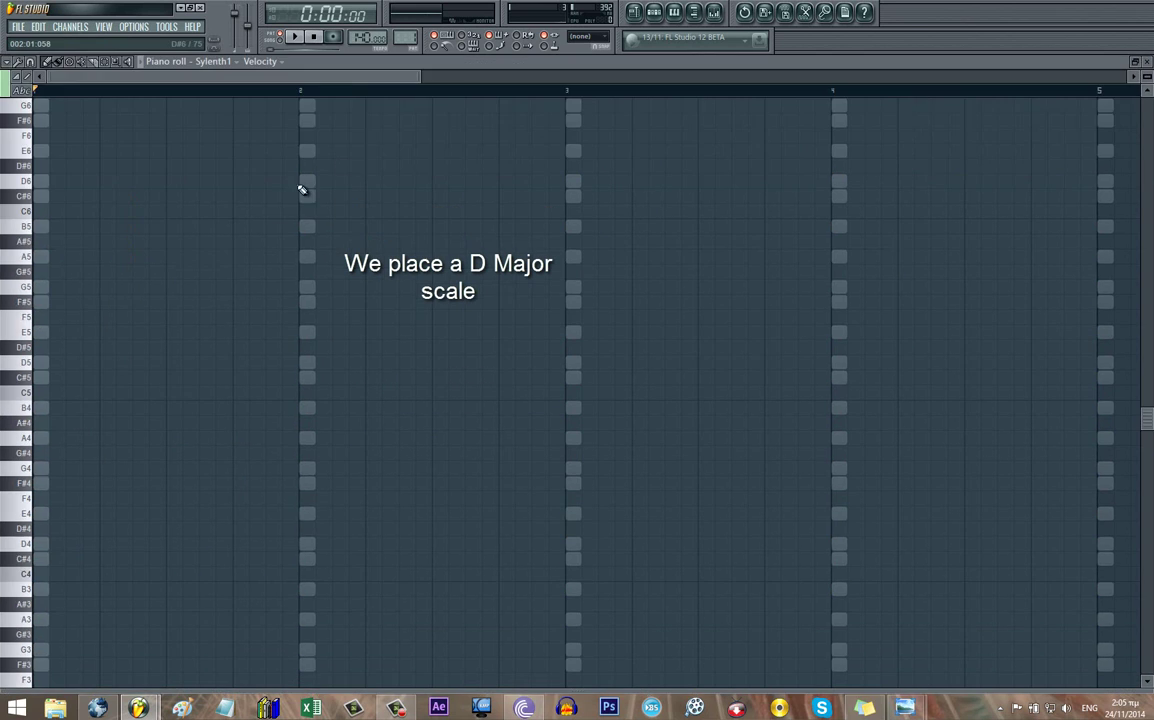
left_click(38, 258)
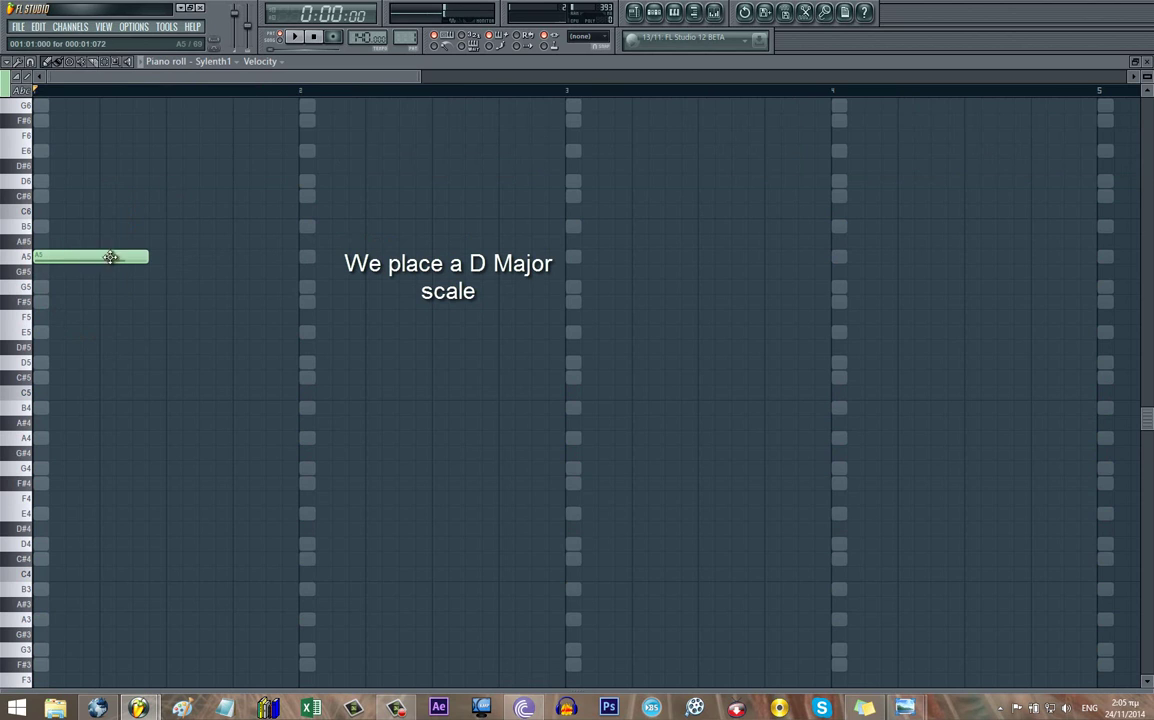
left_click_drag(79, 258, 64, 258)
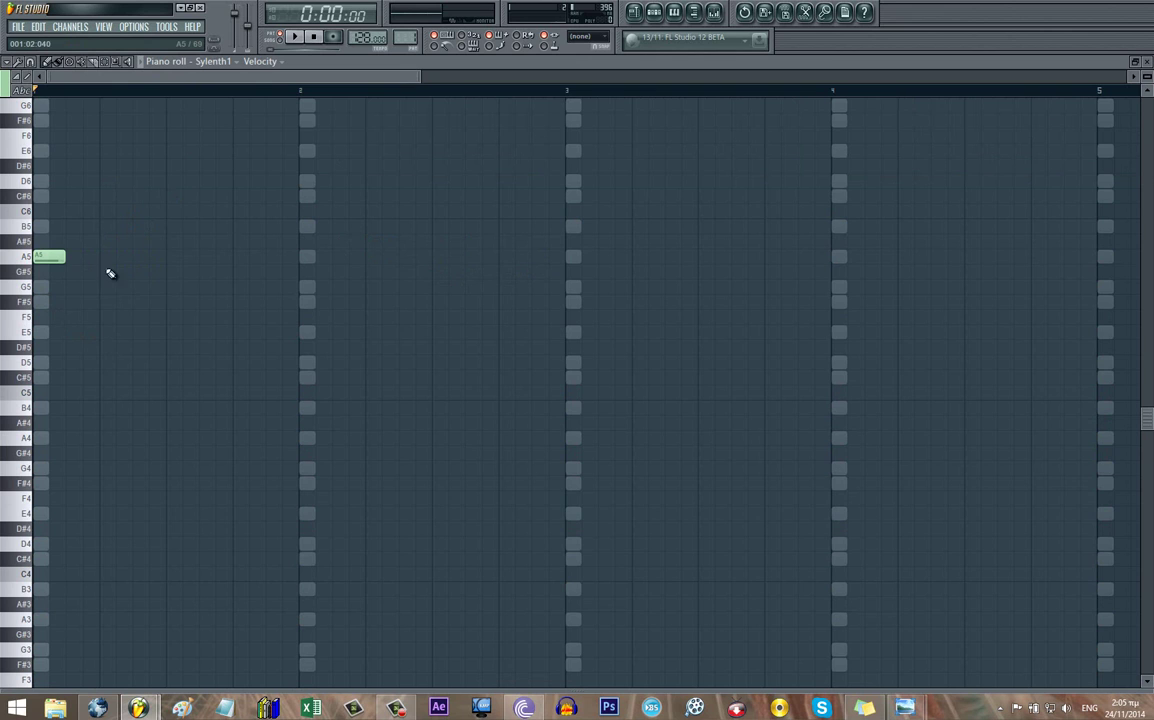
left_click_drag(56, 266, 61, 378)
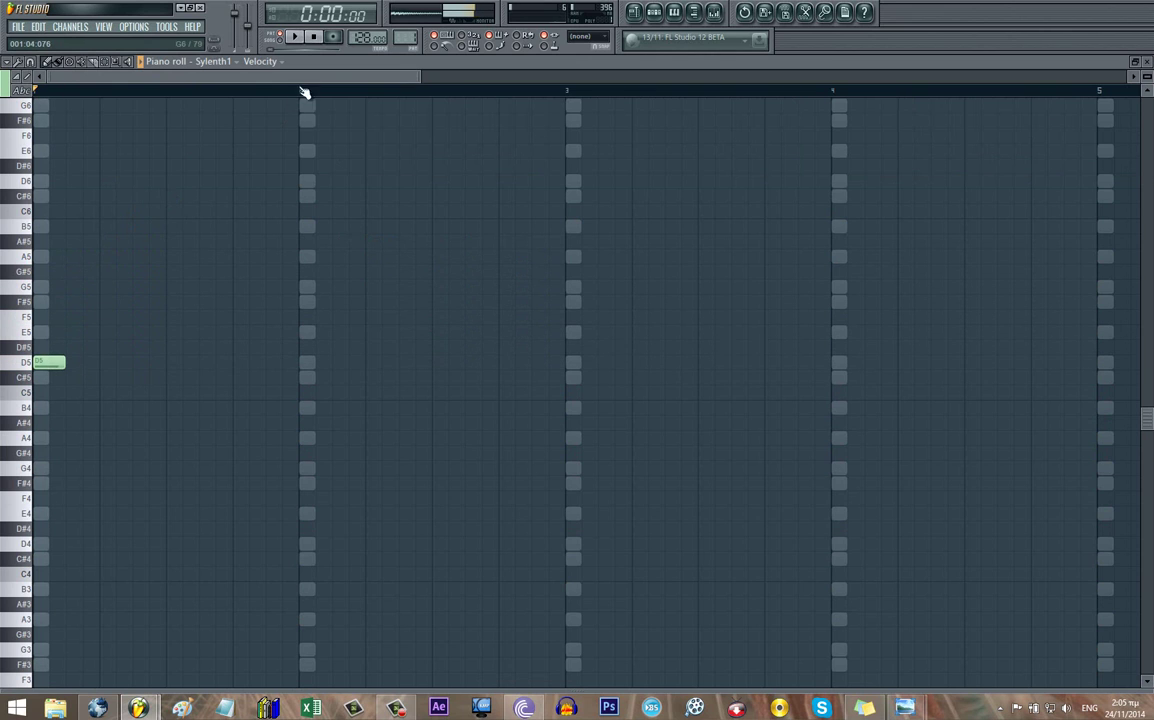
double_click(334, 67)
left_click(65, 118)
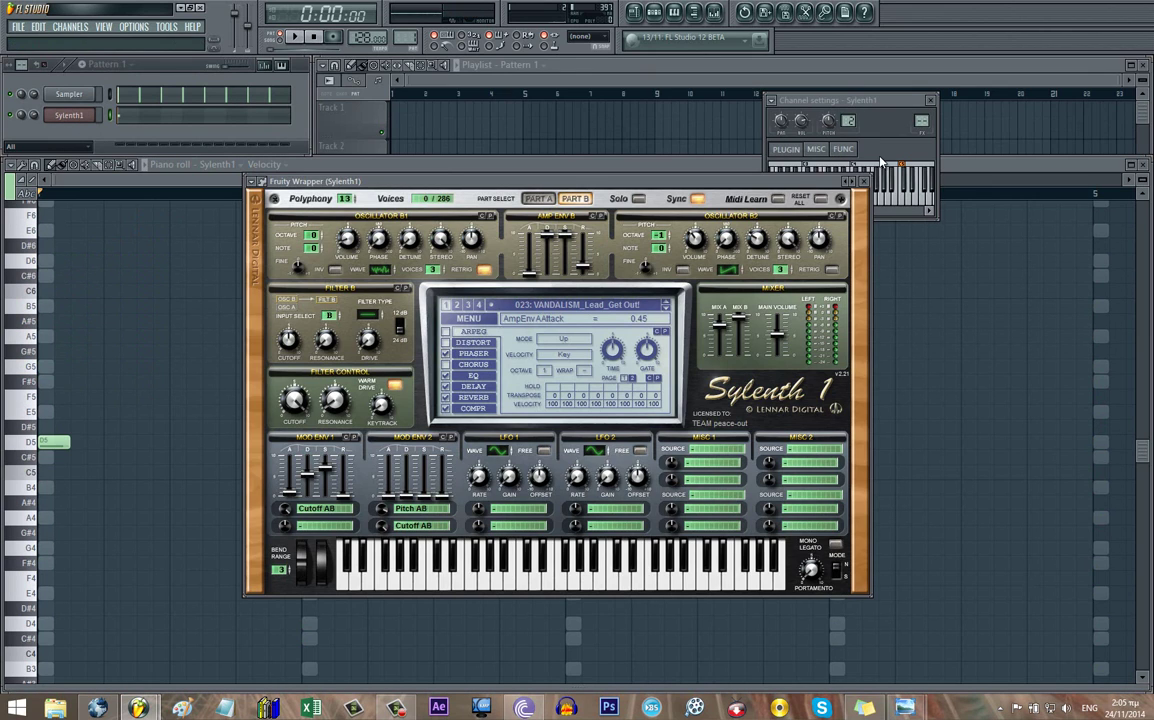
left_click(862, 161)
double_click(573, 167)
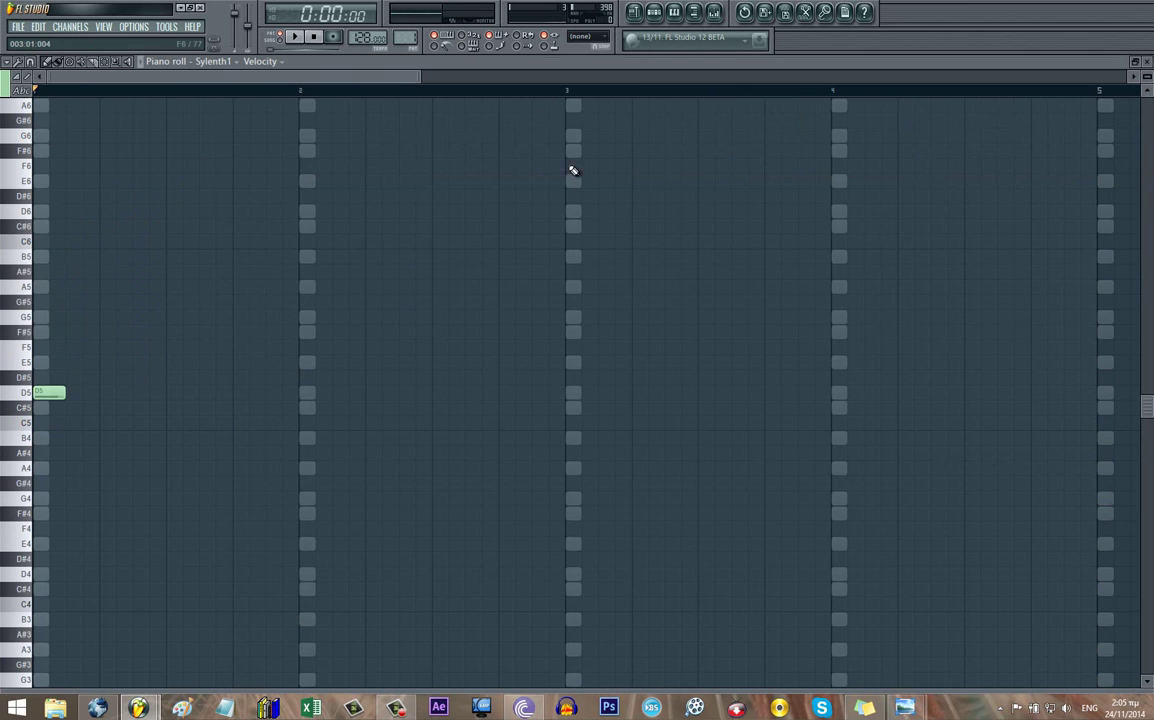
- Add F#4 and B3 below the D5 note, and repeat the three-note chord twice more in bar 1
scroll(70, 419, "down", 3)
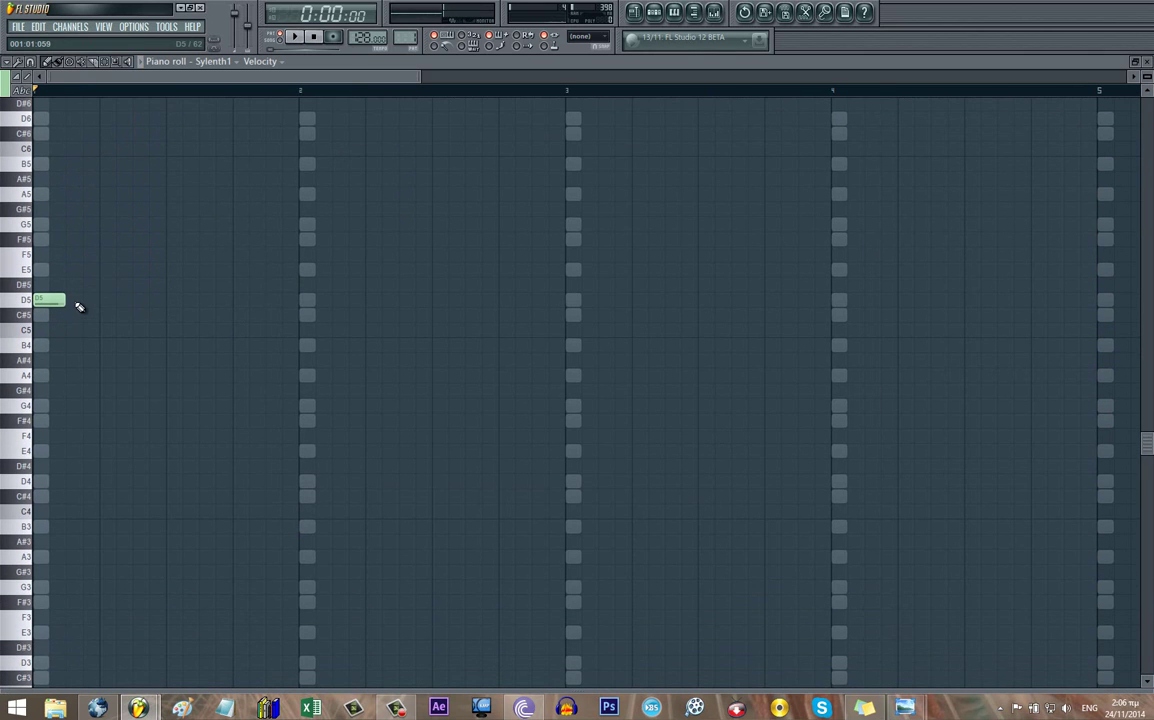
left_click(37, 419)
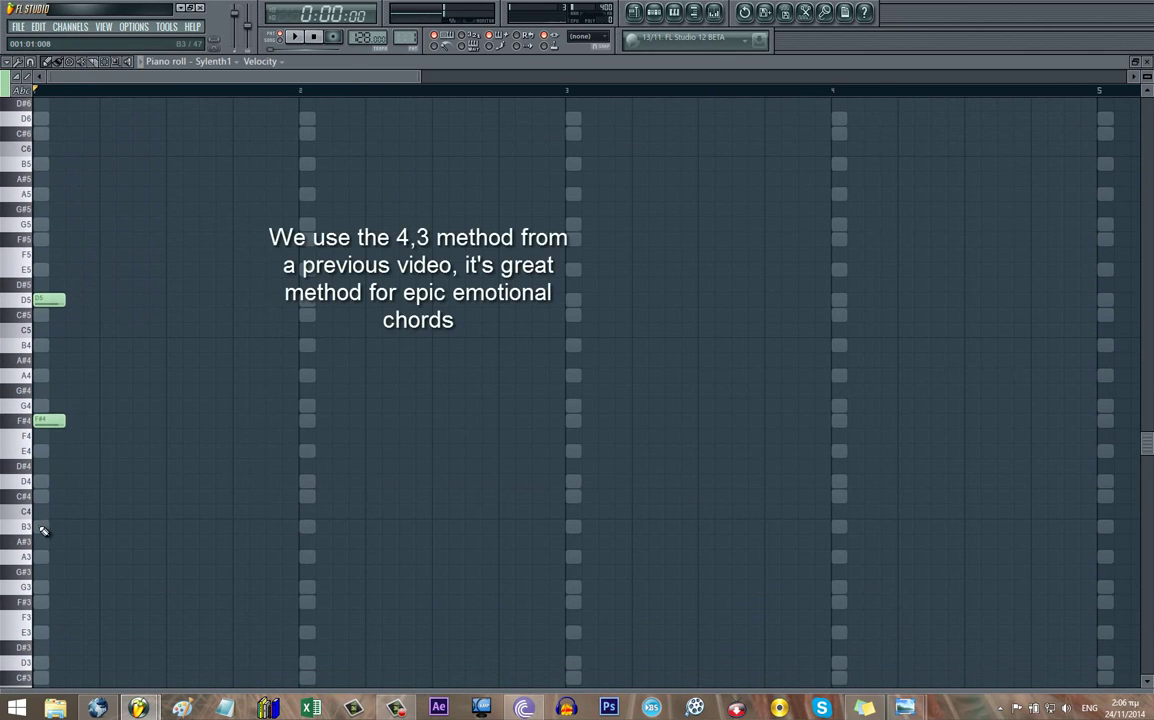
left_click(43, 528)
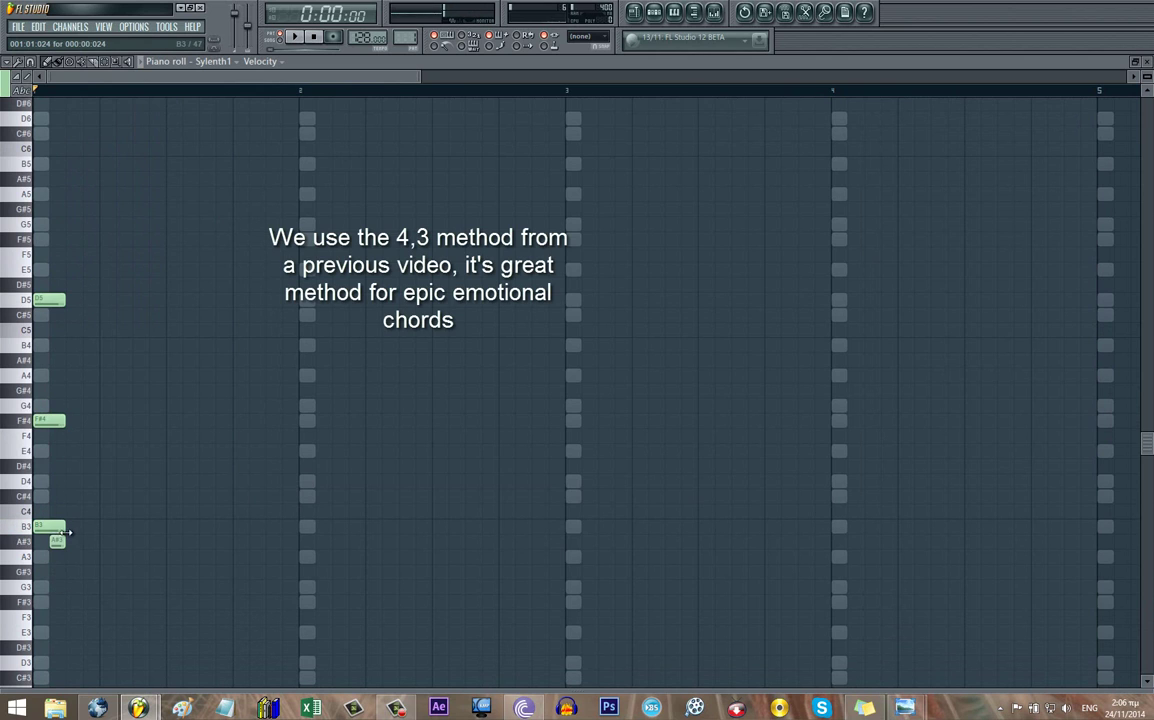
key("ctrl+a")
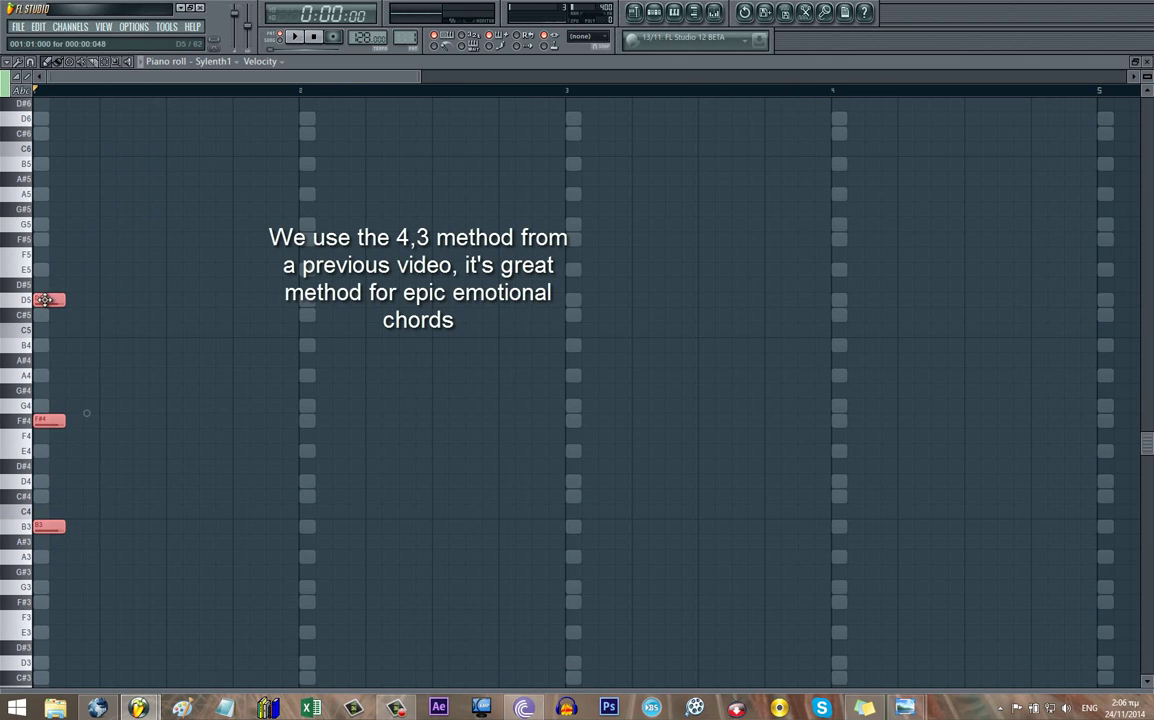
left_click_drag(45, 300, 141, 301)
- Build a D4, A4 and F#5 chord after the third chord of bar 1 and audition it
left_click(186, 270)
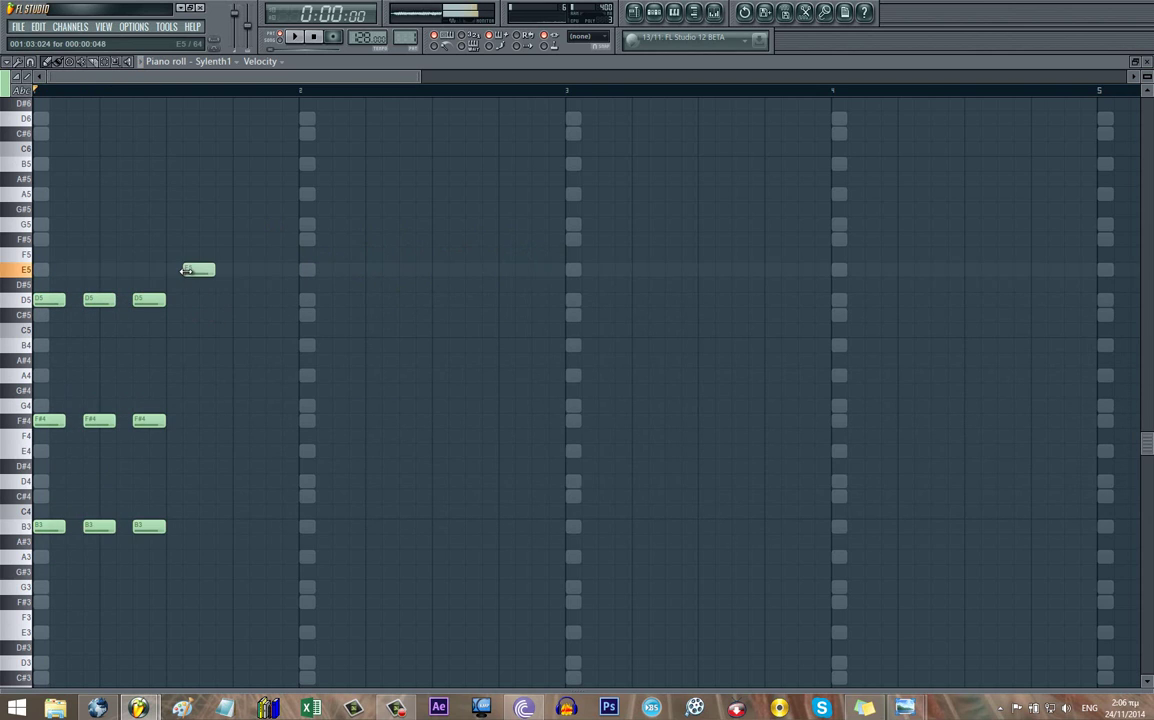
left_click_drag(193, 271, 195, 239)
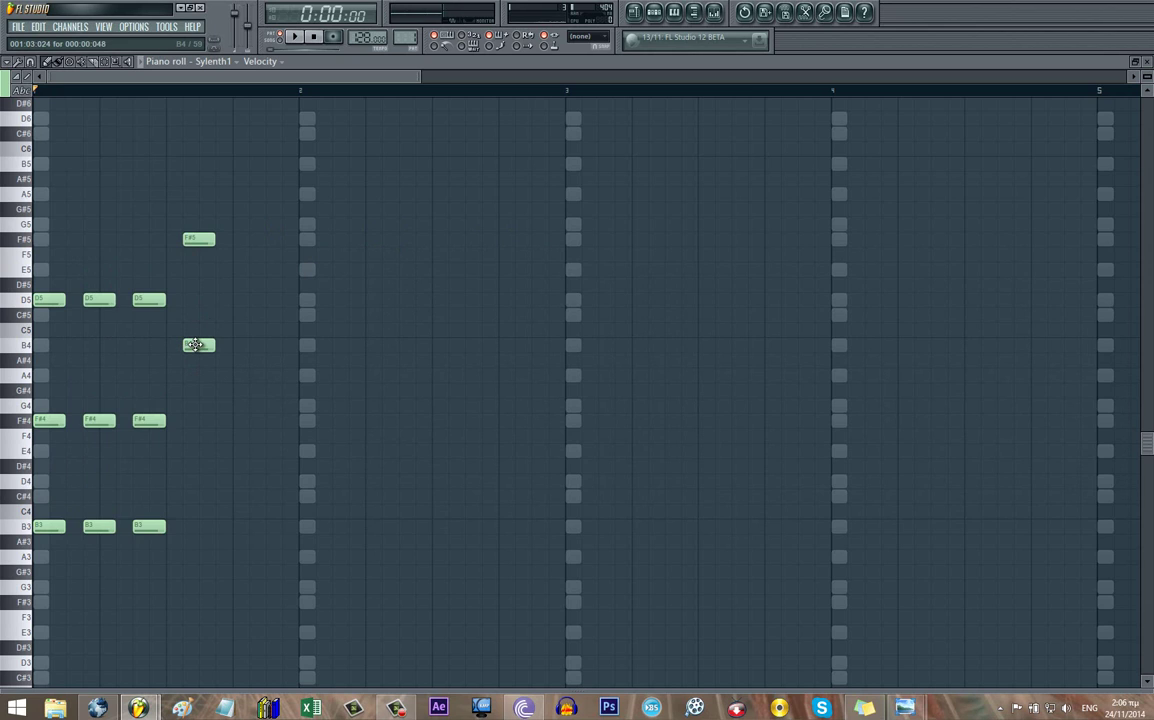
left_click_drag(196, 344, 197, 376)
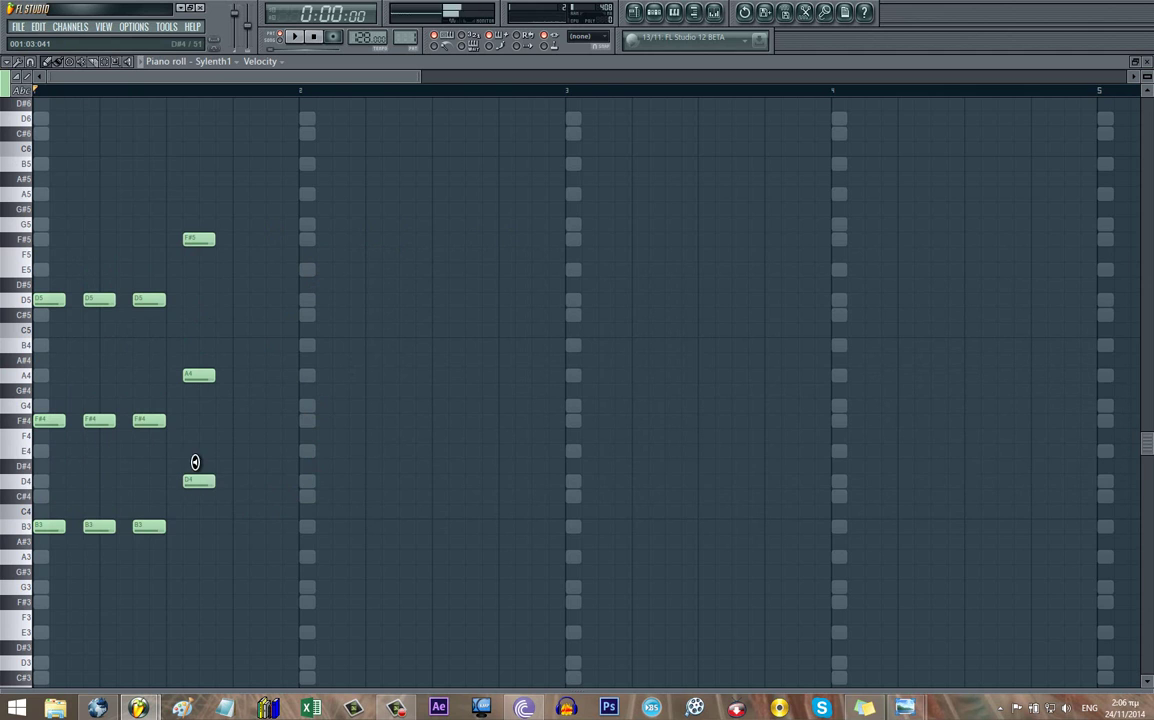
right_click(152, 440, "alt")
right_click(203, 398, "alt")
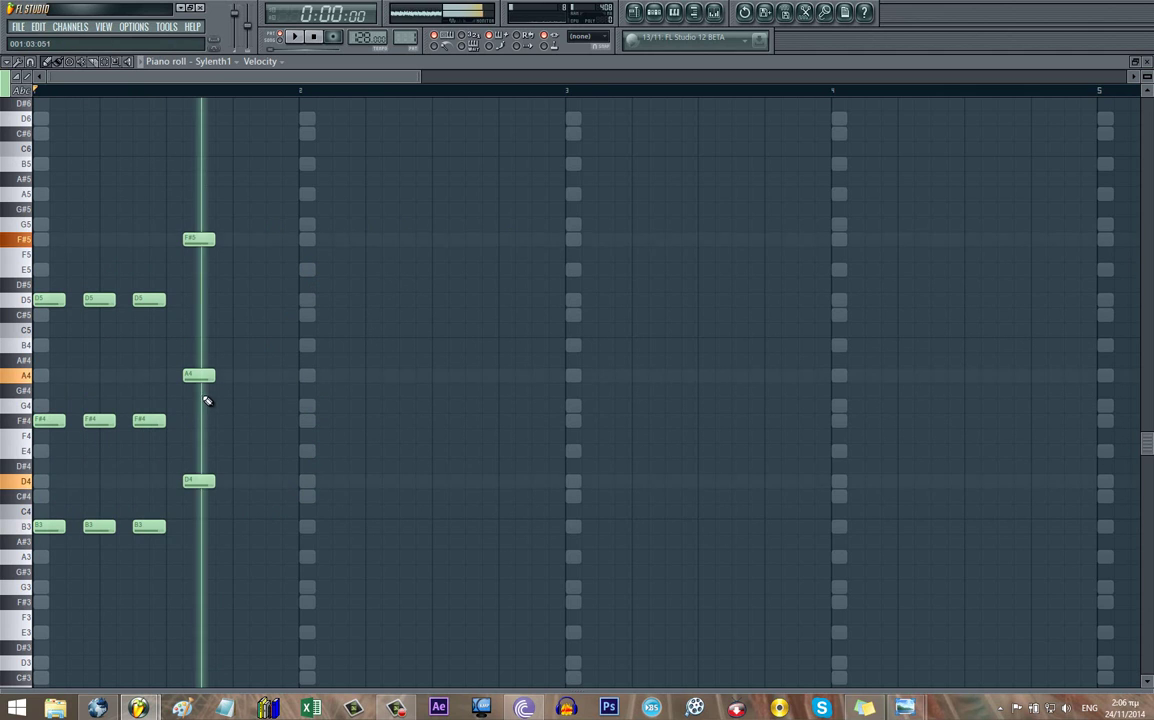
- Repeat the D4, A4 and F#5 chord into bar 2, with a longer copy followed by a short chord topped by E5
left_click_drag(208, 218, 199, 546)
left_click_drag(203, 477, 318, 485, "shift")
key("space")
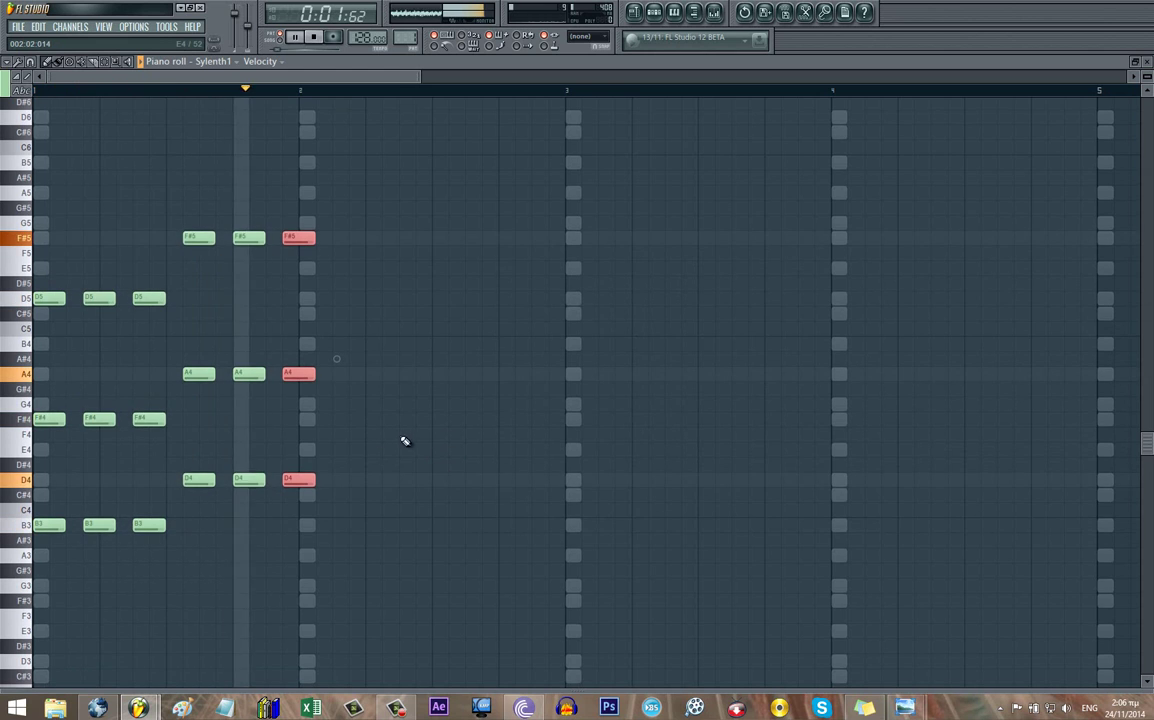
key("space")
left_click_drag(250, 247, 432, 245, "shift")
key("space")
key("space")
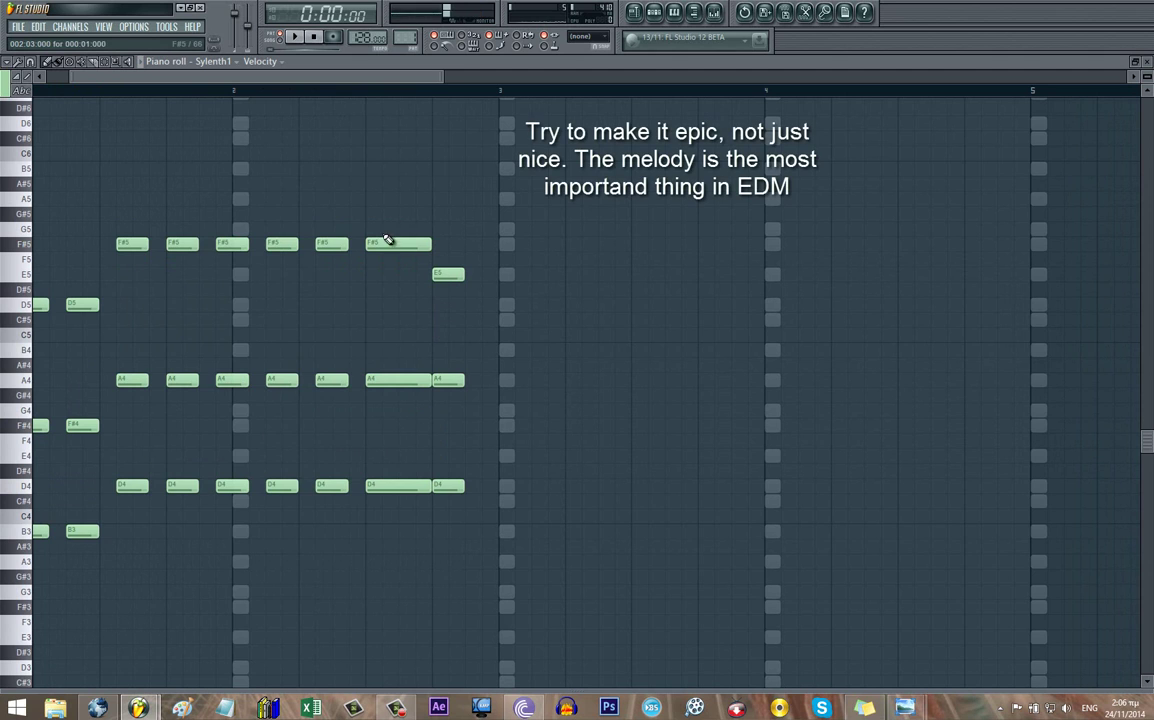
- Copy the short D4, A4 and F#5 chord to the end of bar 2 and play the pattern
left_click_drag(353, 237, 316, 545, "ctrl")
left_click_drag(327, 487, 479, 484, "shift")
key("space")
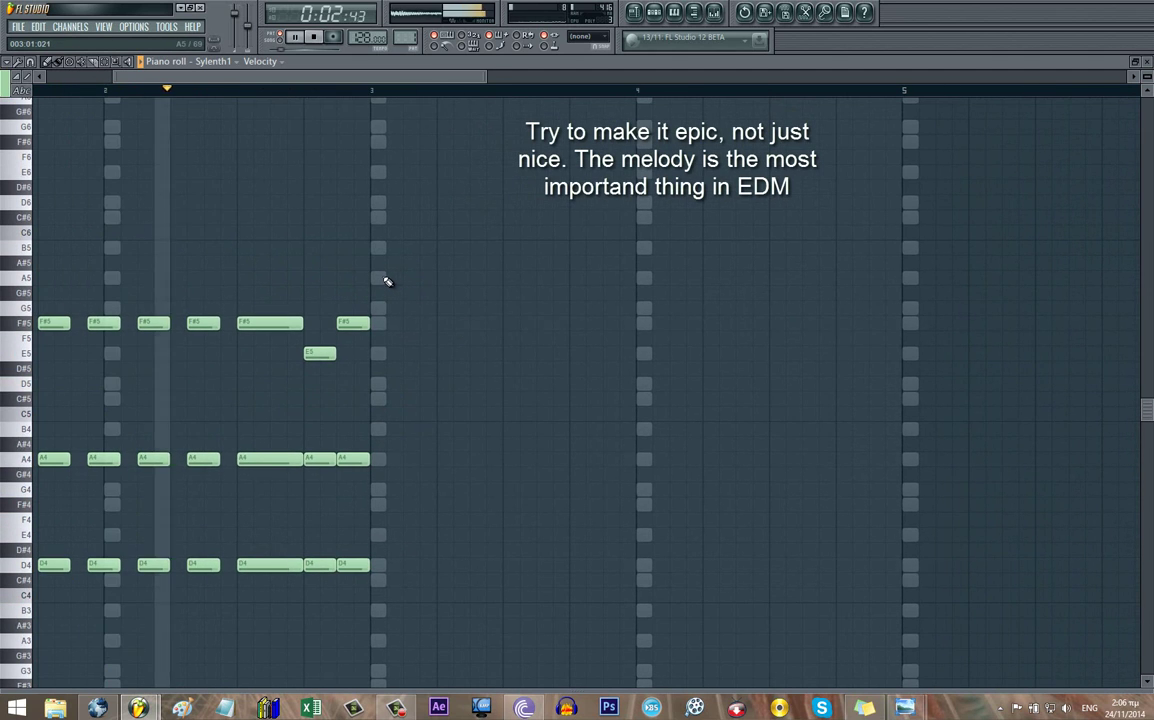
- Place an F#4, C#5 and A5 chord at the start of bar 3 and duplicate it once
left_click(390, 278)
key("space")
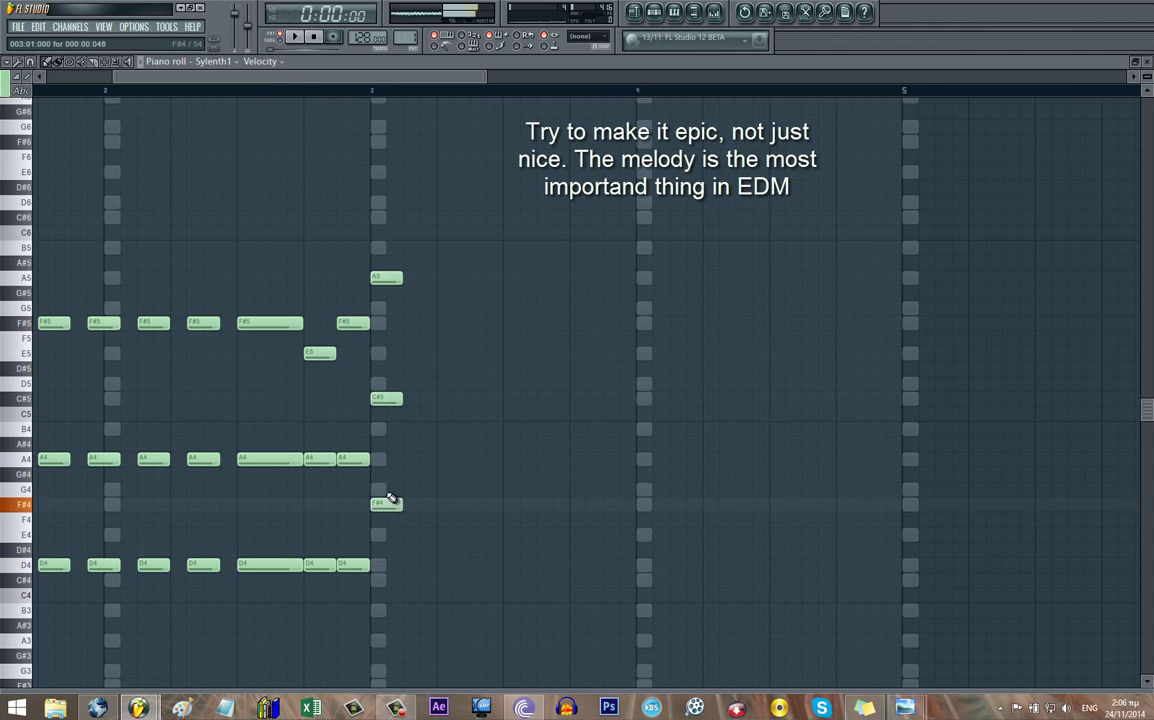
left_click_drag(374, 258, 420, 548)
key("ctrl+b")
key("space")
left_click_drag(450, 470, 350, 431)
left_click_drag(441, 410, 381, 416)
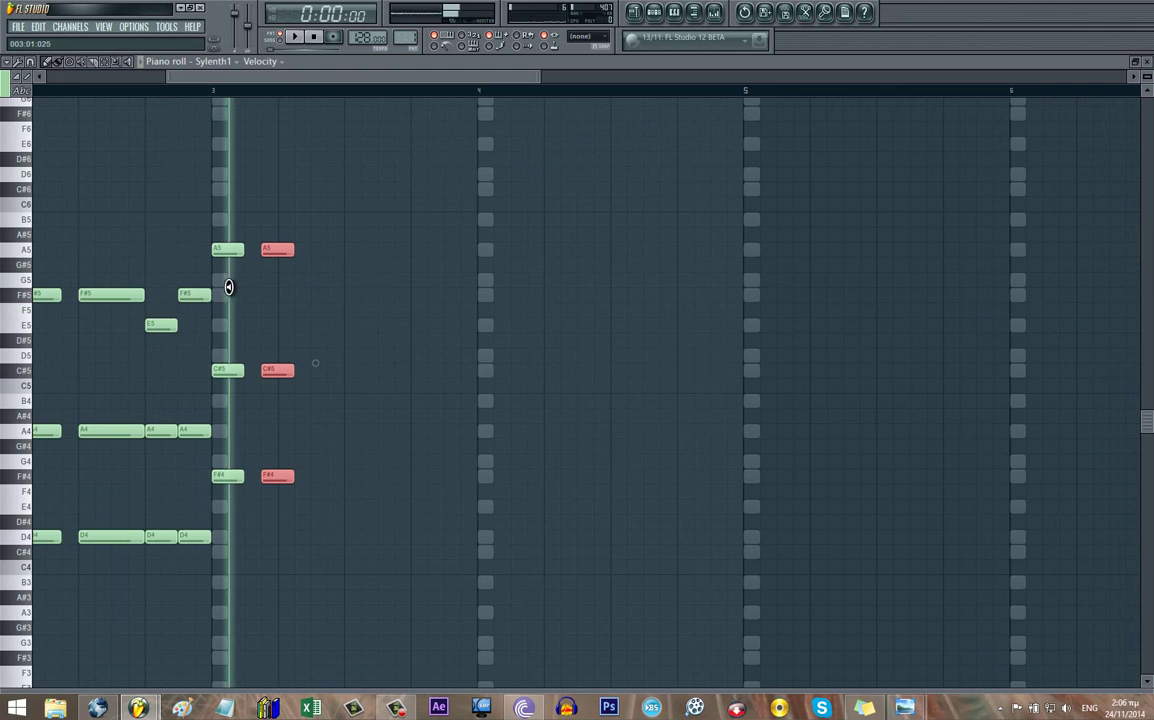
key("space")
- Add a lower A3, E4 and C#5 chord in bar 3, followed by a G3, D4 and B4 chord, and audition them
left_click(318, 313, "ctrl")
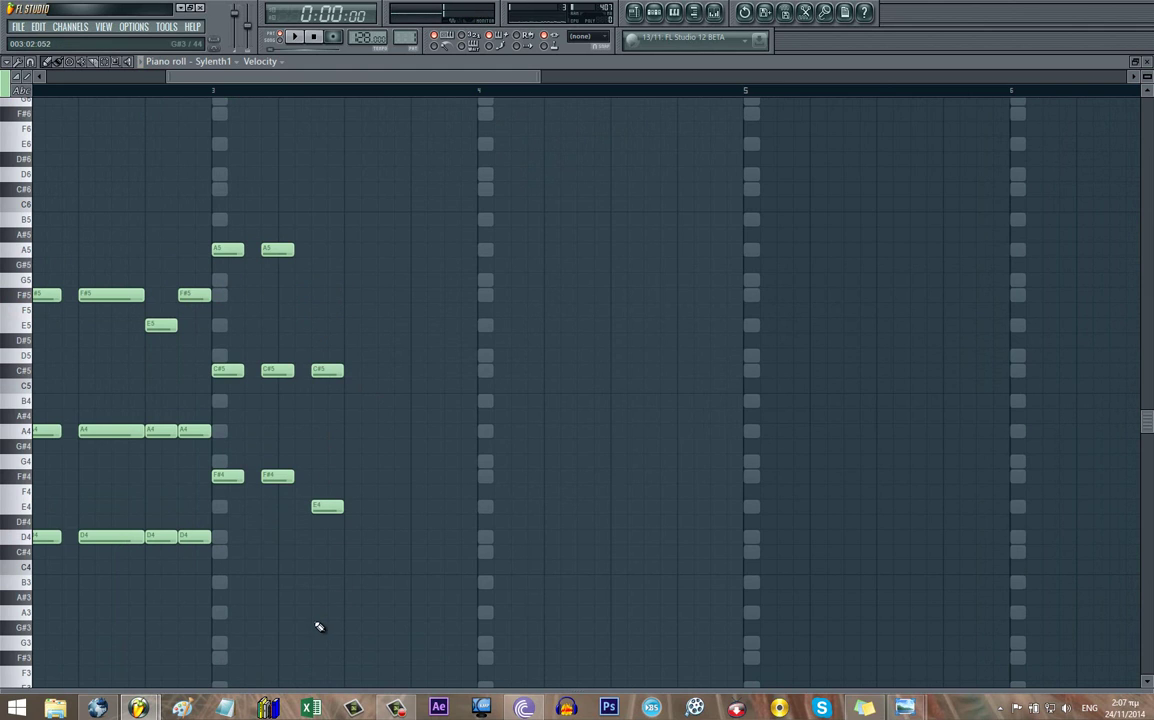
right_click(328, 589, "alt")
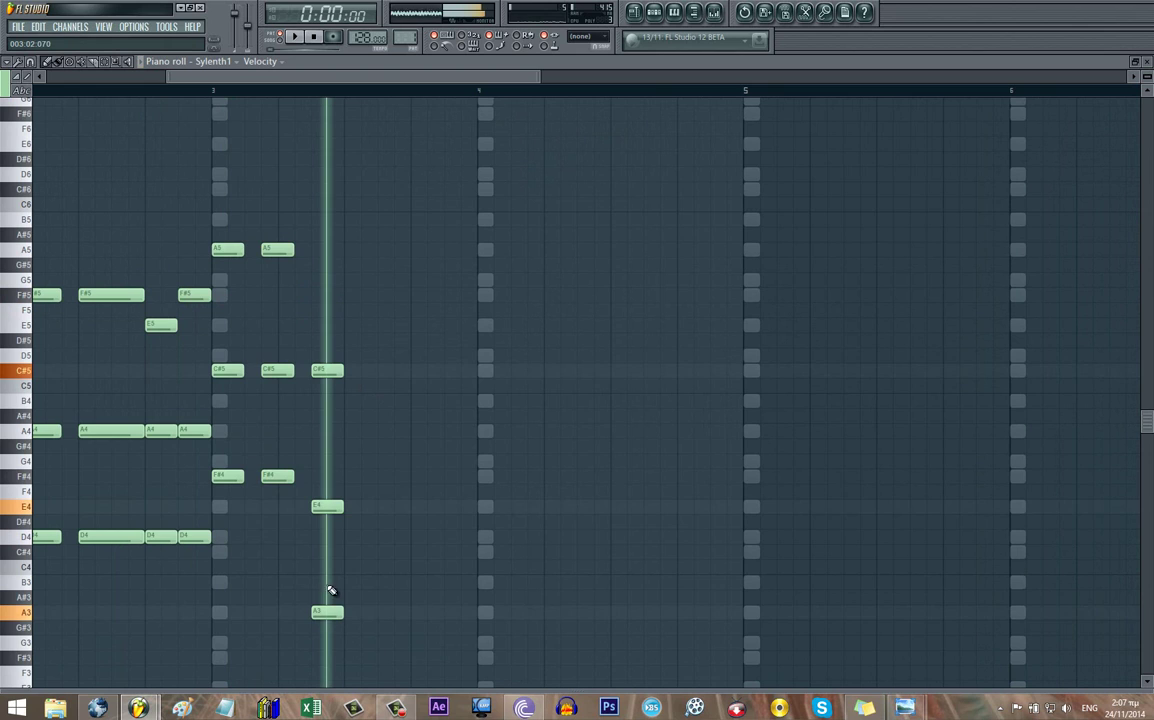
left_click(364, 401)
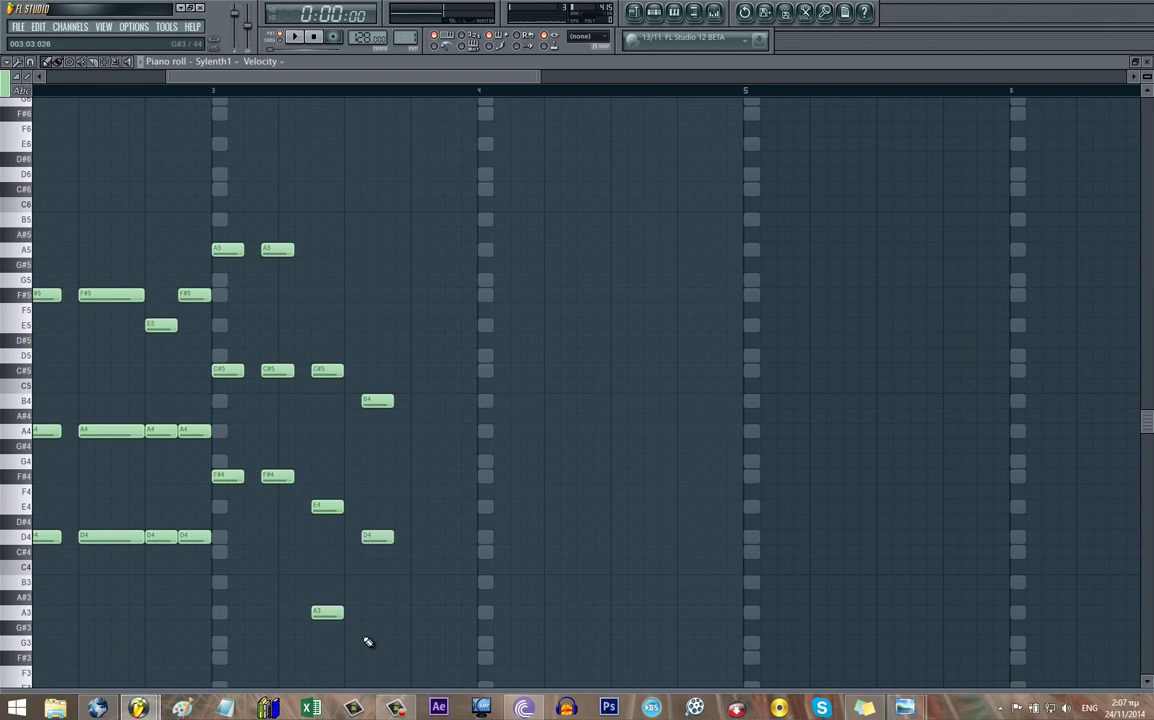
right_click(276, 536, "alt")
right_click(319, 507, "alt")
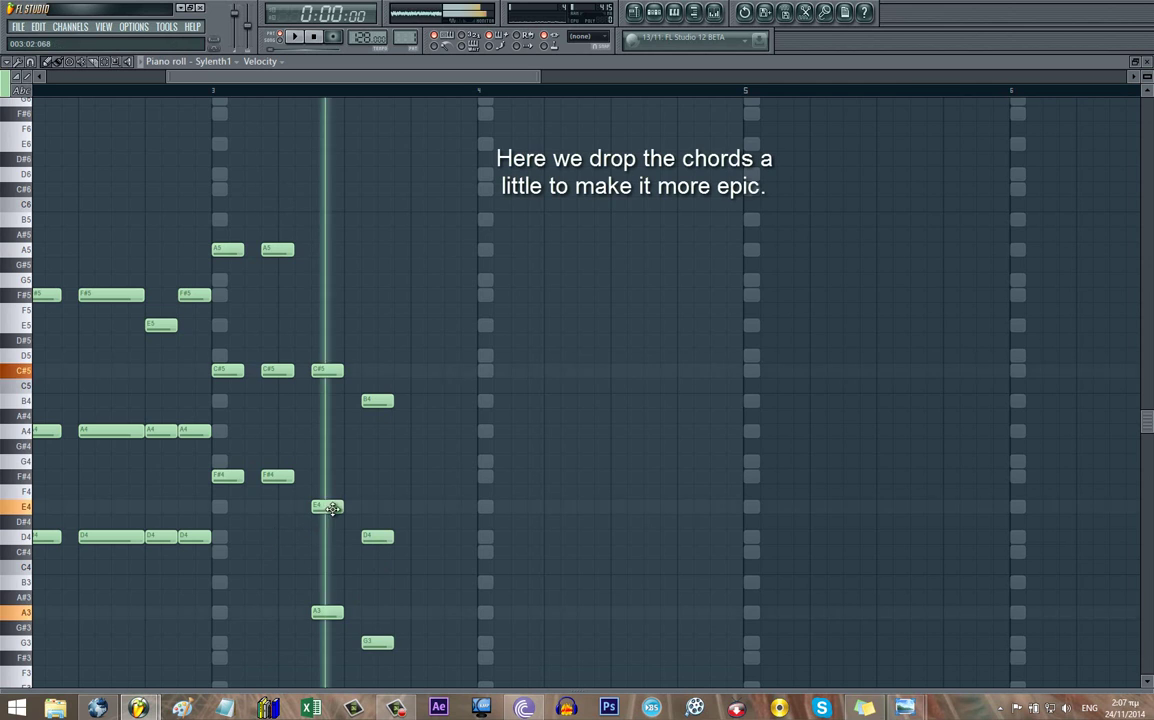
right_click(379, 501, "alt")
- Repeat the G3, D4 and B4 chord through bar 4, ending with a lengthened copy, and play the pattern
left_click_drag(376, 366, 383, 688)
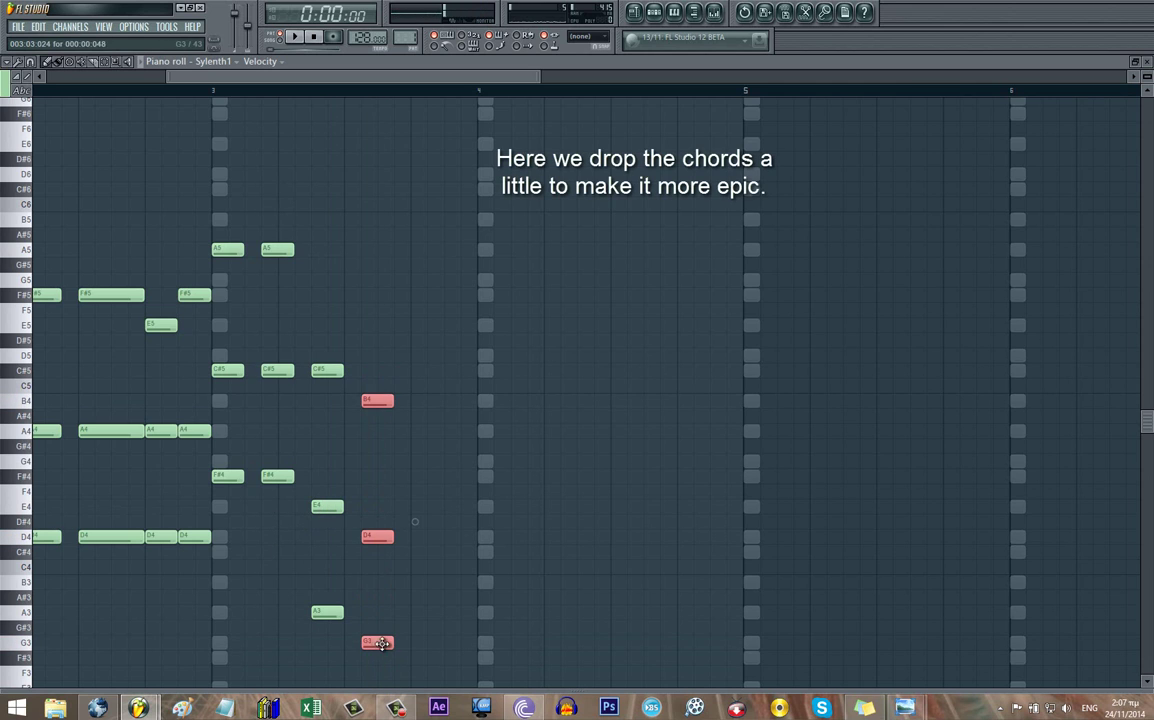
left_click_drag(386, 643, 436, 642)
left_click_drag(528, 365, 477, 641)
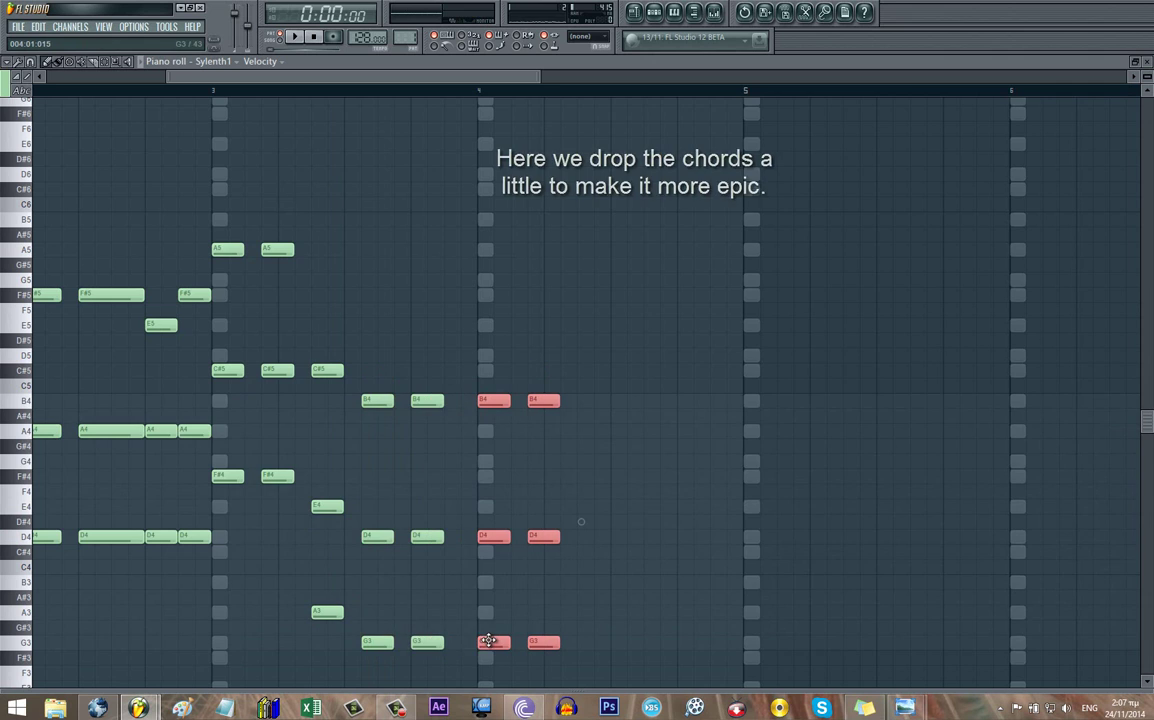
left_click_drag(489, 399, 576, 401)
left_click(648, 409, "ctrl")
left_click_drag(637, 368, 642, 692)
left_click_drag(642, 592, 709, 594)
left_click_drag(716, 540, 491, 527)
key("space")
- Place two short C#5 notes at the start of bar 5
scroll(528, 487, "down", 4)
left_click_drag(600, 441, 464, 464)
left_click(402, 366, "ctrl")
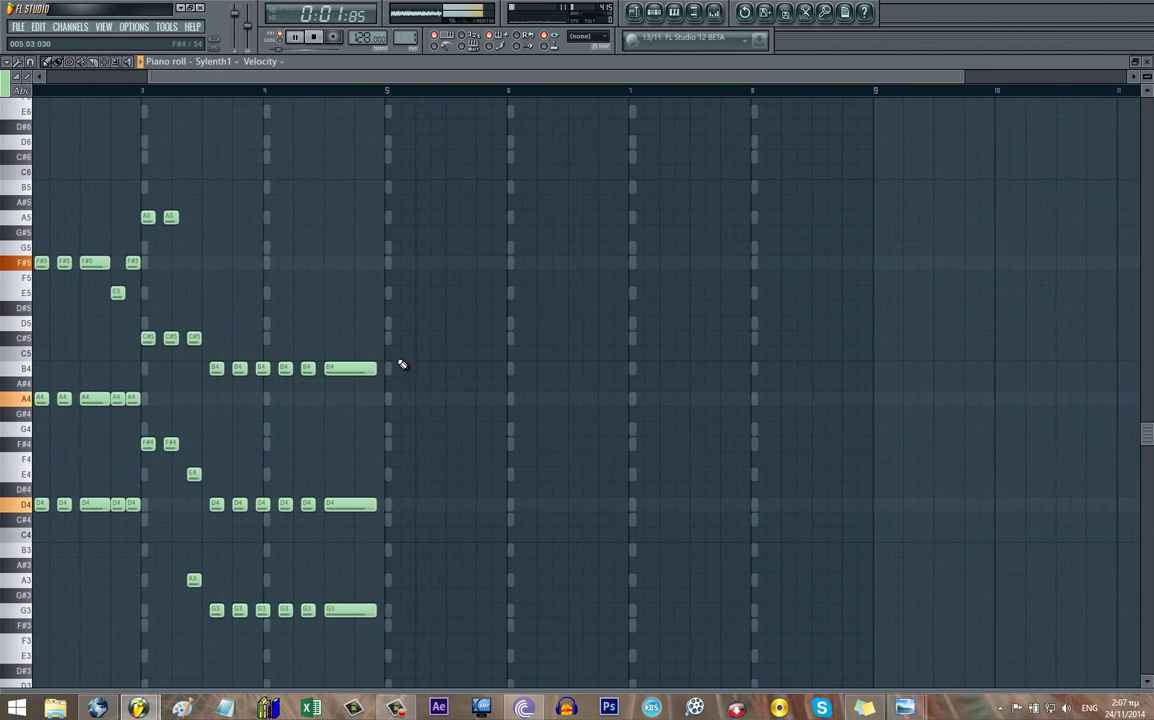
left_click(389, 340)
left_click_drag(435, 340, 382, 298)
scroll(407, 340, "up", 5)
left_click(408, 338)
scroll(540, 392, "down", 3)
key("space")
- Fill the bar 5 C#5 notes into chords with E4 and A3, and repeat the chord for a total of three
left_click_drag(348, 247, 520, 350)
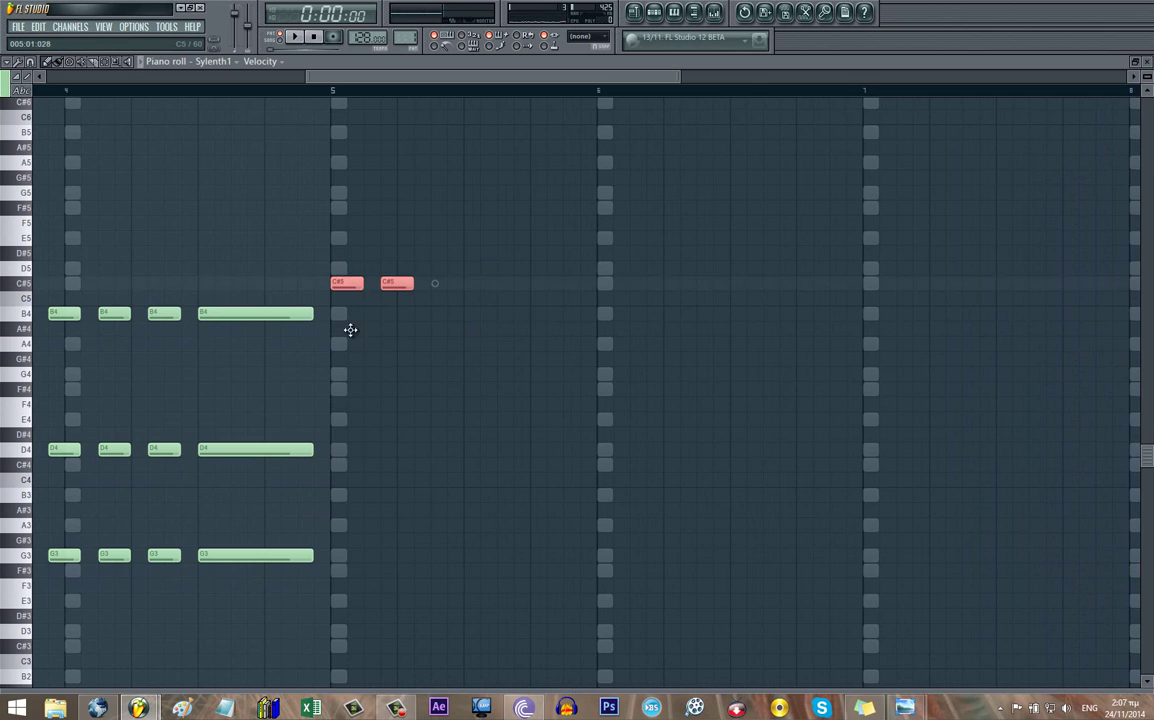
left_click_drag(350, 330, 355, 545)
left_click_drag(393, 247, 405, 641)
left_click_drag(391, 527, 441, 528)
left_click_drag(453, 474, 292, 546)
left_click(358, 343, "ctrl")
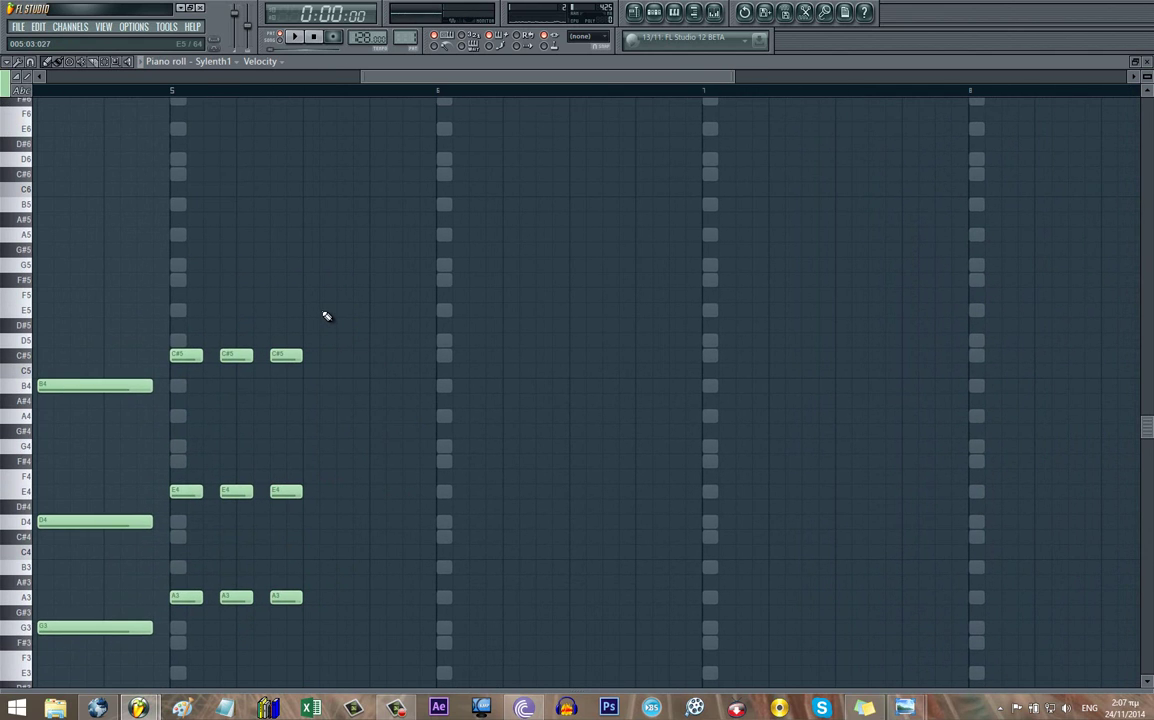
- Add a B3, F#4 and D5 chord in bar 5 and repeat it into bar 6, ending with a longer copy
left_click_drag(326, 313, 327, 343)
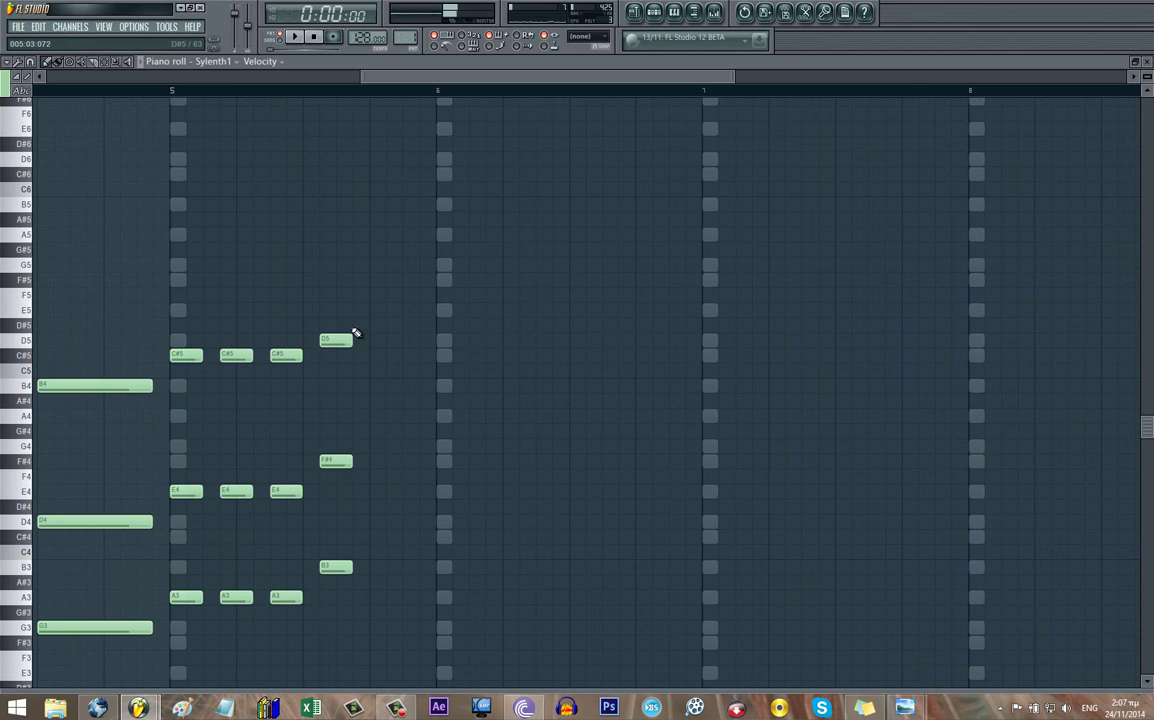
left_click_drag(356, 331, 385, 567)
left_click_drag(451, 305, 451, 556)
left_click(412, 448)
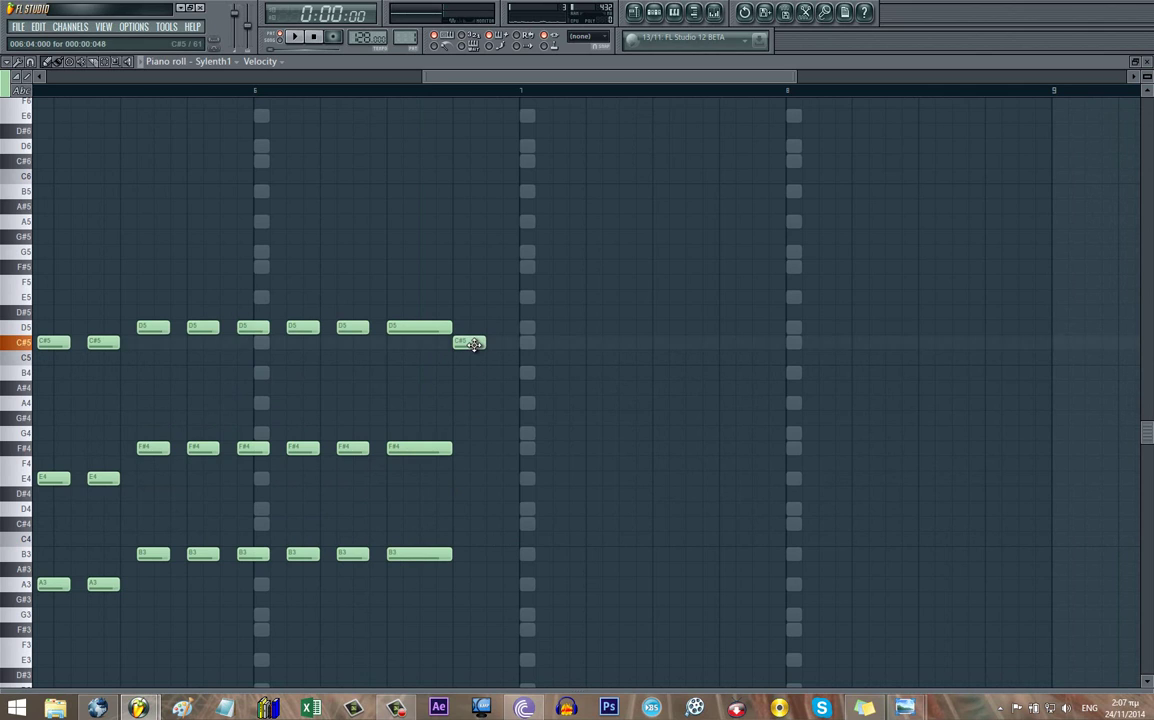
- Build three descending chords leading into bar 7: A3, E4 and C#5, G3, D4 and B4, and F#3, C#4 and A4
left_click(495, 374)
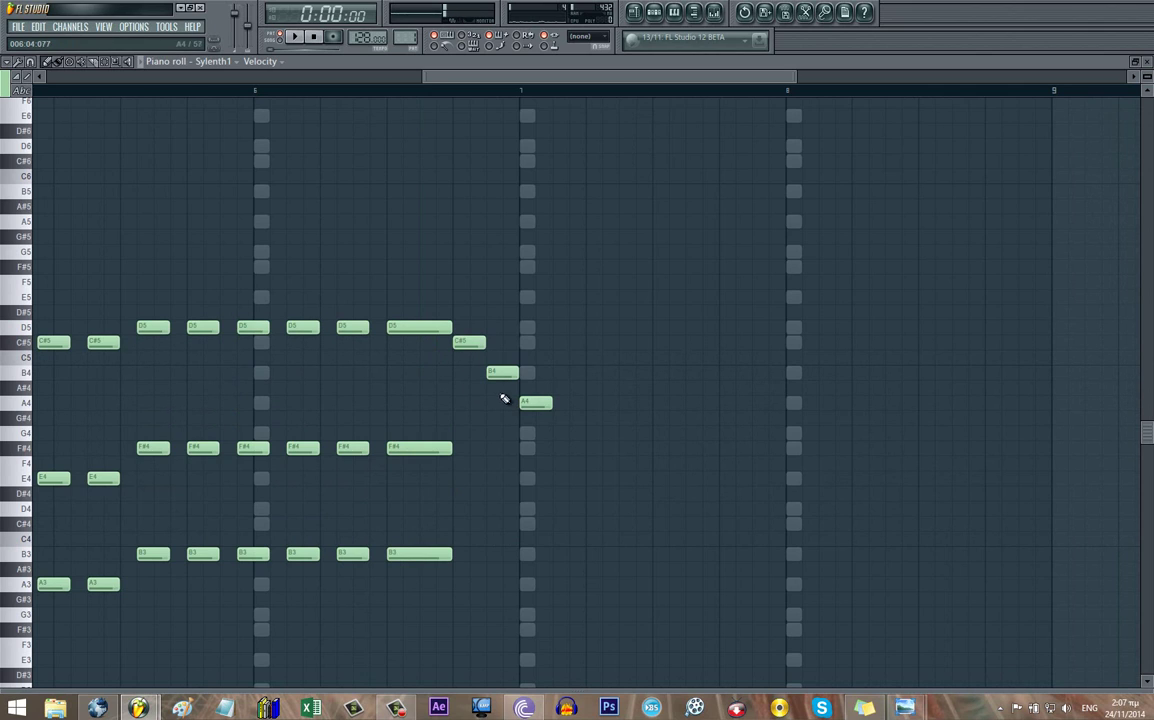
left_click(456, 480)
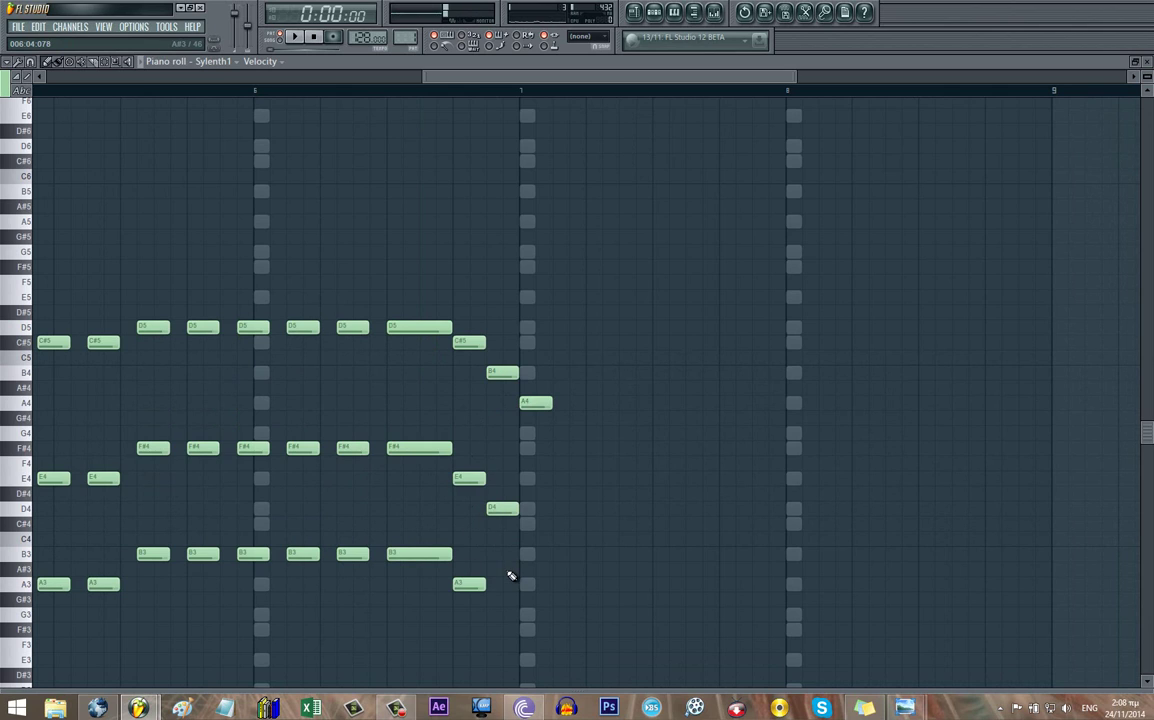
left_click(493, 613)
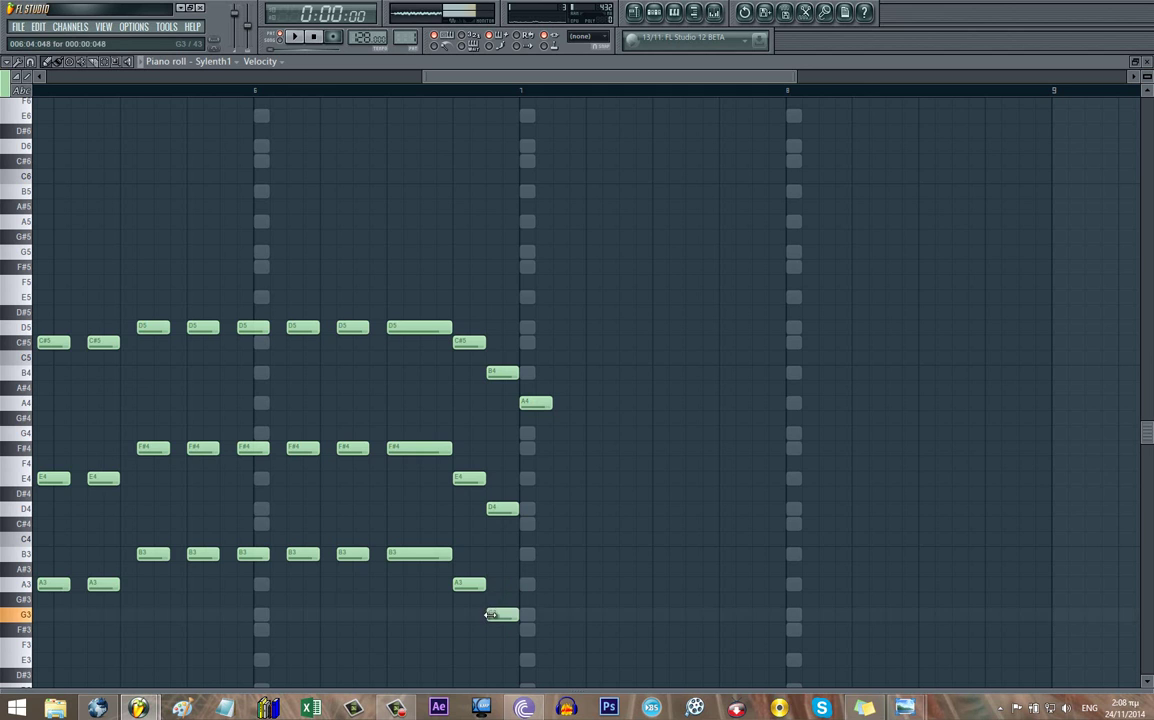
left_click(530, 527)
left_click_drag(538, 546, 494, 481)
left_click(480, 567)
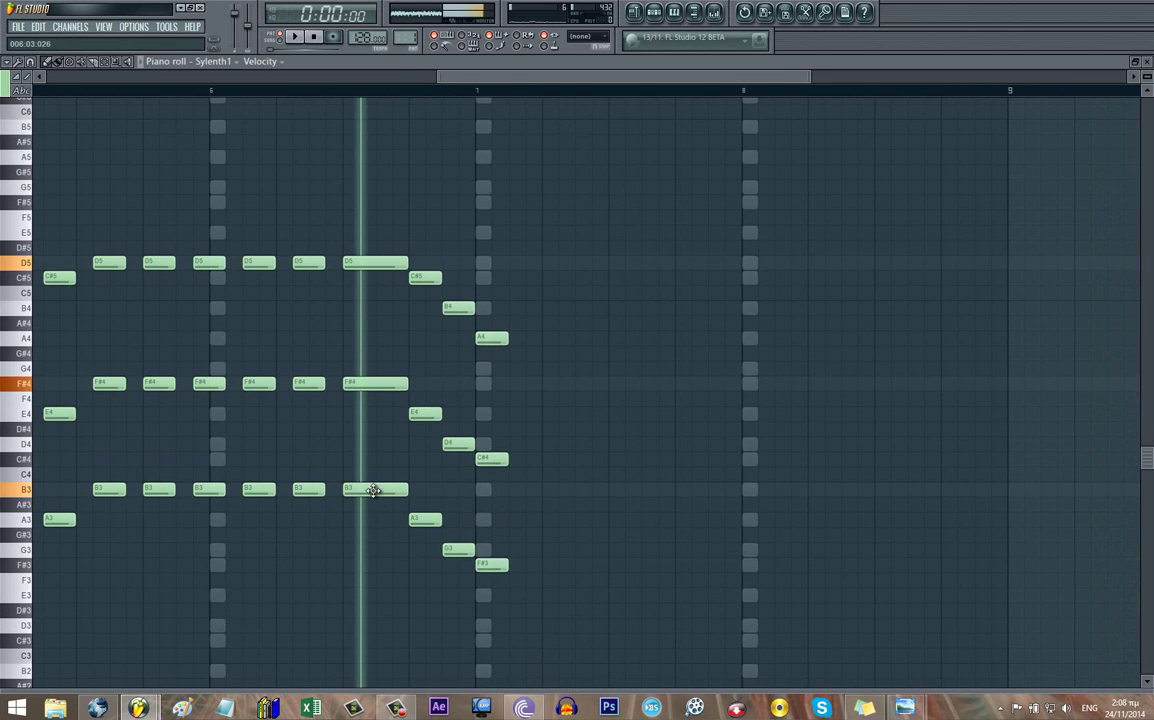
- Repeat the F#3, C#4 and A4 chord in bar 7 for a total of three
right_click(483, 446, "alt")
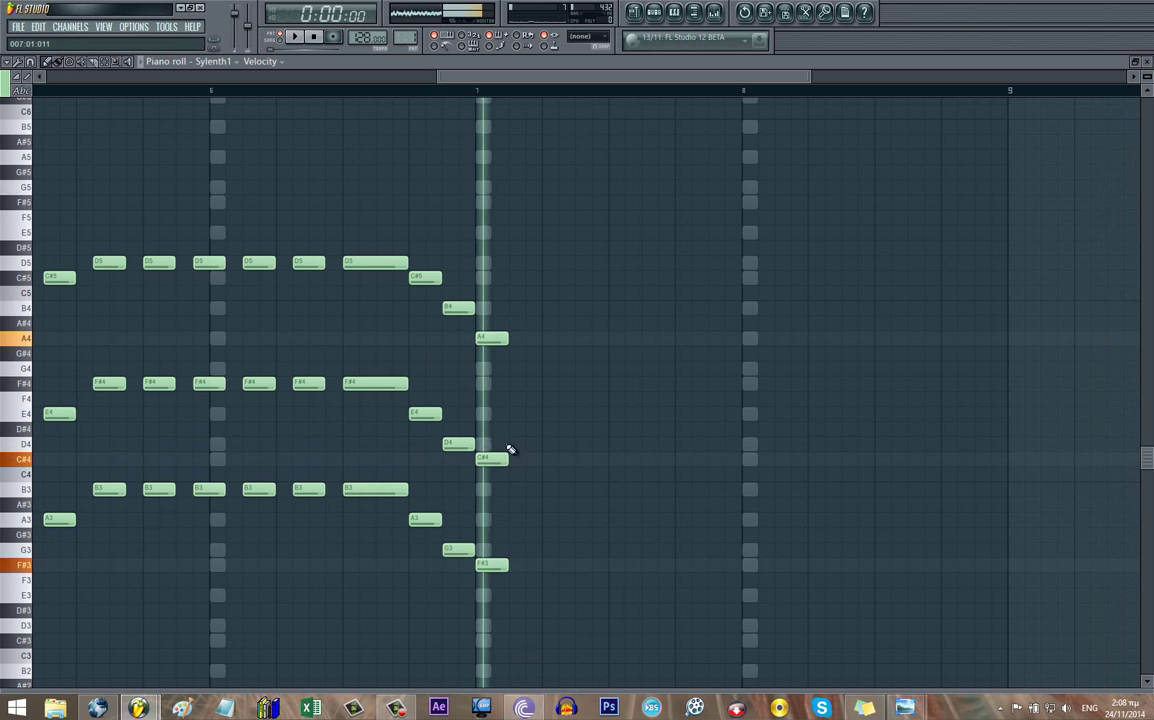
left_click_drag(485, 380, 370, 399)
mouse_move(390, 332)
left_mouse_down()
mouse_move(394, 616)
mouse_move(428, 588)
mouse_move(382, 586)
mouse_move(471, 587)
left_mouse_up()
left_click_drag(606, 515, 336, 524)
left_click(327, 425, "ctrl")
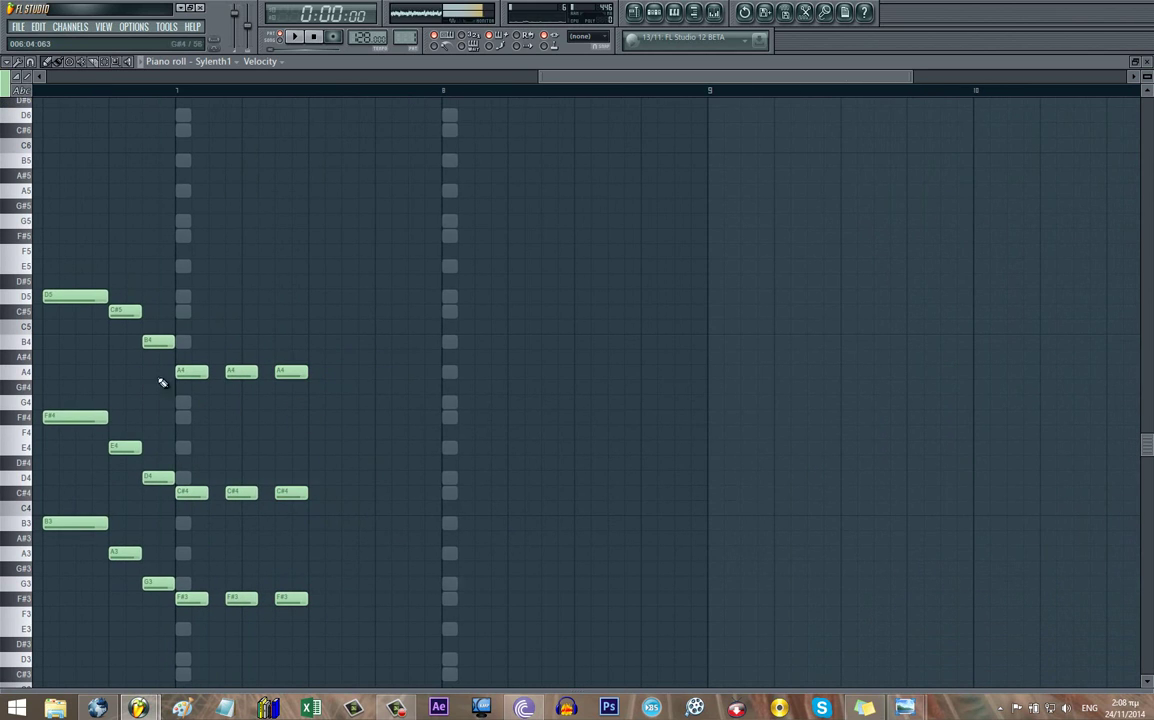
- Repeat the G3, D4 and B4 chord from bar 7 through bar 8, ending with a lengthened copy, and play the whole pattern
mouse_move(147, 322)
left_mouse_down()
mouse_move(150, 598)
mouse_move(186, 587)
mouse_move(688, 585)
left_mouse_up()
left_click_drag(484, 444, 889, 463)
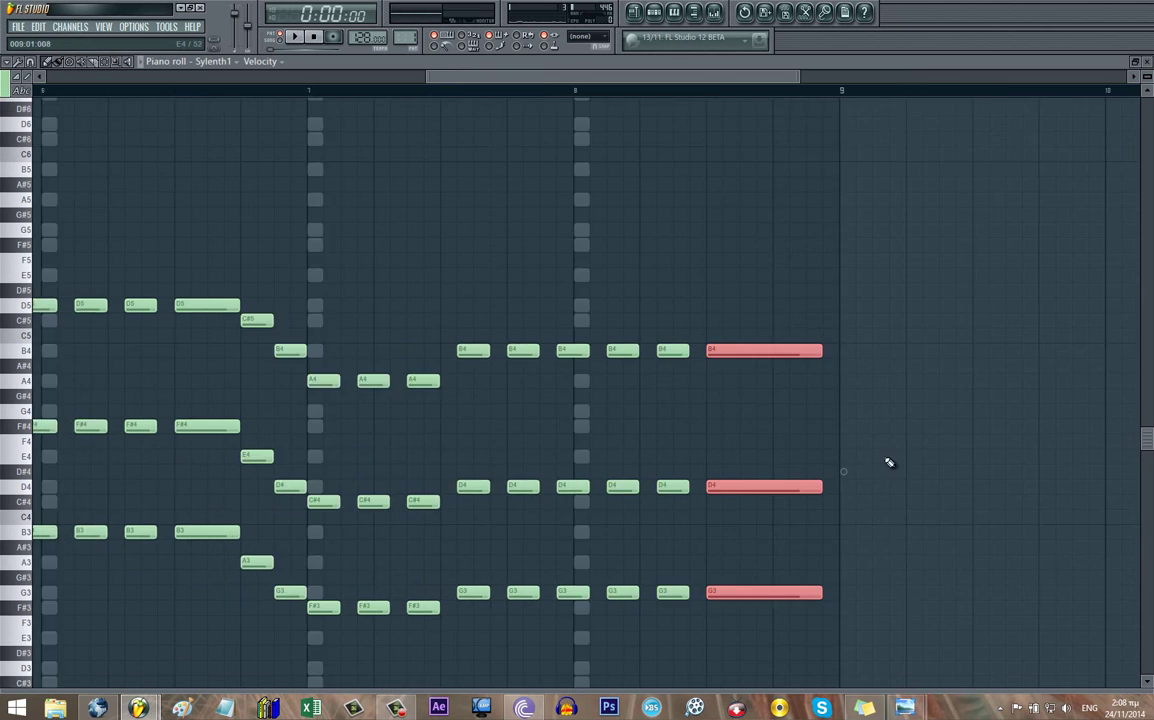
key("space")
scroll(613, 446, "down", 5)
scroll(565, 332, "down", 4)
left_click(546, 228, "ctrl")
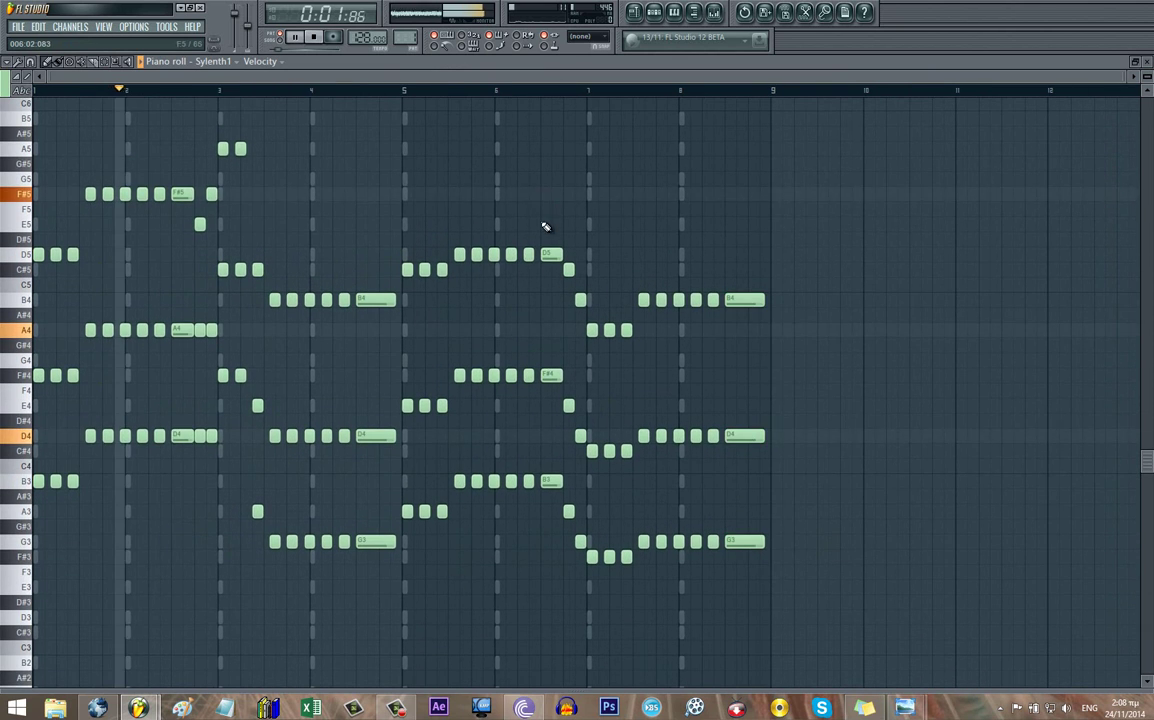
scroll(350, 283, "up", 1)
scroll(225, 310, "up", 2)
scroll(203, 312, "up", 3)
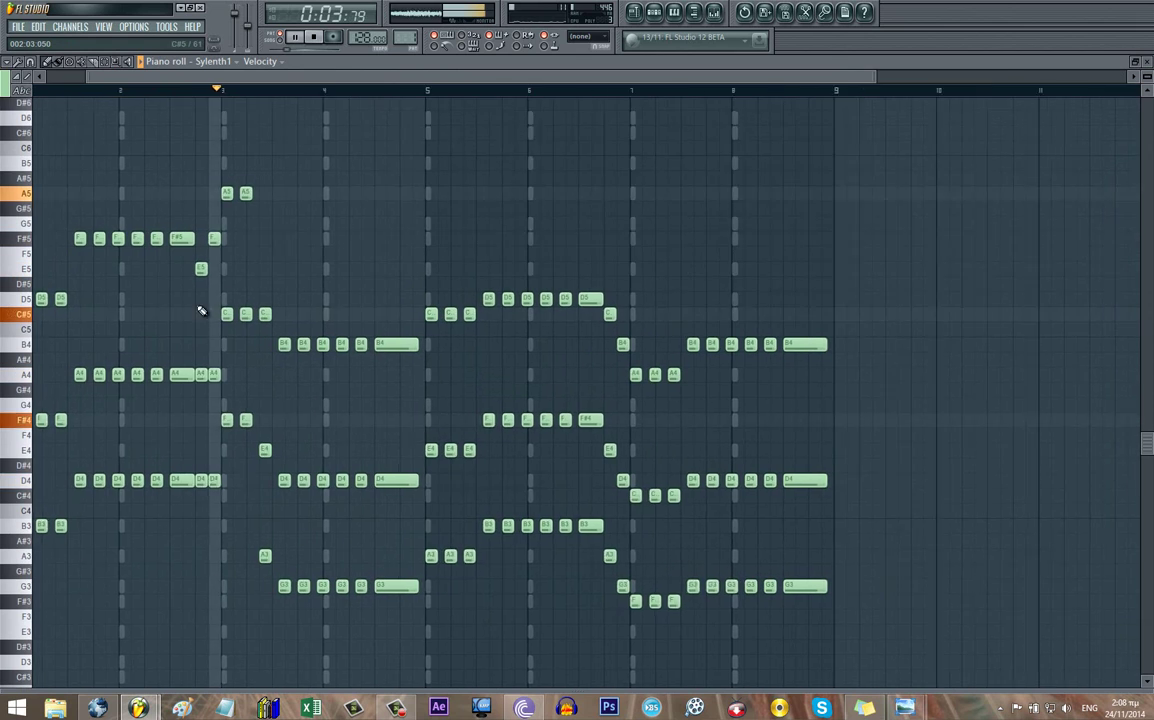
- Open the Sylenth1 channel's plugin, turn off its delay effect and show the reverb settings
double_click(532, 65)
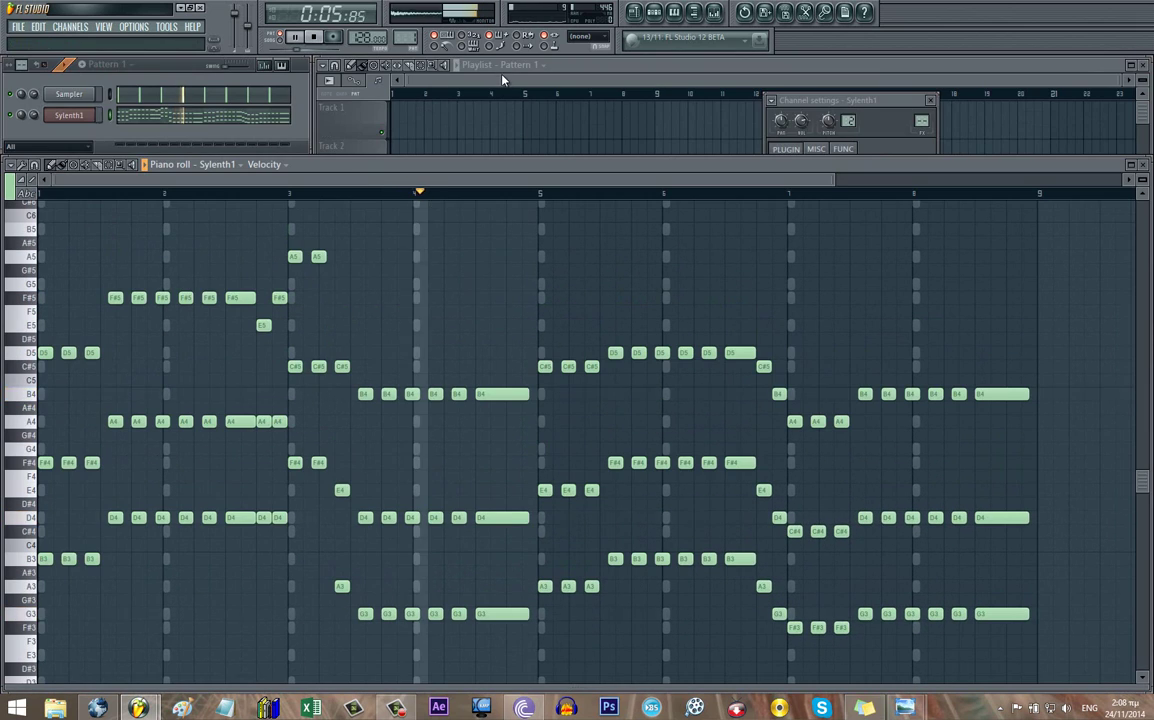
left_click(71, 118)
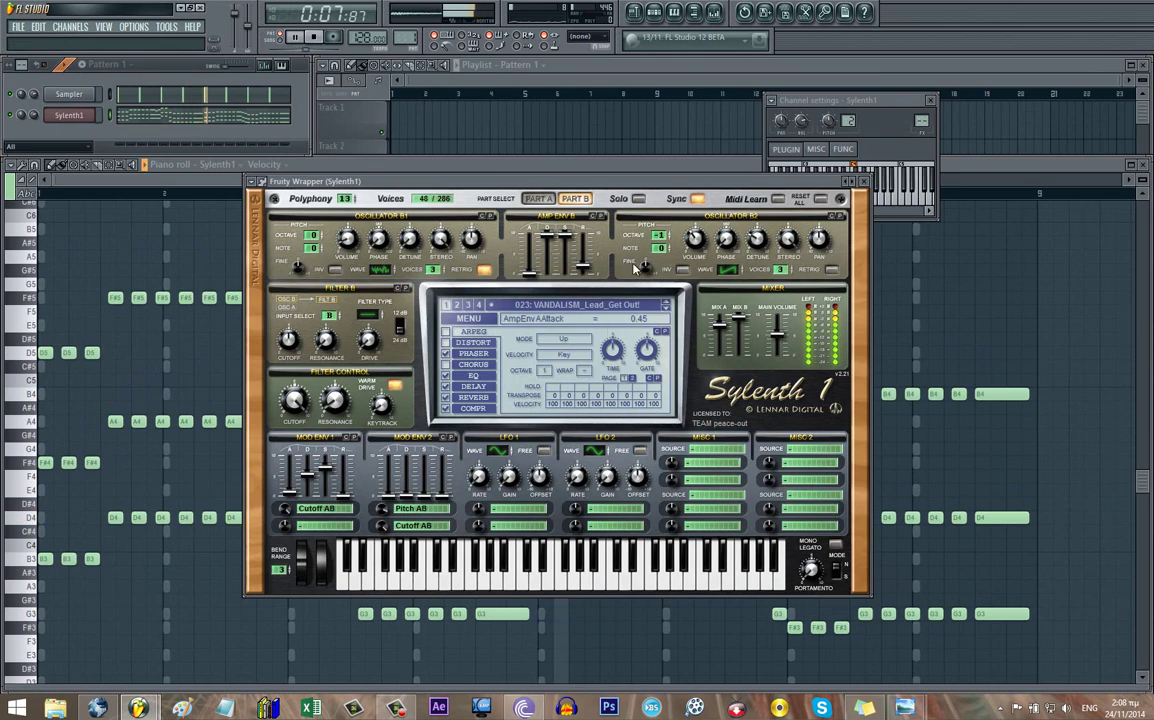
left_click_drag(593, 203, 503, 170)
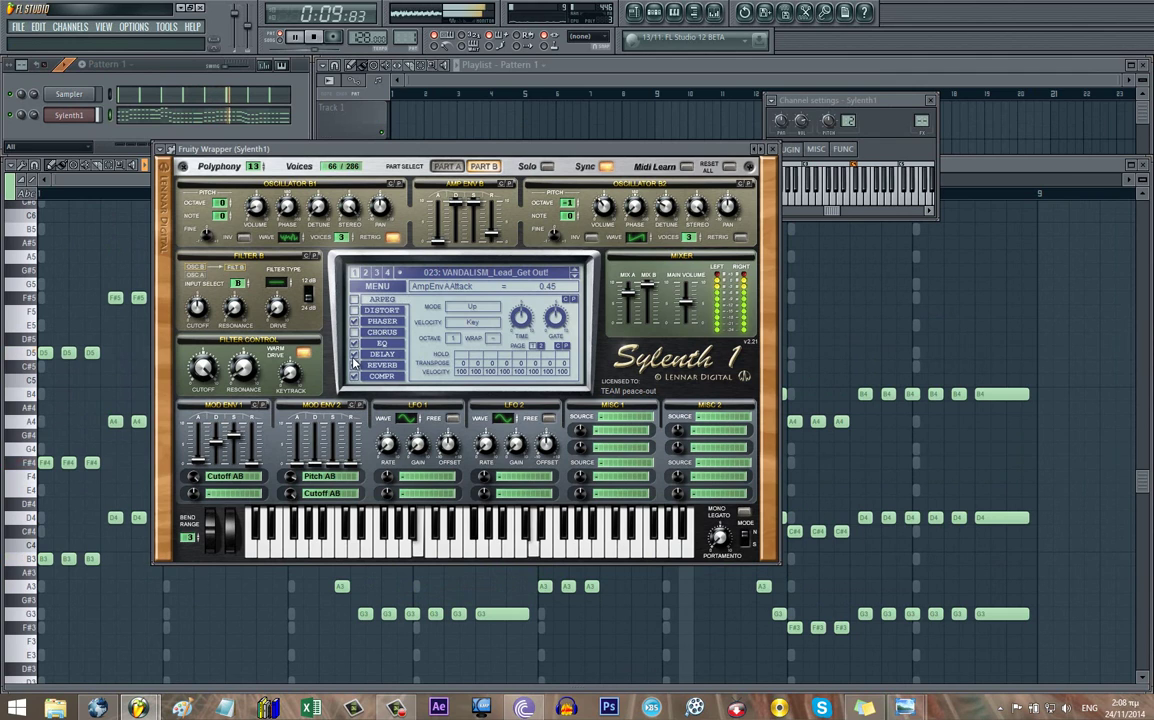
left_click(355, 354)
left_click(374, 367)
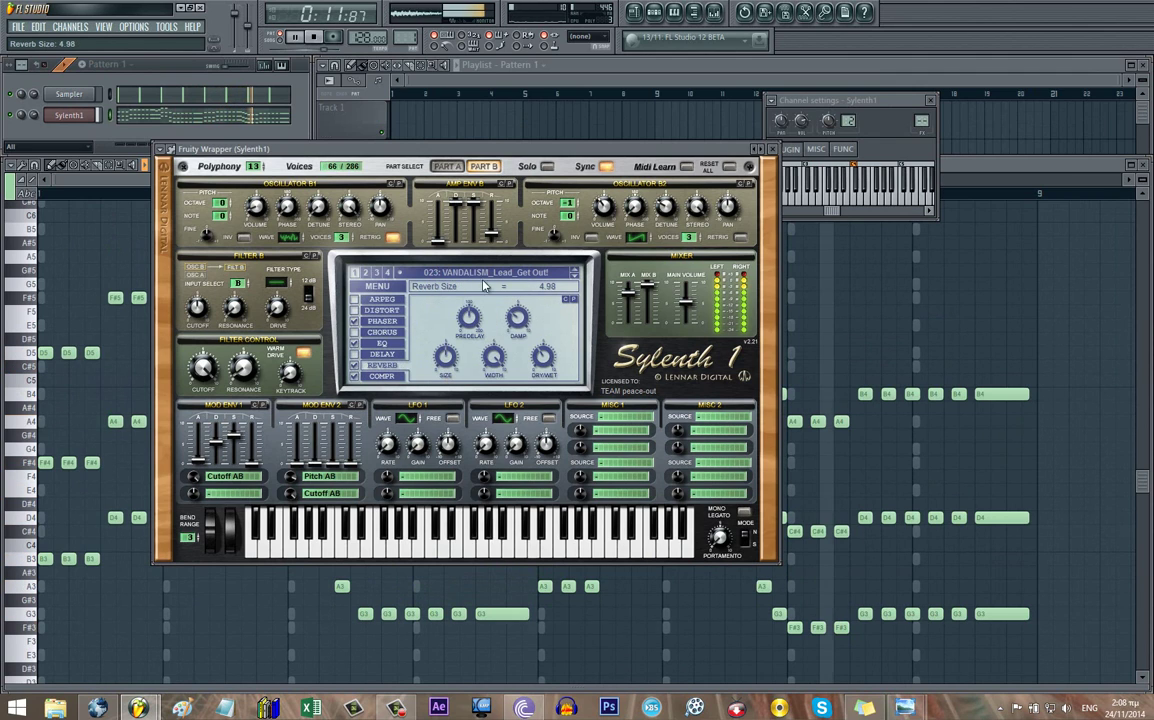
- Set Sylenth1's amplitude envelope release to 3.95 for part A and 3.68 for part B
left_click(455, 168)
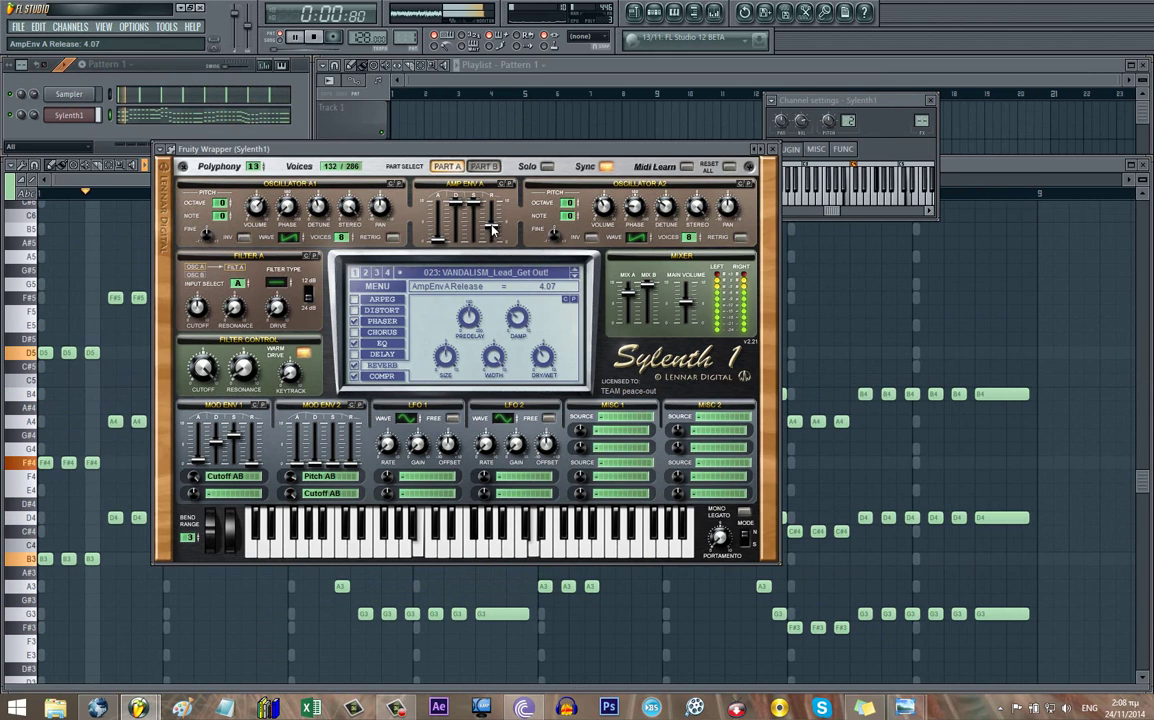
left_click_drag(494, 228, 495, 226)
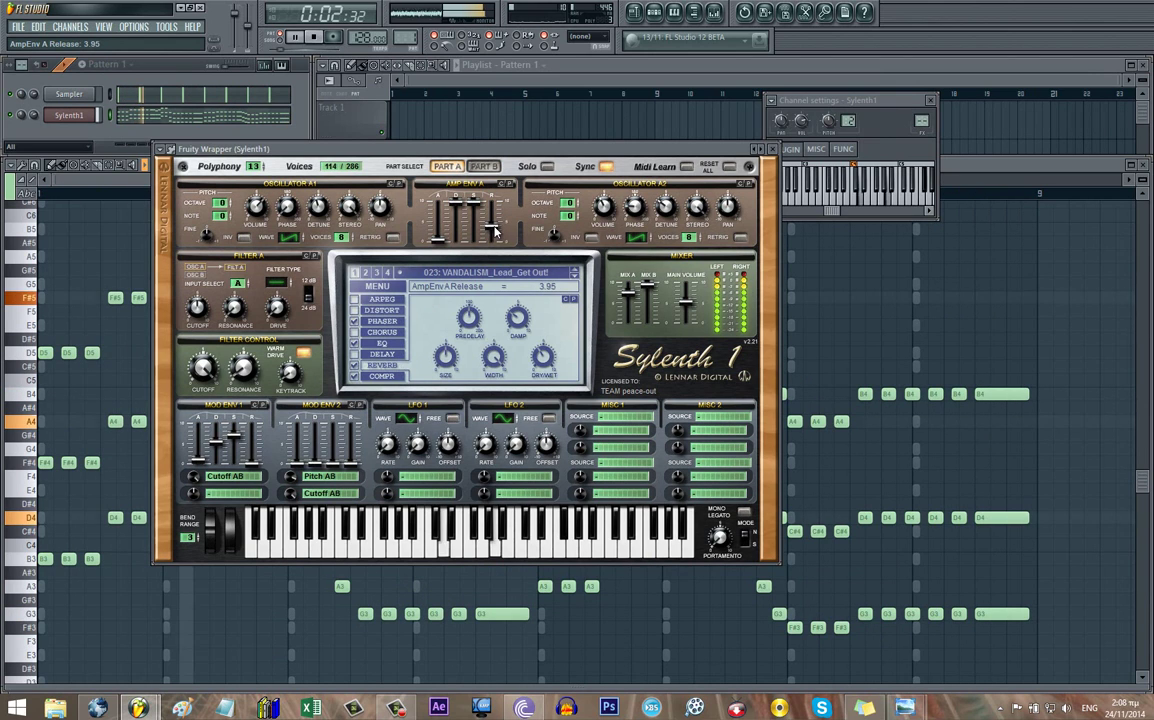
left_click(483, 166)
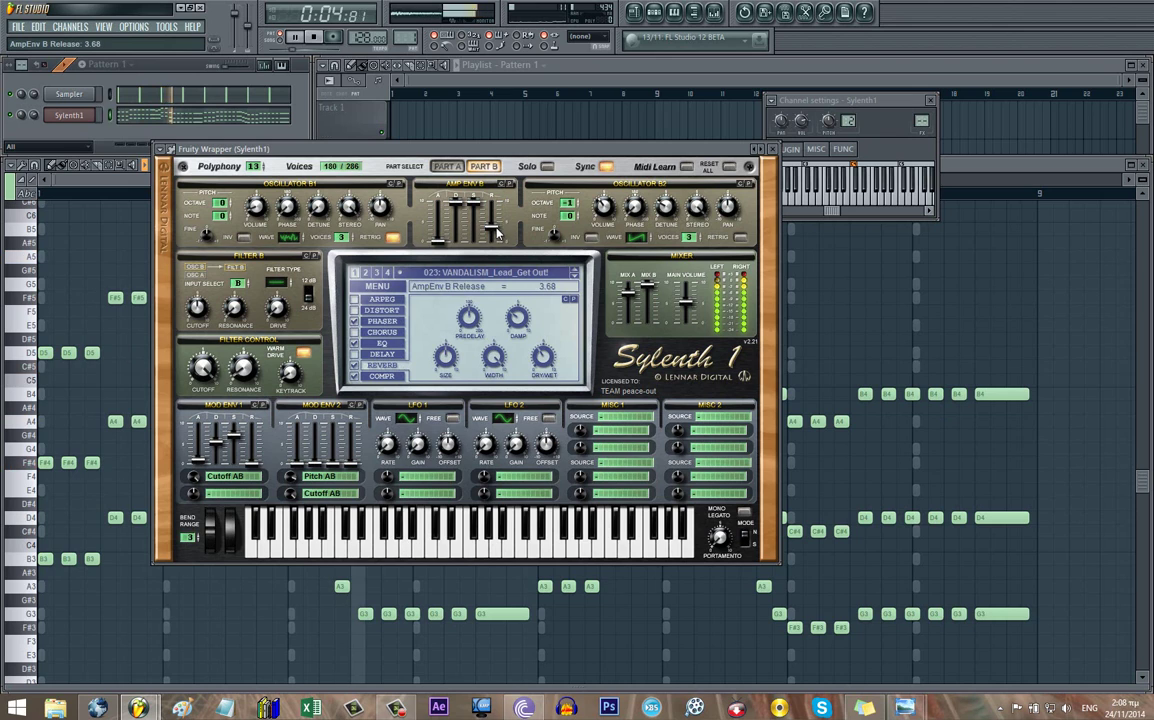
- Lower Sylenth1's Mix B level slightly and set oscillator B2's volume to 4.24
left_click_drag(649, 303, 649, 308)
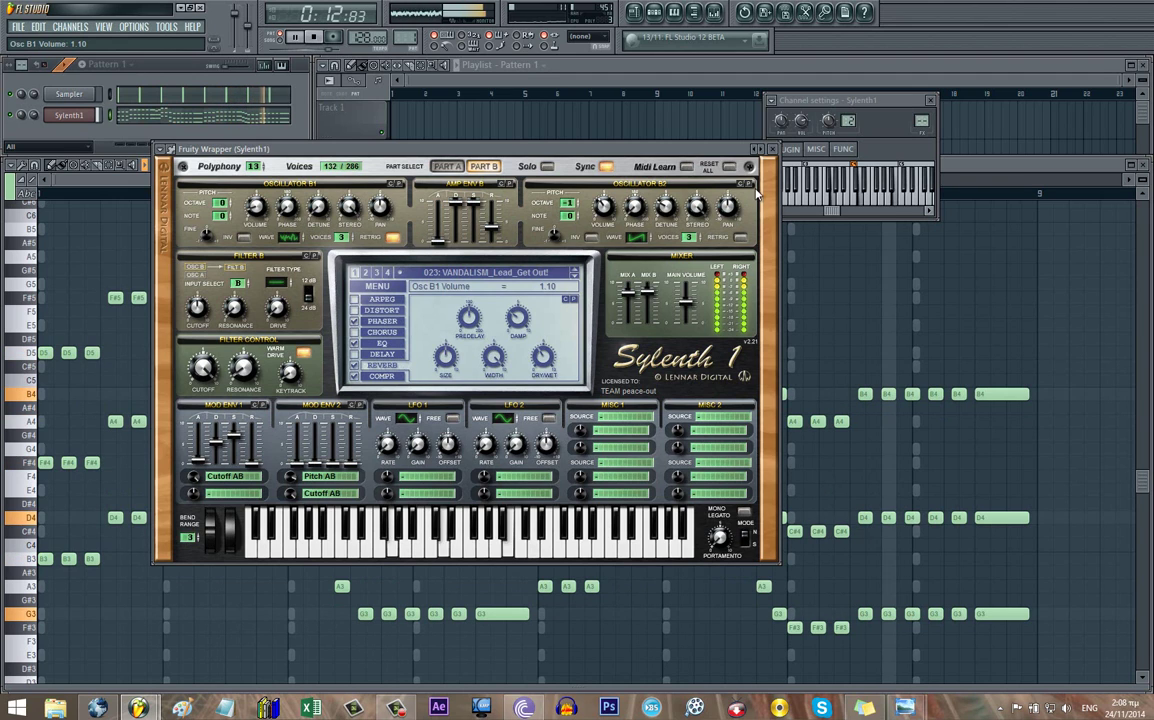
left_click_drag(605, 204, 605, 208)
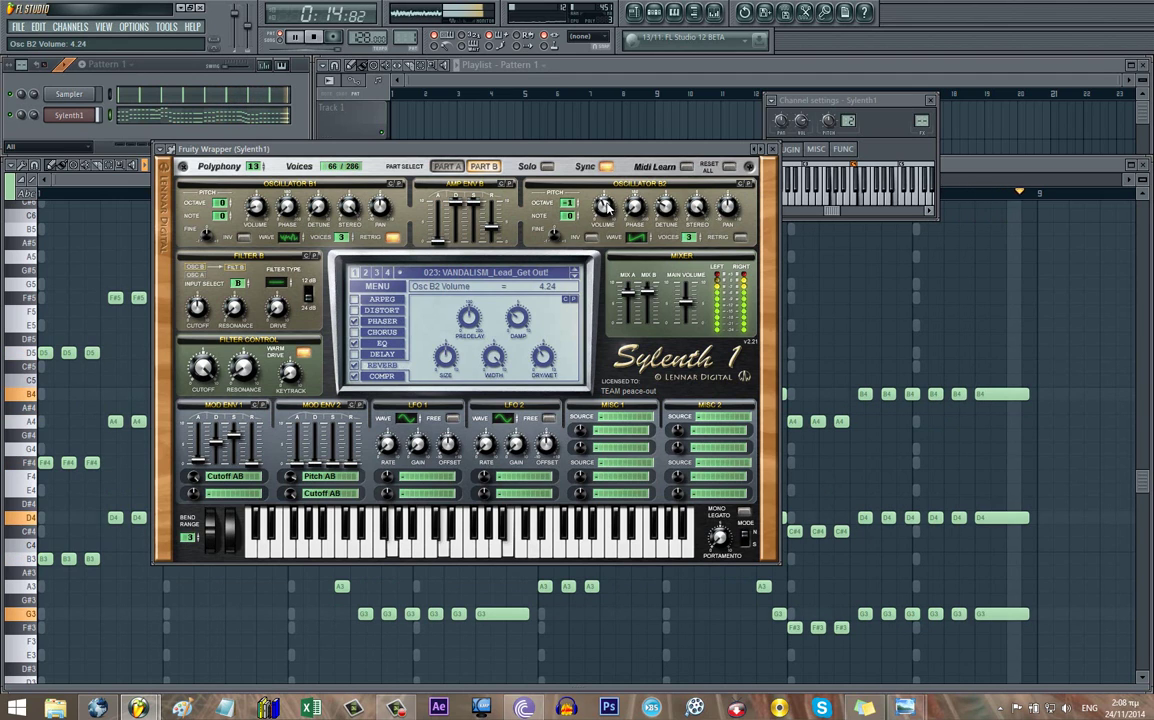
left_click(772, 150)
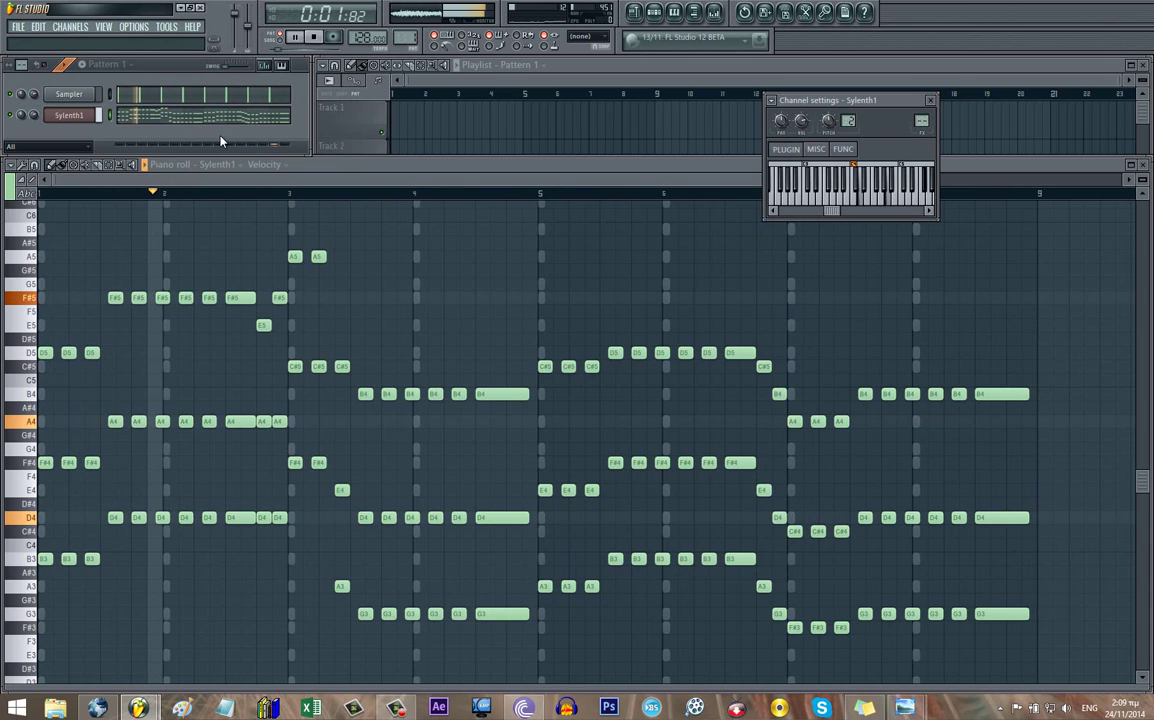
- Stop playback and route the Sylenth1 channel to mixer track Insert 1
left_click(716, 12)
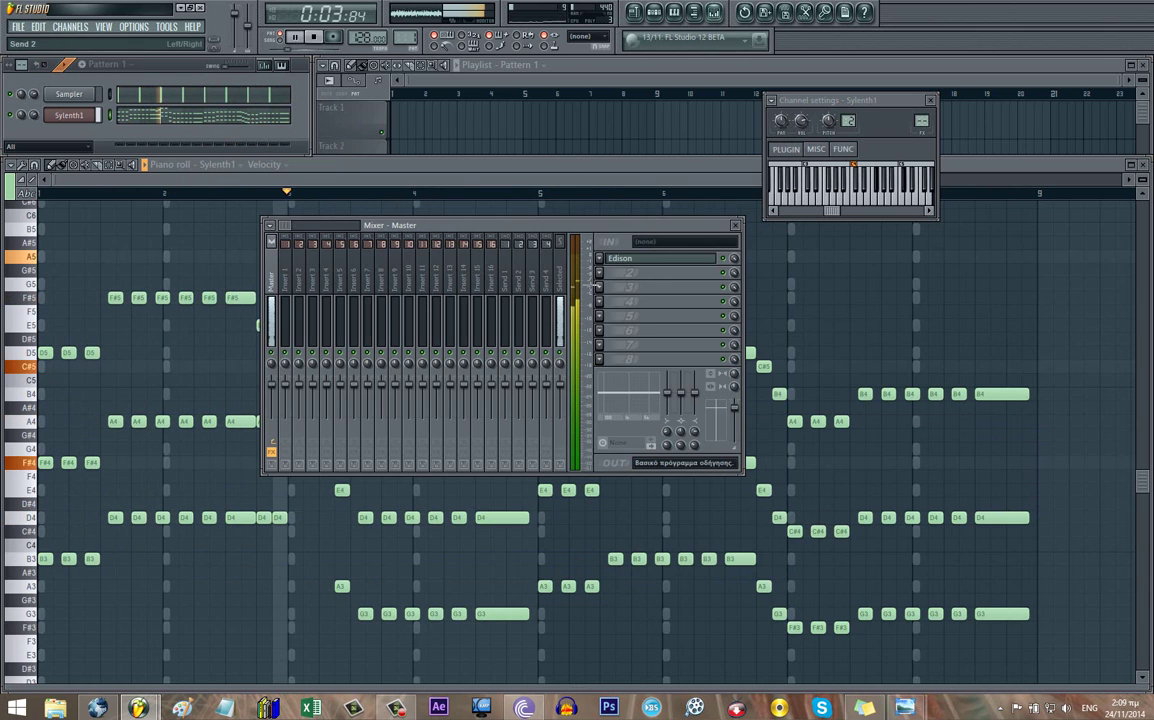
left_click(670, 260)
left_click(670, 260)
left_click(286, 258)
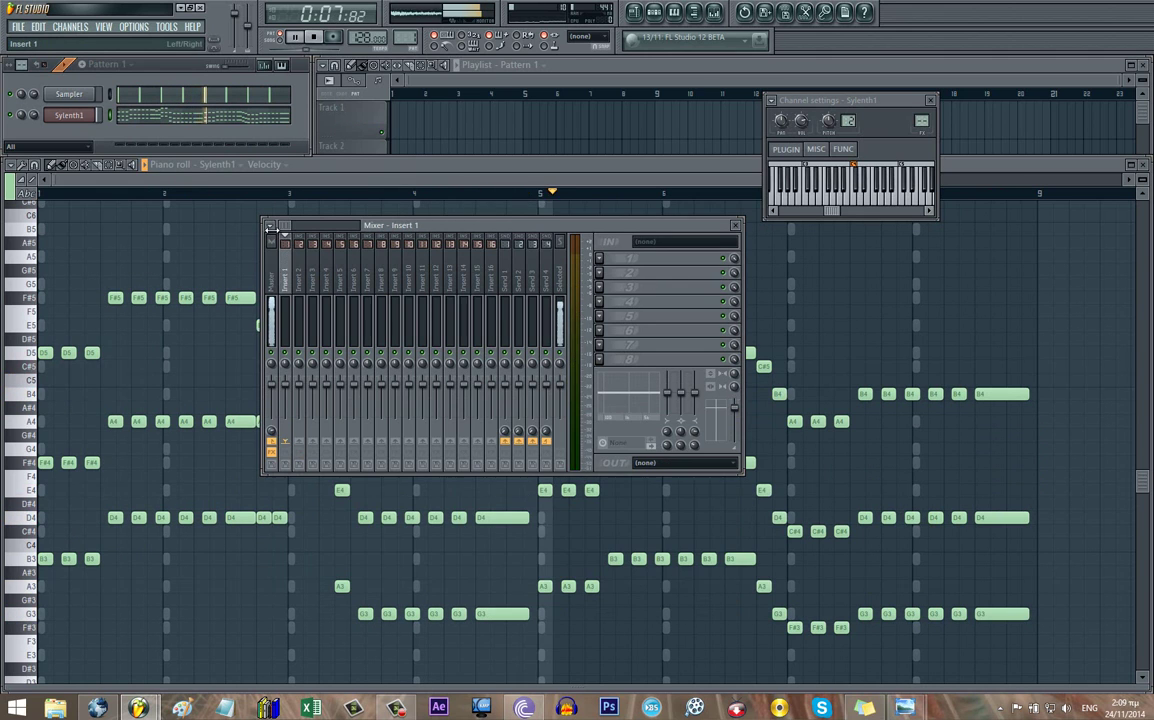
key("space")
left_click(84, 118)
left_click(82, 118)
left_click(80, 117)
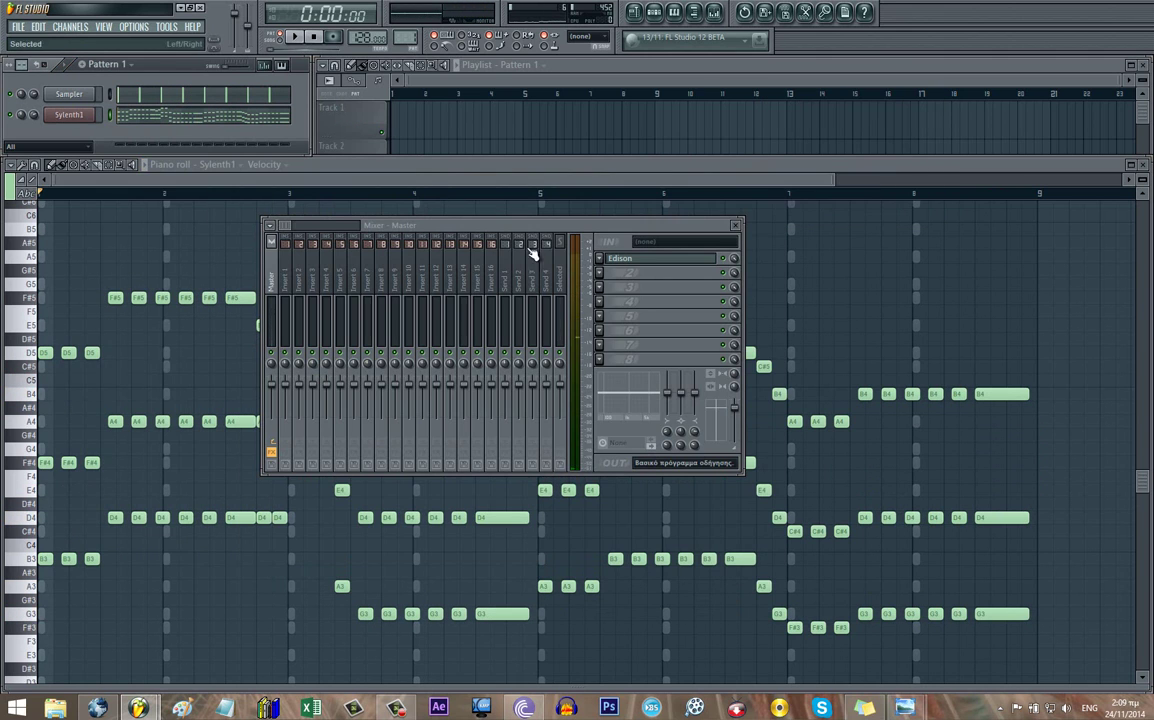
left_click(90, 115)
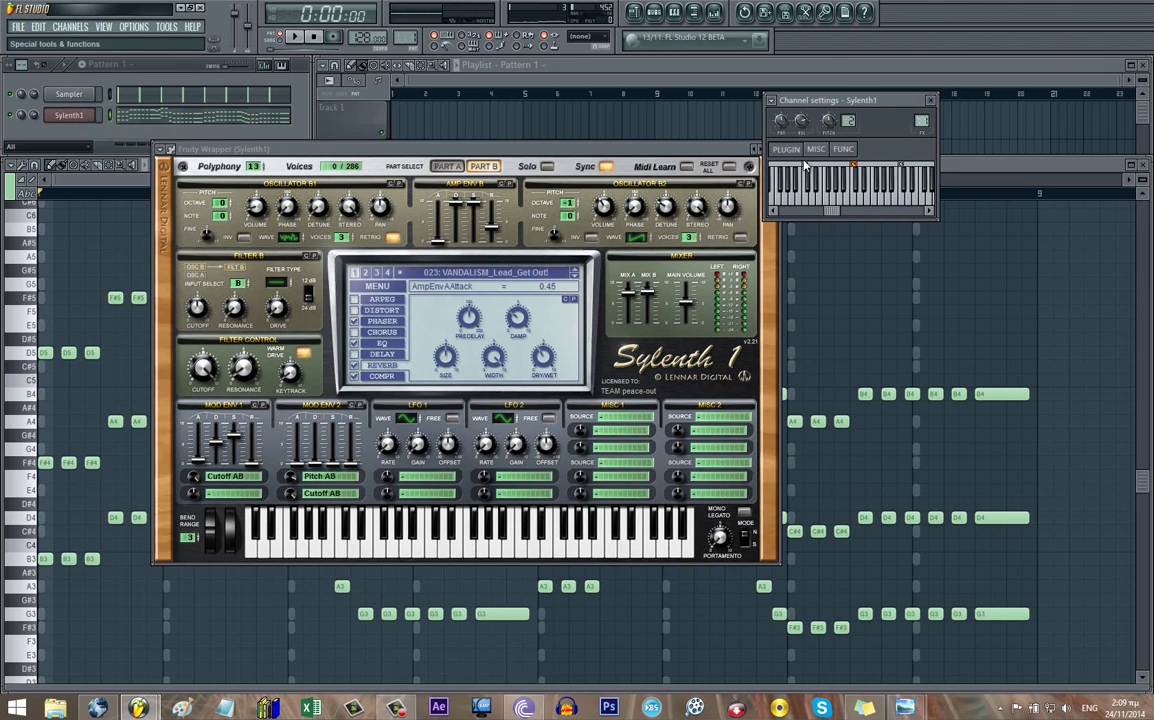
left_click(760, 168)
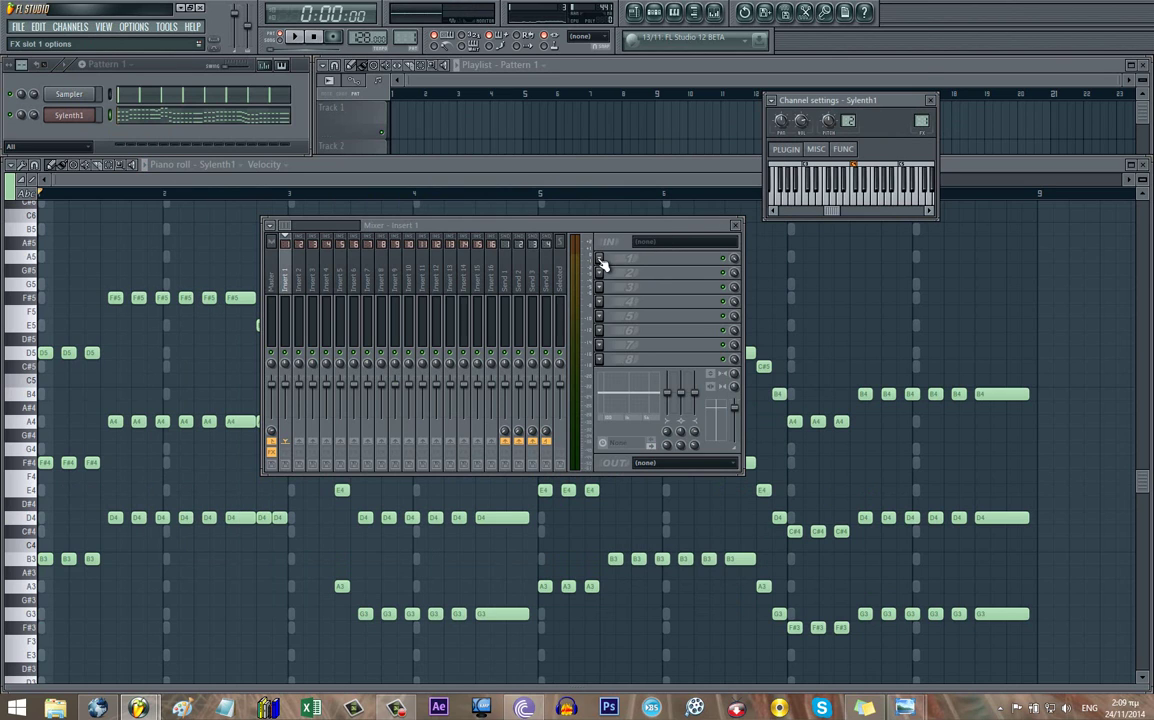
- Load Fruity Parametric EQ 2 in Insert 1's first effect slot and apply a preset that cuts both the low and high ends
left_click(600, 260)
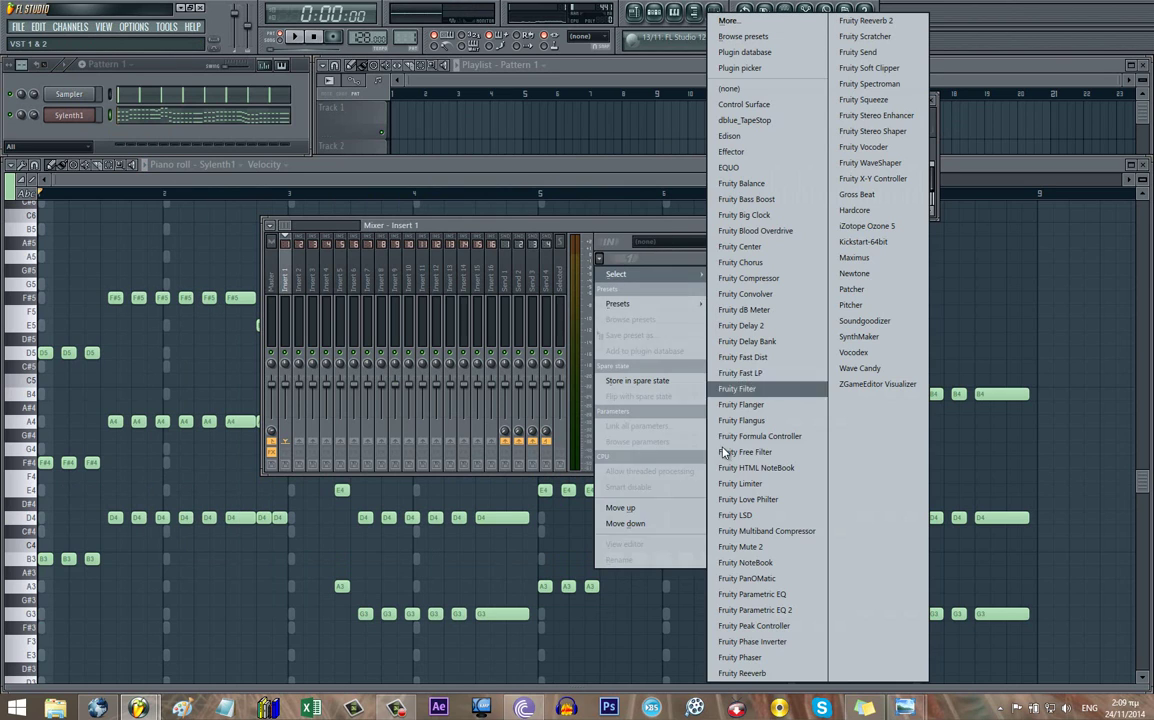
left_click(790, 610)
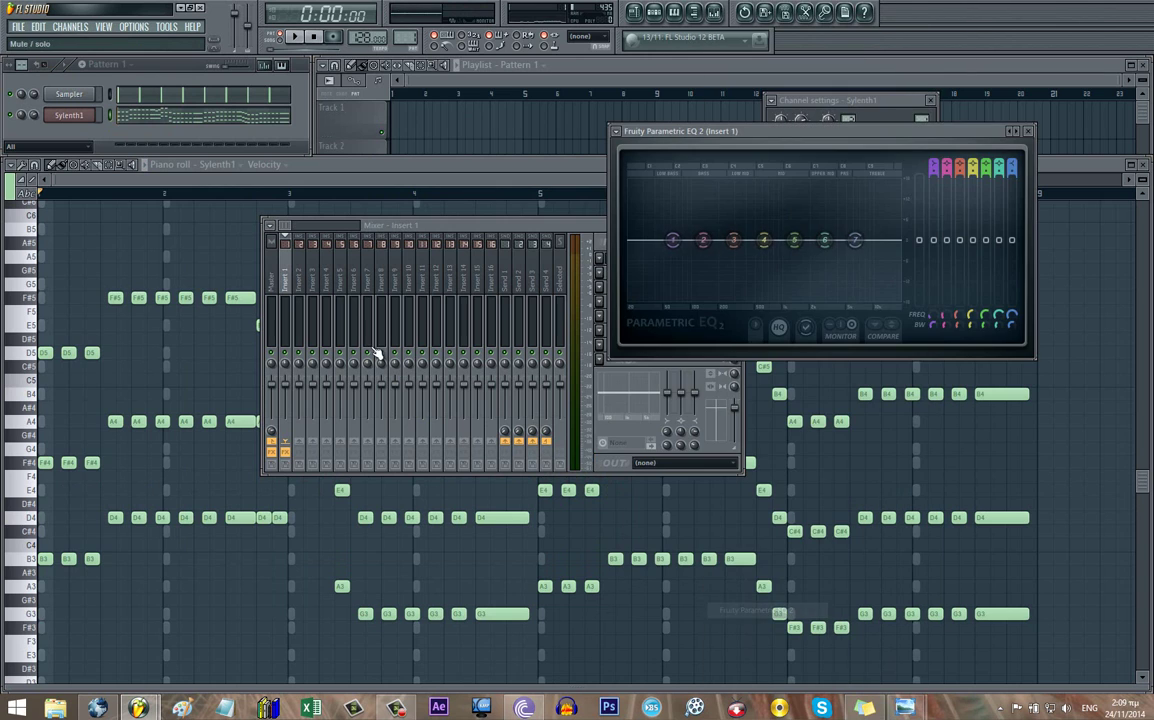
left_click(616, 132)
mouse_move(696, 176)
left_click(773, 204)
- Play the pattern and raise the equalizer's low-cut frequency on Insert 1
key("space")
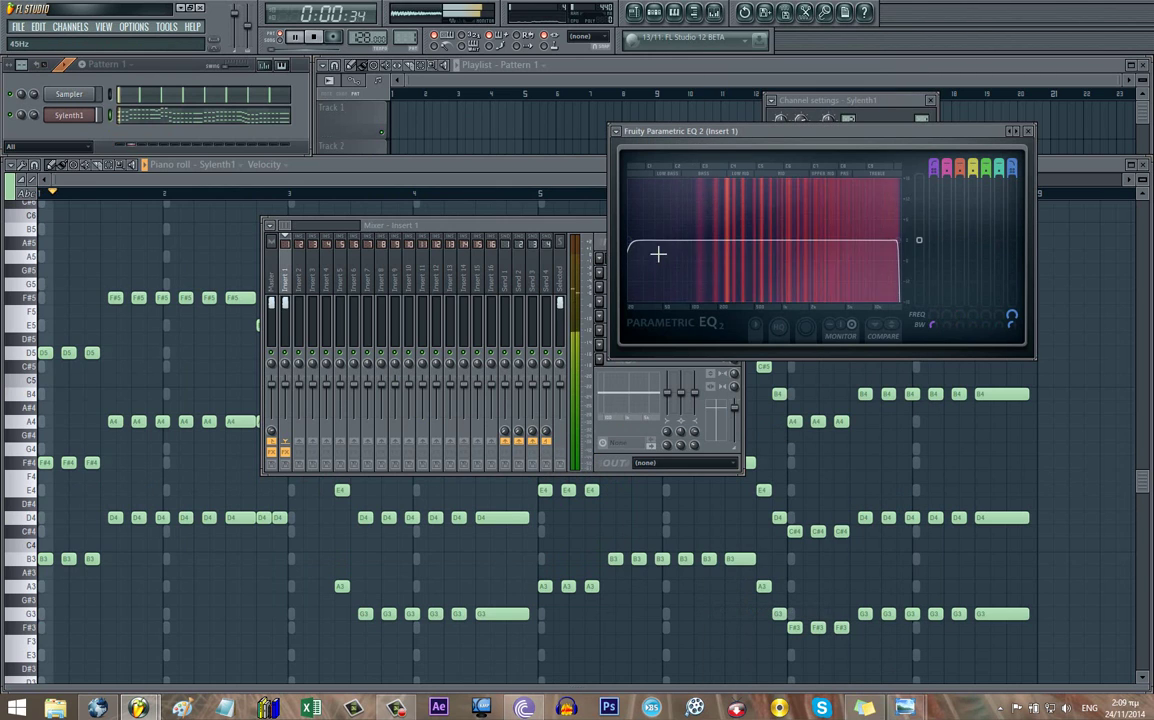
left_click_drag(634, 250, 692, 251)
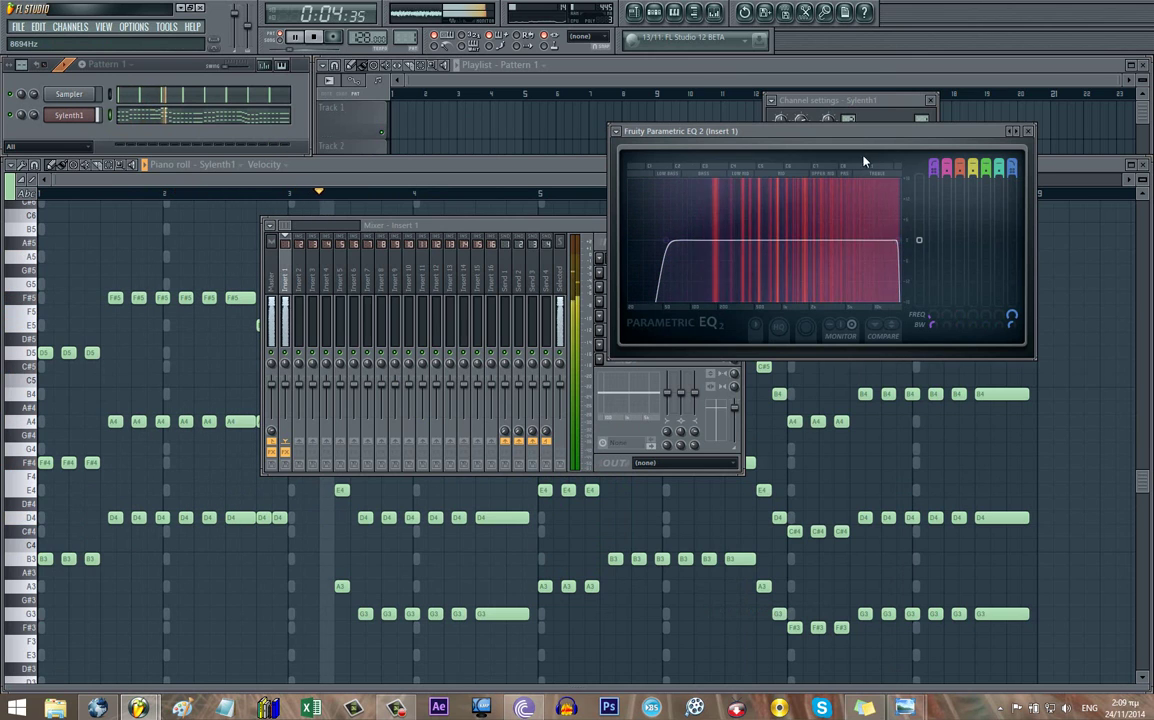
left_click_drag(862, 132, 804, 132)
- Stop playback, load Fruity Love Philter in Insert 1's second effect slot and apply its Default preset
left_click(580, 304)
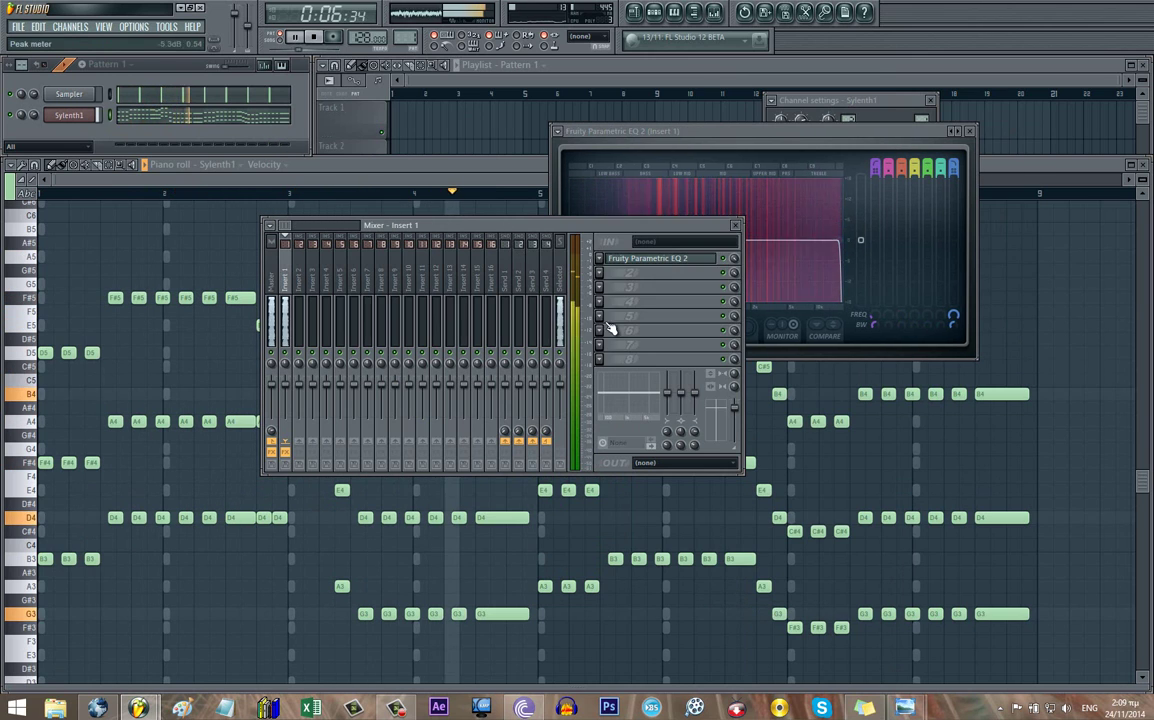
key("space")
left_click(601, 274)
left_click(602, 274)
left_click(602, 274)
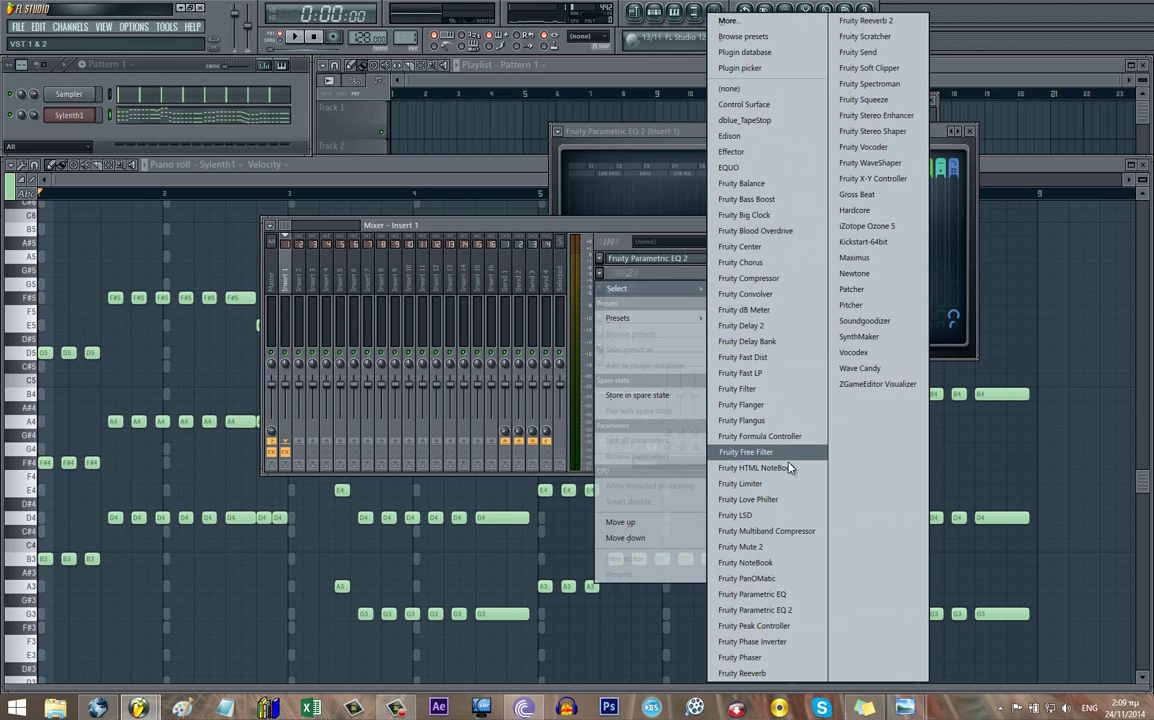
left_click(784, 499)
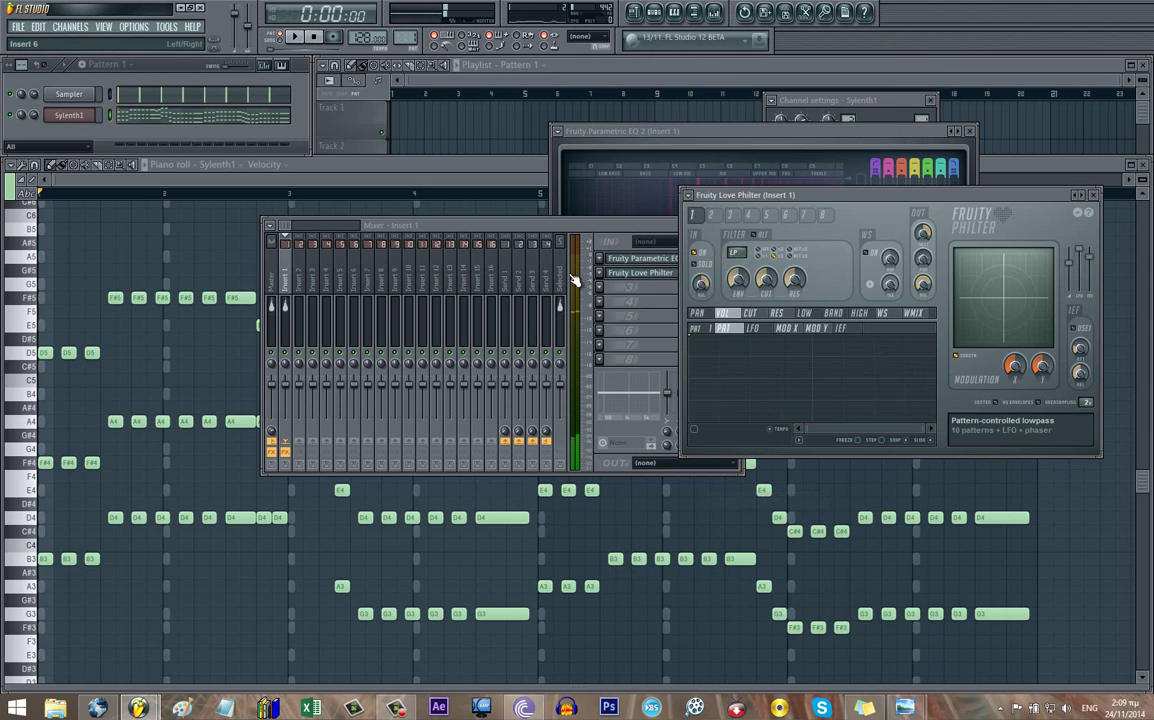
left_click(684, 195)
mouse_move(720, 238)
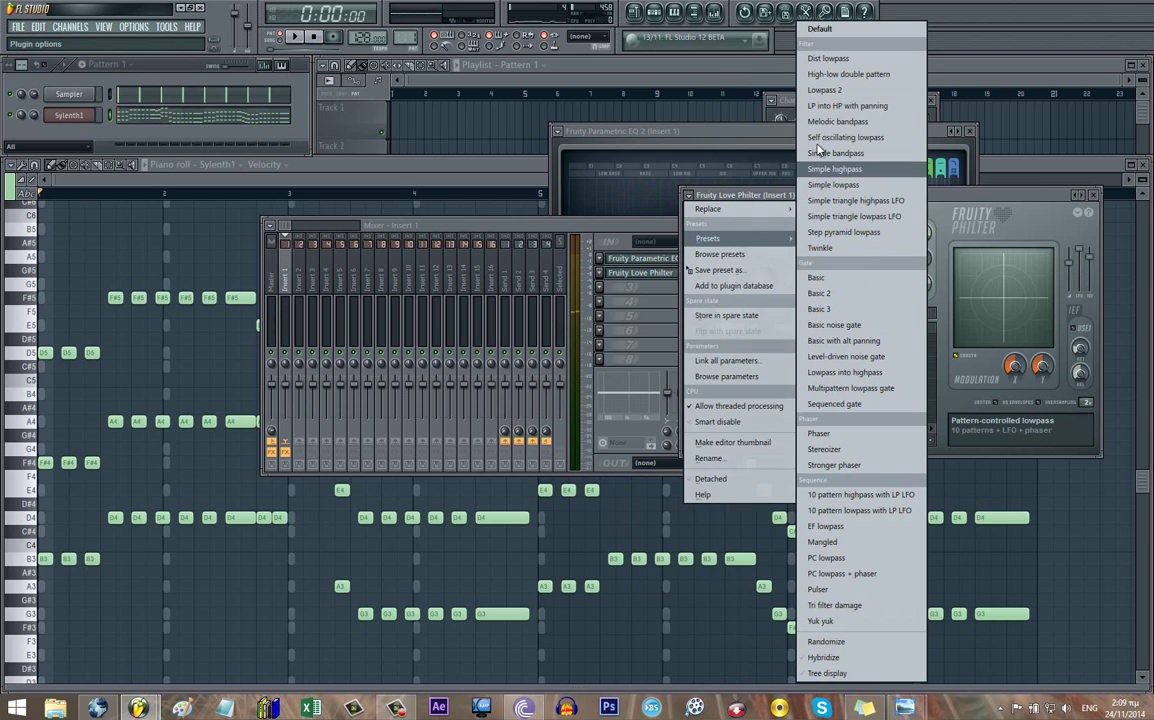
left_click(820, 29)
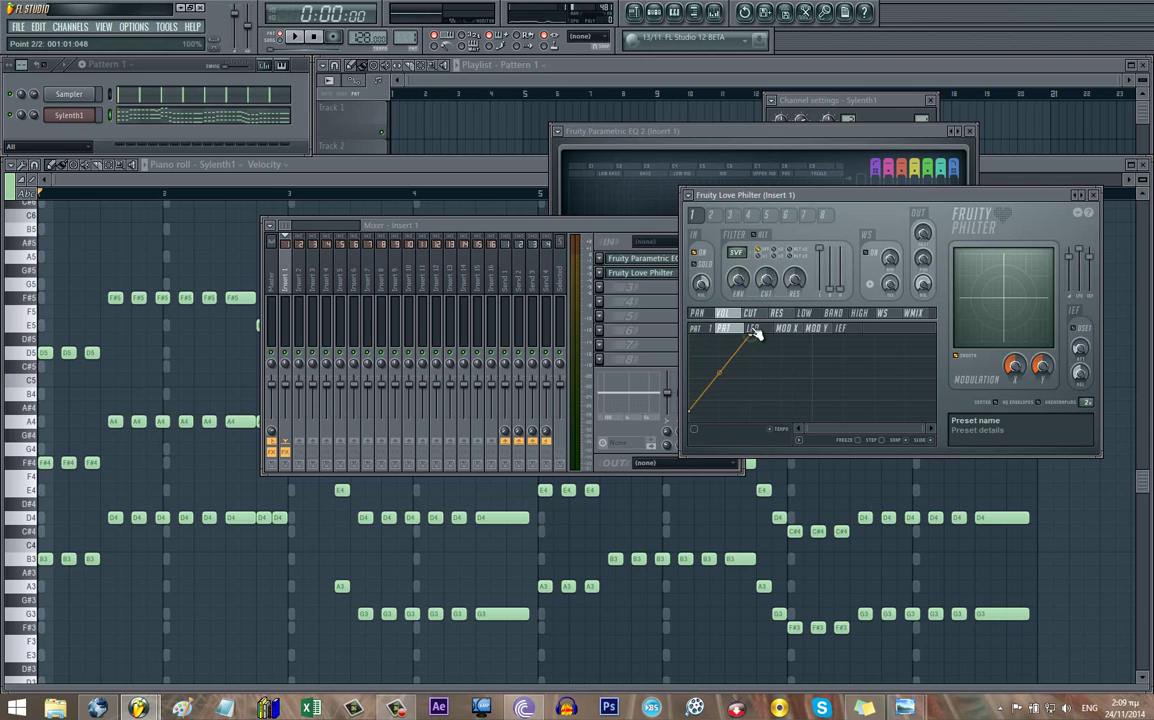
- Shape Love Philter's volume pattern into a looping envelope with a full-level hold and a downward-bent rise, and play the pattern
right_click(799, 445)
left_click(840, 479)
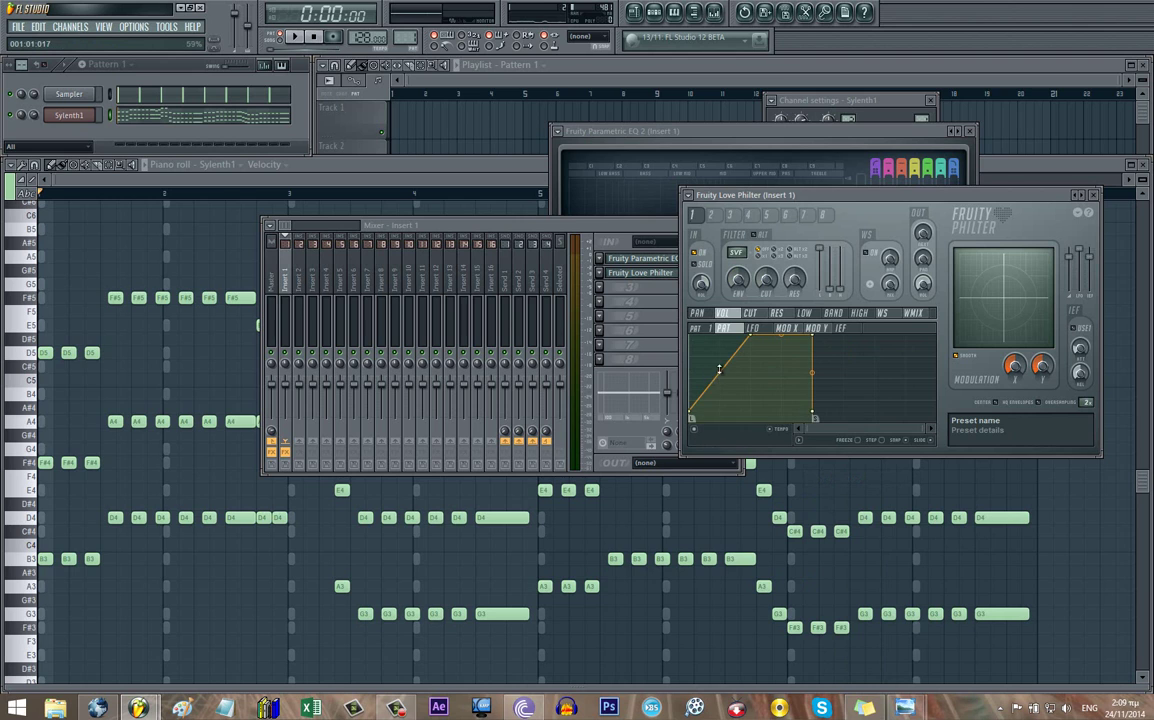
left_click_drag(720, 378, 723, 386)
key("space")
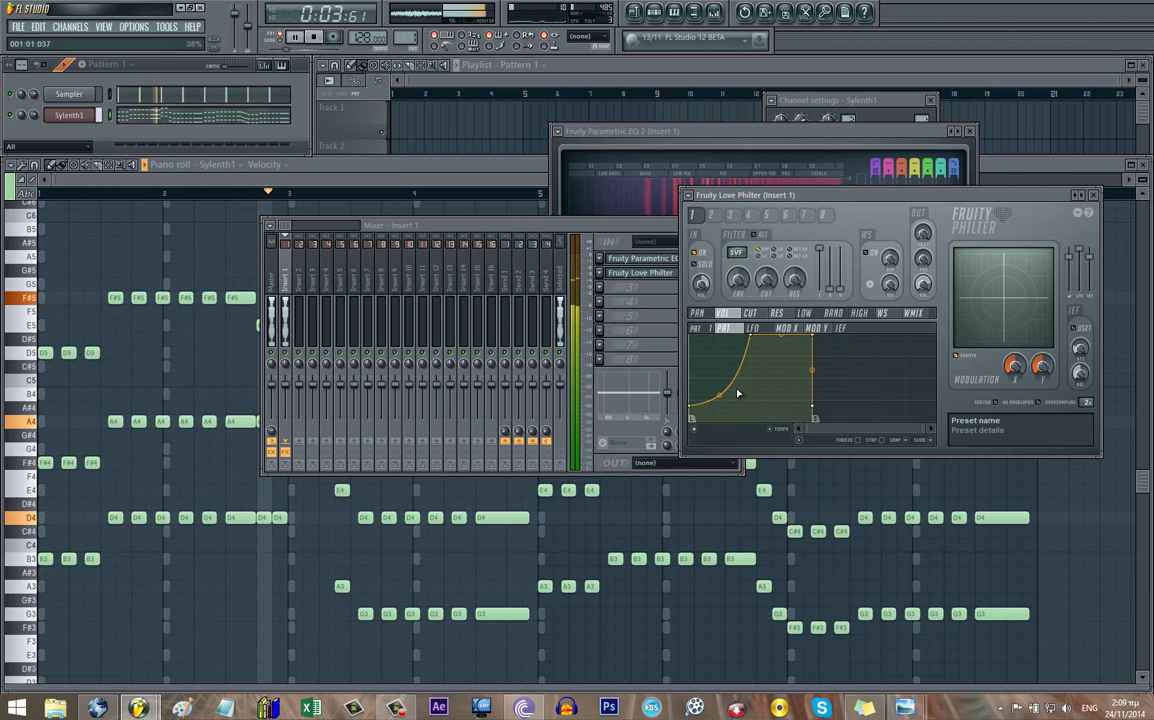
- Stop playback and add the VFH1 128BPM Crowded Kick sample from the browser as a new channel in Pattern 1
left_click(418, 227)
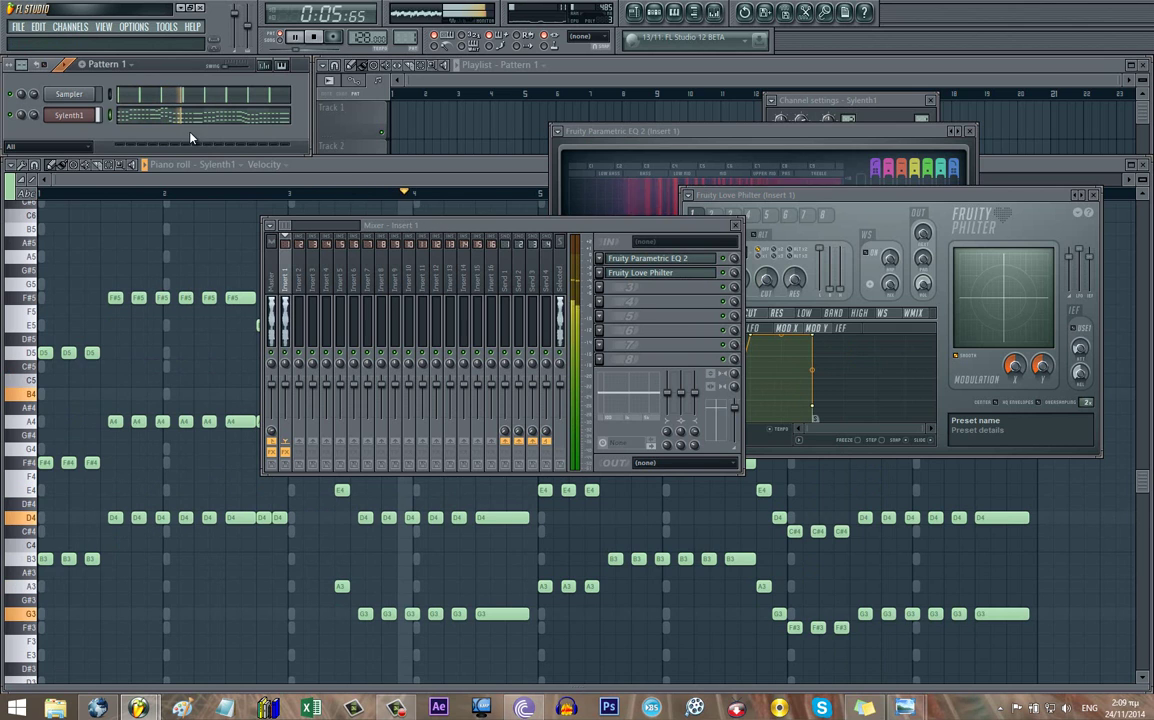
left_click(694, 14)
key("space")
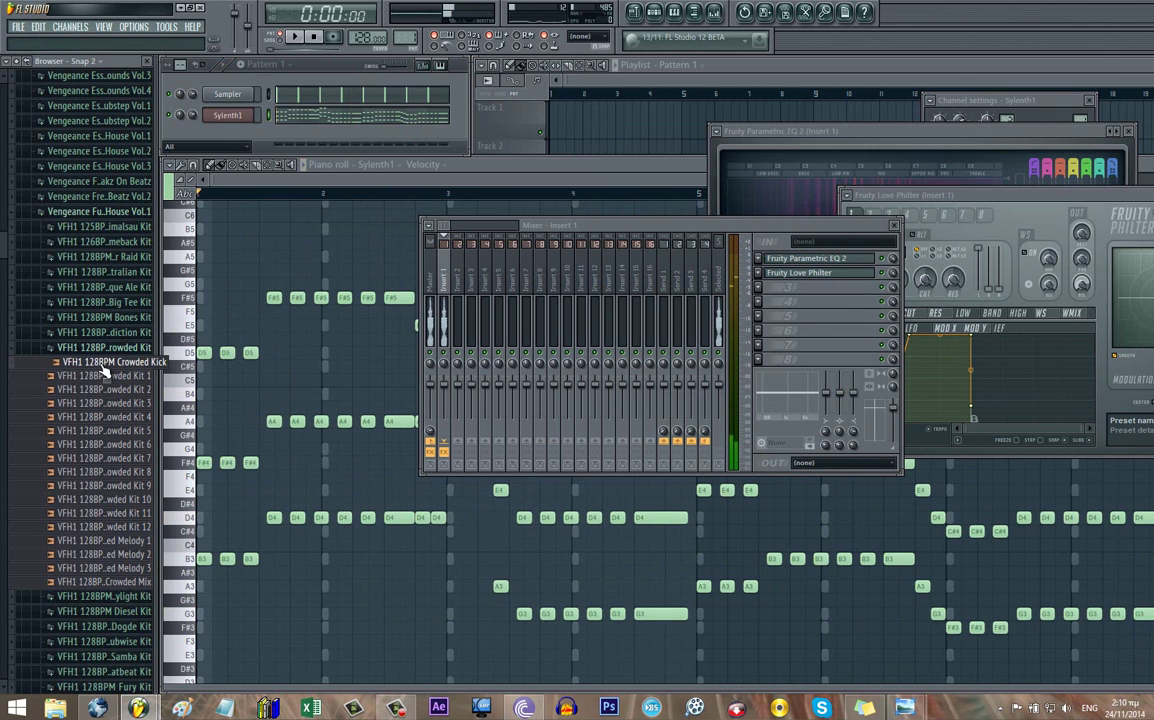
left_click(102, 364)
left_click_drag(98, 362, 225, 135)
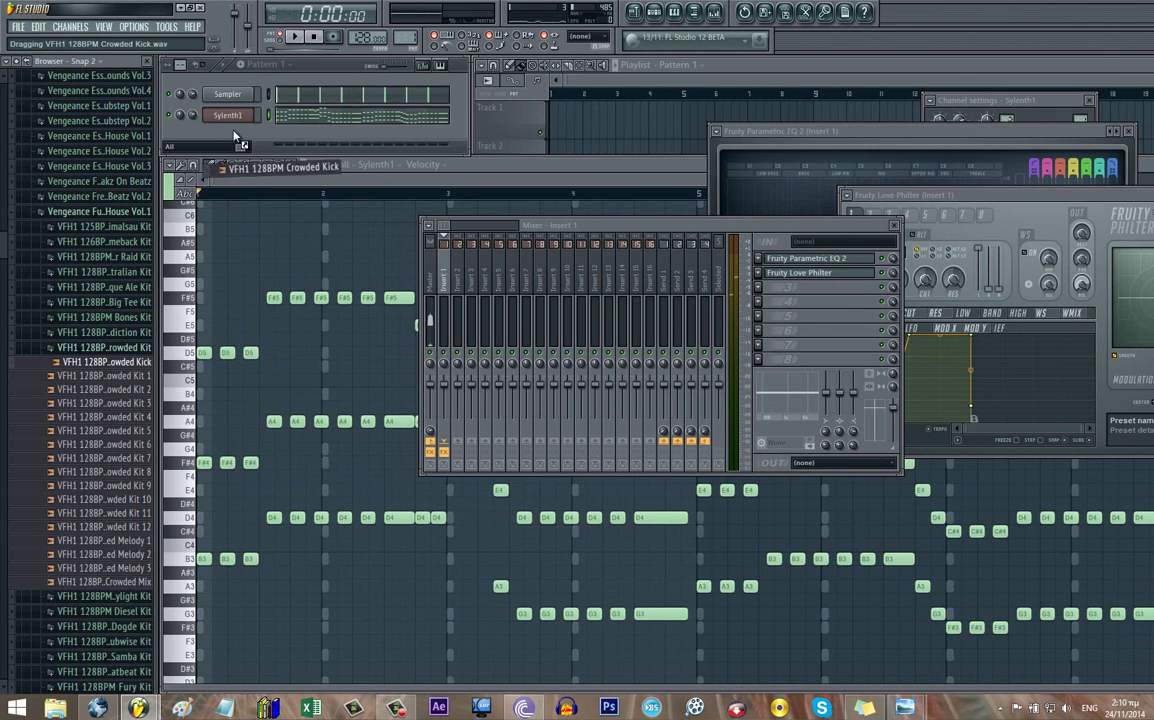
left_click(694, 14)
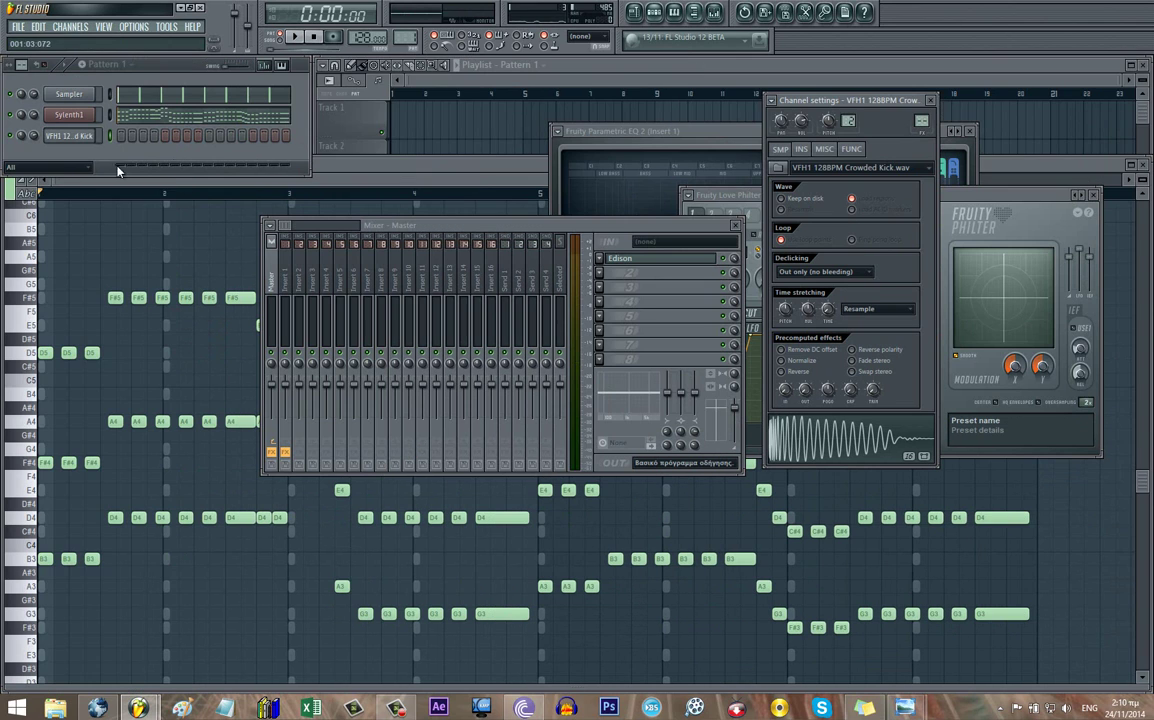
- Fill the kick channel on every fourth step, play the pattern and stop it
right_click(93, 133)
left_click(128, 267)
key("space")
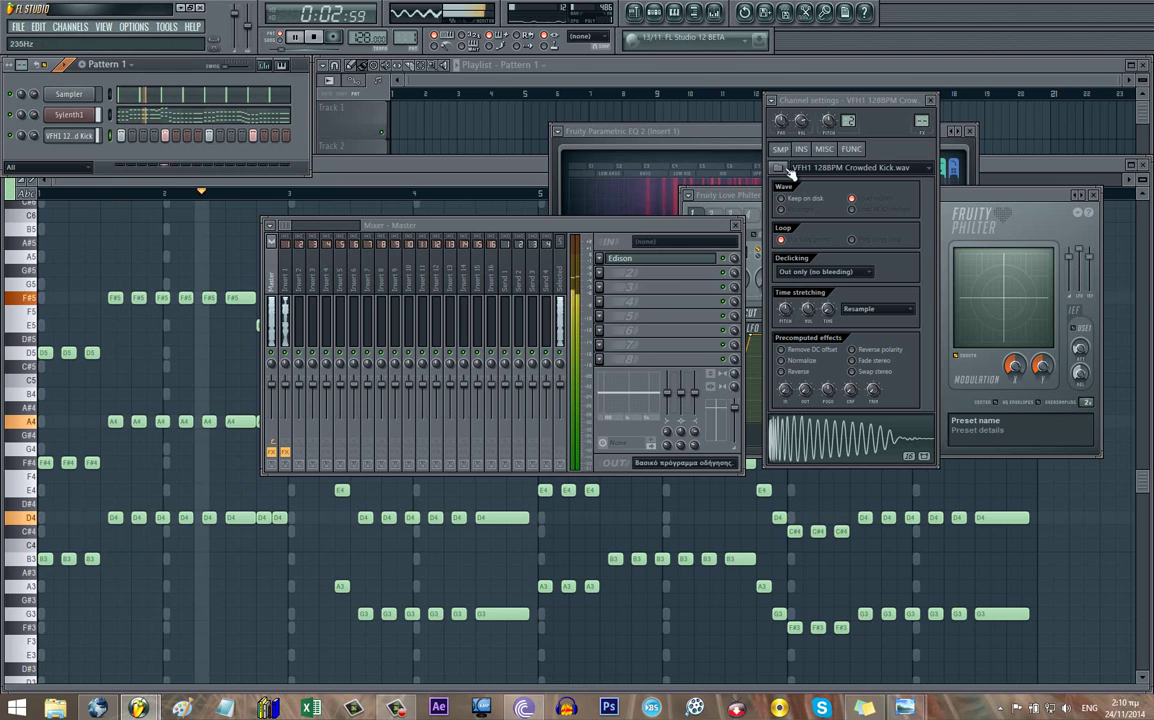
left_click(81, 134)
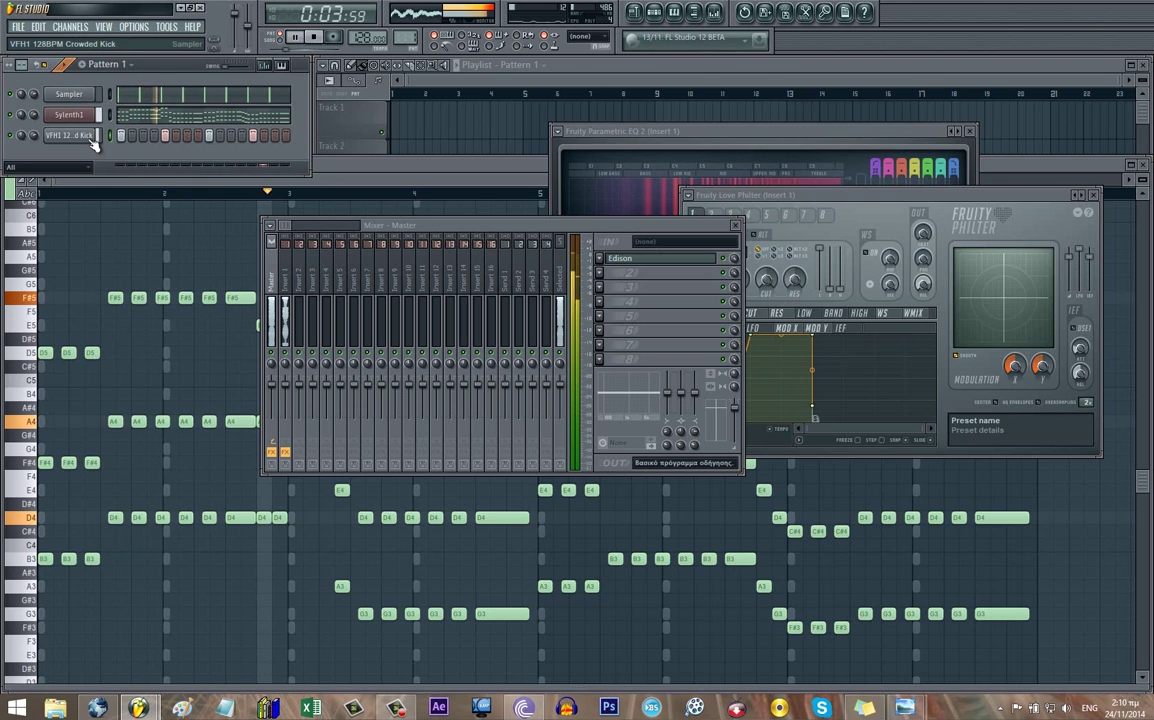
key("space")
- Add a second Sylenth1 channel for the bass and initialize its preset
left_click(75, 28)
mouse_move(86, 41)
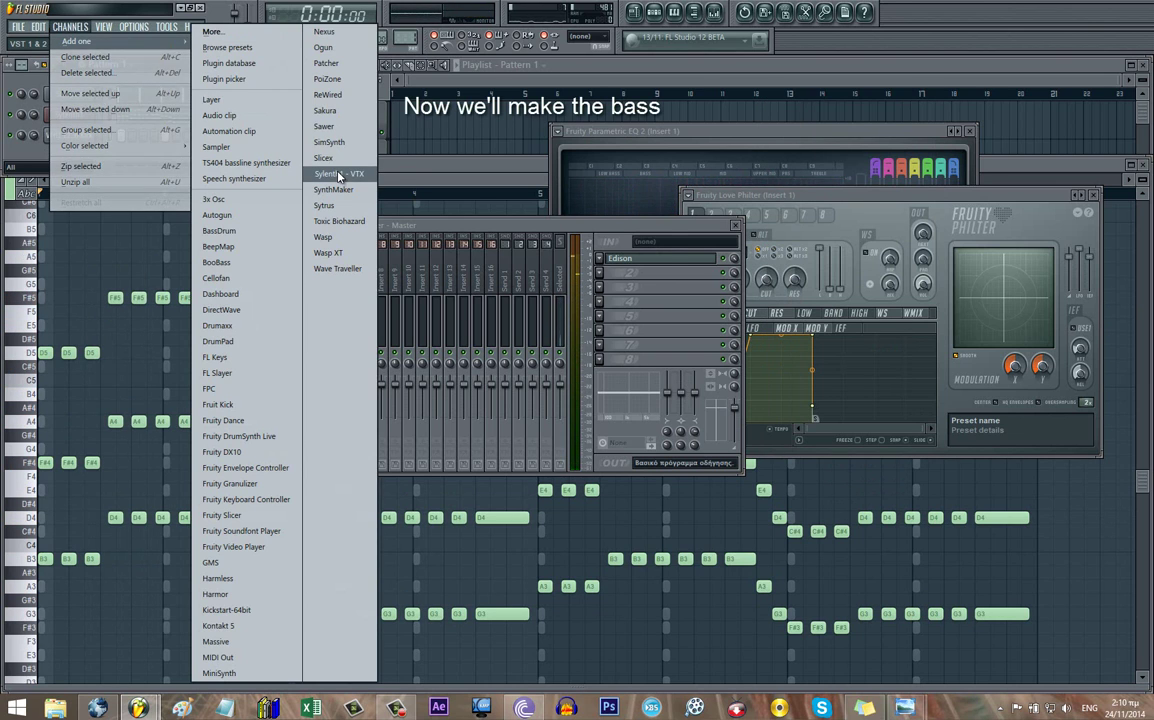
left_click(339, 176)
left_click_drag(379, 190, 493, 208)
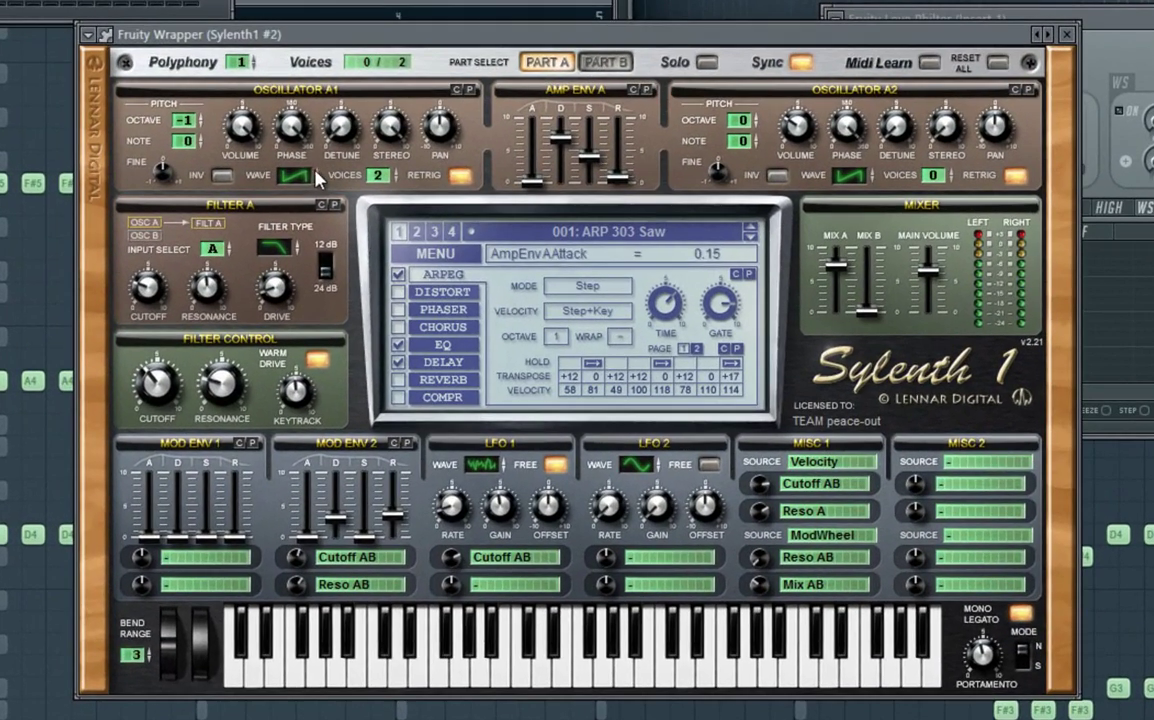
left_click(300, 176)
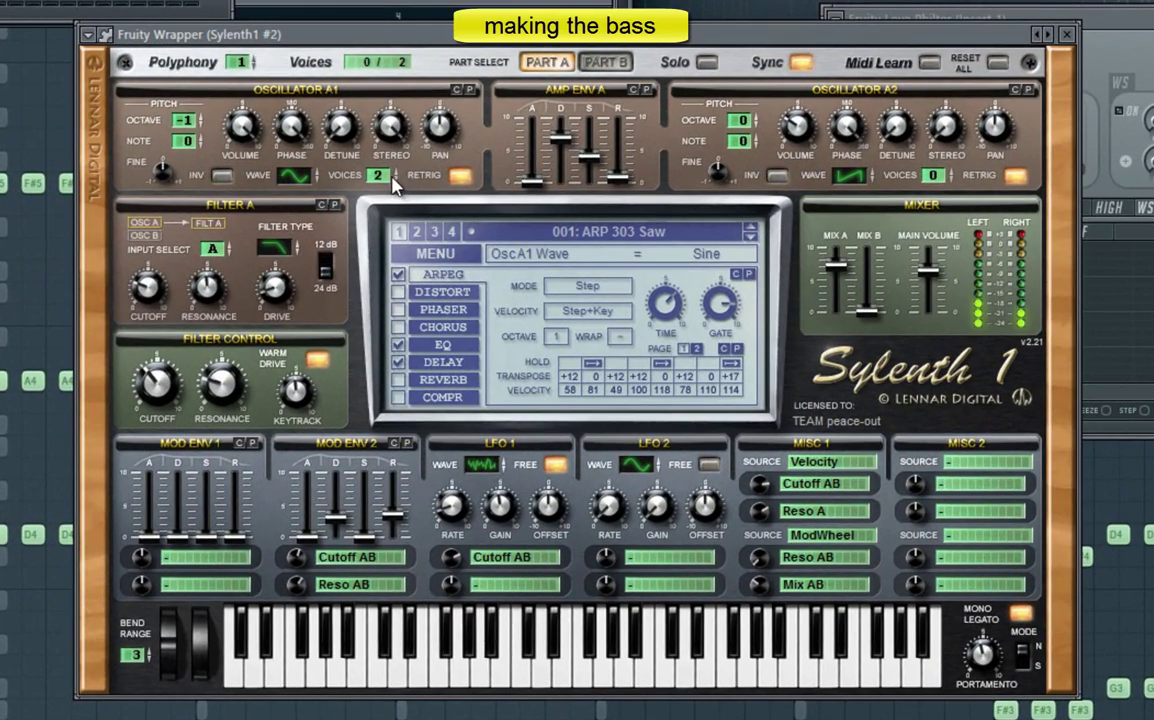
left_click(415, 253)
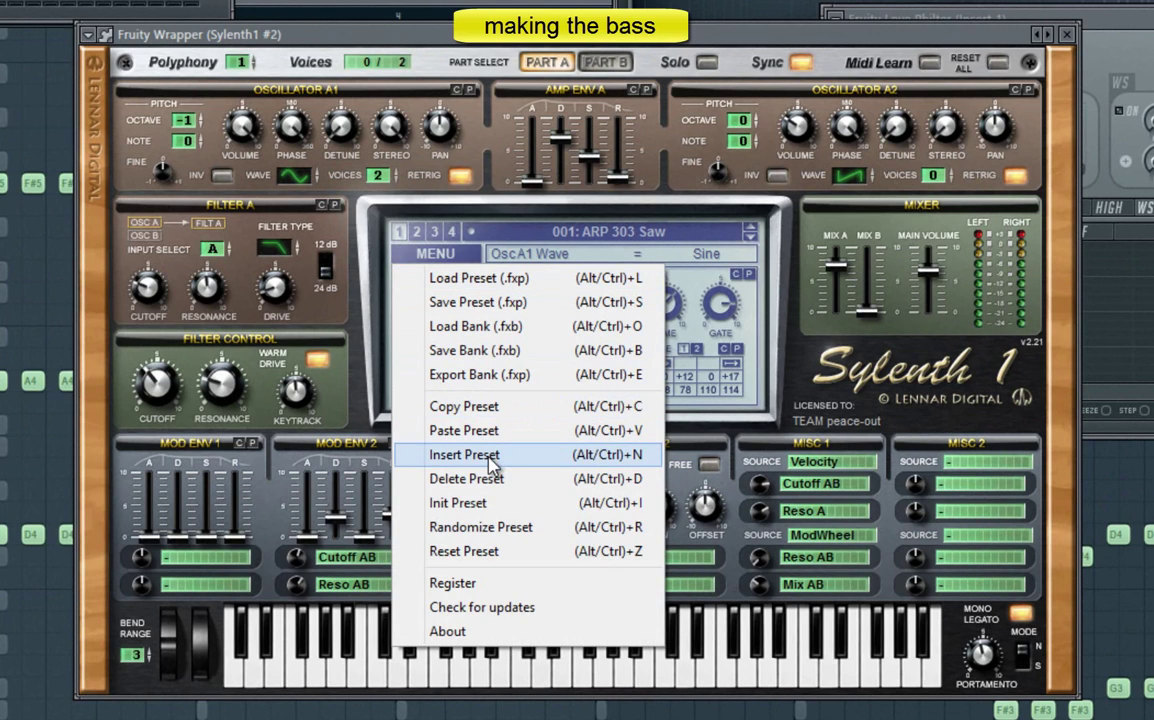
left_click(455, 503)
- Set oscillator A1 to a sine wave with 6 voices at octave -2, and oscillator A2 to 7 voices at octave -1
left_click_drag(294, 176, 285, 327)
left_click_drag(383, 176, 384, 5)
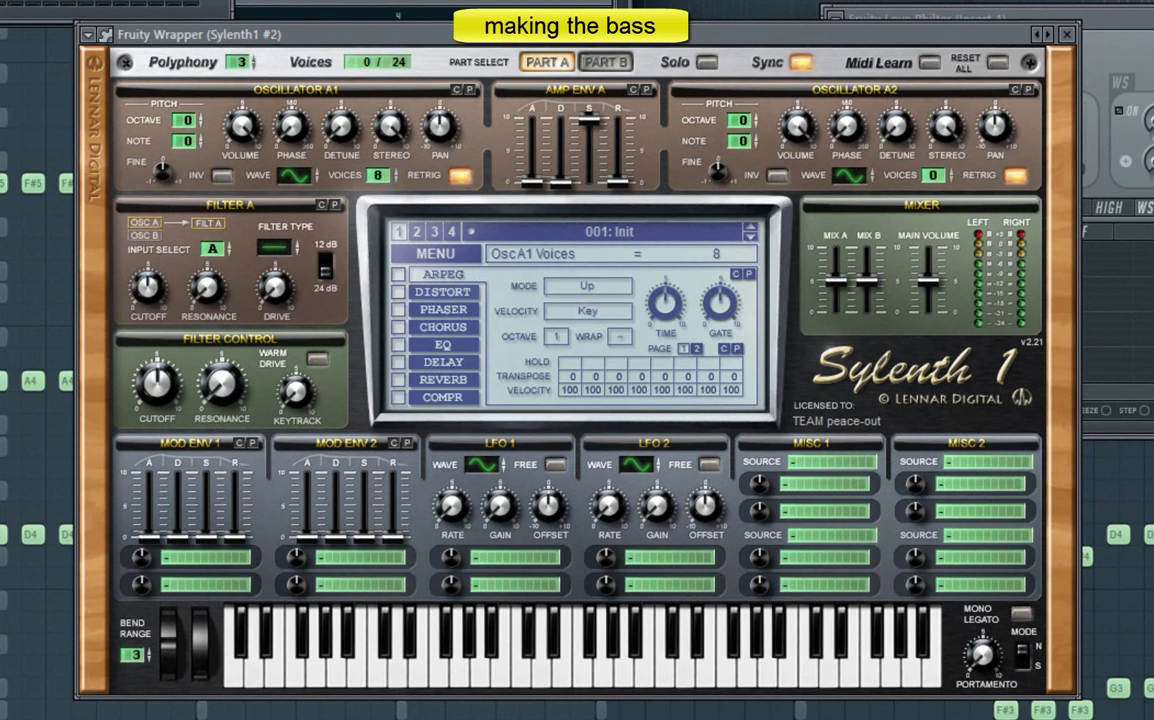
left_click_drag(383, 176, 383, 200)
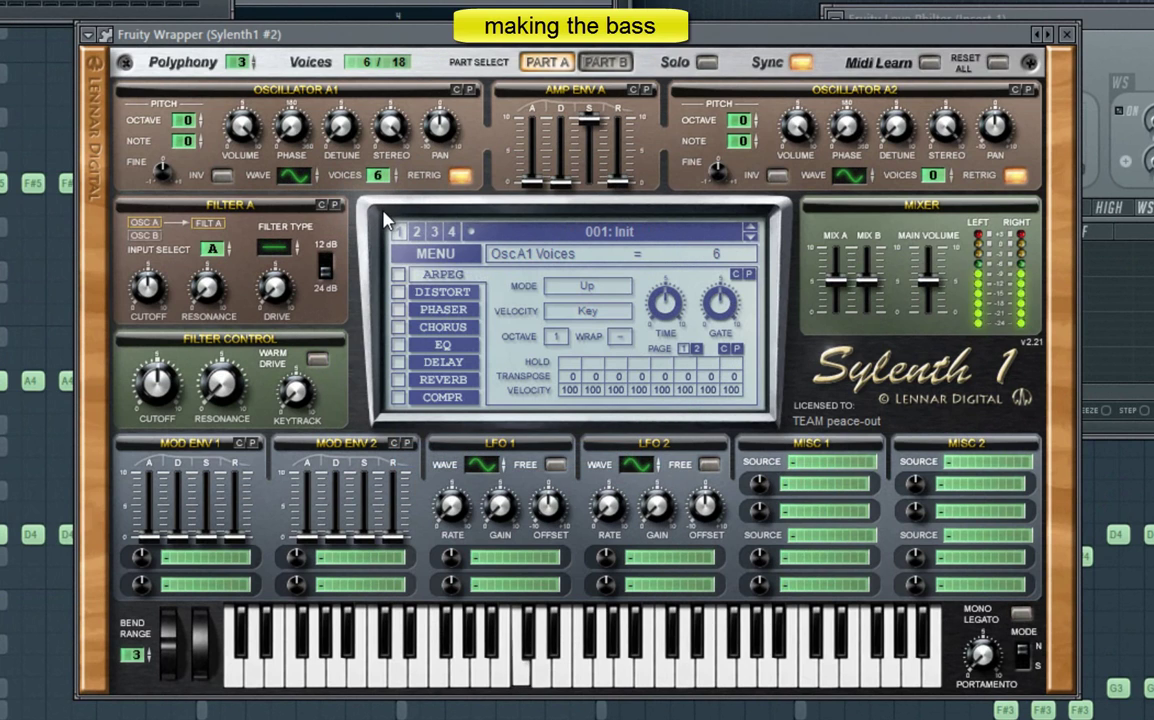
left_click(201, 124)
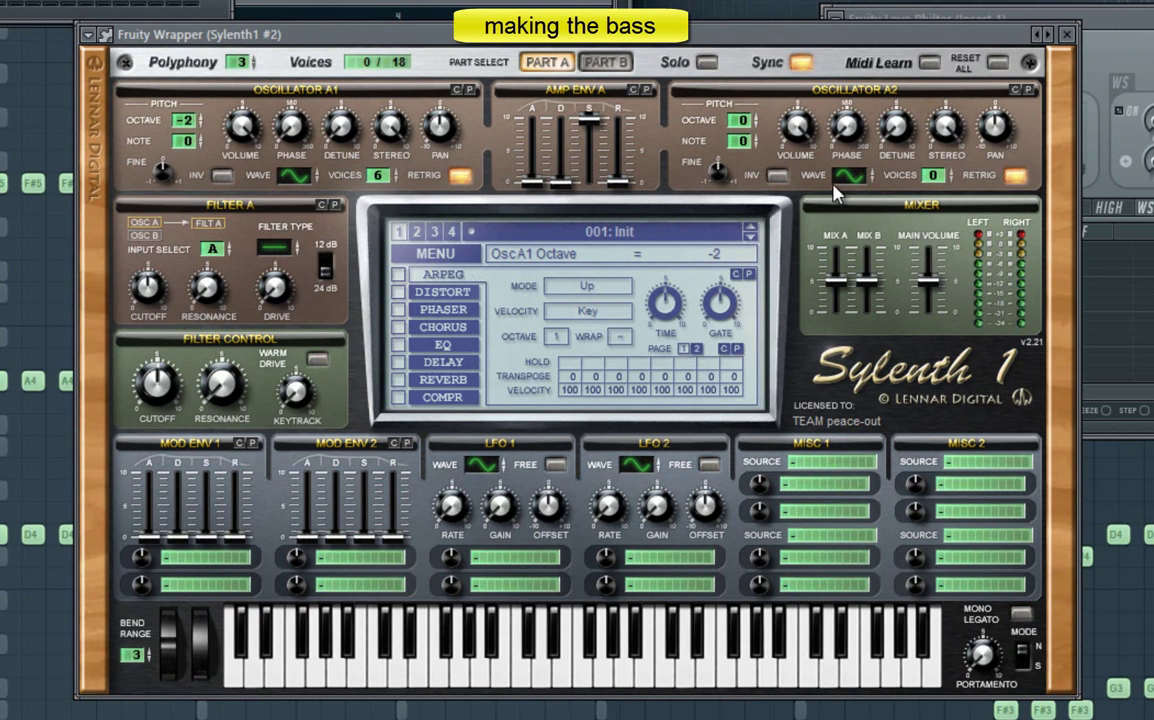
left_click_drag(927, 178, 953, 140)
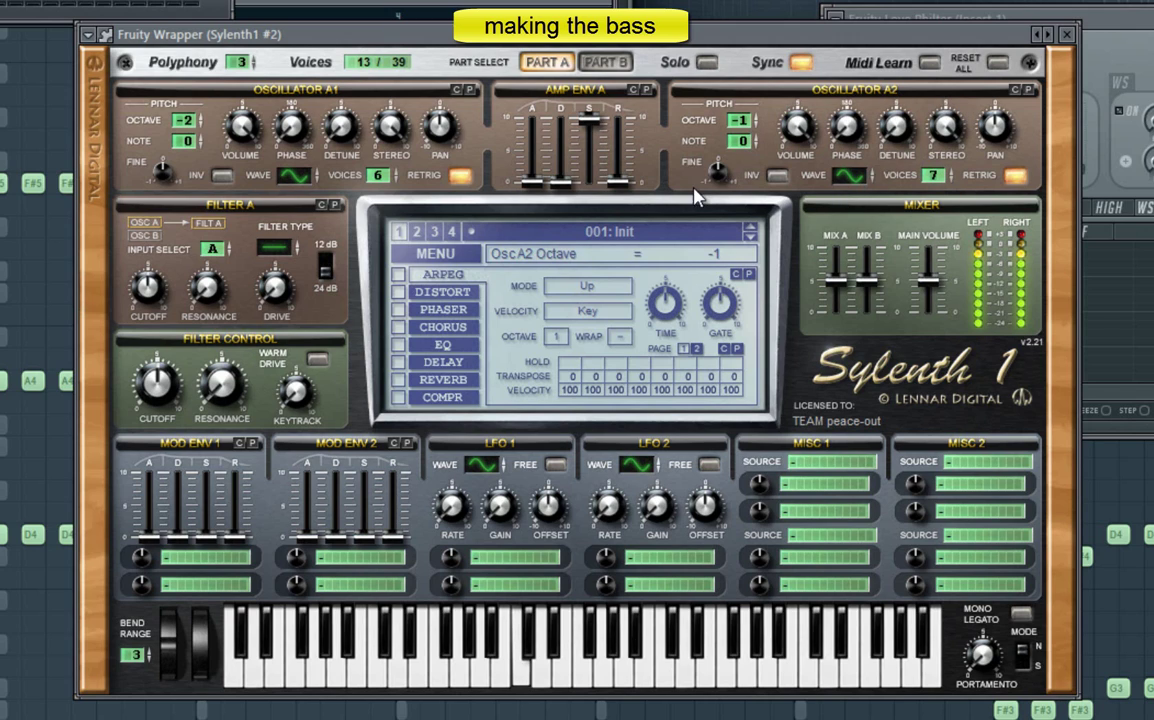
- Set Part B's oscillator B1 to a sine wave with 1 voice at octave -2
left_click(604, 62)
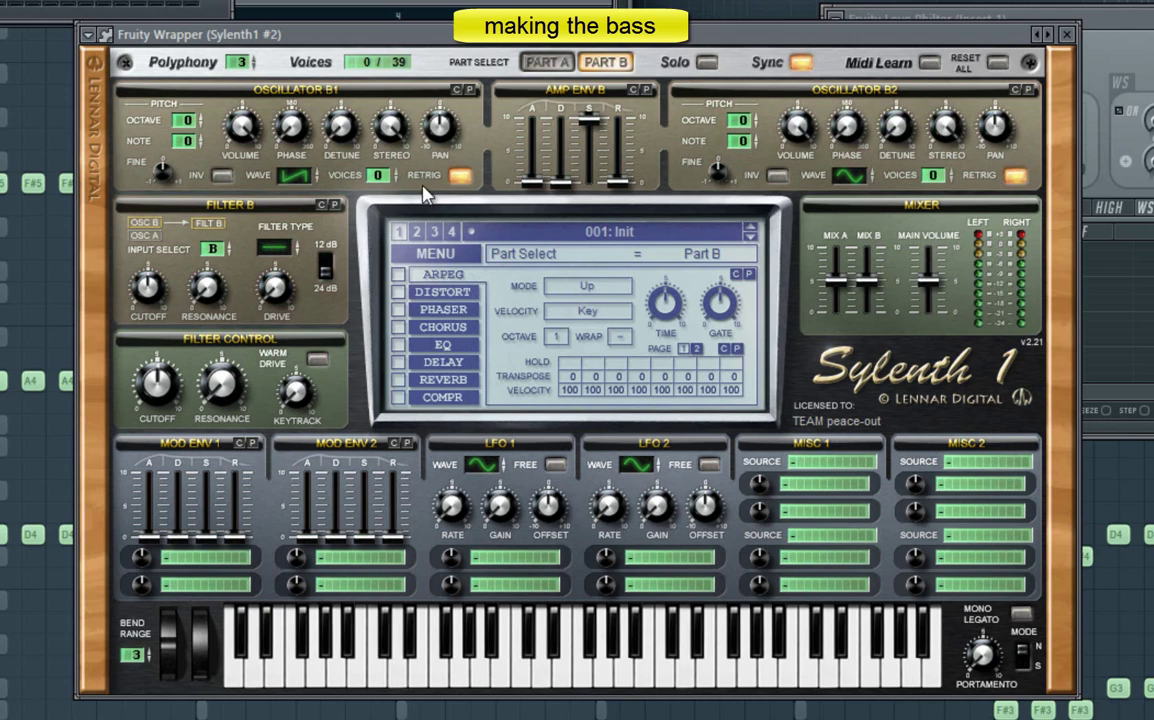
left_click(316, 170)
left_click(396, 171)
left_click(200, 124)
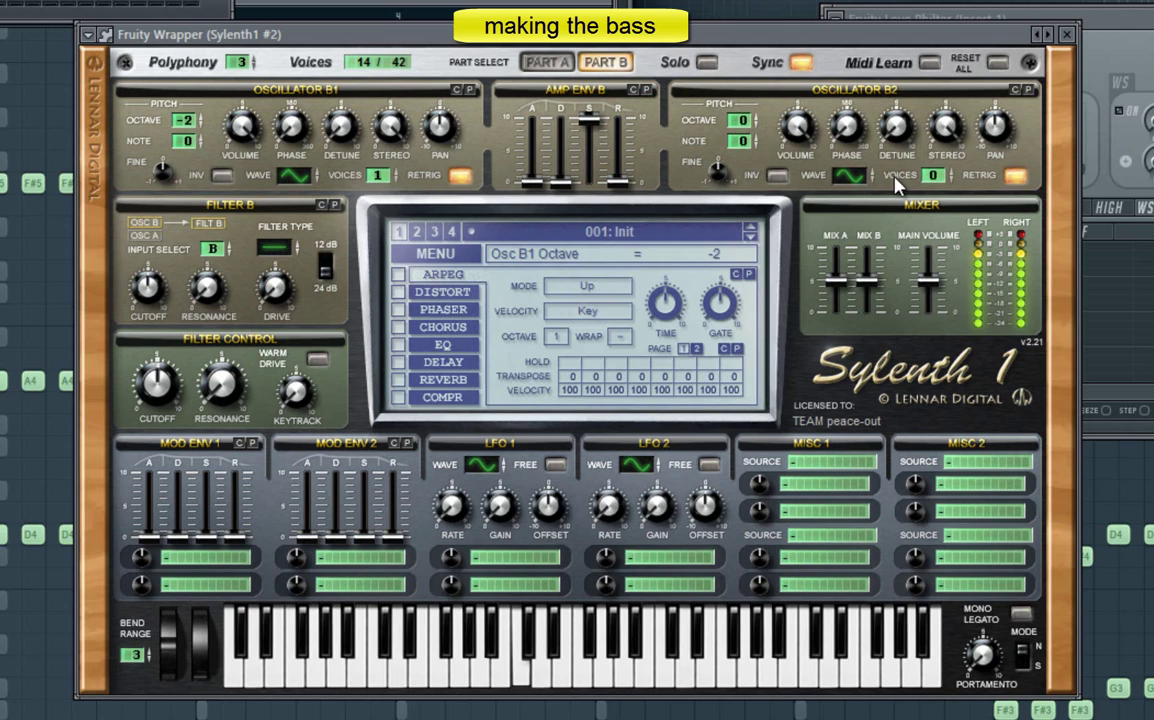
- Set oscillator B2 to a noise wave with 1 voice, retrigger off and volume 0.29
left_click(1012, 178)
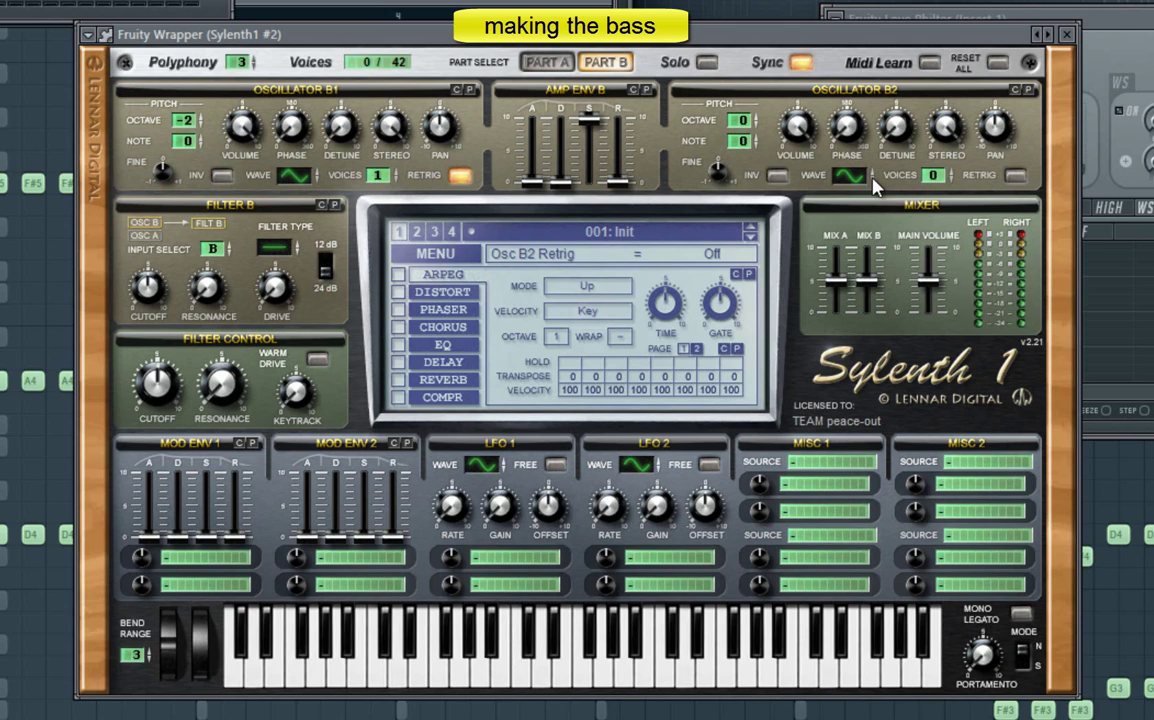
left_click_drag(858, 177, 867, 3)
left_click(940, 180)
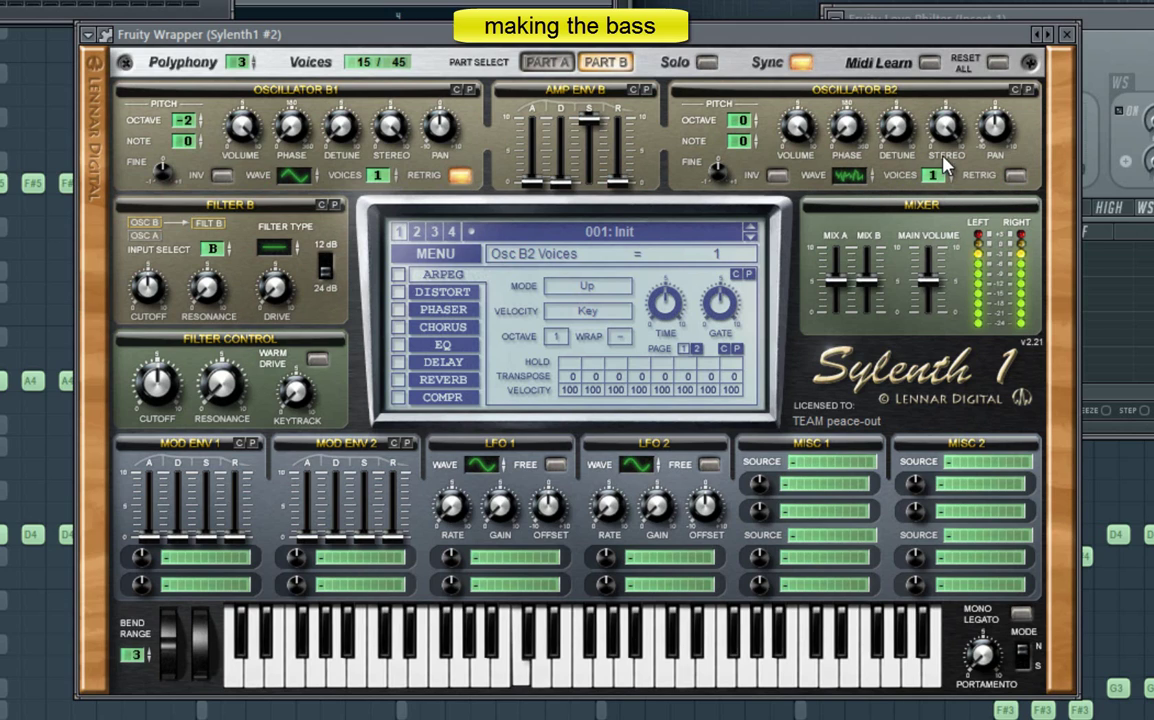
left_click_drag(787, 303, 781, 318)
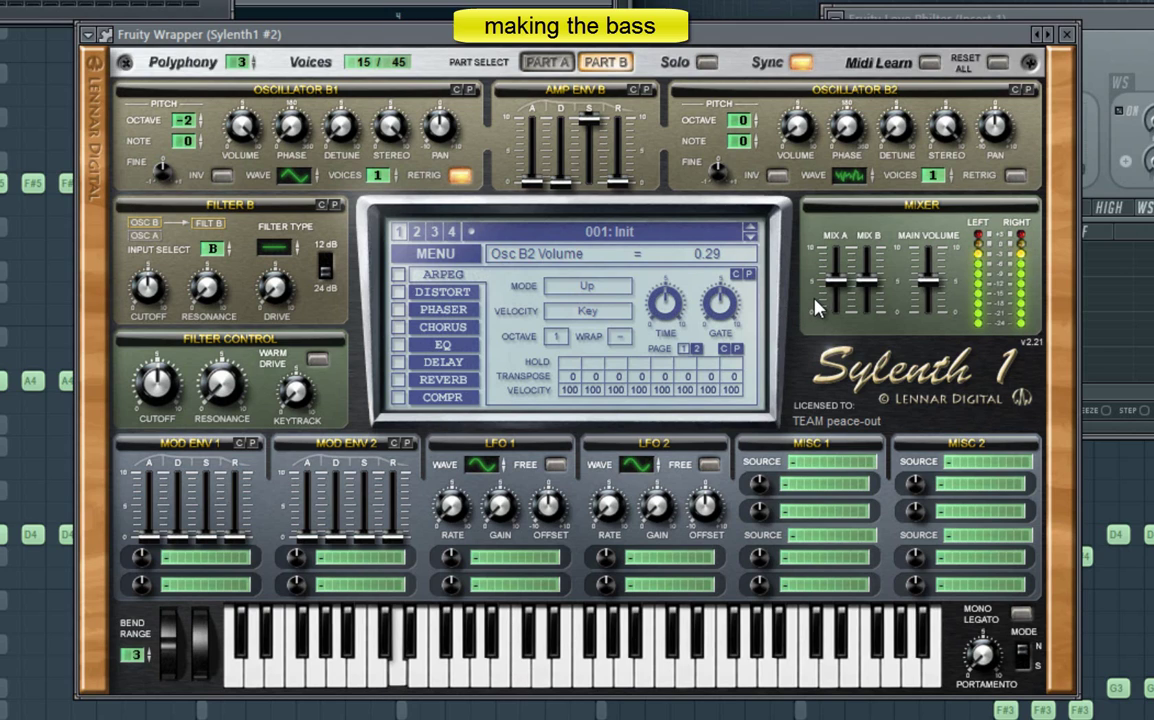
- Return to Part A, turn on Warm Drive in the filter control and set key tracking to 0.00
left_click(533, 64)
left_click(318, 361)
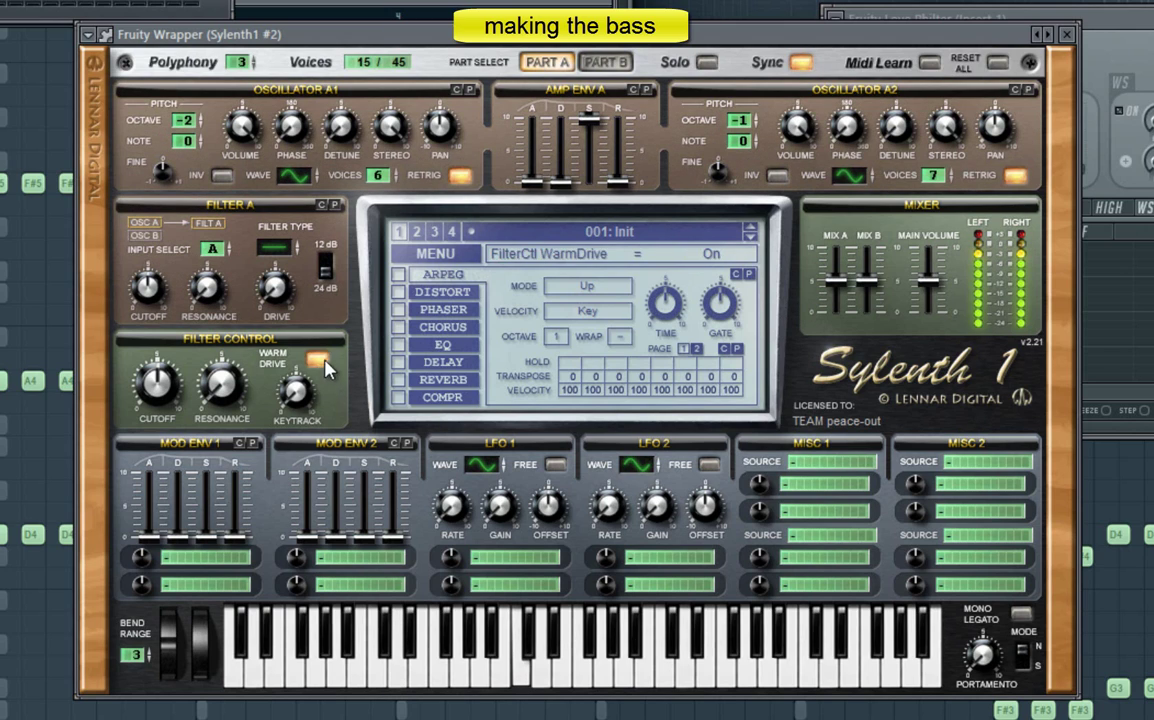
left_click_drag(306, 389, 302, 391)
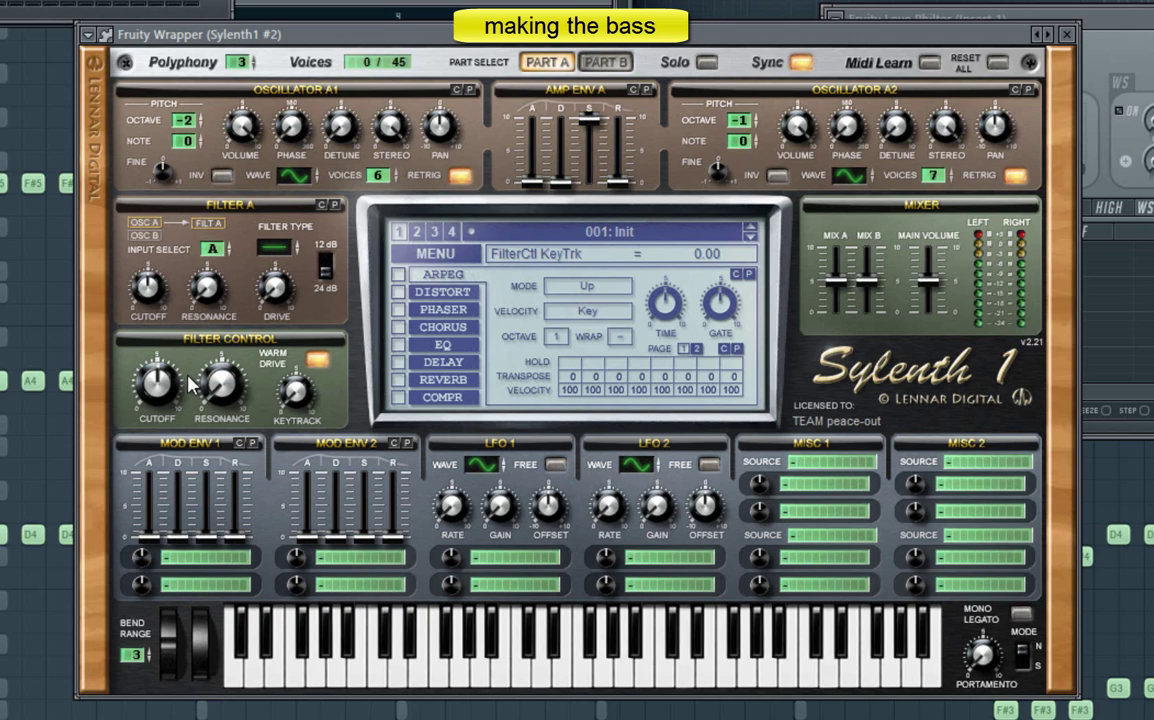
- Set filters A and B to Lowpass and the filter control cutoff to 975.78 Hz
left_click(158, 386)
left_click_drag(274, 254, 325, 206)
left_click_drag(270, 248, 270, 271)
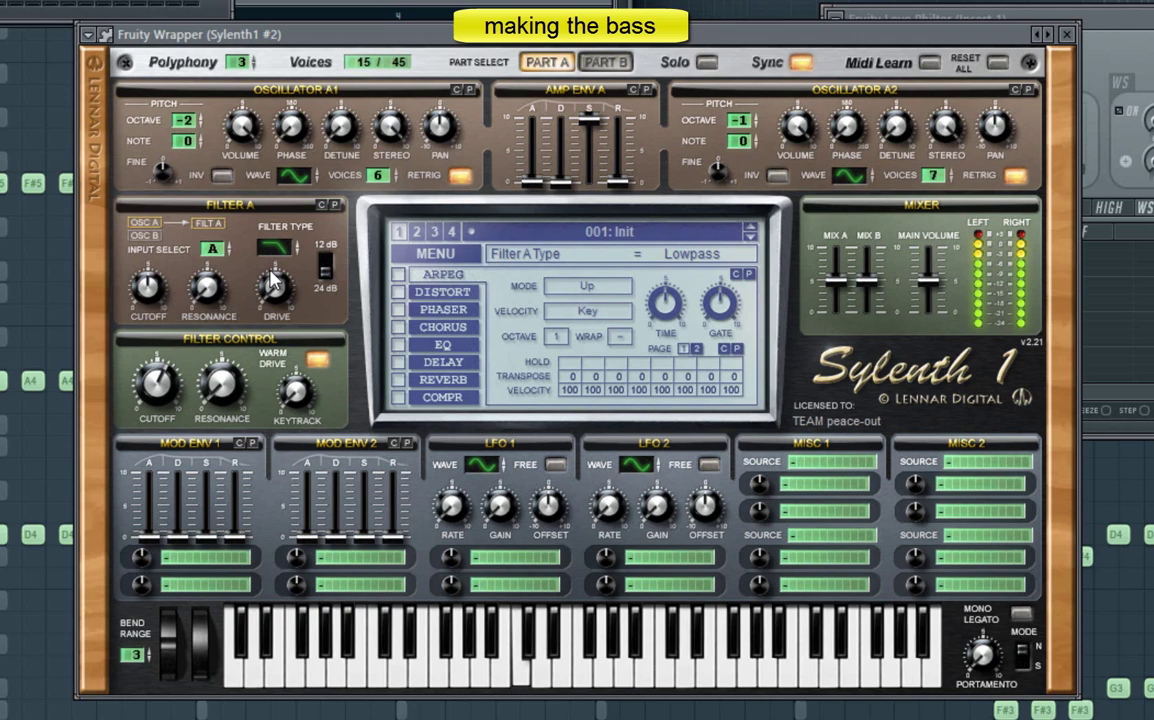
left_click(607, 62)
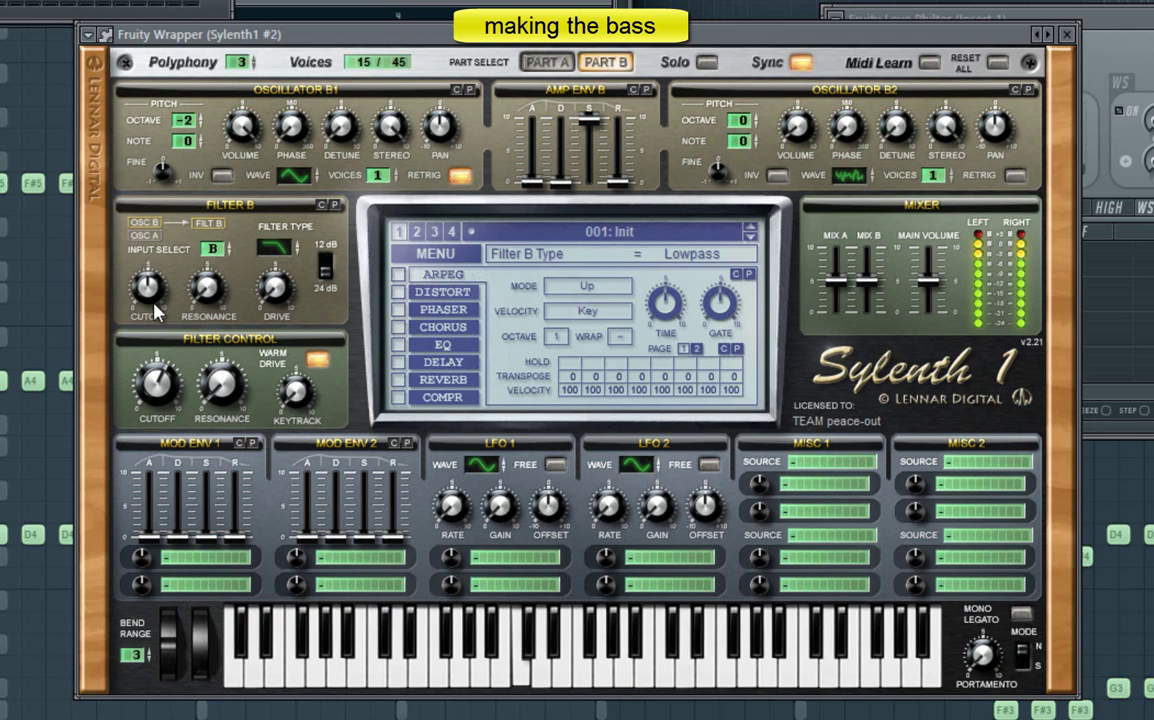
left_click_drag(160, 393, 150, 325)
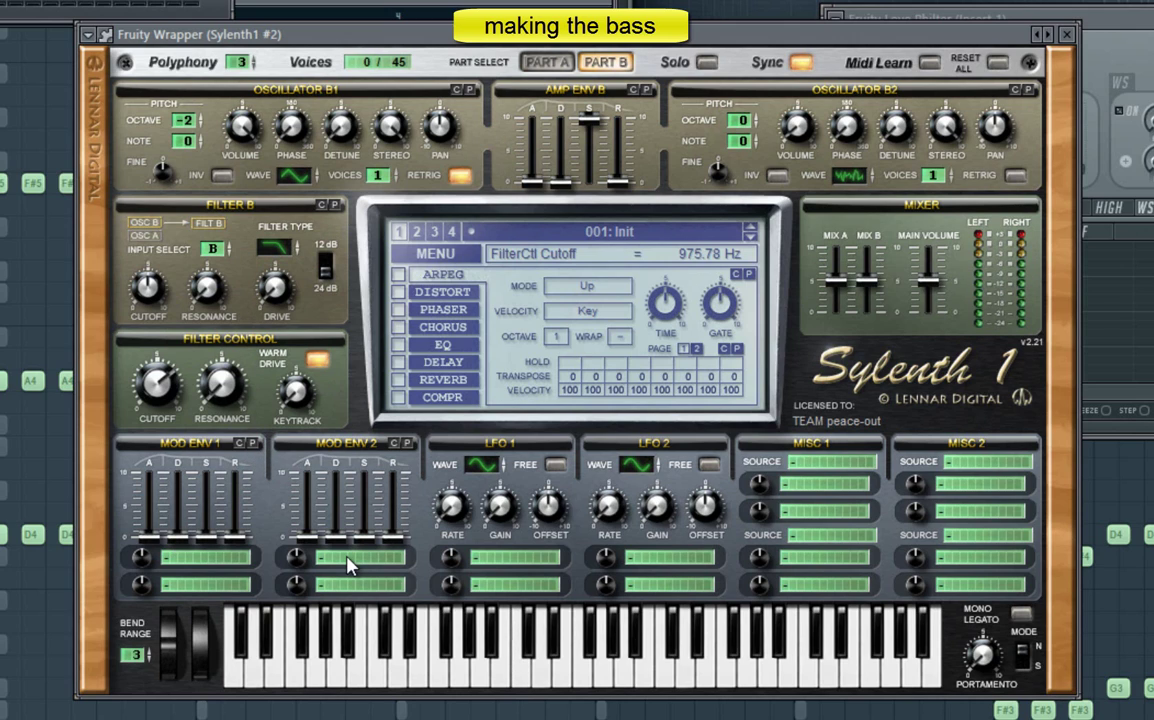
- Enable the OverDrive distortion, set its amount to 2.43 and reduce its dry/wet mix
left_click(398, 291)
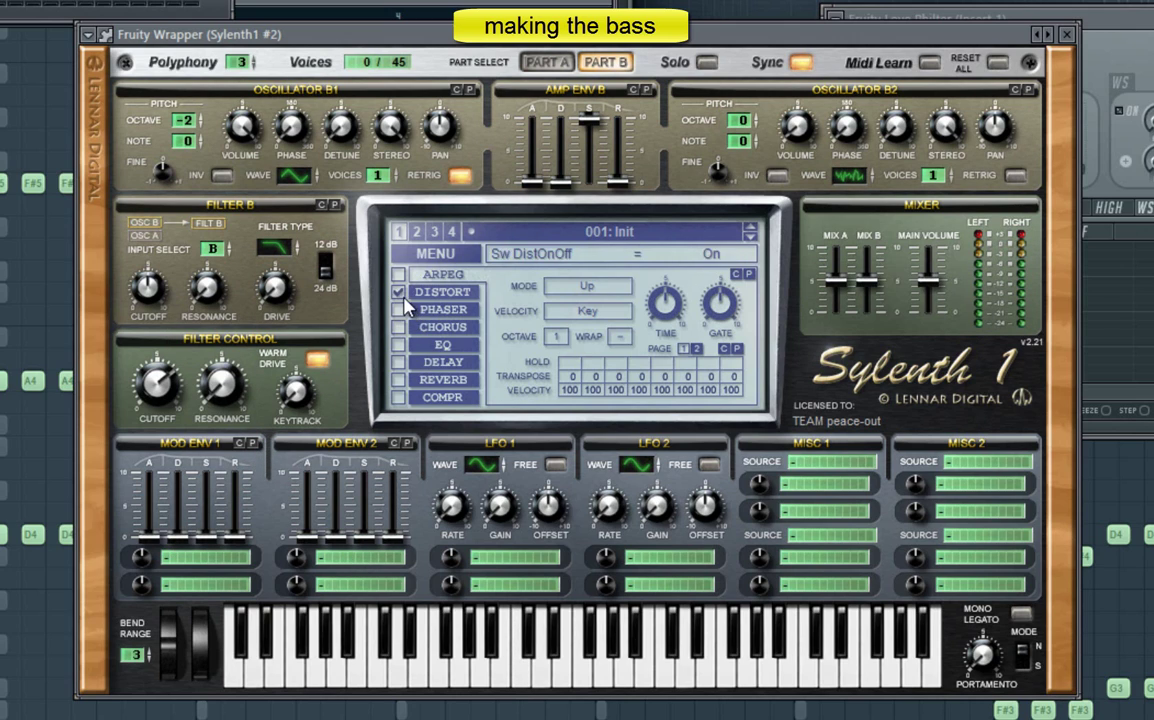
left_click(437, 292)
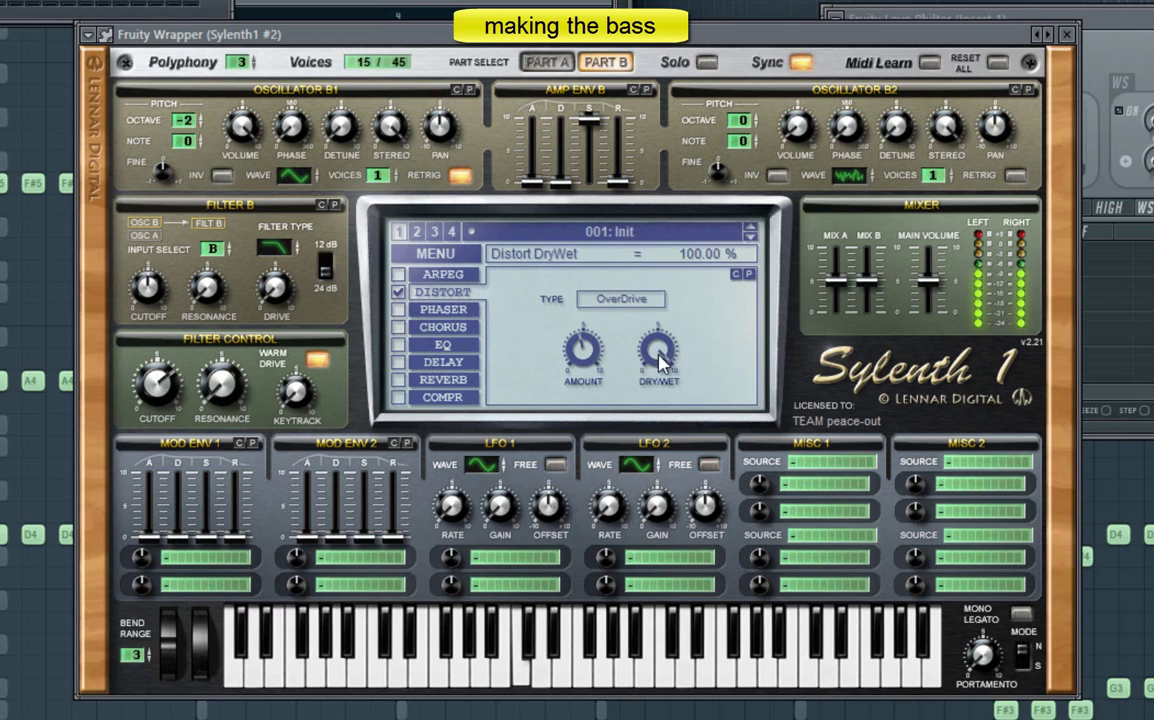
left_click_drag(658, 350, 652, 424)
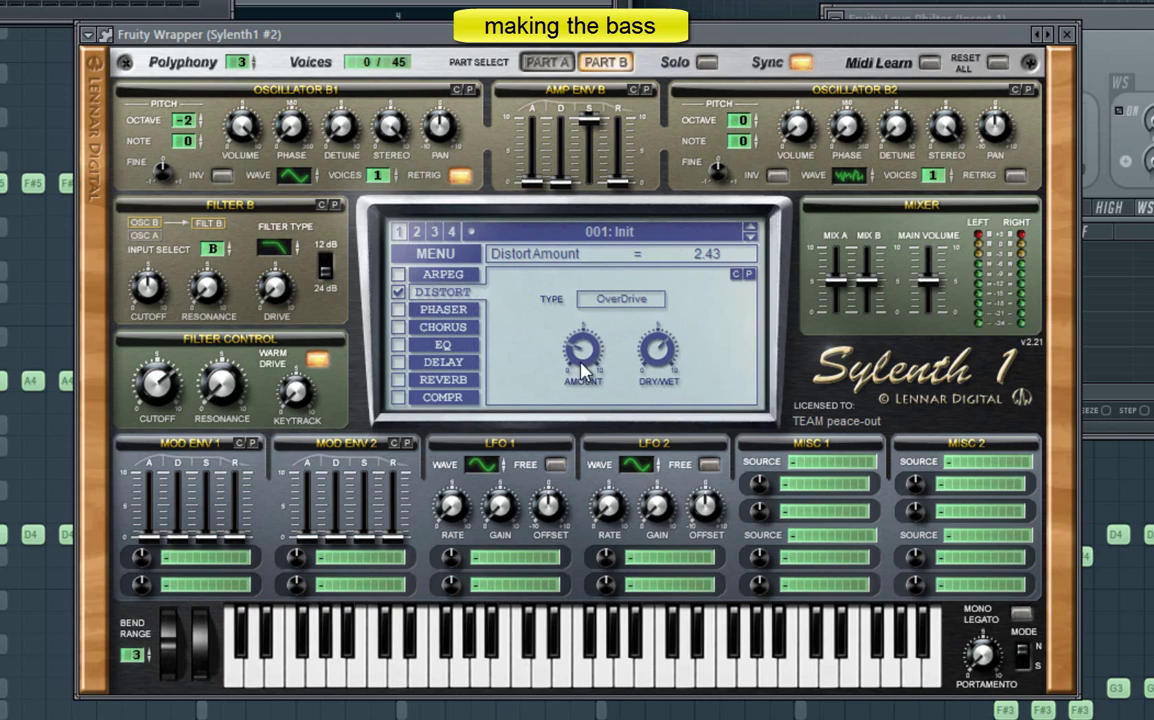
- Enable the synth's EQ and adjust its bass and bass frequency, with the treble frequency at 1943.20 Hz
left_click(442, 364)
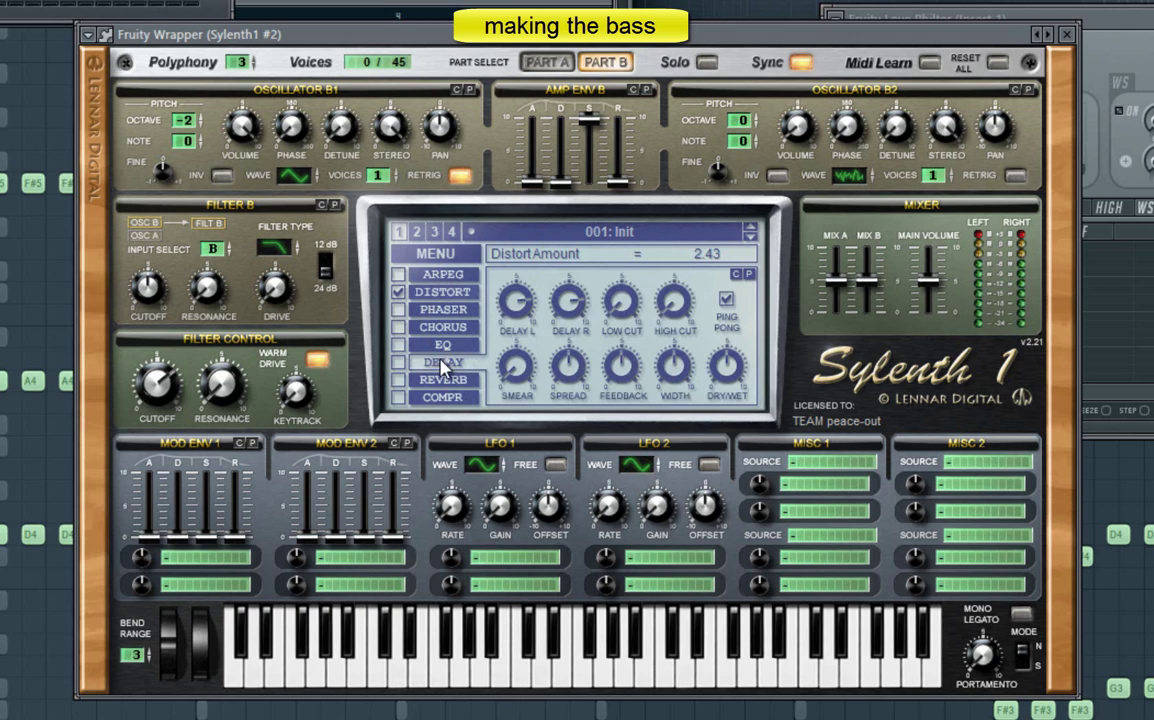
left_click(443, 344)
left_click(398, 344)
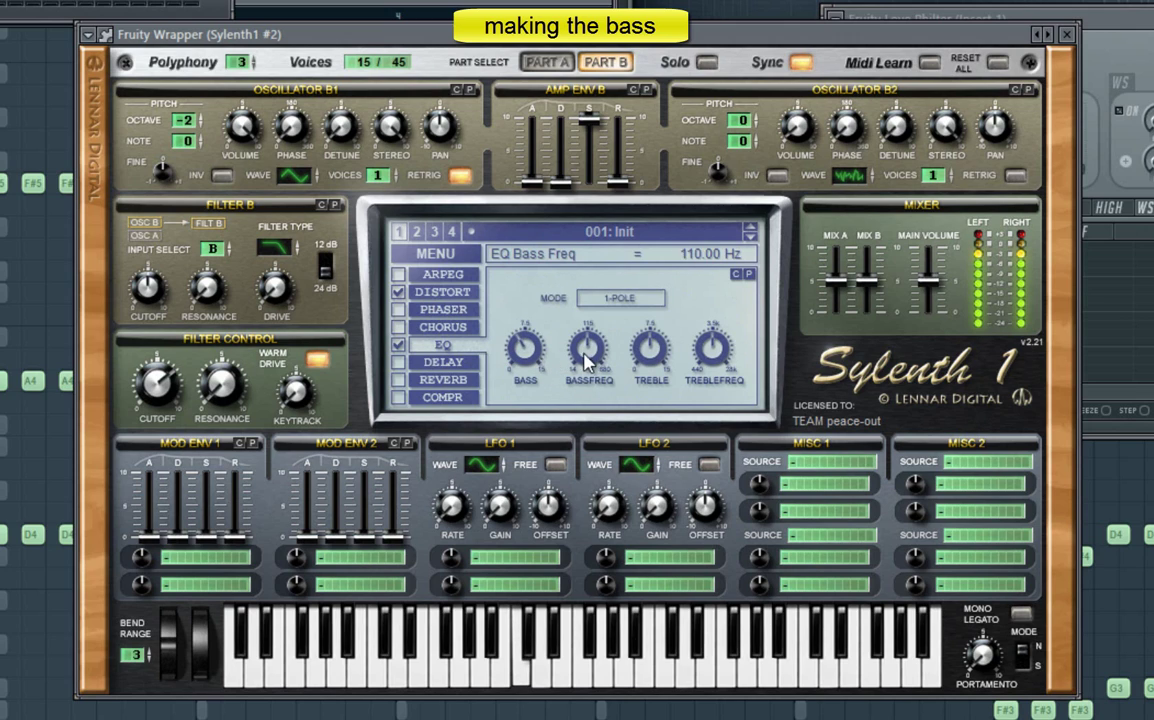
left_click_drag(527, 349, 527, 347)
left_click_drag(605, 344, 606, 346)
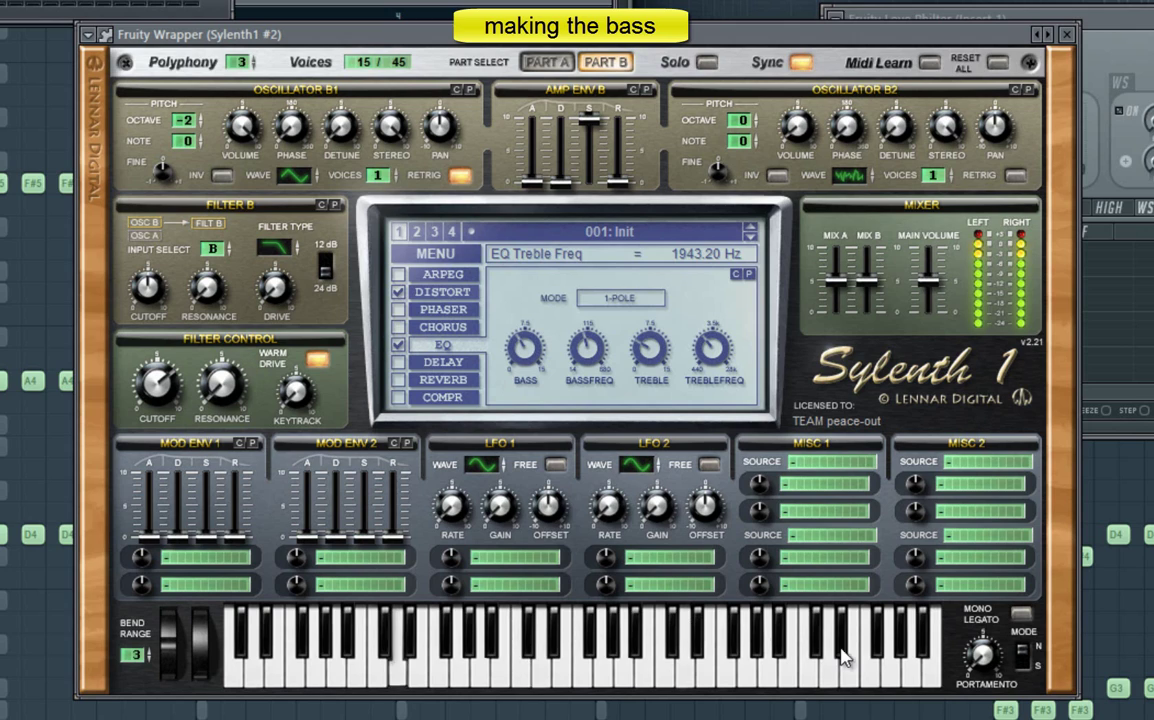
- Switch the portamento mode to Slide and turn on Mono Legato
left_click(1022, 658)
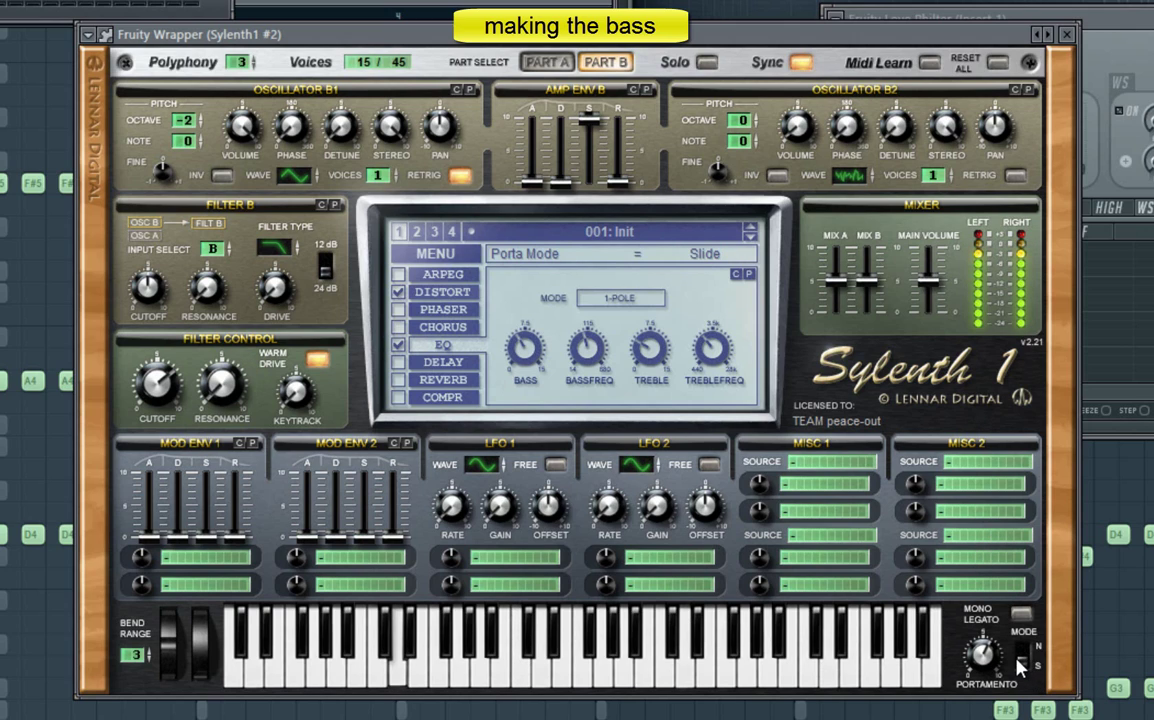
left_click(1021, 614)
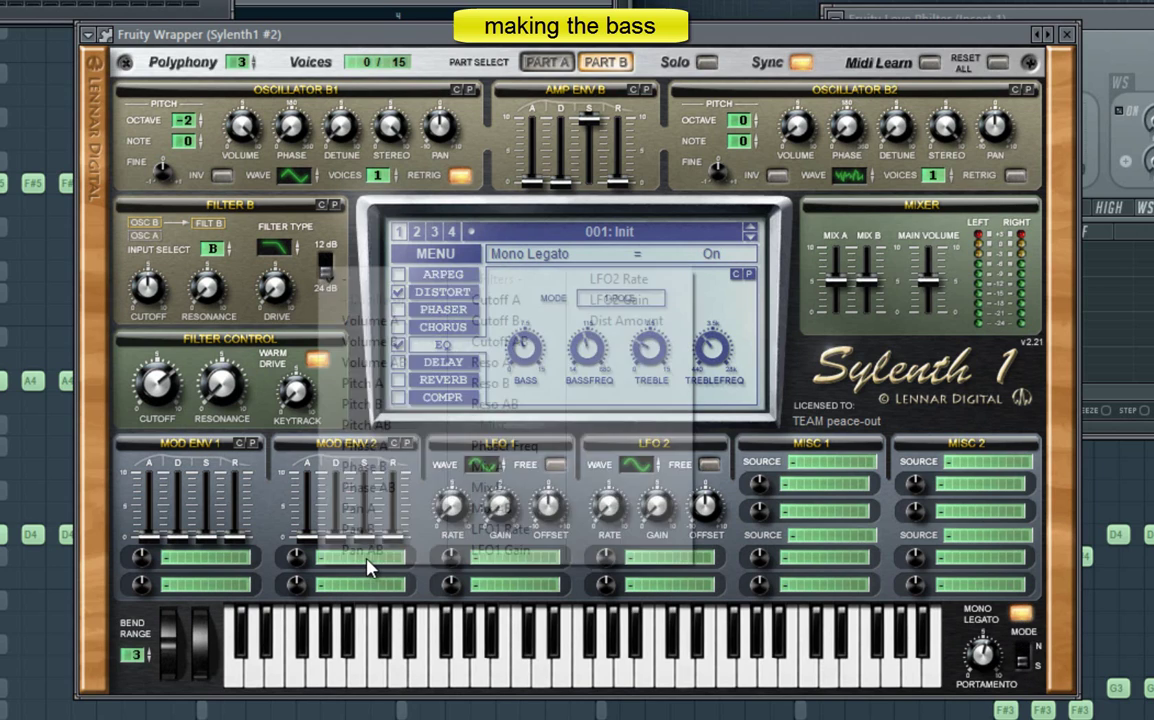
- Assign Pitch AB as Mod Env 2's first destination with an amount of 2.29
left_click(320, 559)
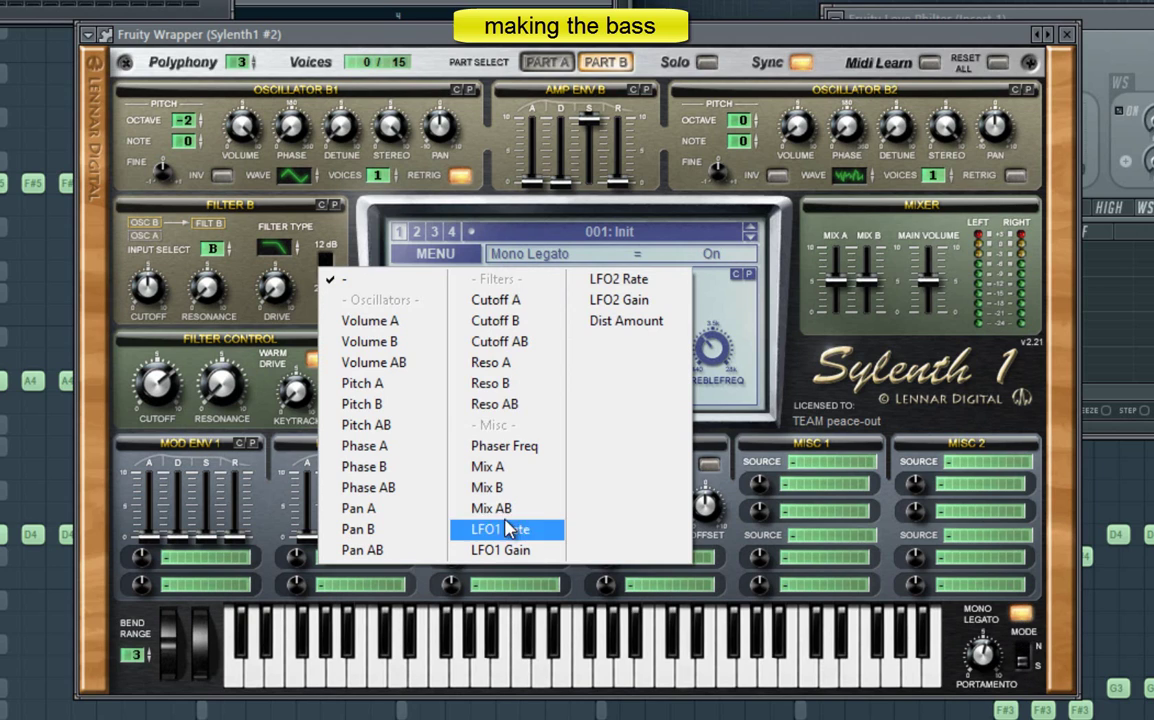
left_click(400, 424)
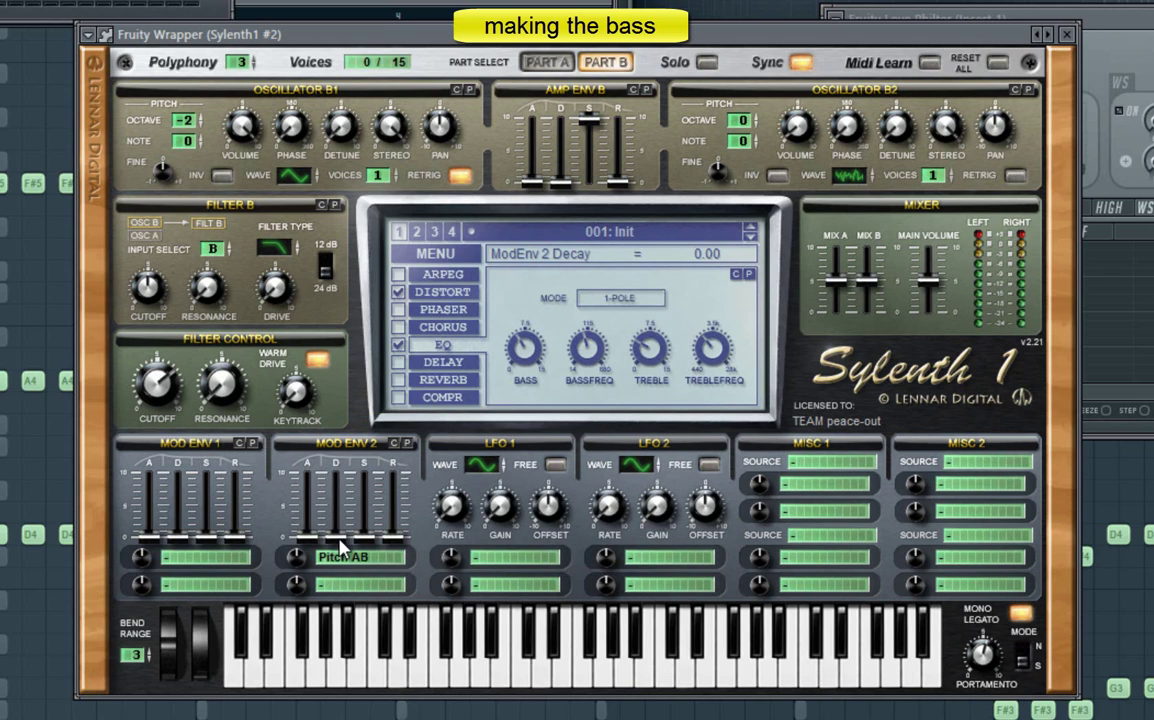
left_click_drag(300, 553, 300, 550)
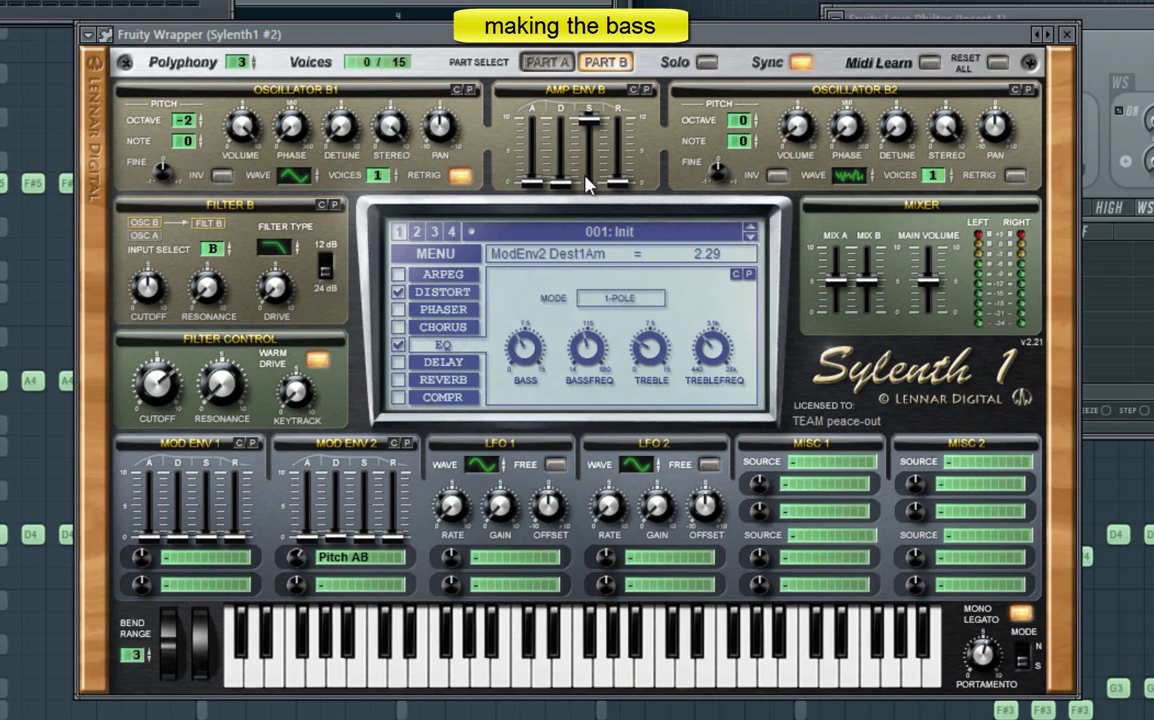
- Set the amplitude envelope release to 0.33 on Part A and 0.16 on Part B, ending on Part A
left_click(549, 63)
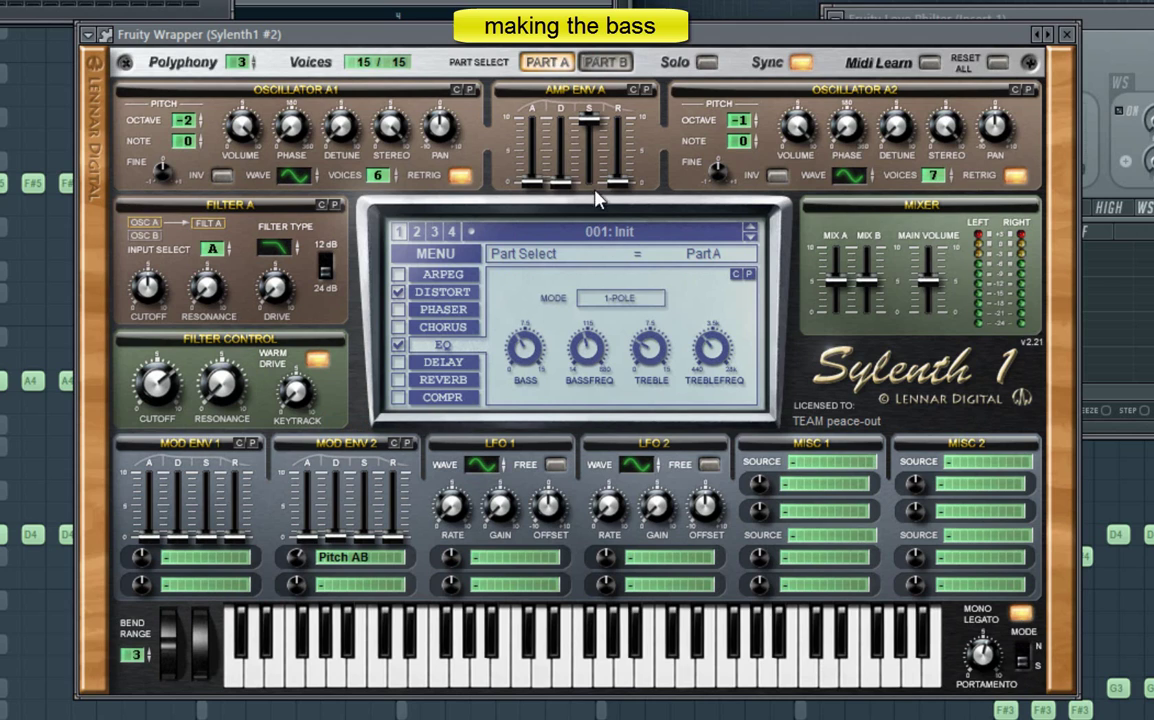
left_click_drag(533, 184, 537, 238)
left_click_drag(624, 196, 630, 192)
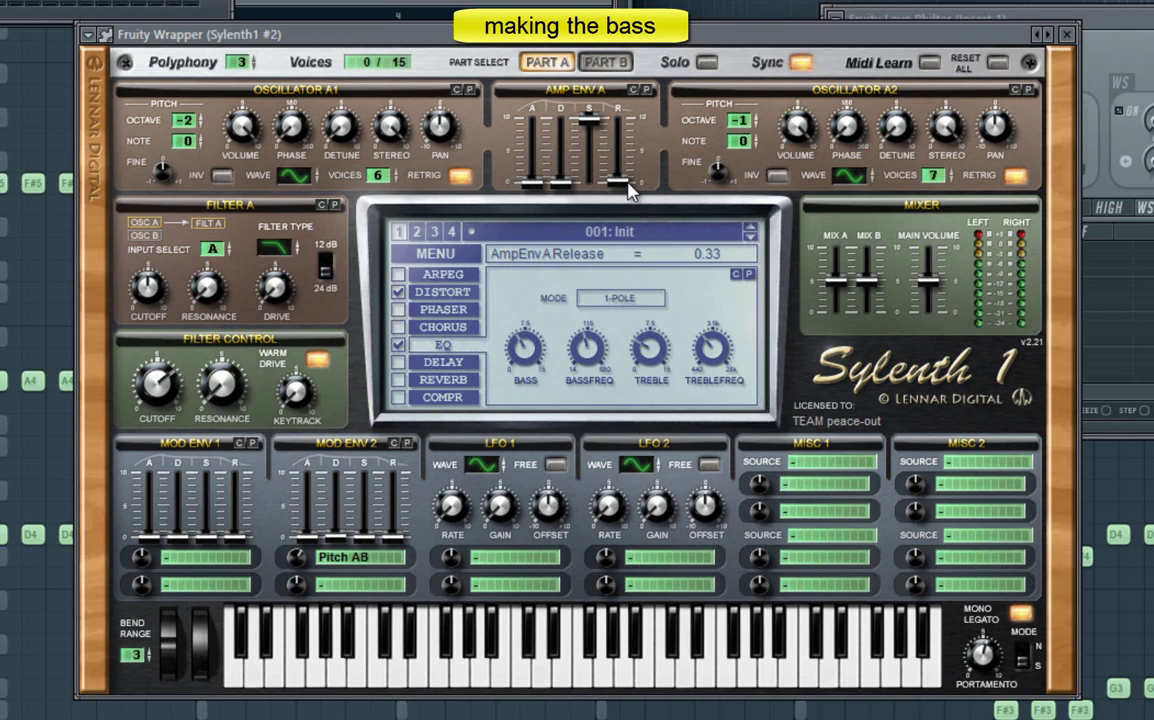
left_click(605, 62)
left_click(629, 180)
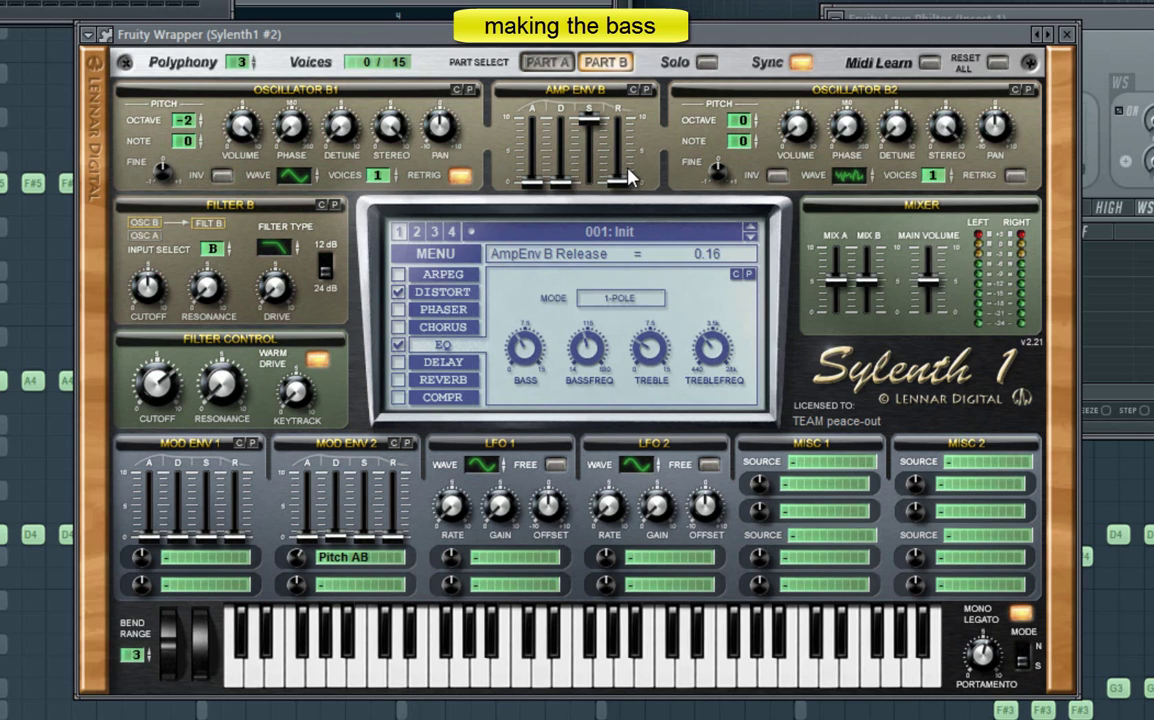
left_click(535, 64)
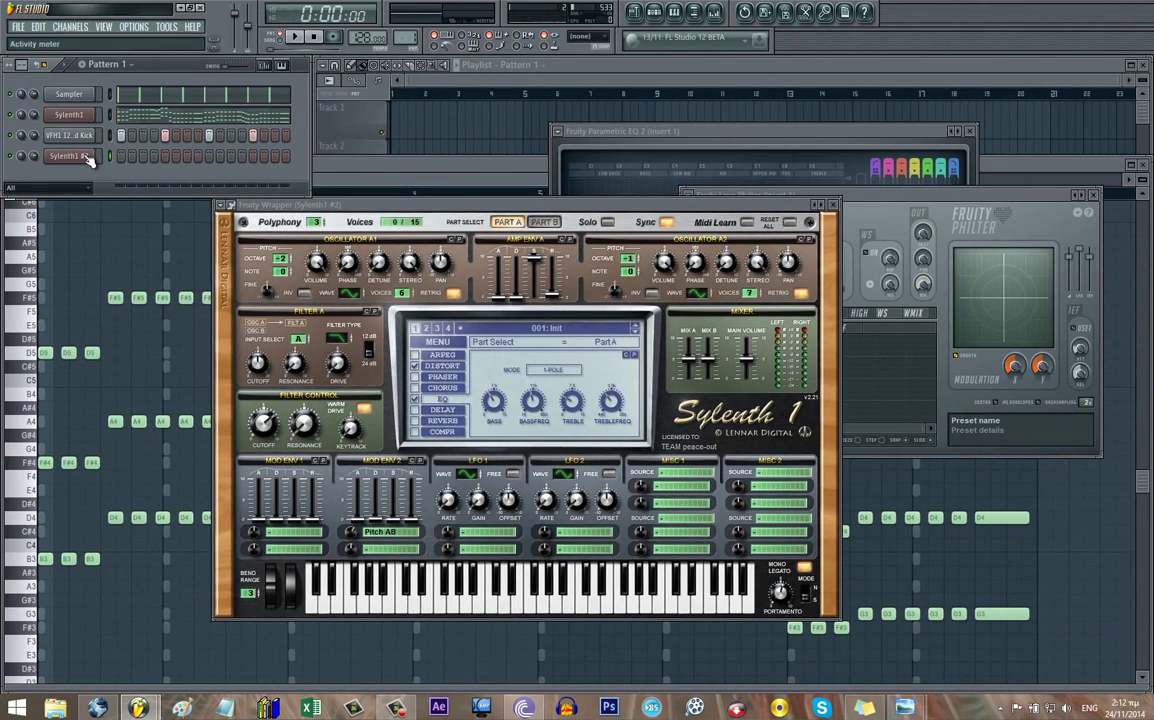
- Open the piano roll of the Sylenth1 #2 channel and add an F#4 note at the start of bar 1
right_click(88, 158)
left_click(100, 155)
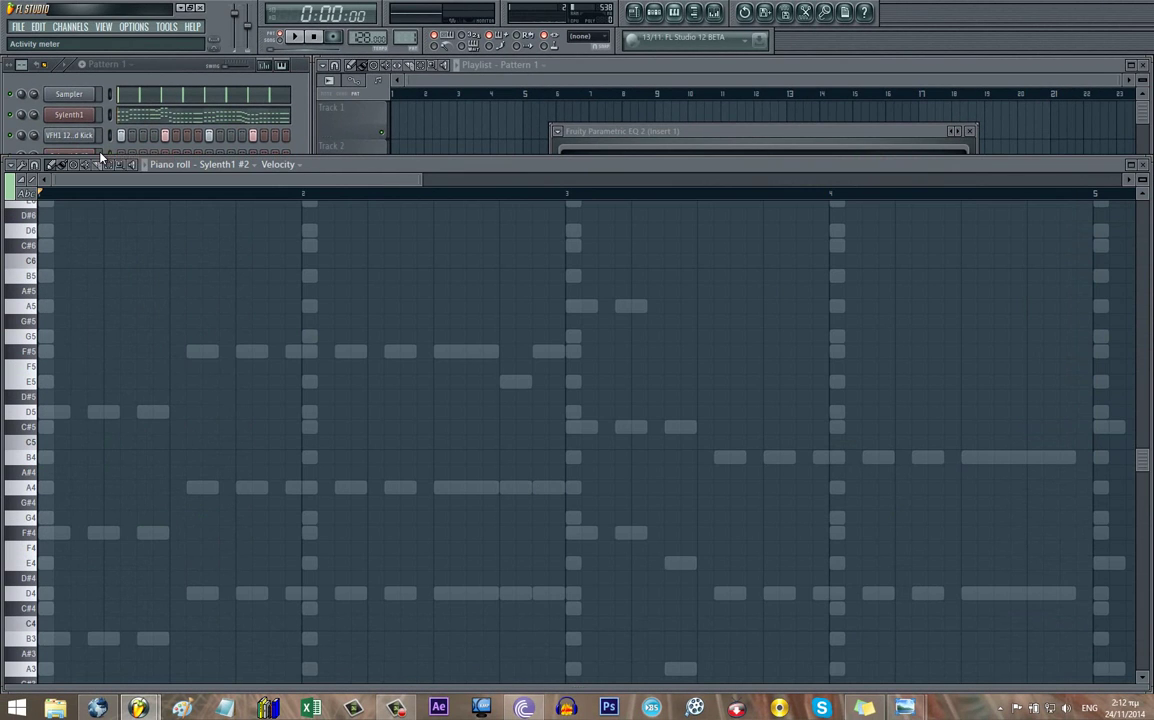
double_click(343, 168)
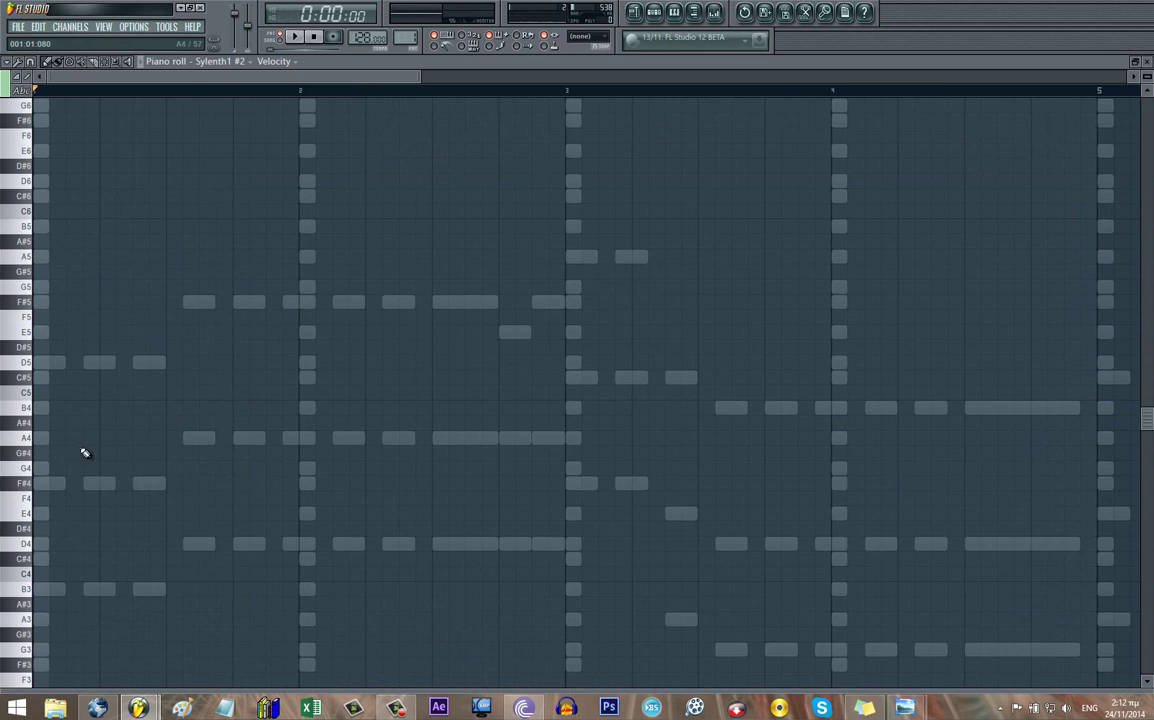
left_click(46, 483)
right_click(46, 486)
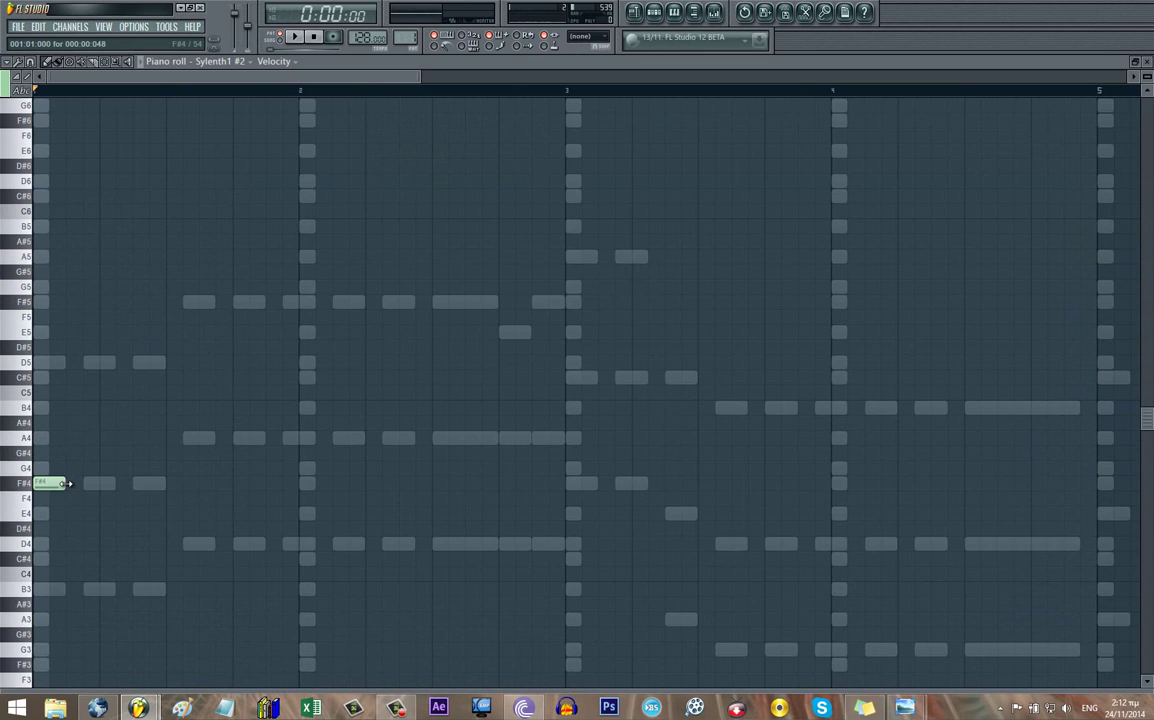
scroll(80, 407, "down", 2)
- Audition the F#4 bass note and shift it one grid step later, just after the first kick
key("space")
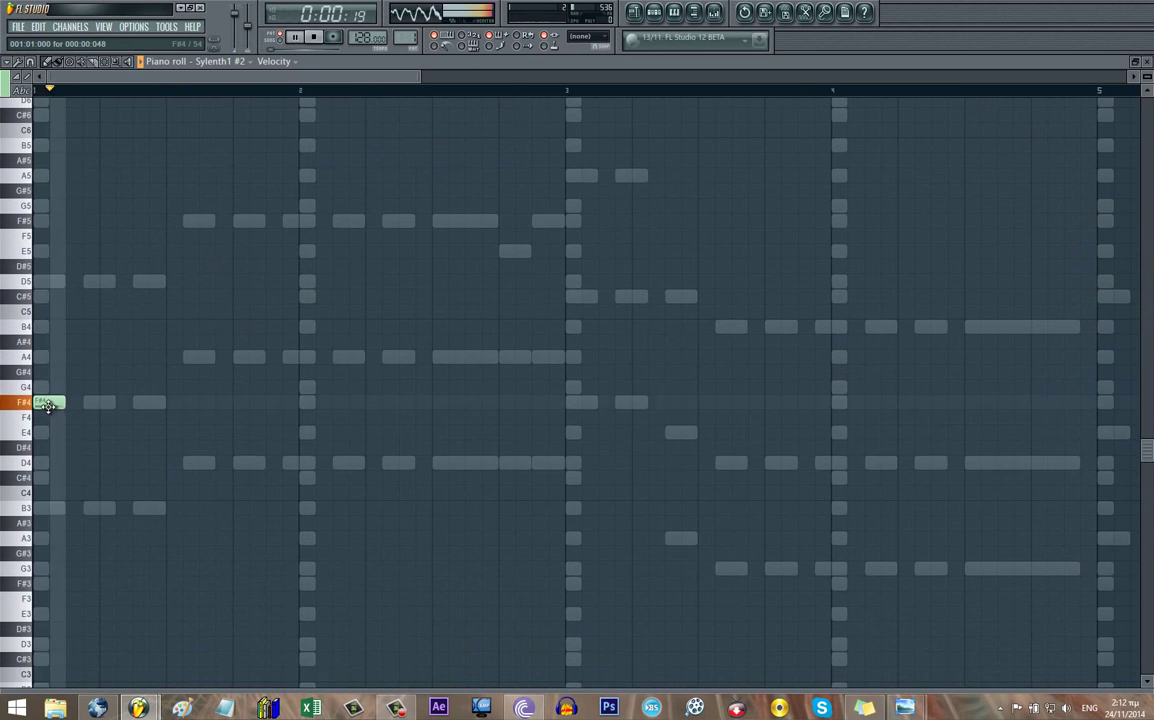
key("space")
left_click_drag(47, 403, 68, 403)
key("space")
key("space")
double_click(420, 60)
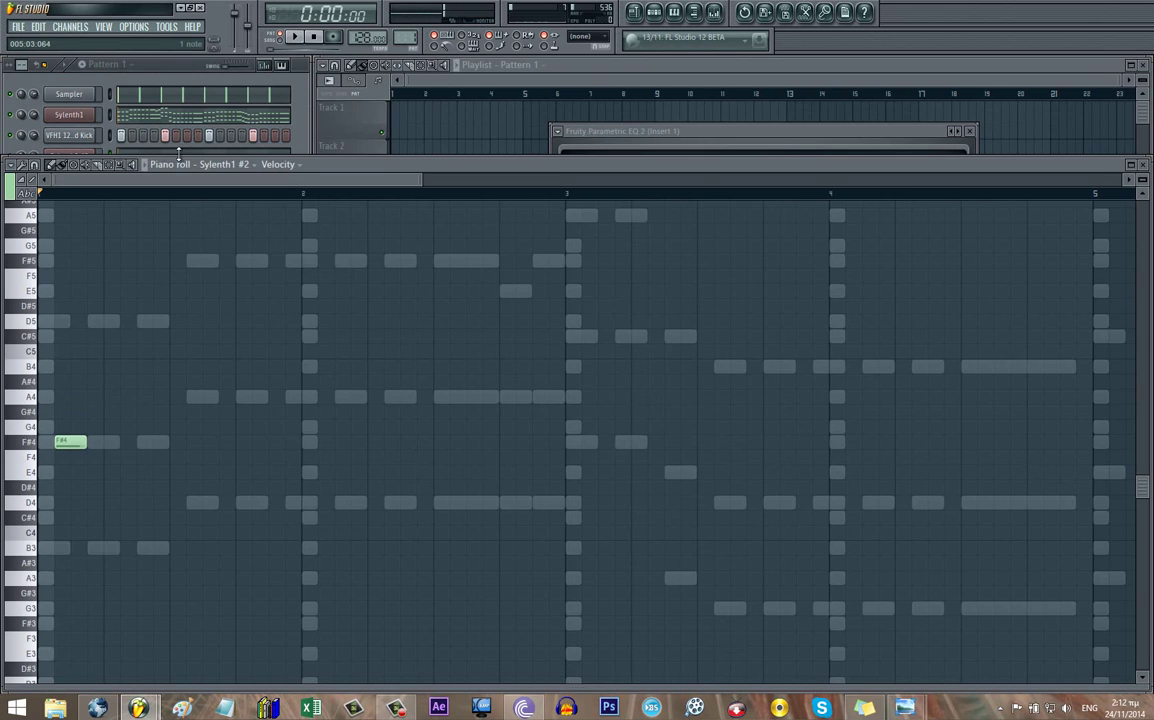
- Route the Sylenth1 #2 channel to mixer track 3
left_click(80, 95)
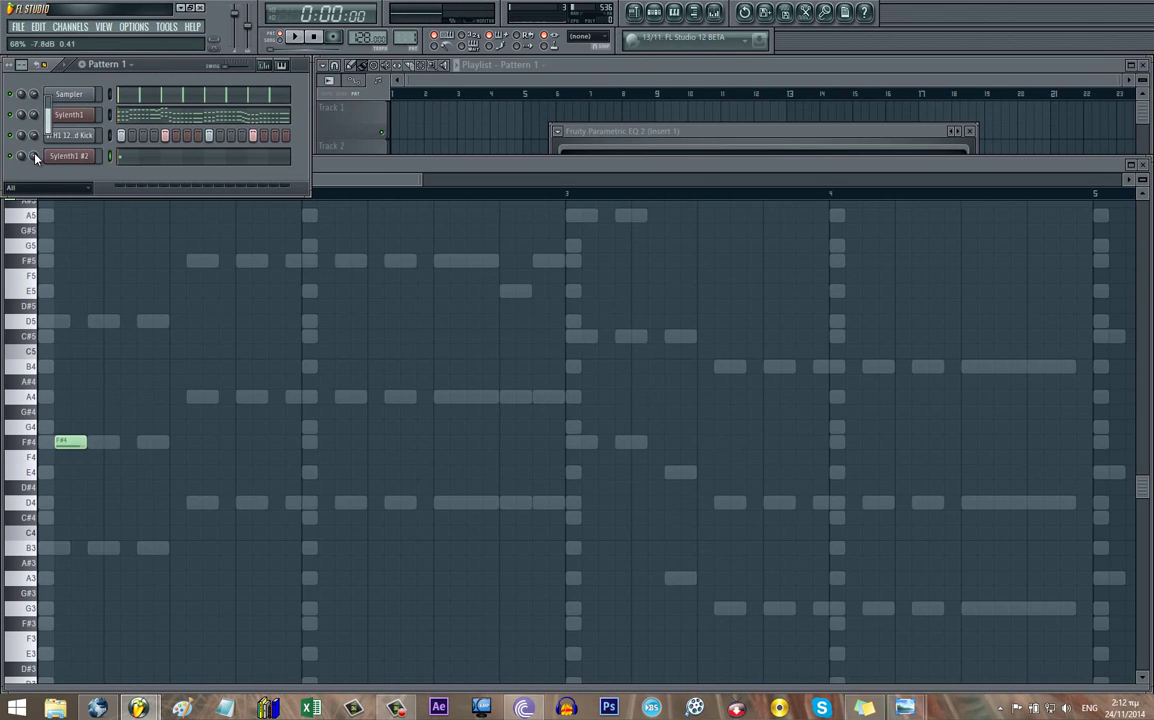
left_click(78, 158)
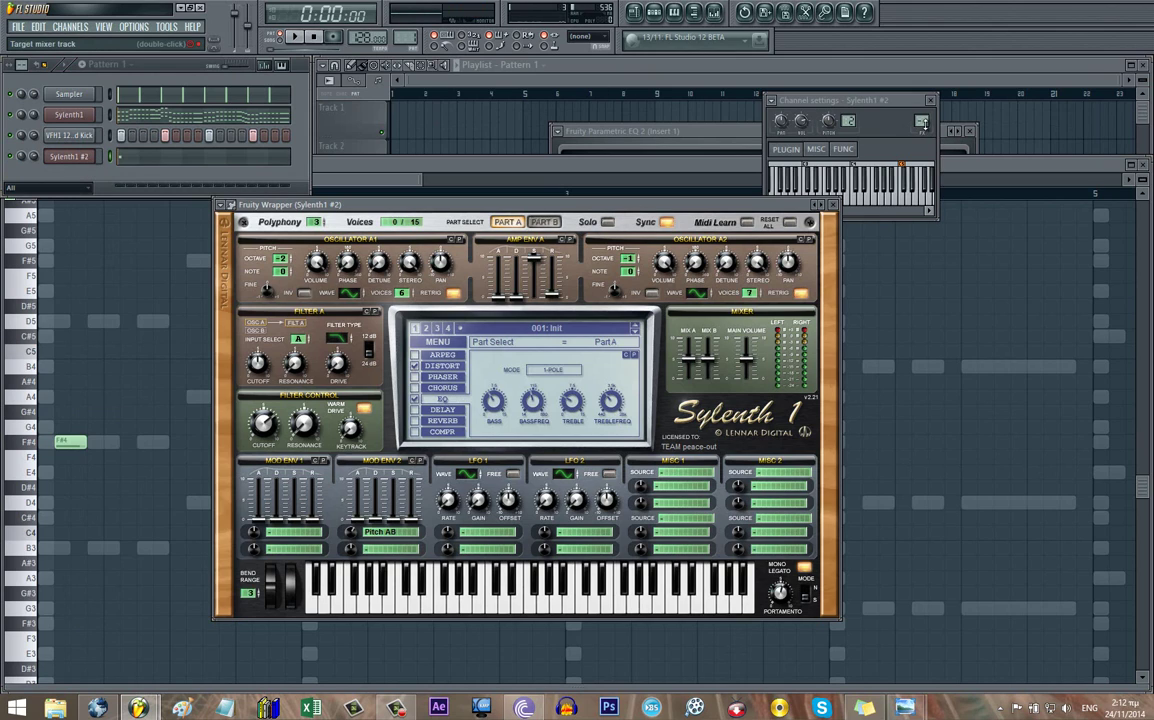
left_click(923, 122)
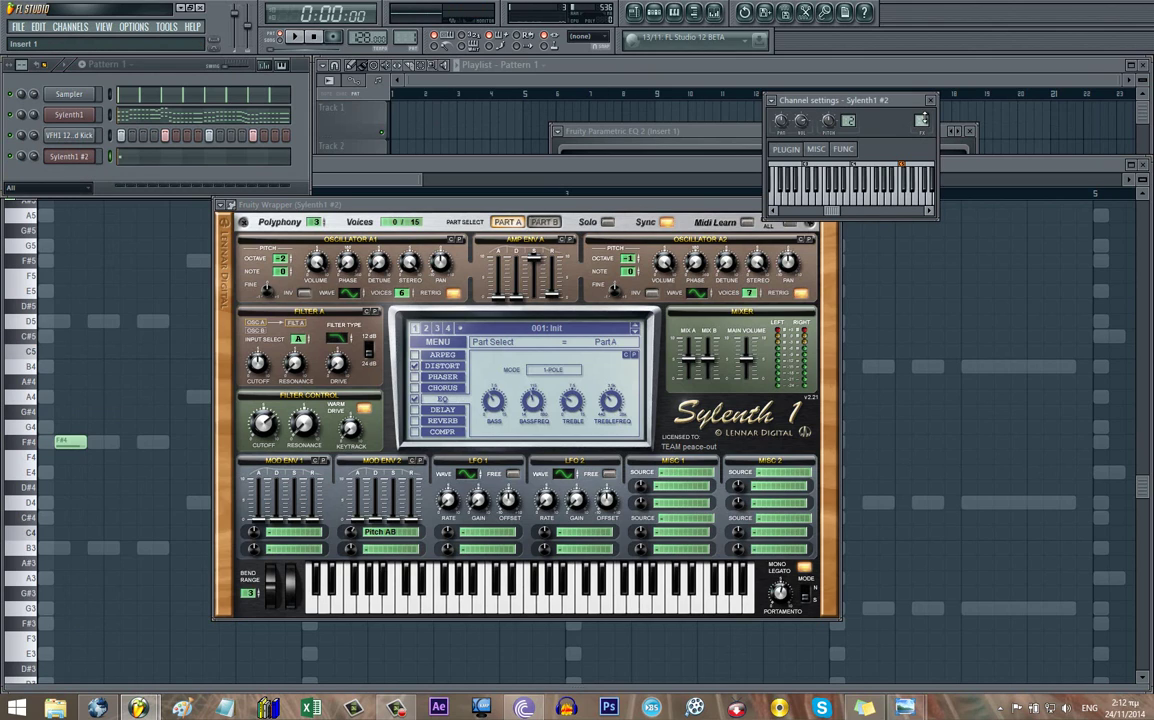
- Copy the Fruity Love Philter effect from mixer Insert 1 to Insert 3
left_click(718, 15)
left_click(293, 273)
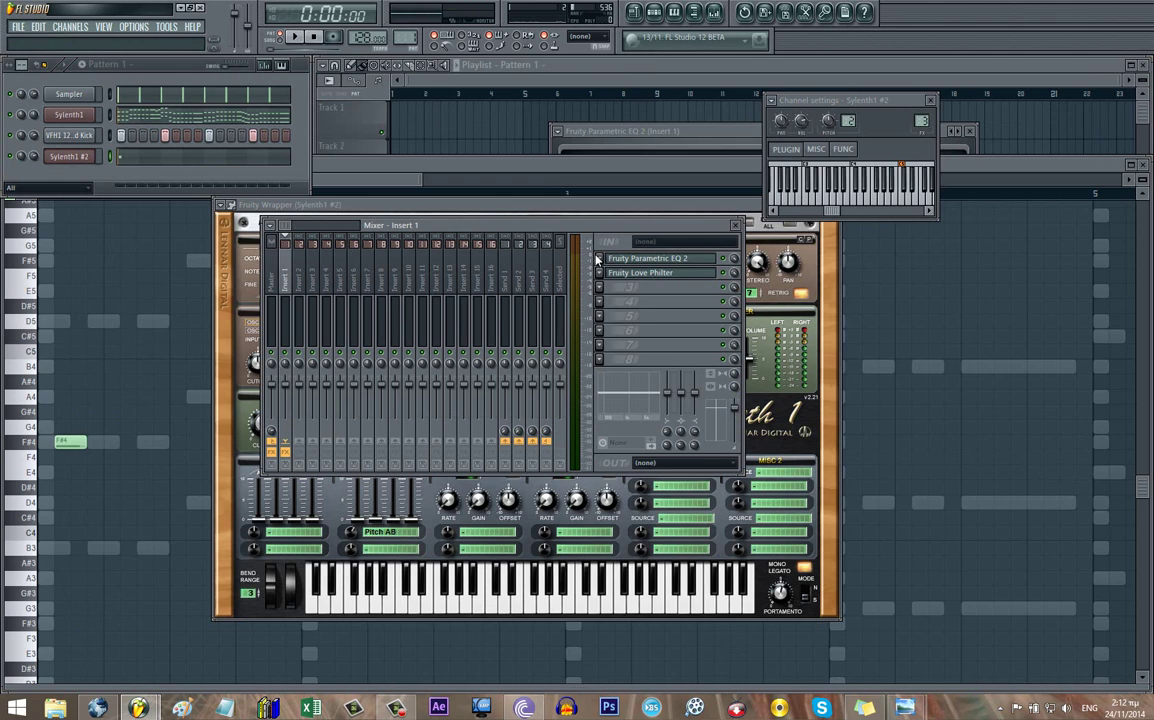
left_click(600, 273)
left_click_drag(616, 278, 421, 317)
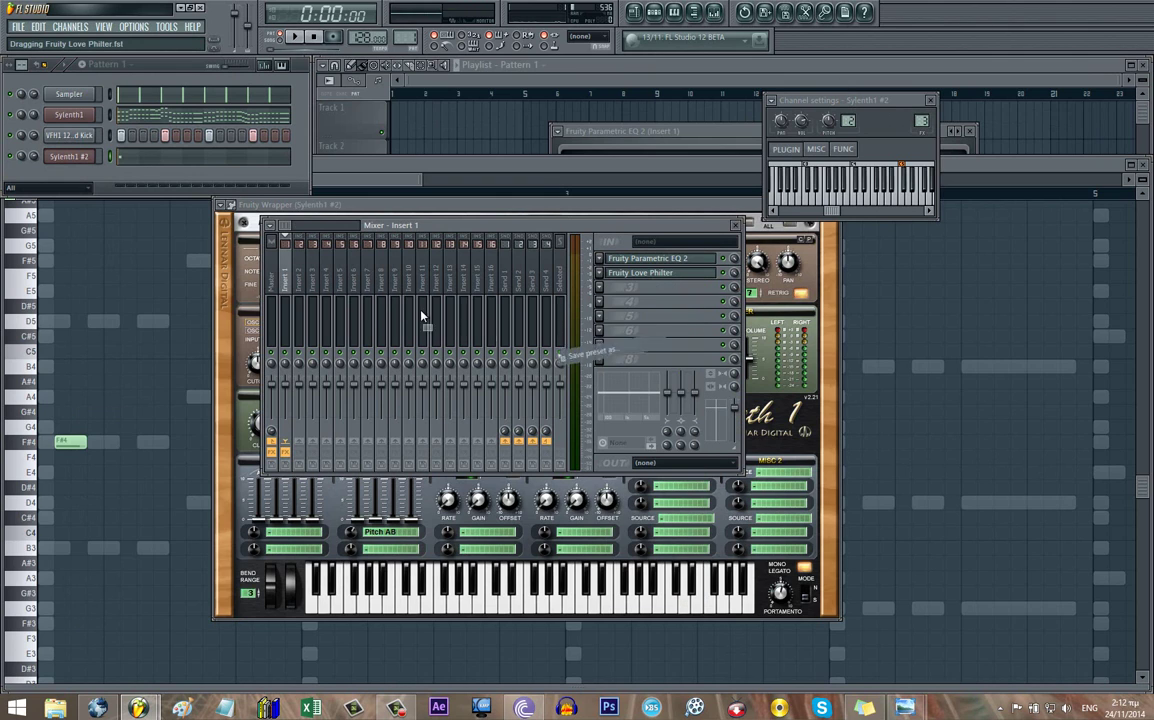
left_click_drag(318, 275, 312, 269)
key("Escape")
- Audition the bass and check the volume envelope of Fruity Love Philter on Insert 3
key("space")
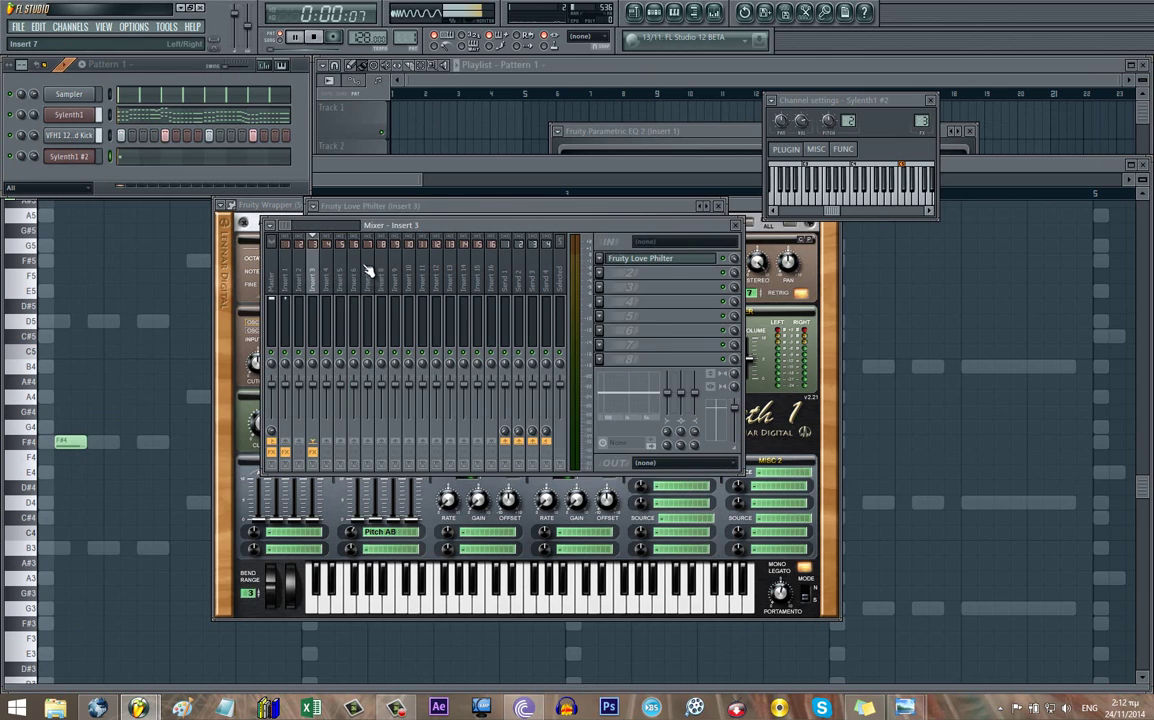
left_click(664, 272)
key("space")
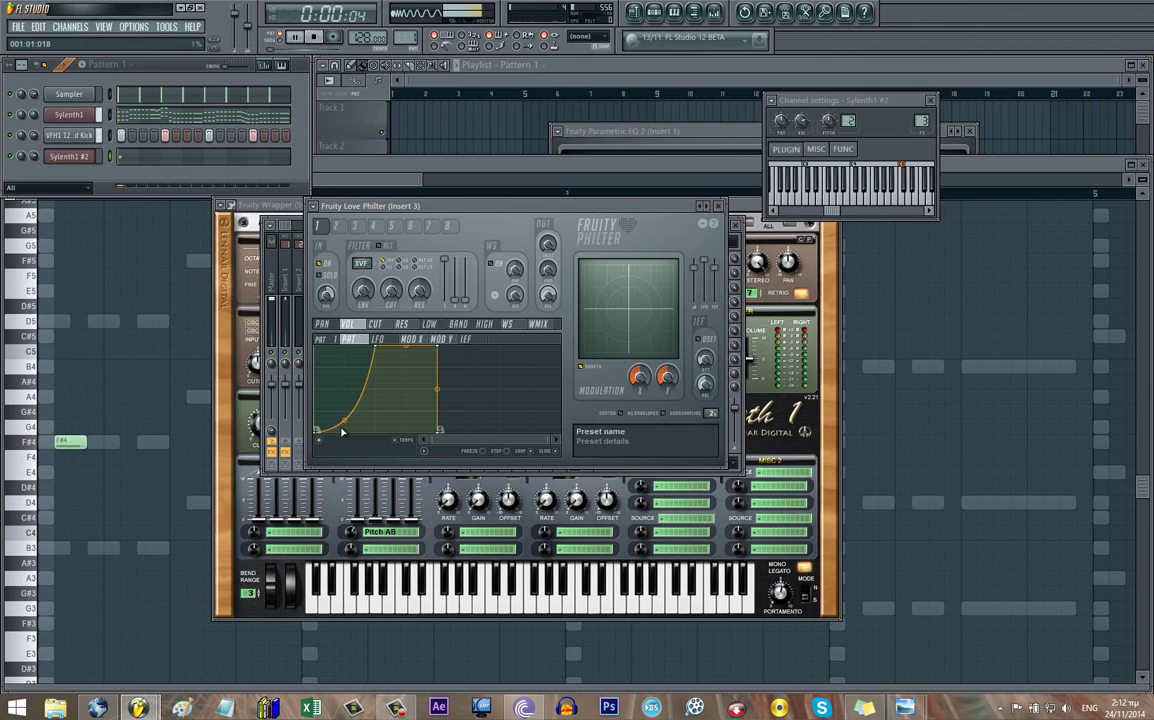
key("space")
key("space")
key("space")
- Add a short second F#4 note right after the first and trim both notes slightly
left_click(112, 446)
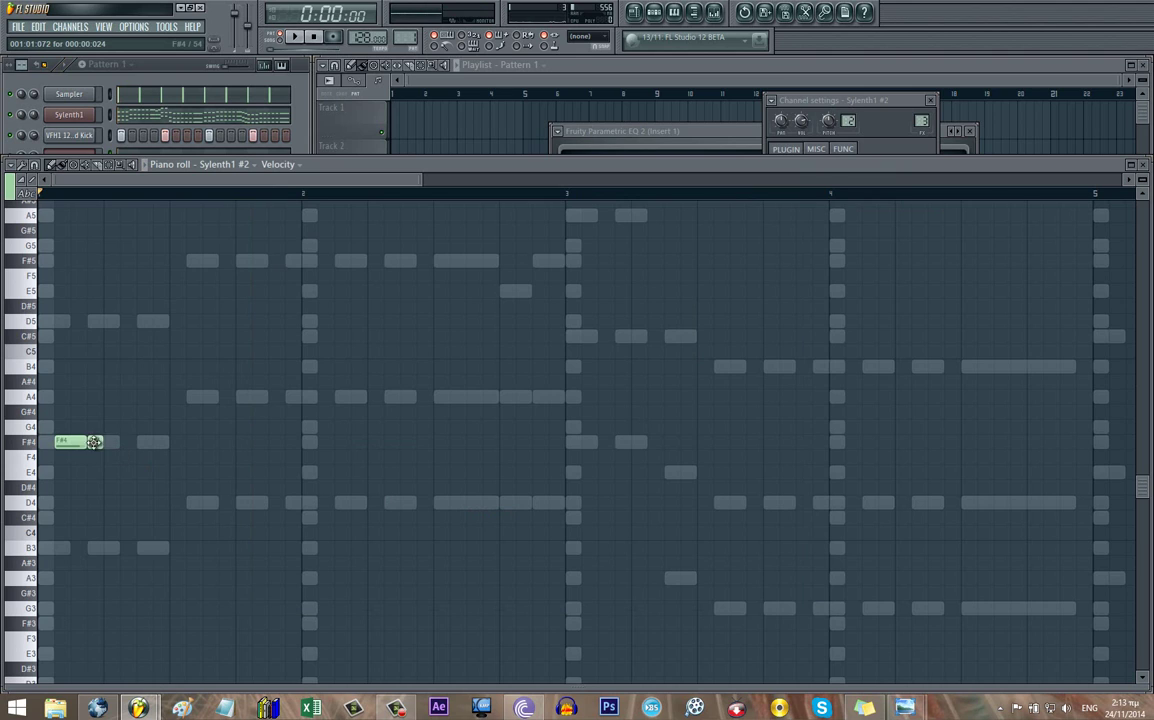
key("space")
key("ctrl+a")
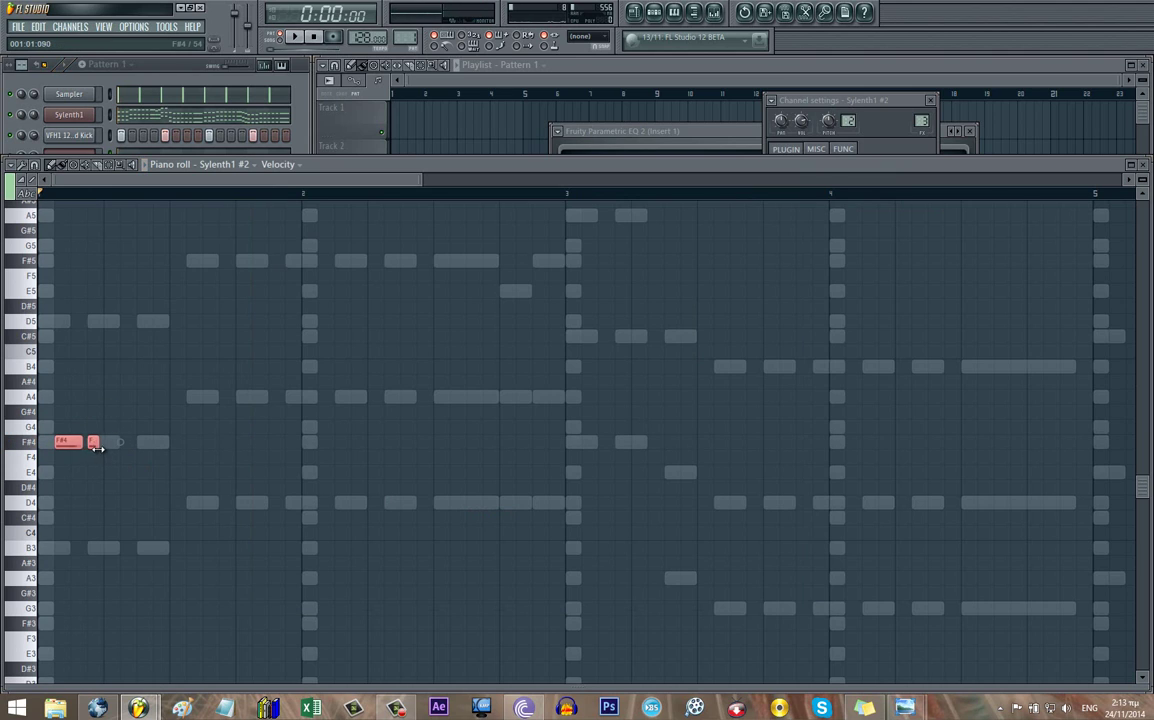
key("space")
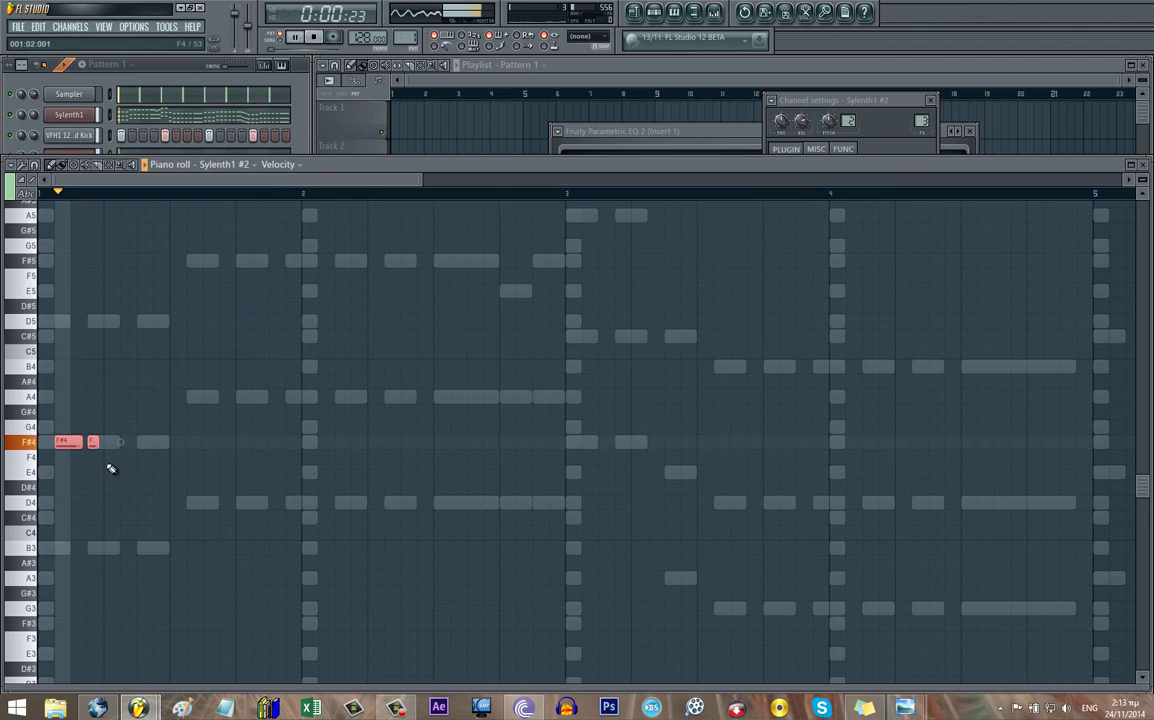
key("ctrl+d")
- Add a longer third F#4 note ending at the middle of bar 1, trimmed slightly, and audition the rhythm
key("space")
key("space")
key("space")
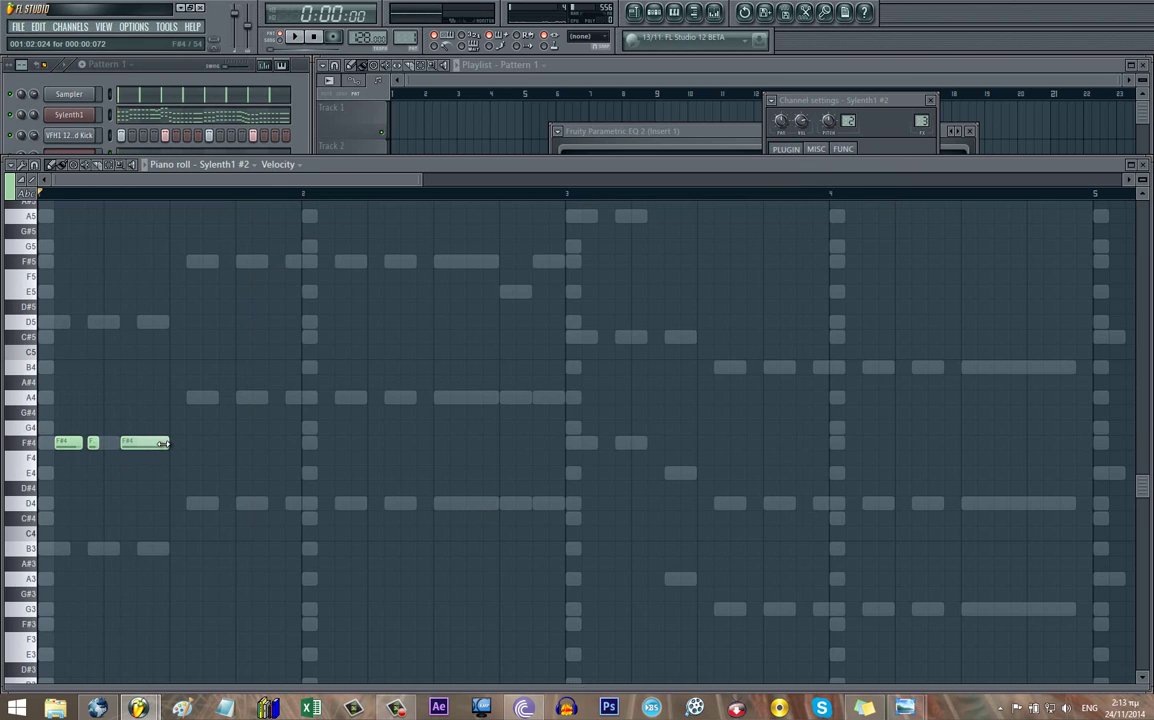
key("space")
key("space")
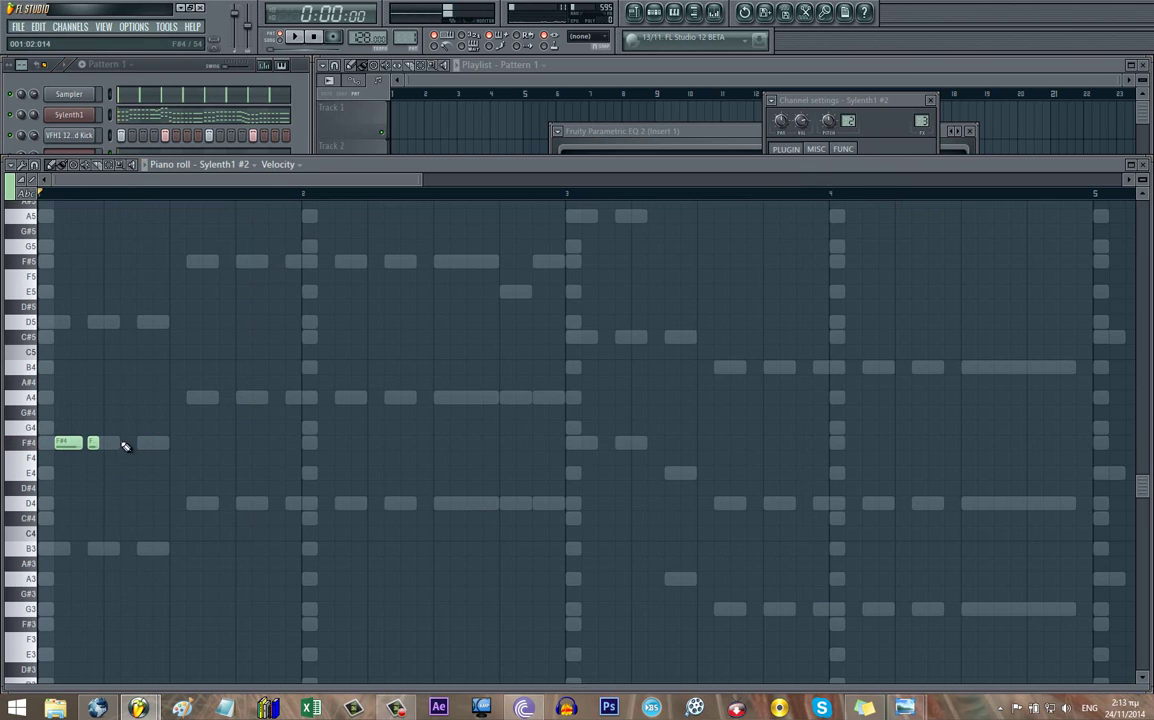
key("space")
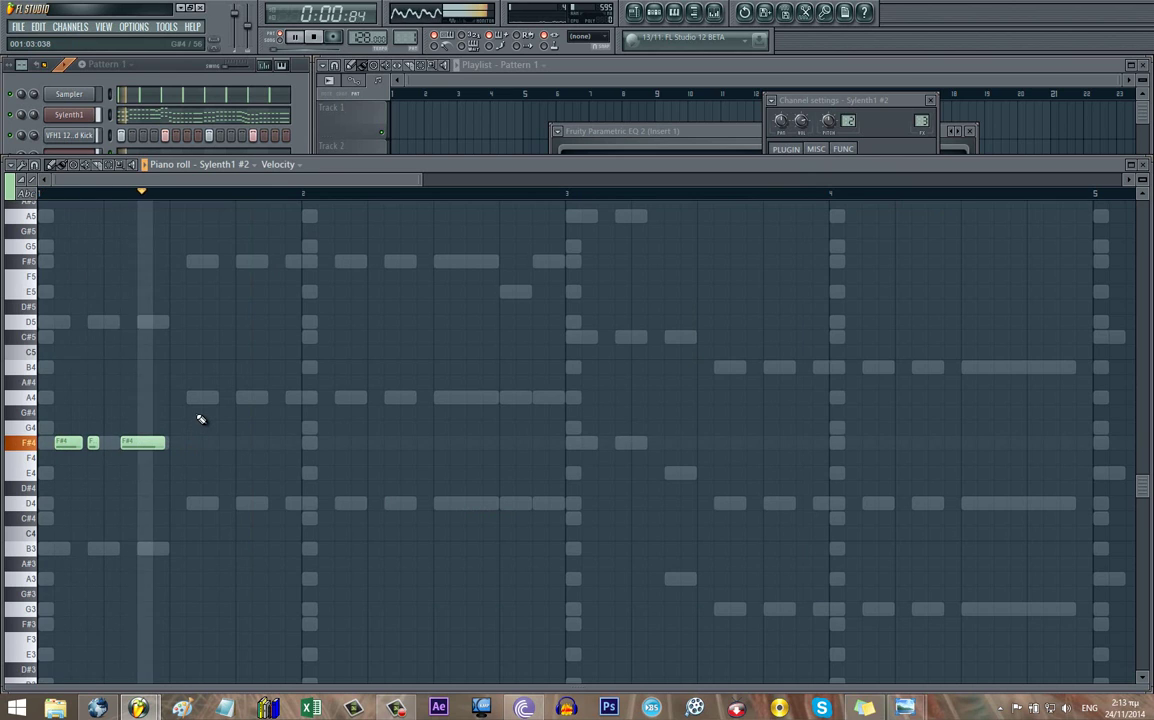
- Fill the second half of bar 1 with A4 bass notes: one short, one longer and three short
key("space")
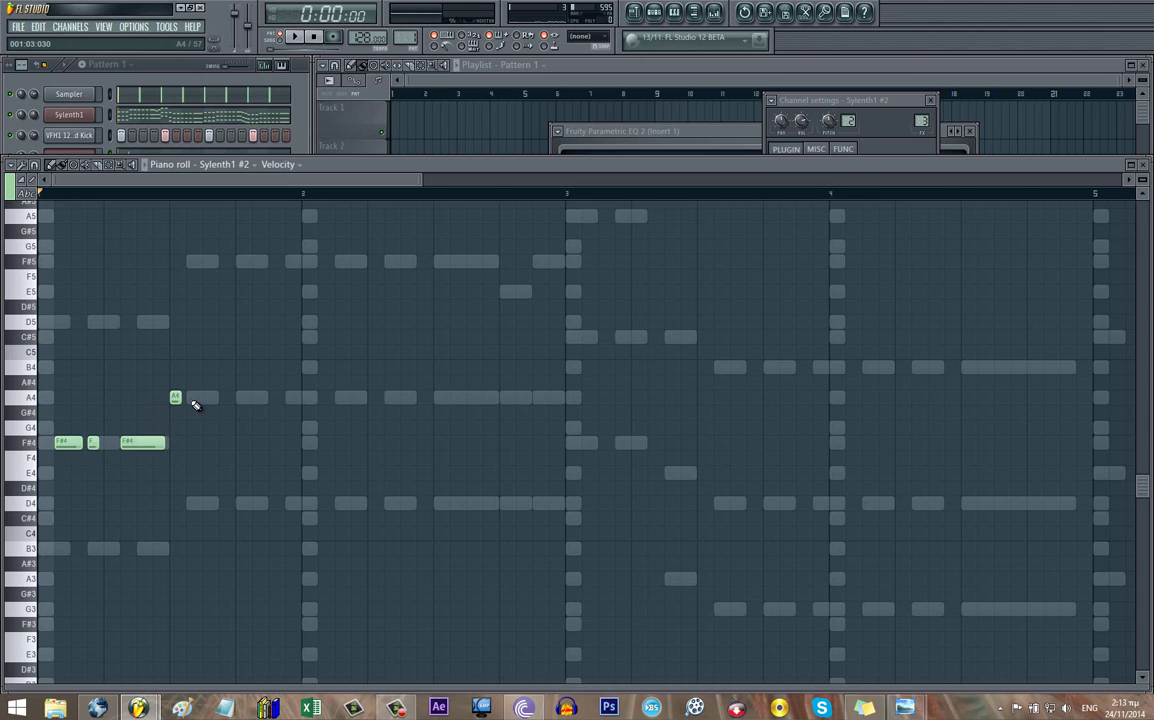
left_click_drag(215, 397, 231, 398)
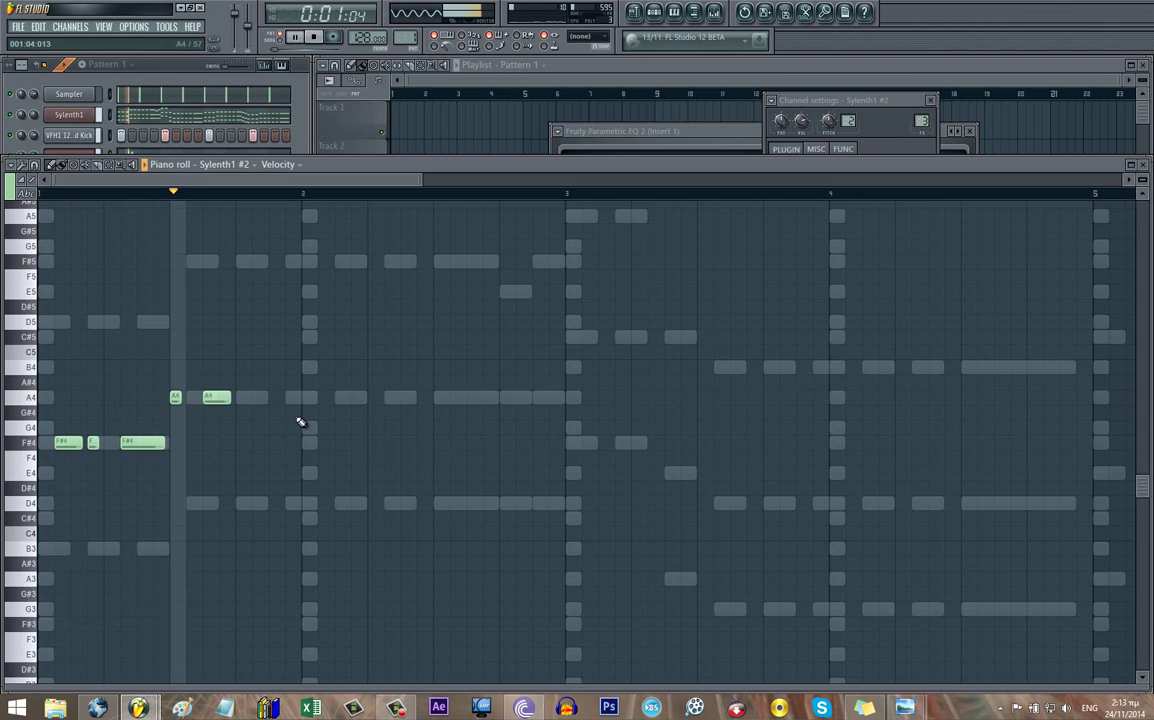
key("space")
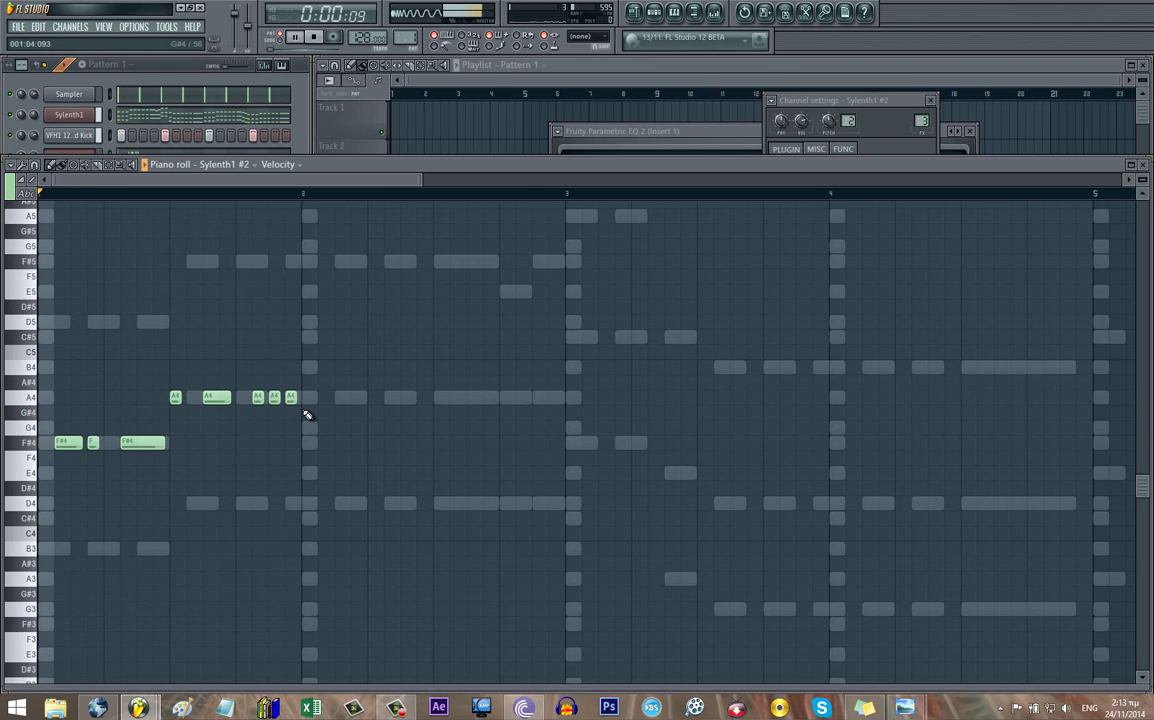
scroll(305, 420, "down", 1)
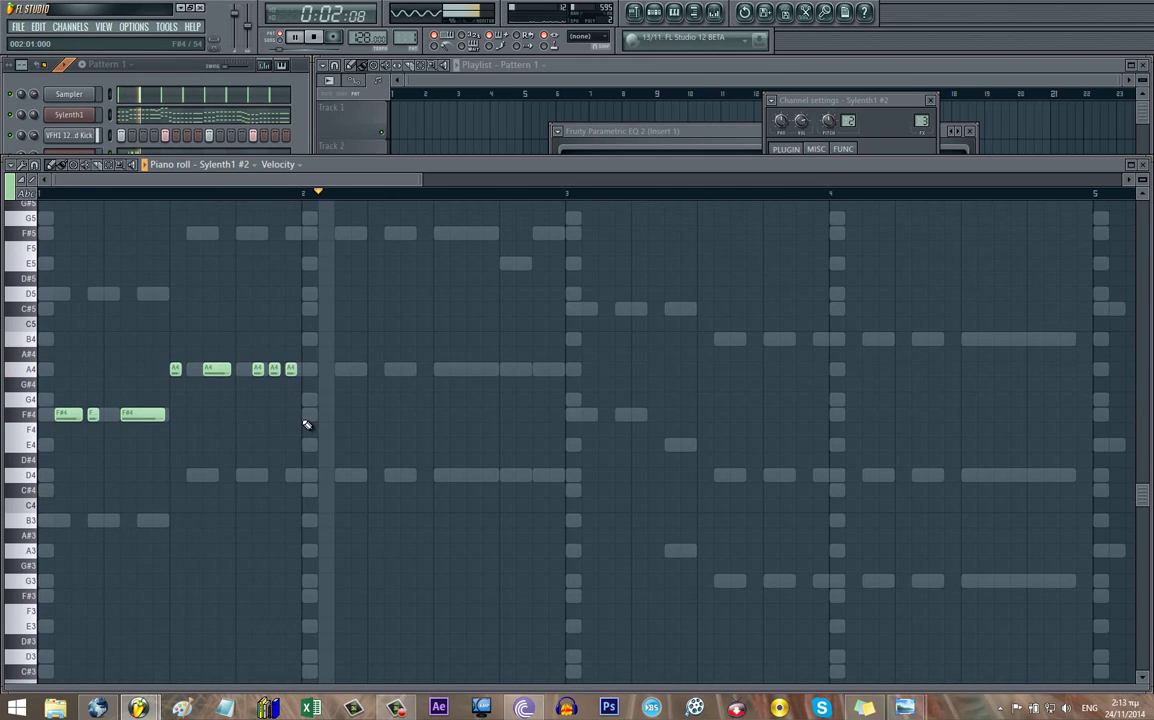
- Fill bar 2 with D4 bass notes: three longer ones, three short ones and a long closing note
key("space")
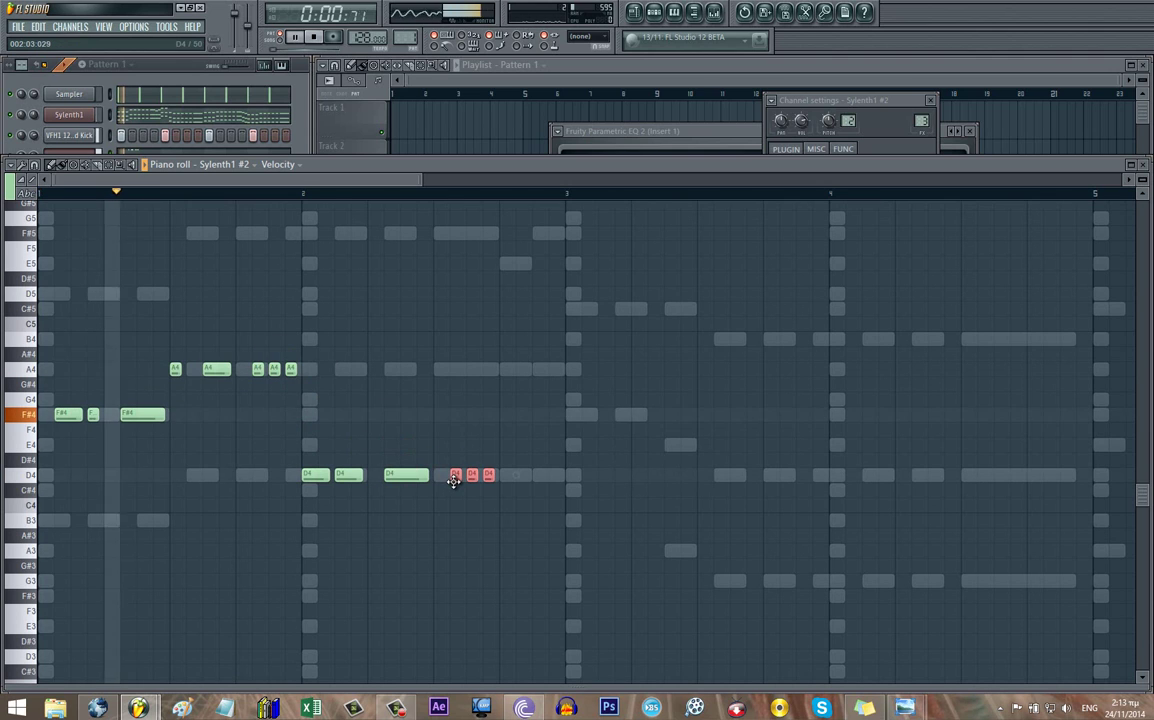
left_click_drag(456, 481, 560, 476)
left_click(474, 499, "ctrl")
left_click(487, 475)
key("space")
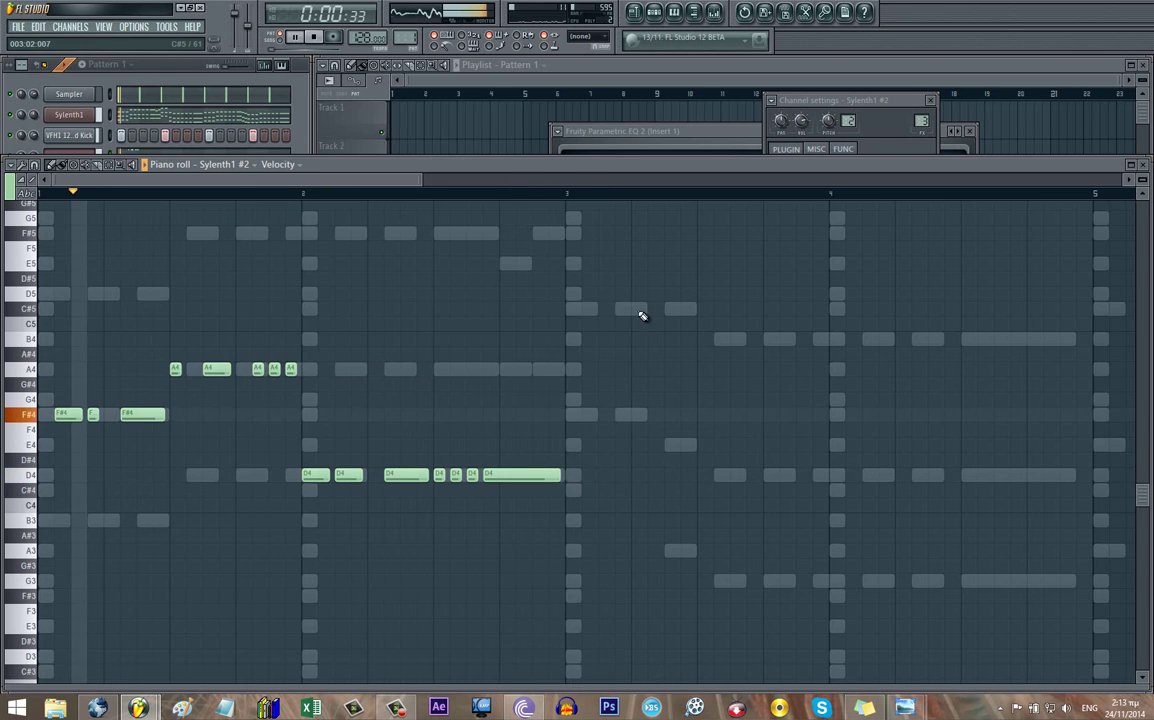
- Duplicate the whole two-bar bass phrase into bars 3 and 4, aligned to the grid
key("ctrl+a")
left_click_drag(152, 418, 696, 415)
key("space")
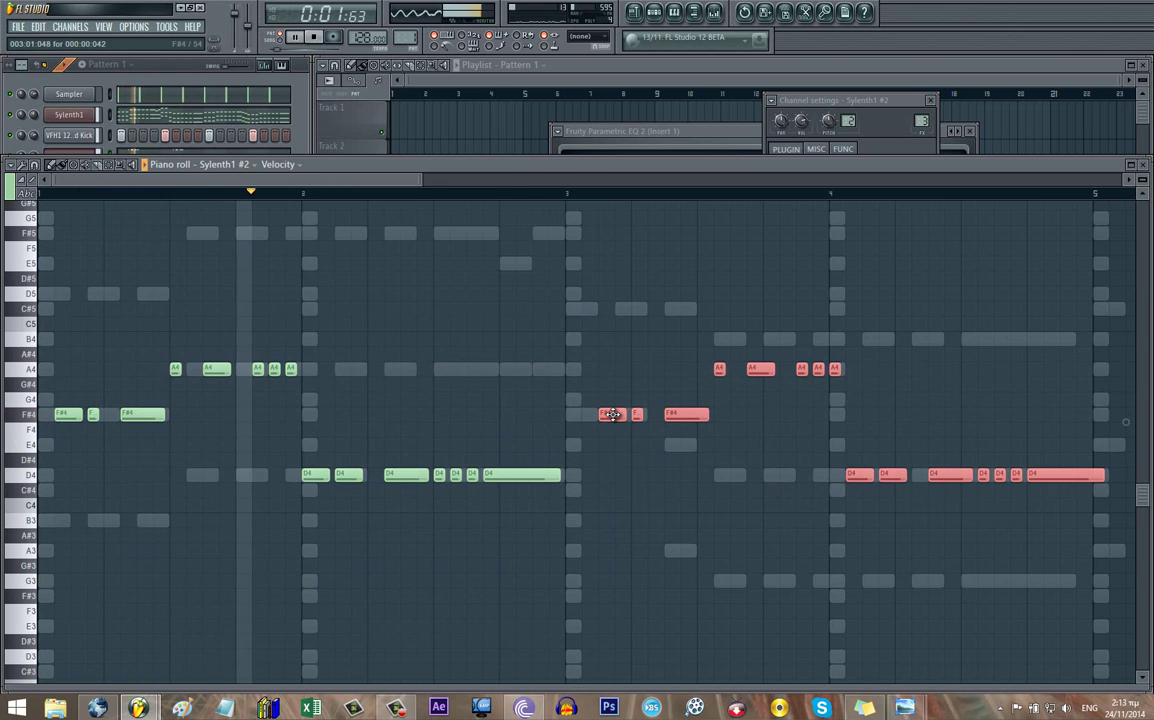
left_click_drag(613, 415, 600, 415)
- Transpose the copied phrase so bar 3 starts on C#5 and bar 4 sits on A4, and move bar 3's second note group to A#4
left_click_drag(538, 478, 366, 492)
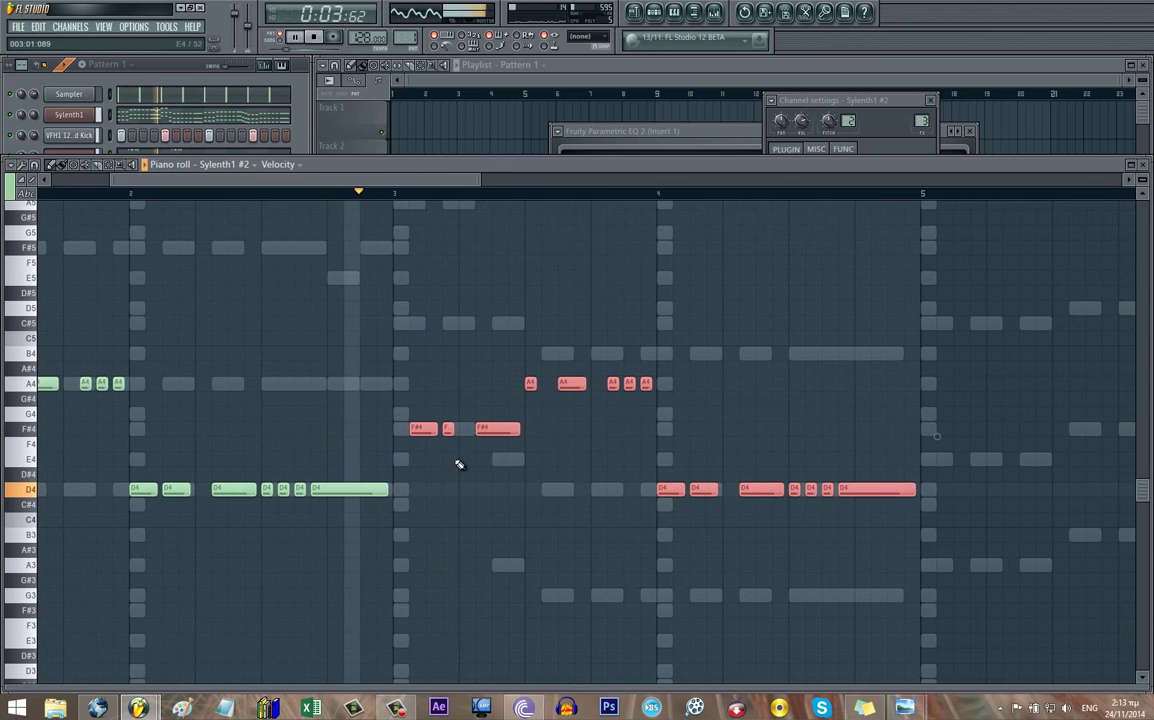
key("space")
left_click_drag(459, 485, 443, 553)
left_click_drag(411, 505, 411, 392)
left_click_drag(514, 329, 672, 380)
left_click_drag(554, 352, 553, 441)
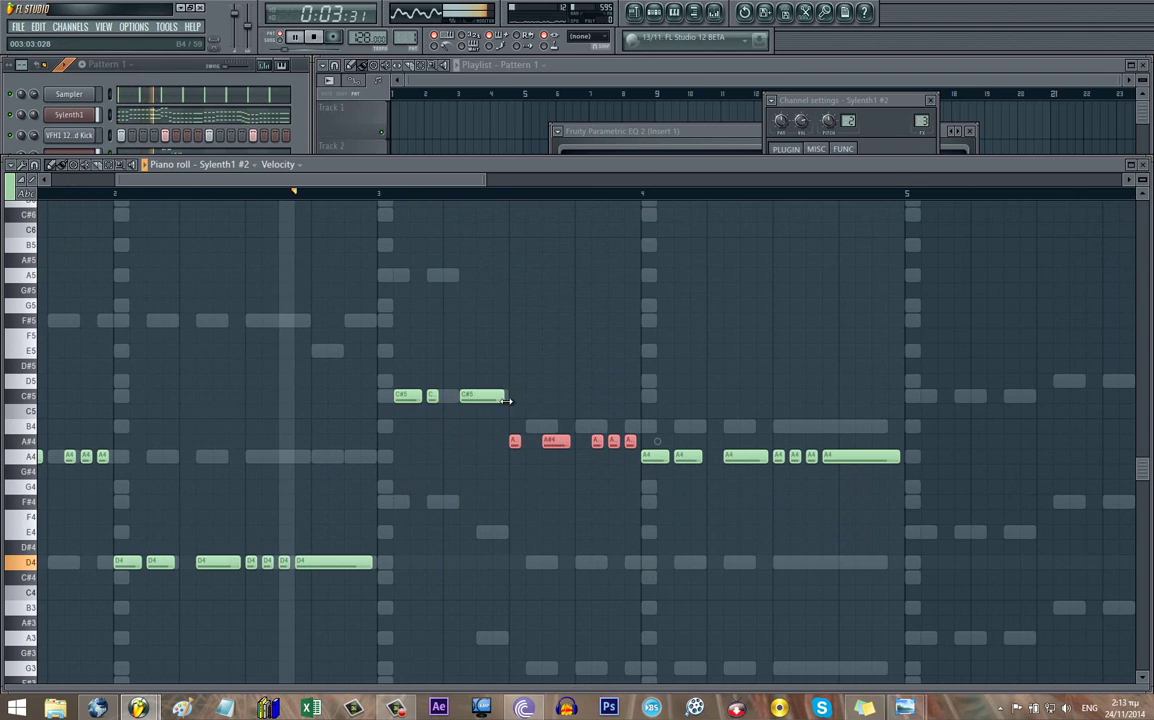
- Lower the third note of bar 3 to E4 and all following notes of bars 3 and 4 to D4
key("space")
left_click_drag(484, 396, 620, 466)
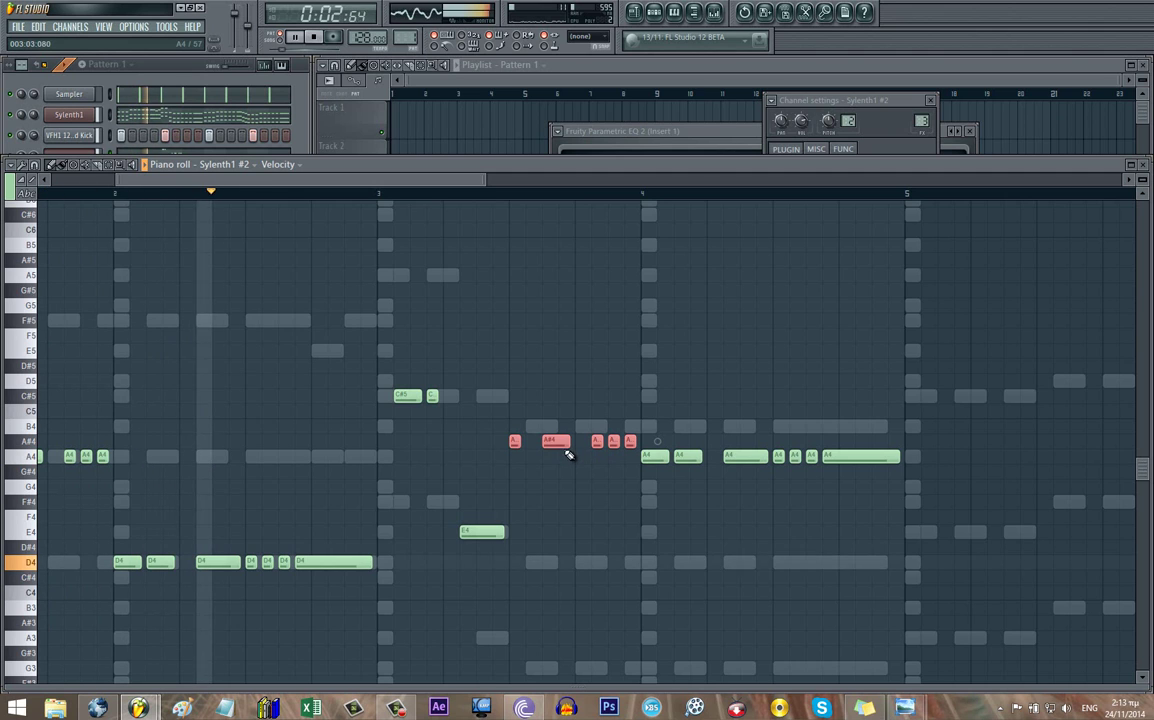
left_click_drag(555, 441, 551, 562)
left_click_drag(579, 509, 444, 504)
left_click_drag(487, 431, 832, 482)
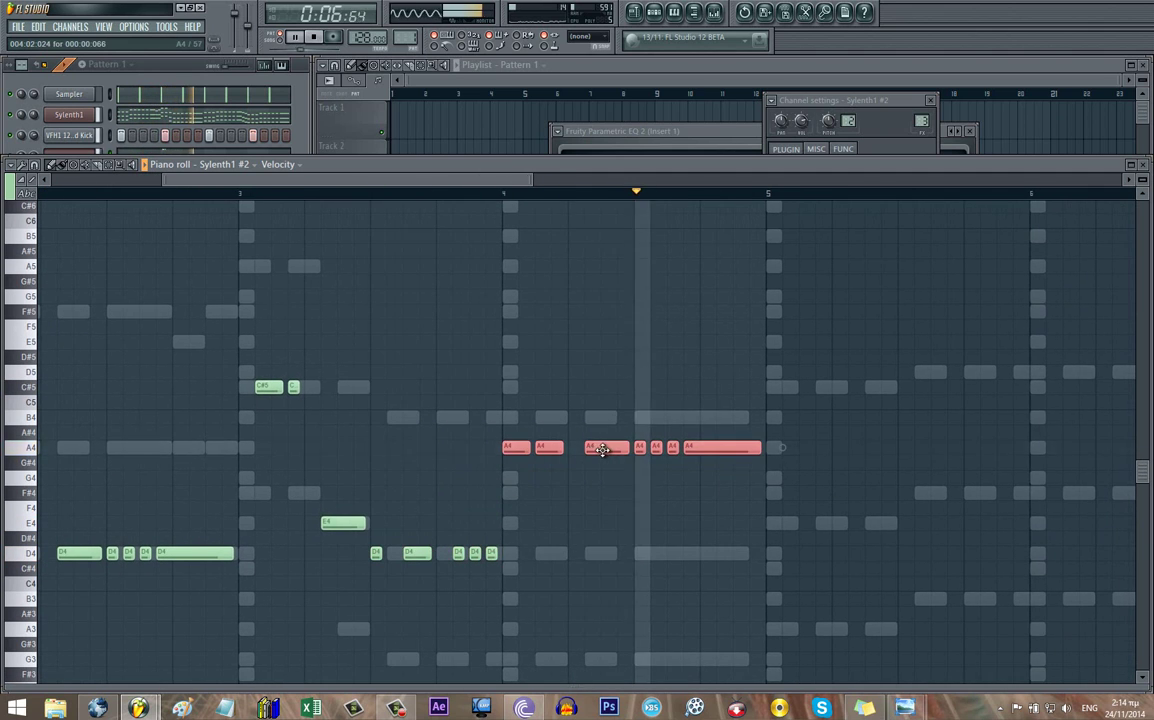
left_click_drag(602, 449, 600, 561)
key("space")
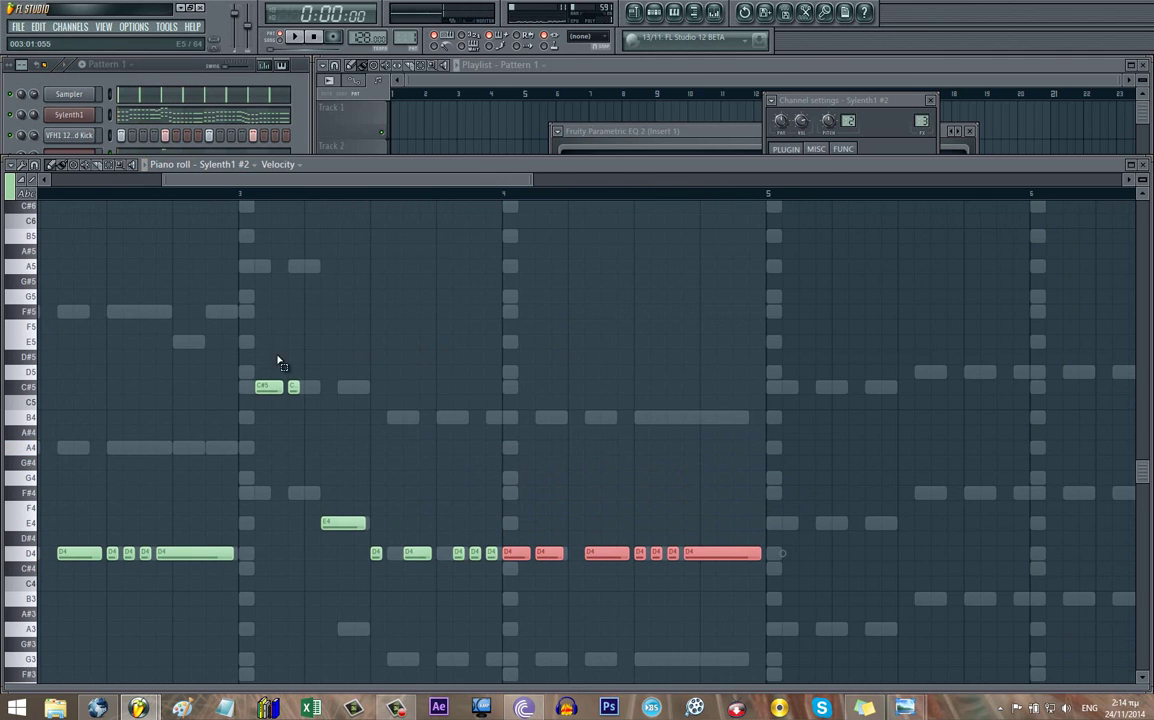
- Duplicate the bass notes of bars 3 and 4 into bars 5 and 6
left_click_drag(279, 362, 719, 552)
left_click_drag(799, 420, 200, 394)
key("ctrl+b")
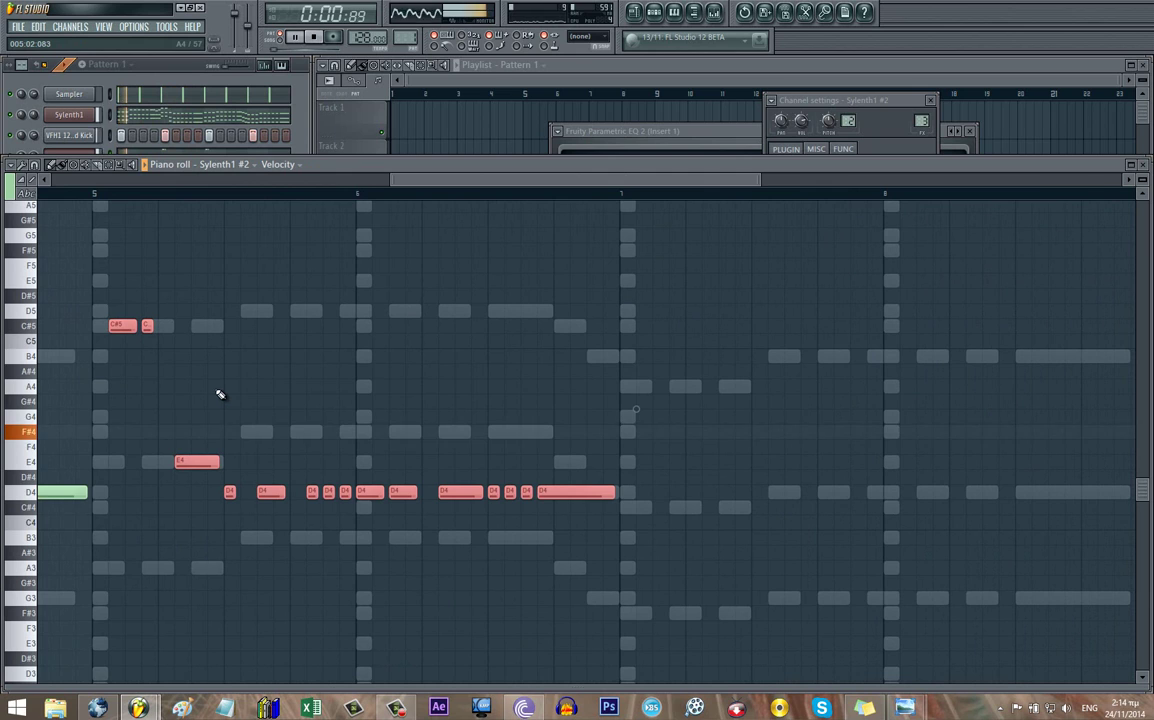
- Re-pitch bars 5 and 6: first two notes to E4, third to C#5, following notes to D5, and the final long note to C#5
left_click(97, 196)
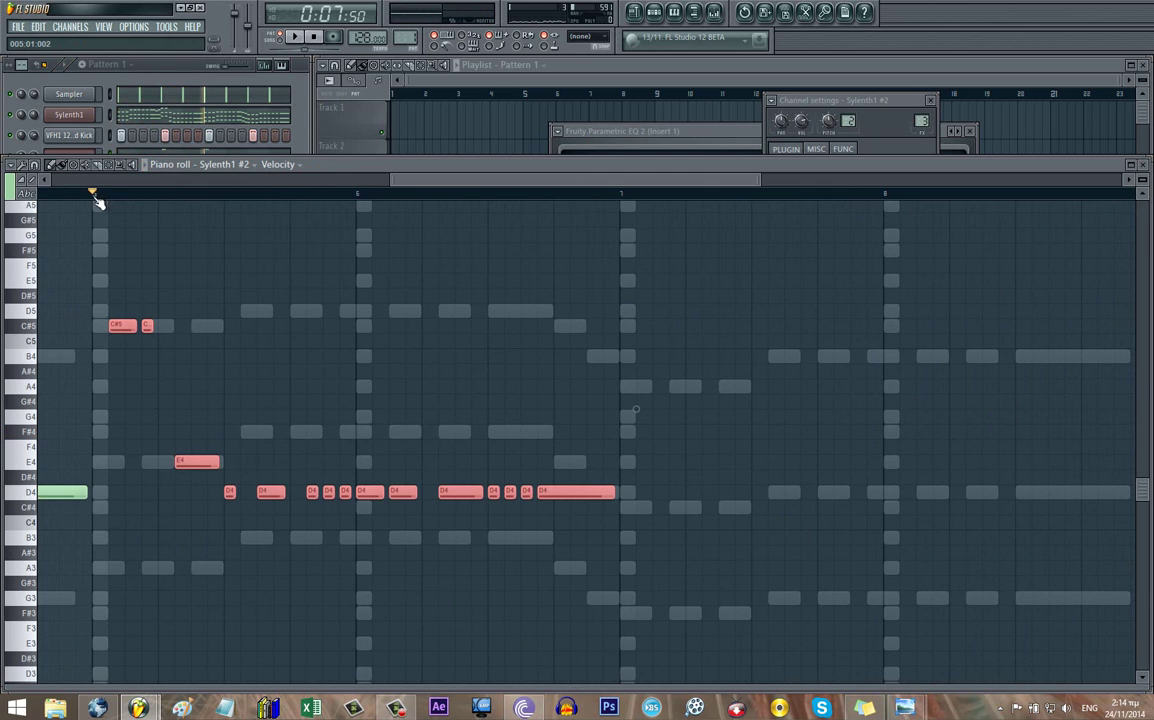
left_click_drag(149, 331, 224, 332)
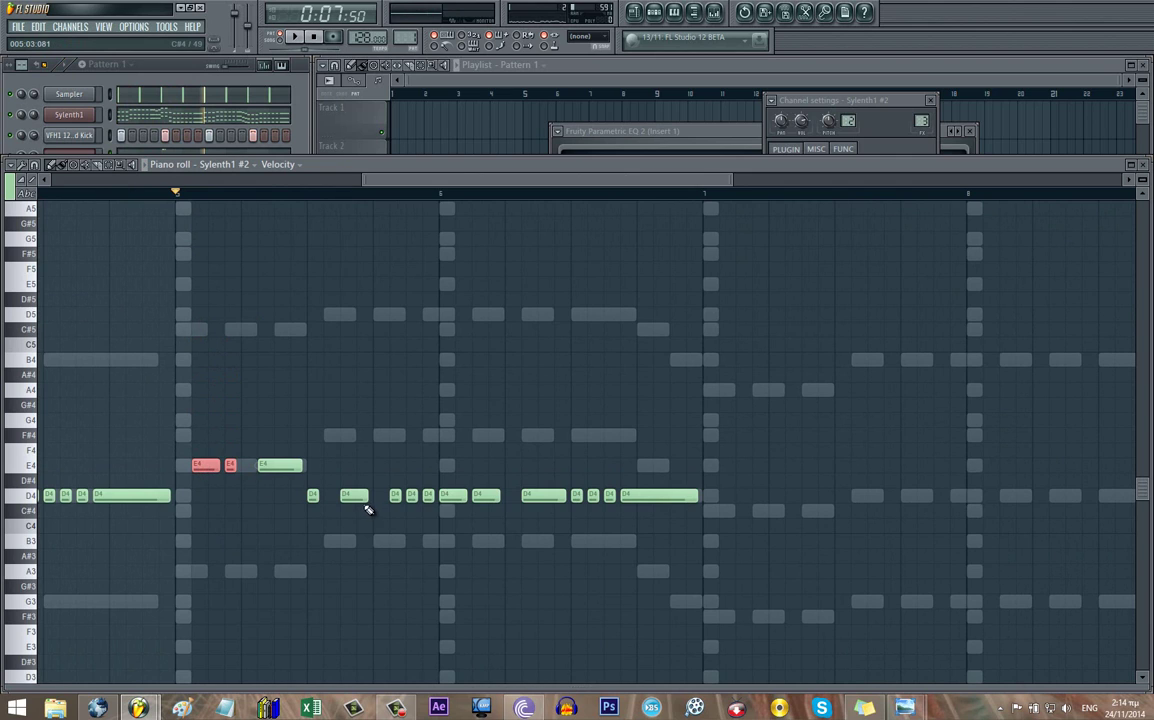
left_click_drag(312, 532, 760, 470)
left_click_drag(450, 466, 443, 300)
left_click_drag(278, 447, 291, 332)
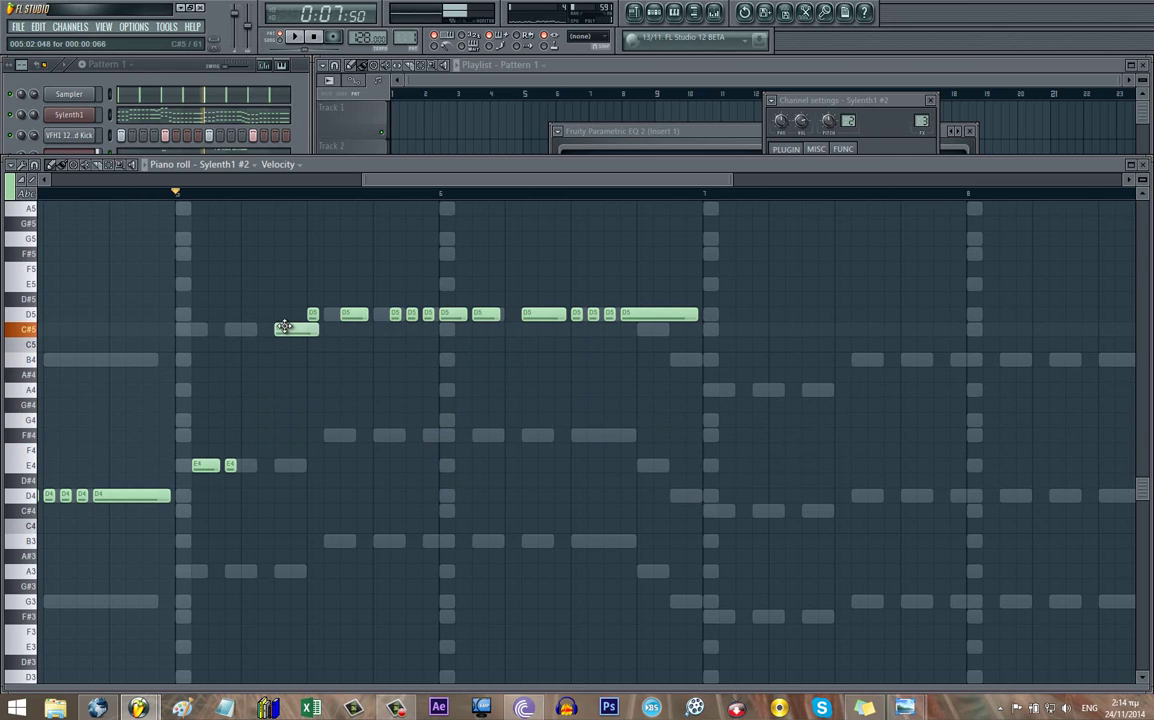
key("ctrl+z")
key("ctrl+z")
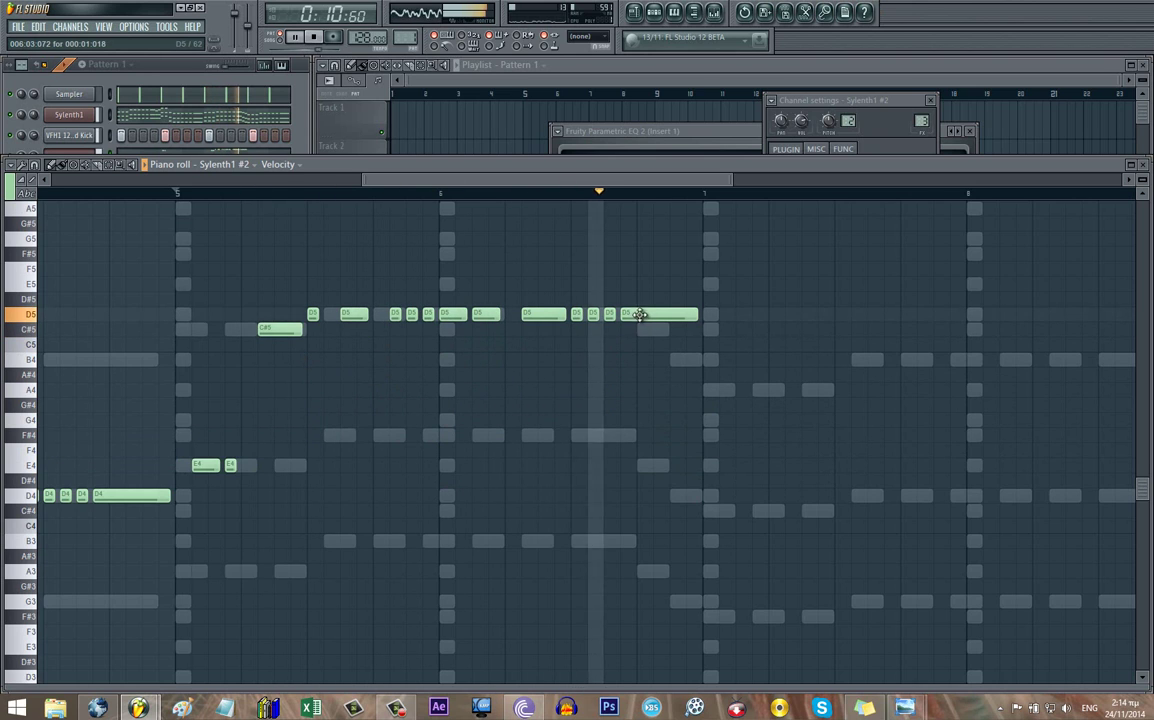
left_click_drag(636, 314, 631, 330)
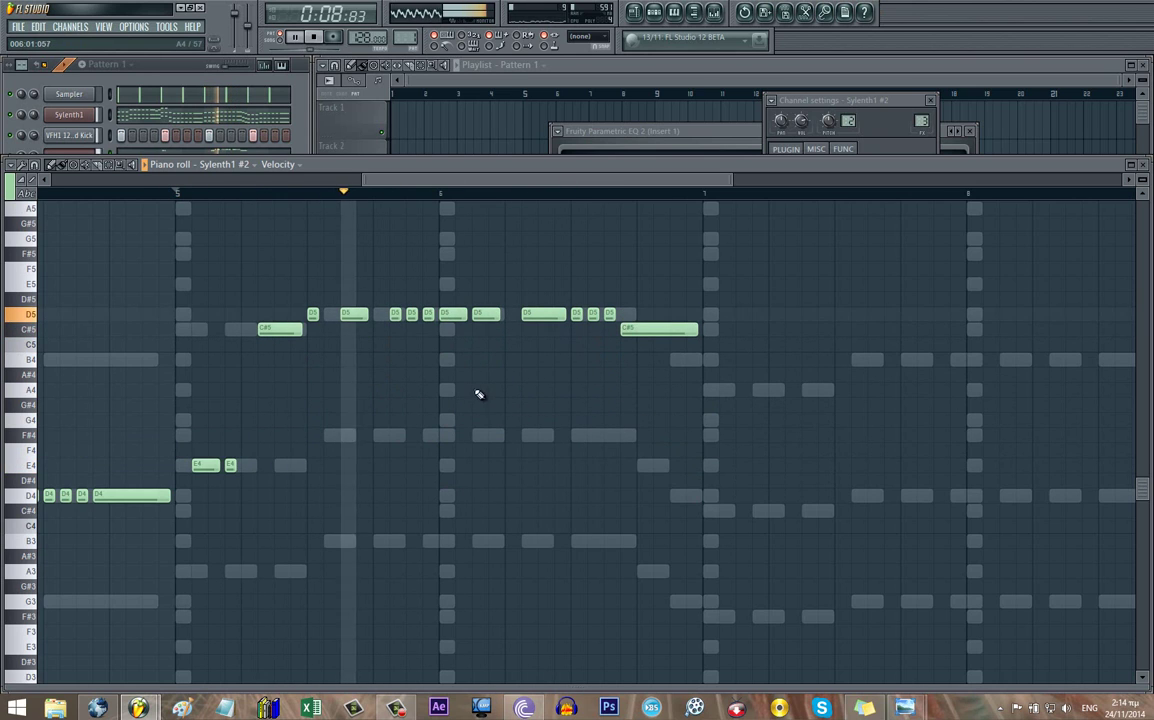
- Duplicate the original C#5–E4–D4 bass phrase into bars 7 and 8
left_click_drag(494, 362, 370, 365)
key("ctrl+v")
key("space")
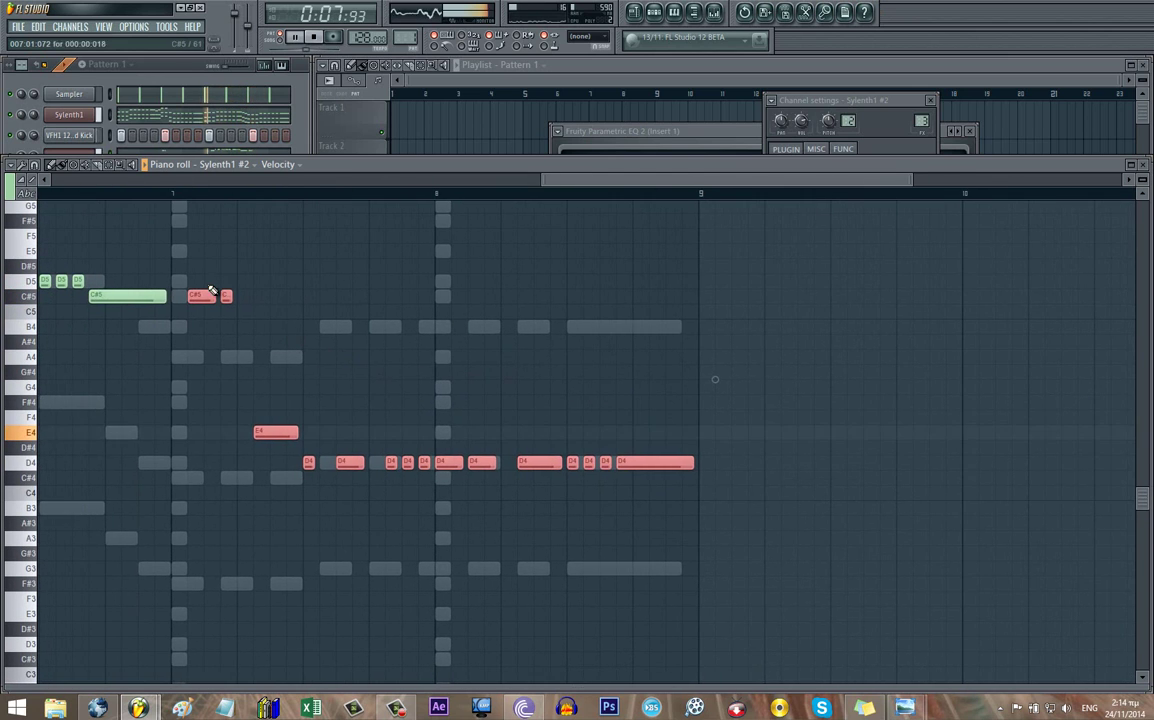
- Lower the first three notes of bar 7 to C#4 and raise all following notes of bars 7 and 8 to B4
left_click_drag(206, 274, 286, 319)
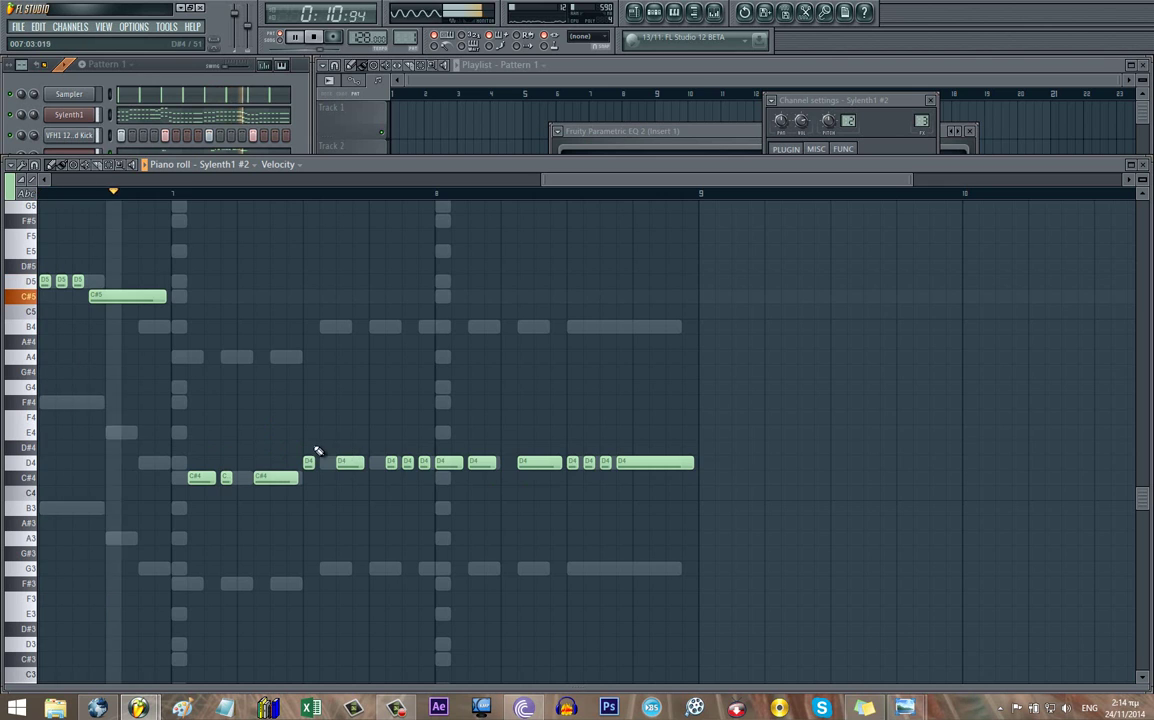
left_click_drag(310, 440, 715, 462)
left_click_drag(351, 462, 353, 320)
left_click_drag(376, 381, 720, 385)
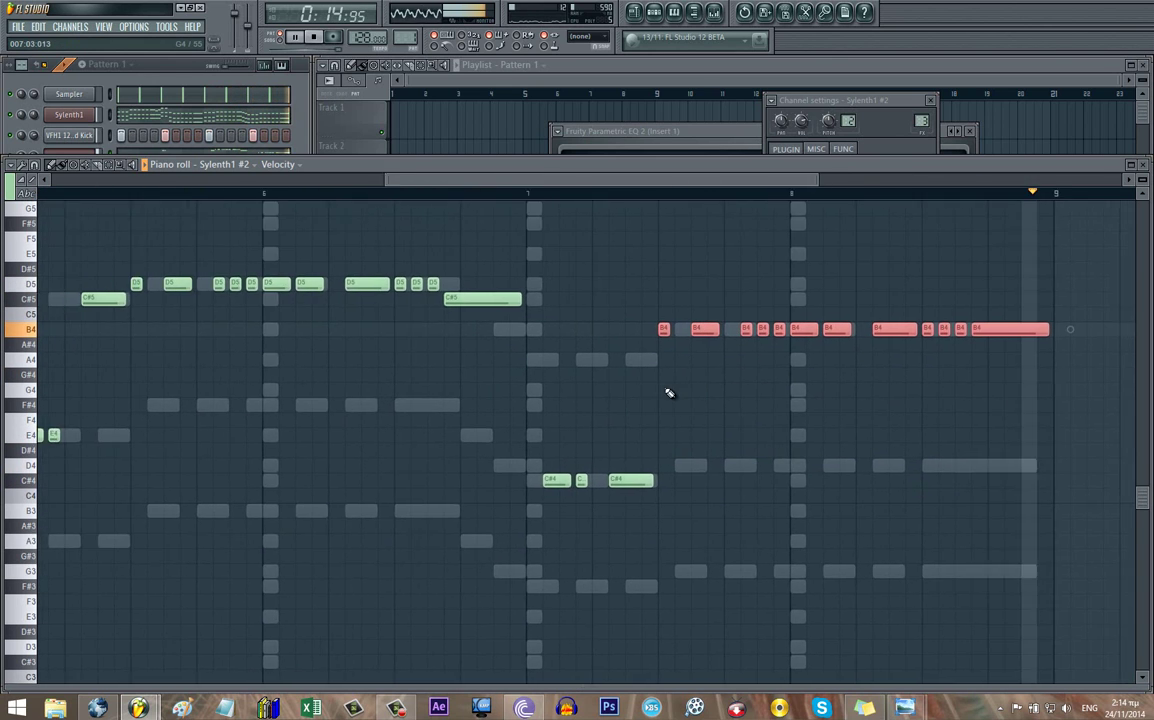
scroll(667, 392, "down", 3)
left_click_drag(644, 356, 640, 322)
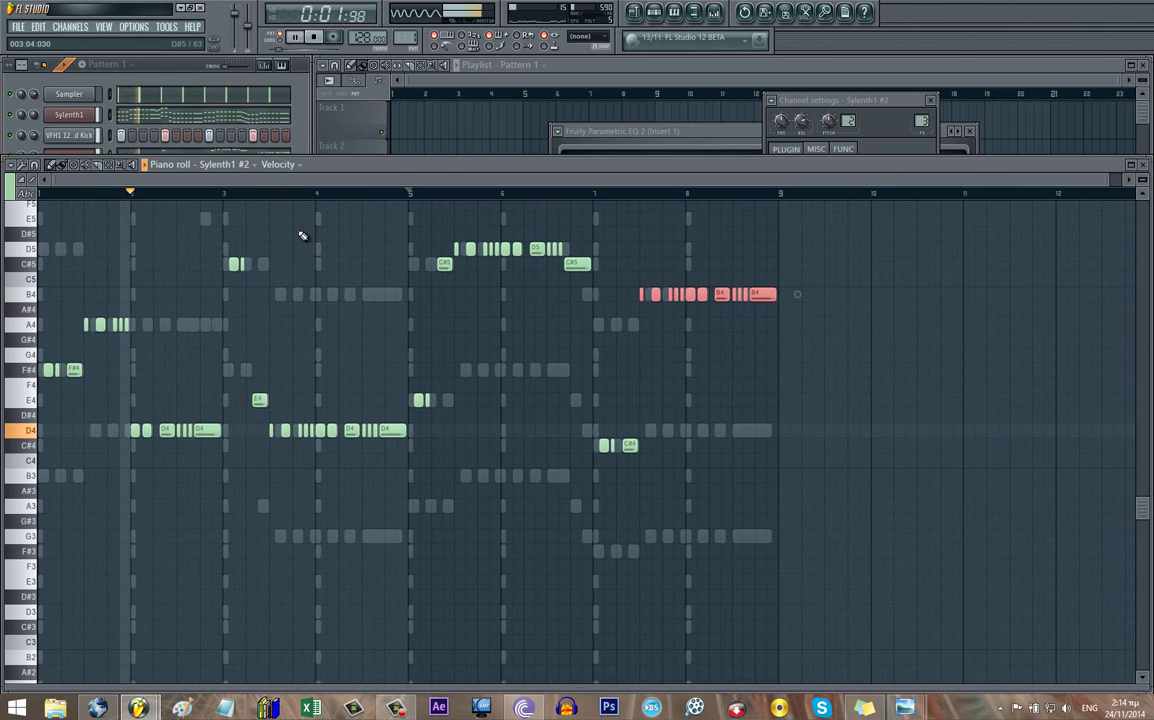
scroll(332, 296, "up", 1)
scroll(332, 296, "up", 1)
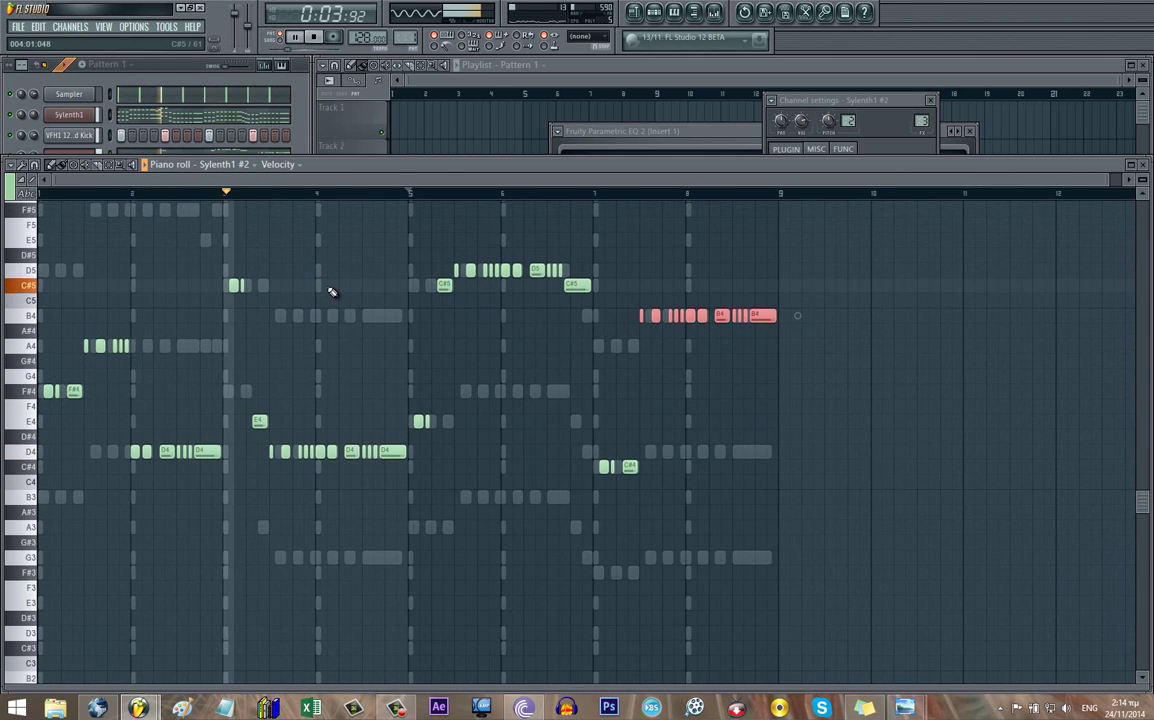
- Lower the volume of the bass mixer track, Insert 3, slightly and toggle its mute to compare the mix
left_click(36, 126)
left_click(80, 160)
left_click(80, 160)
left_click(80, 160)
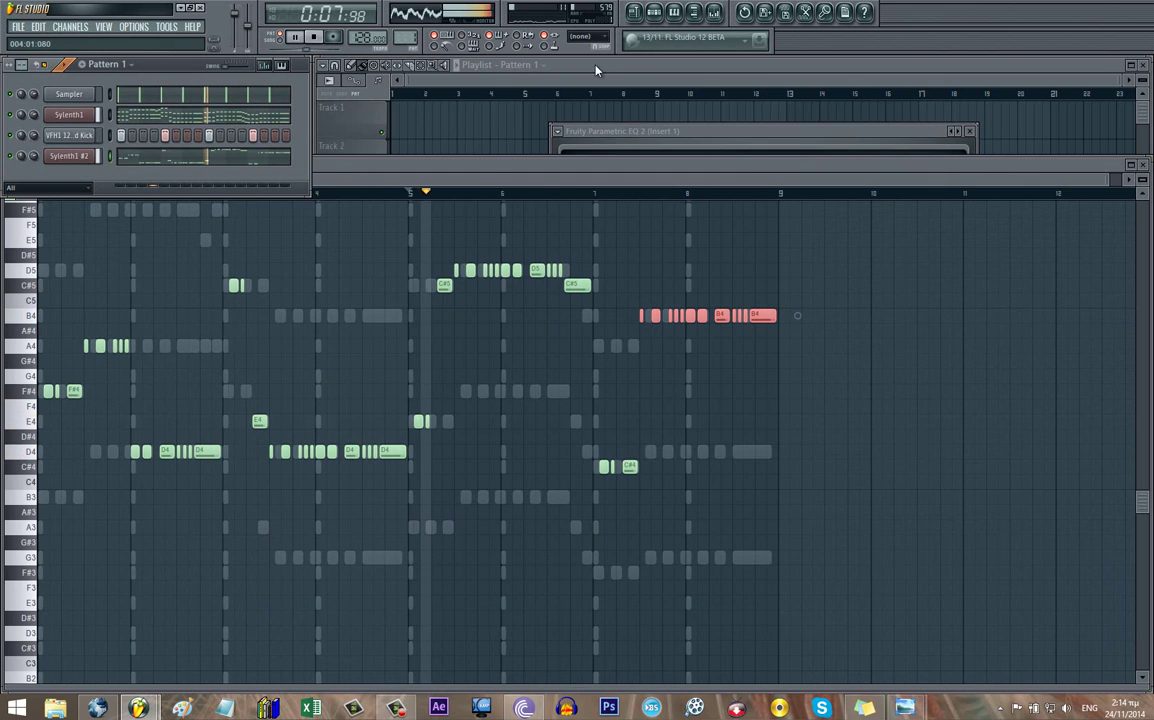
left_click(717, 14)
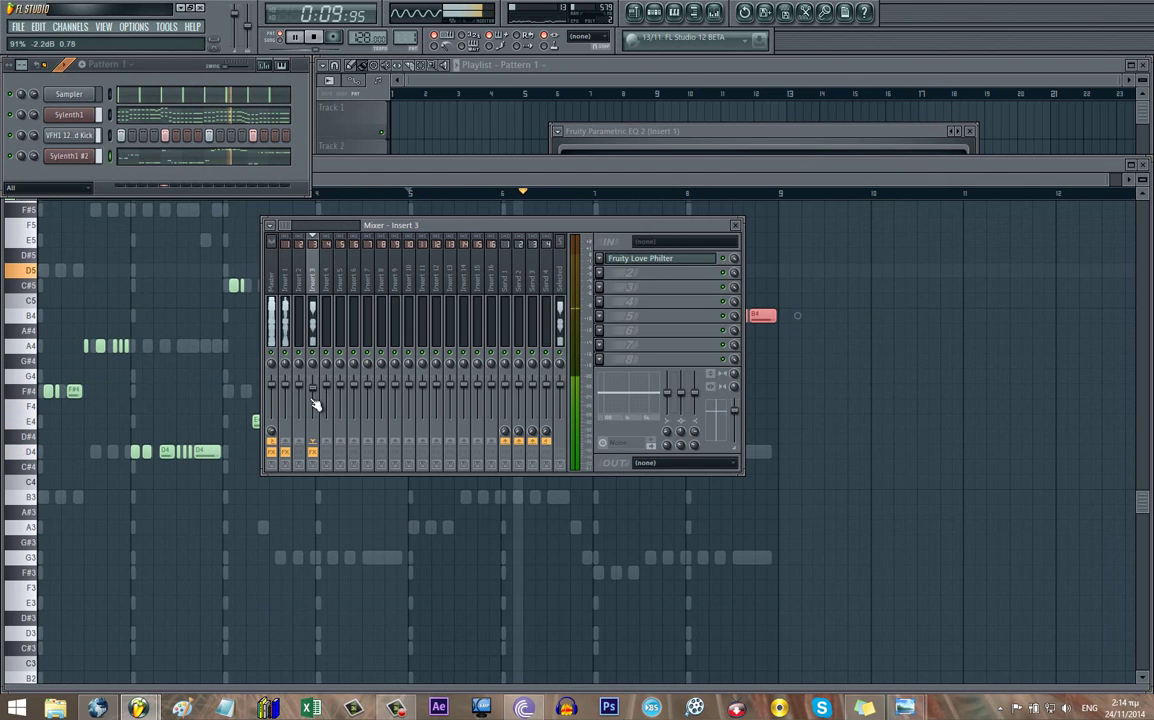
left_click(314, 353)
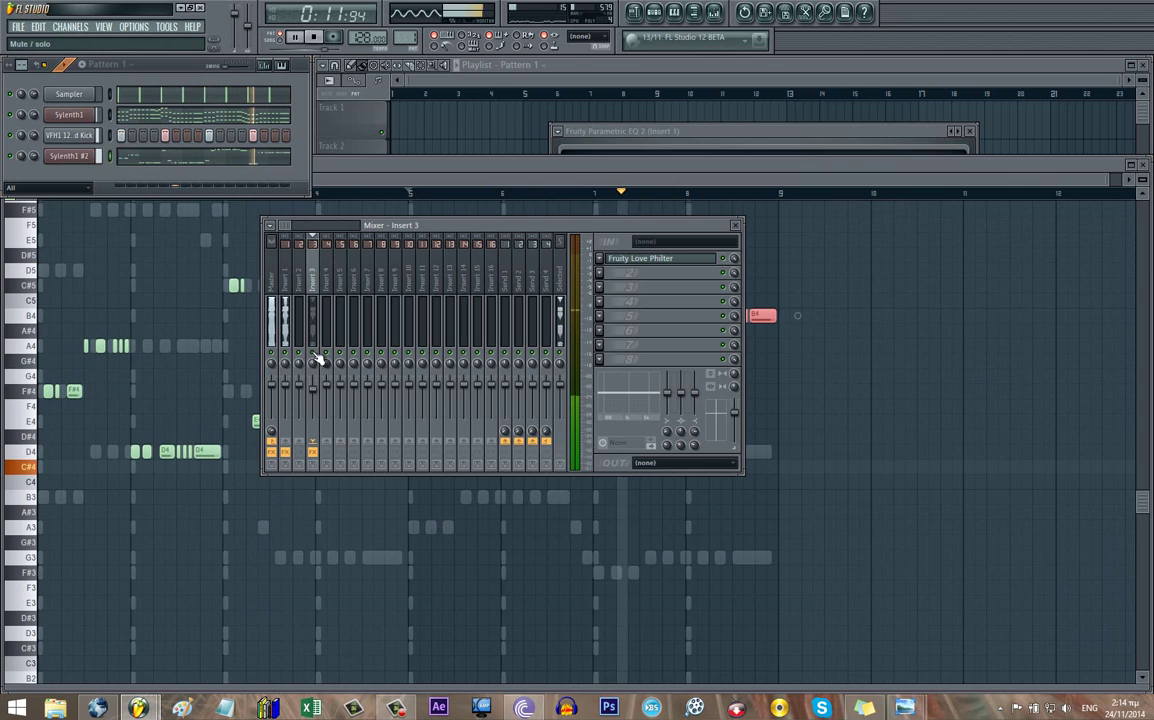
- Raise the low-cut frequency of band 1 in the lead's Fruity Parametric EQ 2 on Insert 1
left_click(72, 116)
left_click(72, 116)
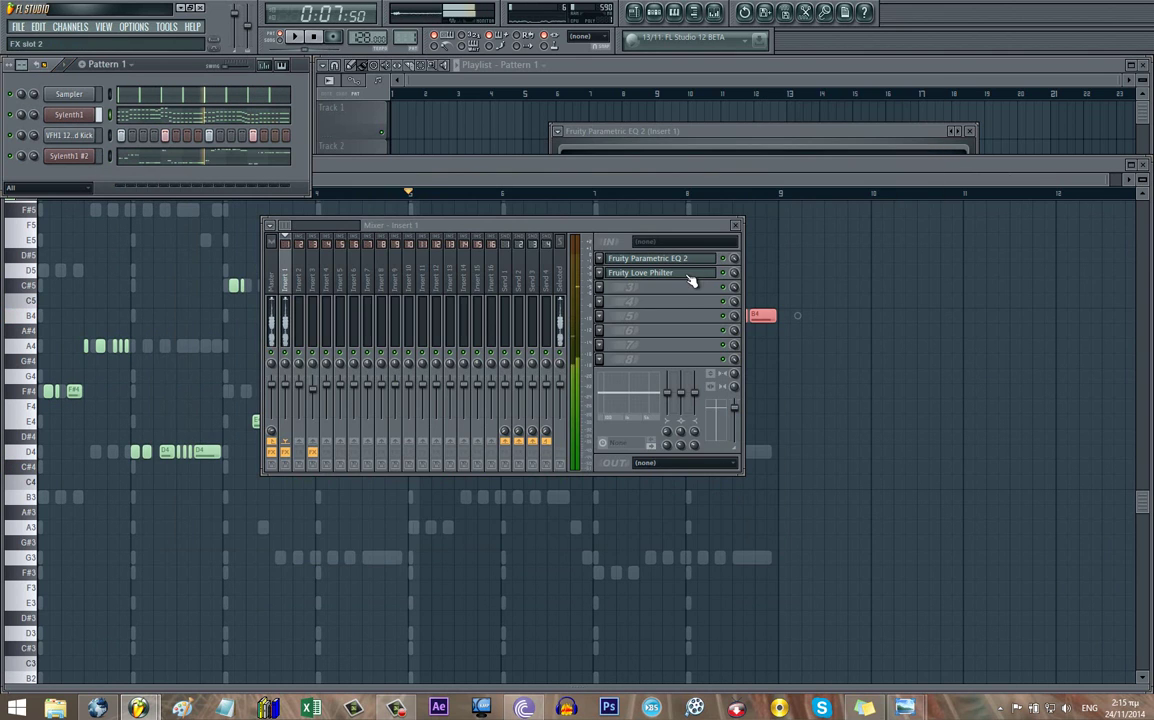
left_click(678, 263)
left_click_drag(612, 243, 675, 248)
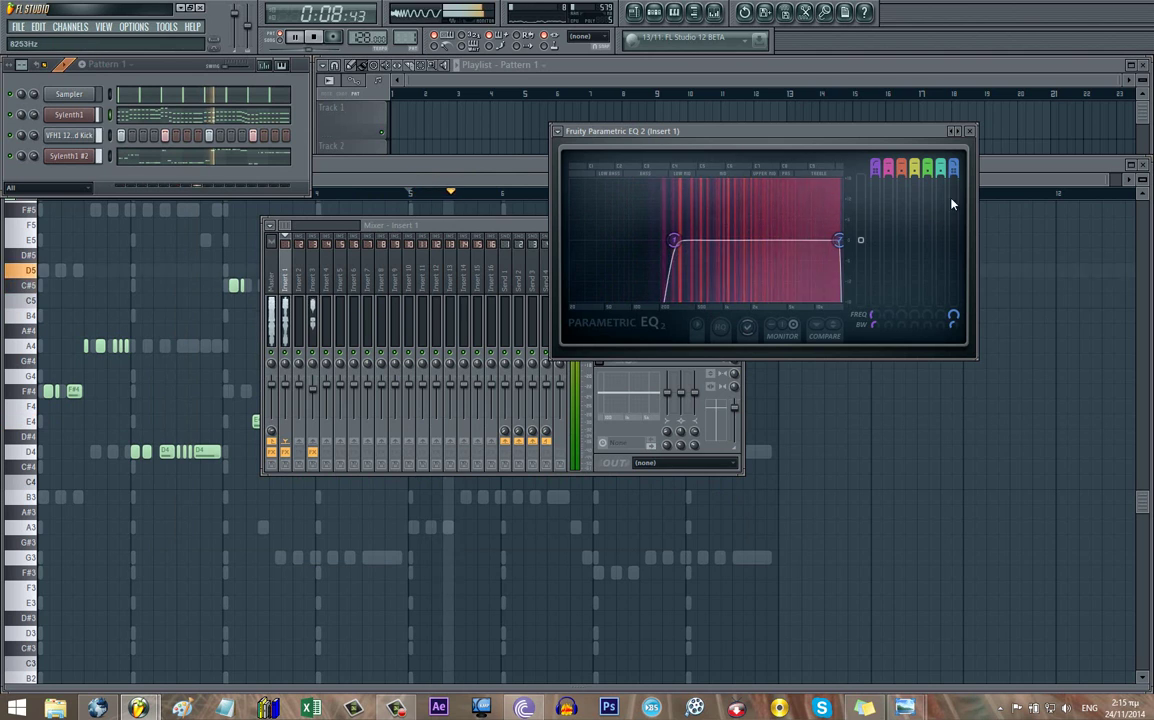
- Add a gentle treble boost with peaking band 5 and a small cut around 5.3 kHz with peaking band 3
left_click_drag(927, 169, 927, 145)
mouse_move(837, 258)
left_mouse_down()
mouse_move(821, 226)
mouse_move(824, 240)
left_mouse_up()
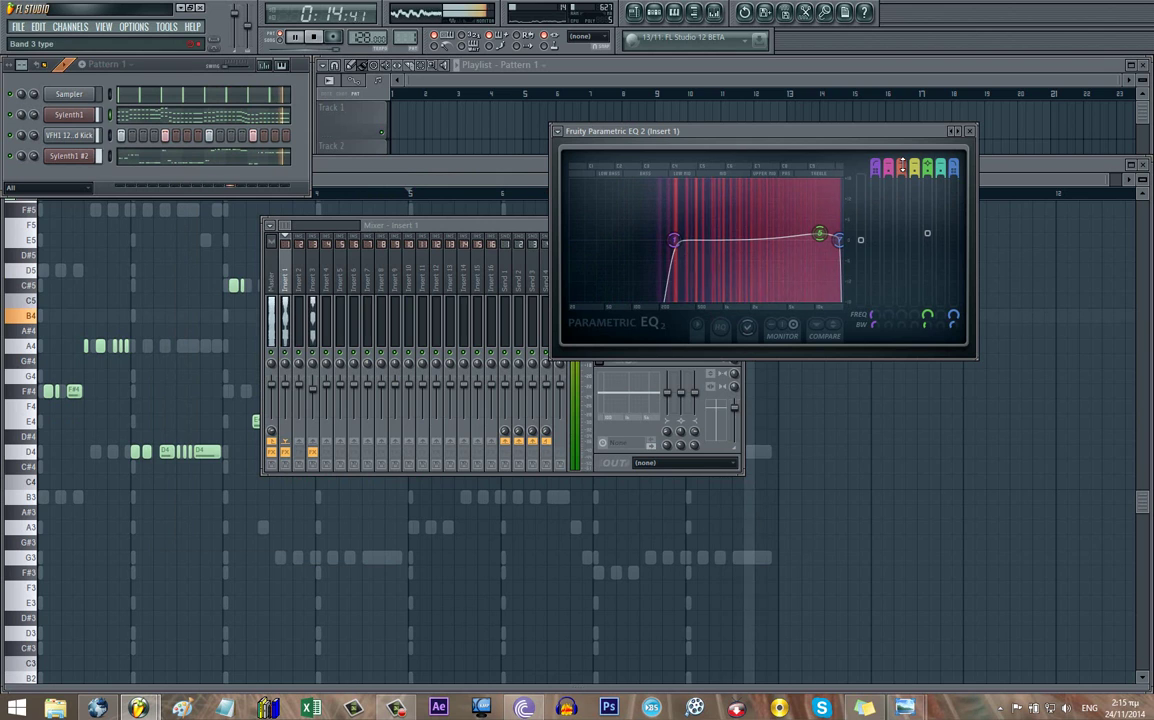
left_click_drag(714, 255, 795, 205)
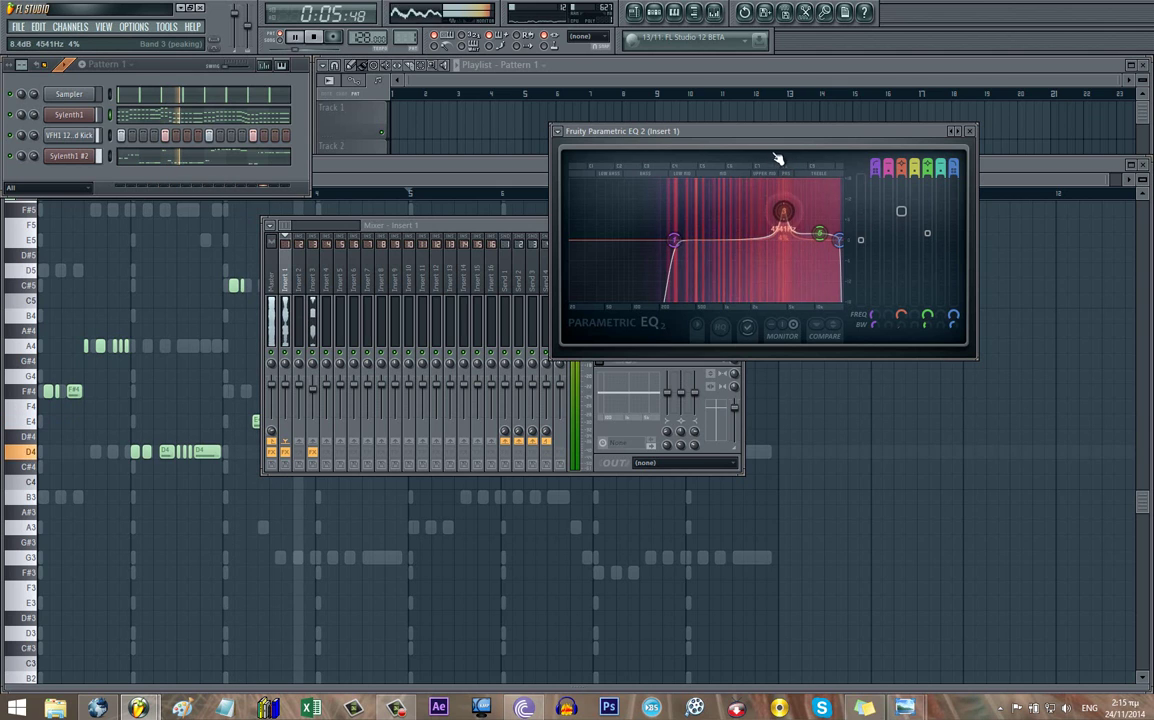
left_click_drag(806, 149, 793, 293)
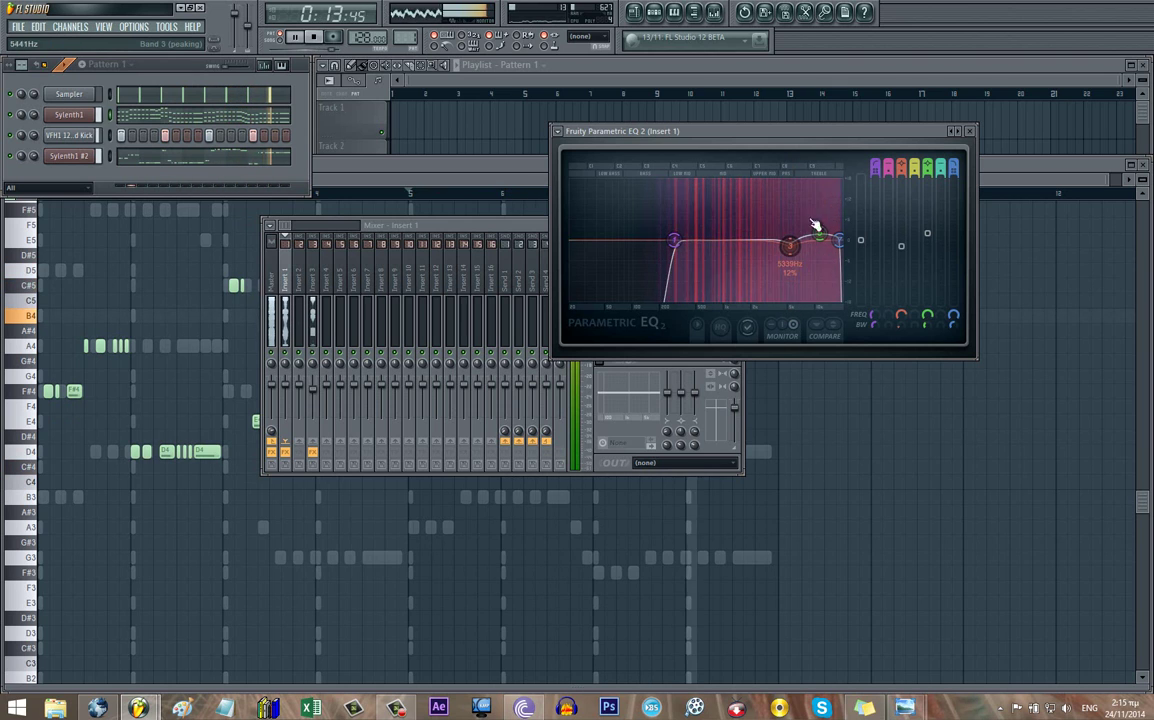
- Make band 2 peaking with a slight midrange boost and close the lead's equalizer
left_click_drag(890, 163, 890, 148)
left_click_drag(601, 247, 740, 240)
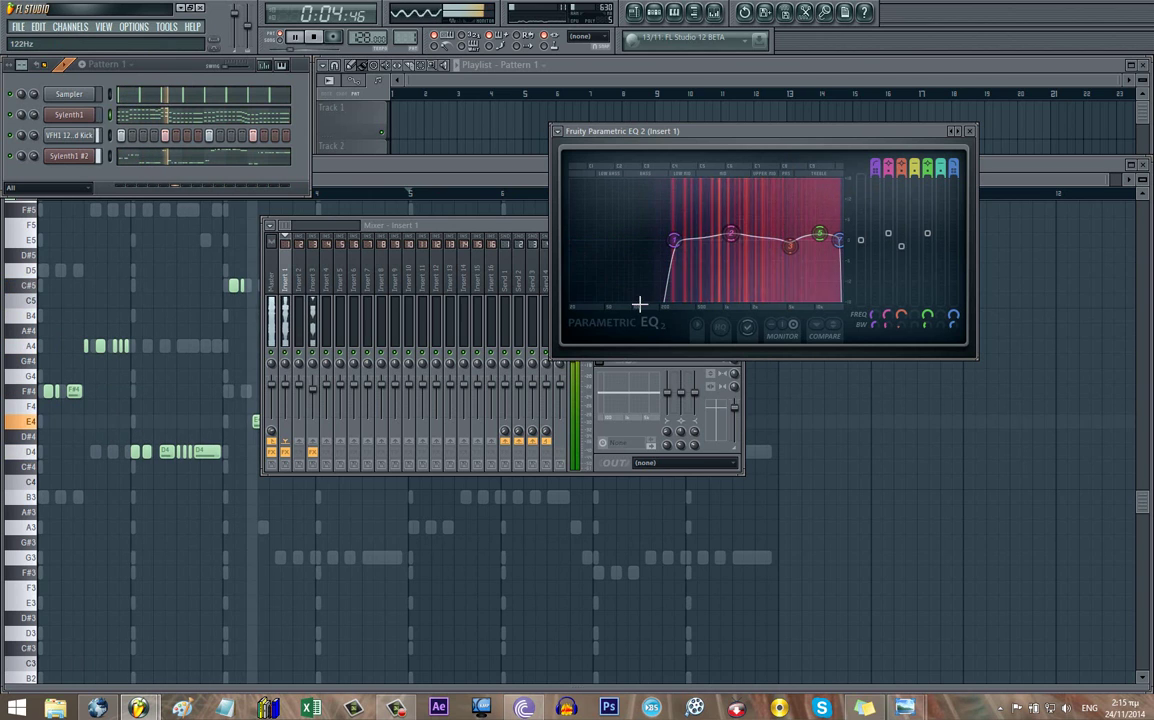
left_click(970, 134)
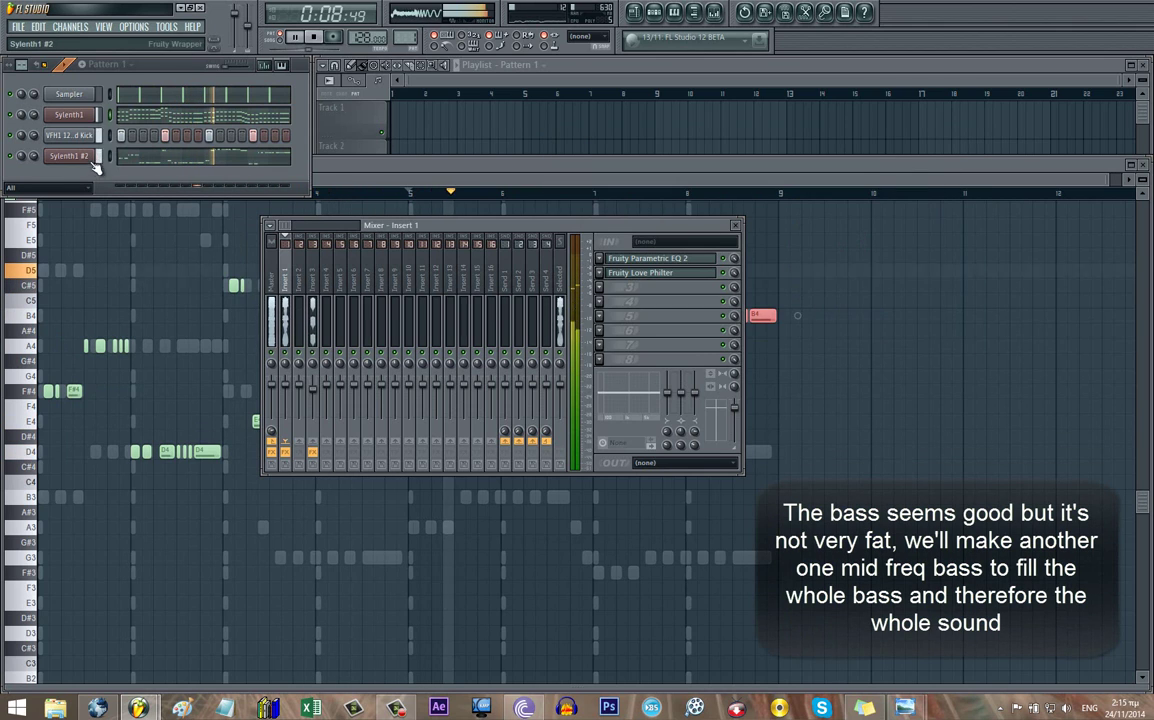
- Add a third Sylenth1 channel for a mid-frequency bass and initialize its preset
left_click(70, 26)
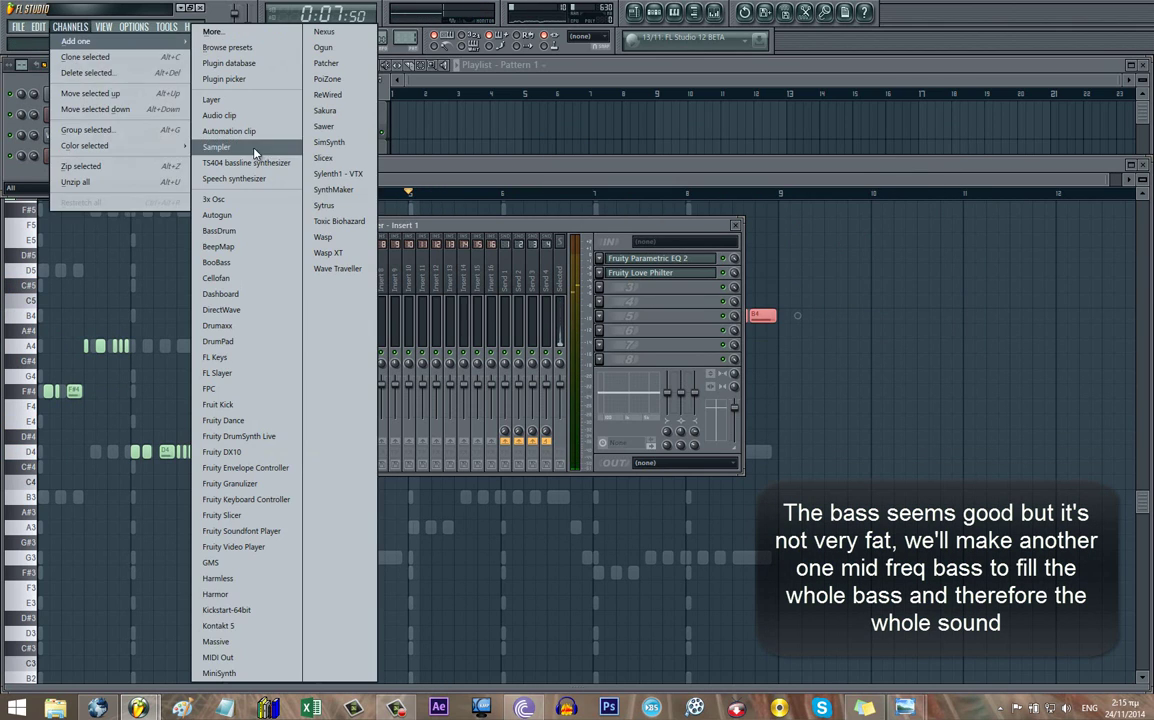
left_click(320, 168)
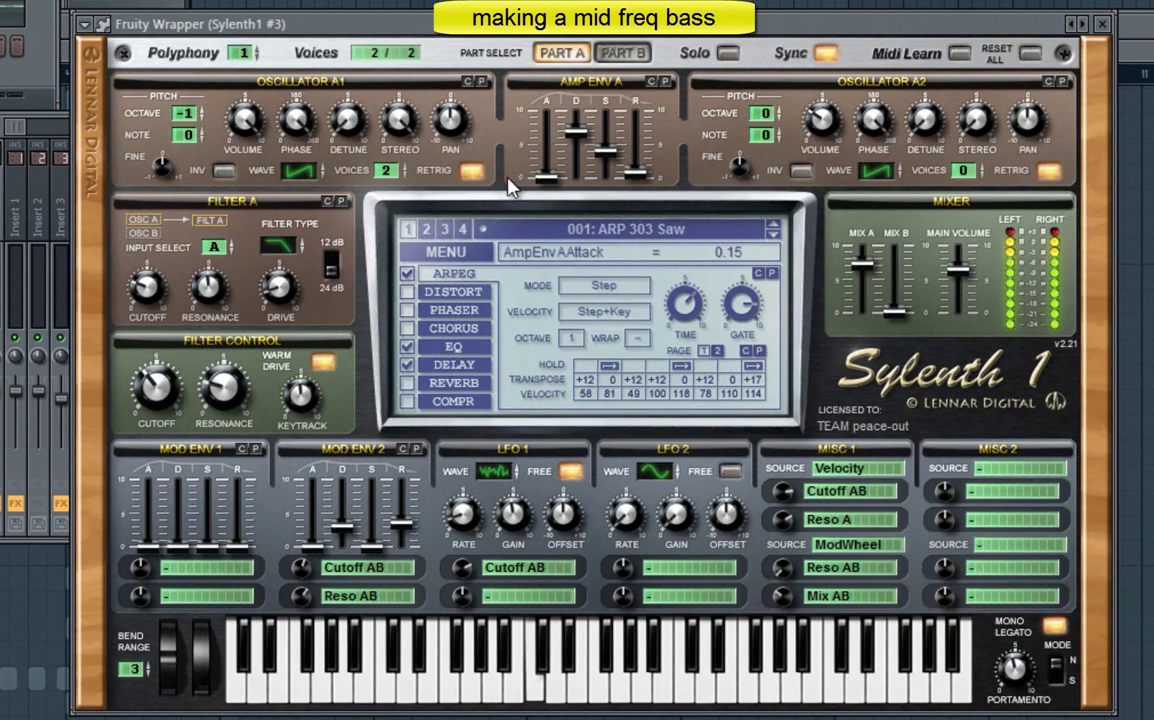
left_click(460, 252)
left_click(505, 455)
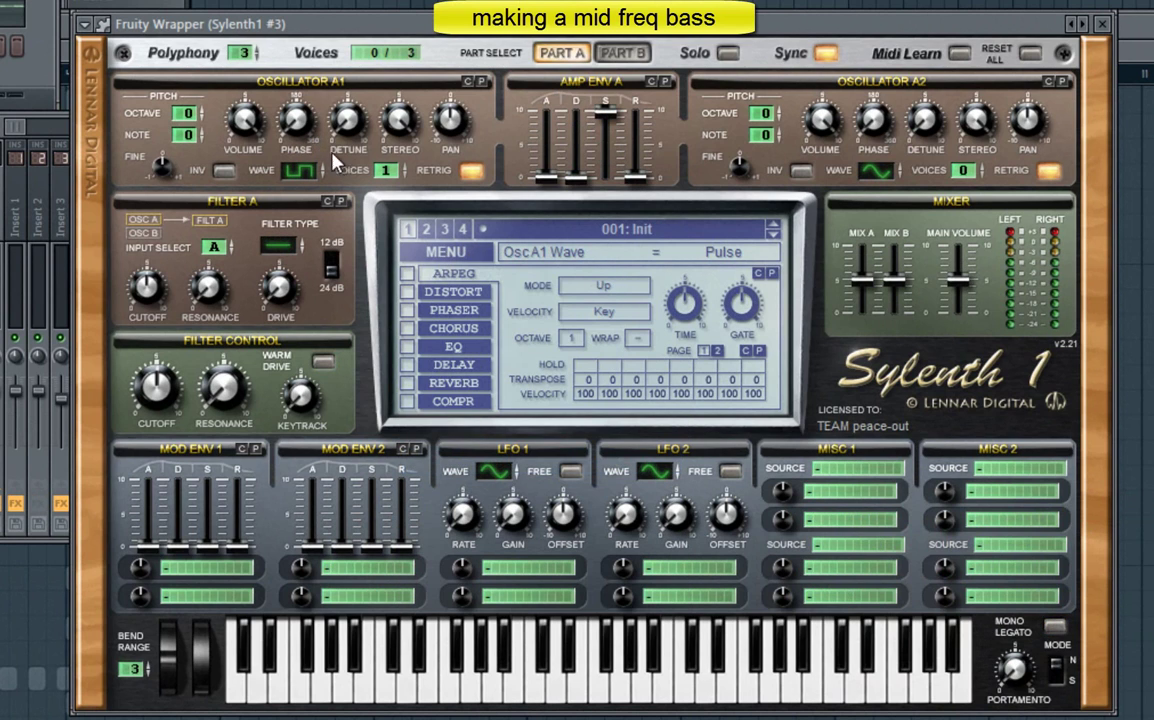
- Set oscillator A1 to Pulse with 5 voices at octave -1, and oscillator A2 to a pulse wave with 2 voices
left_click_drag(401, 170, 404, 113)
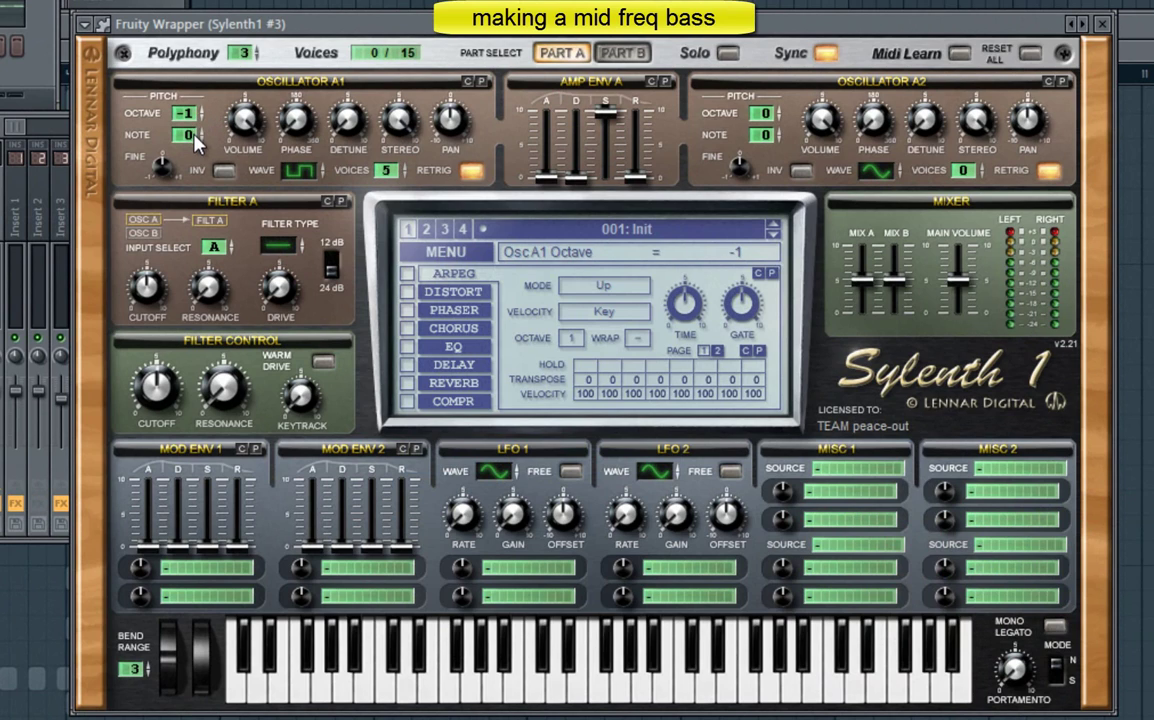
key("z")
scroll(880, 172, "down", 4)
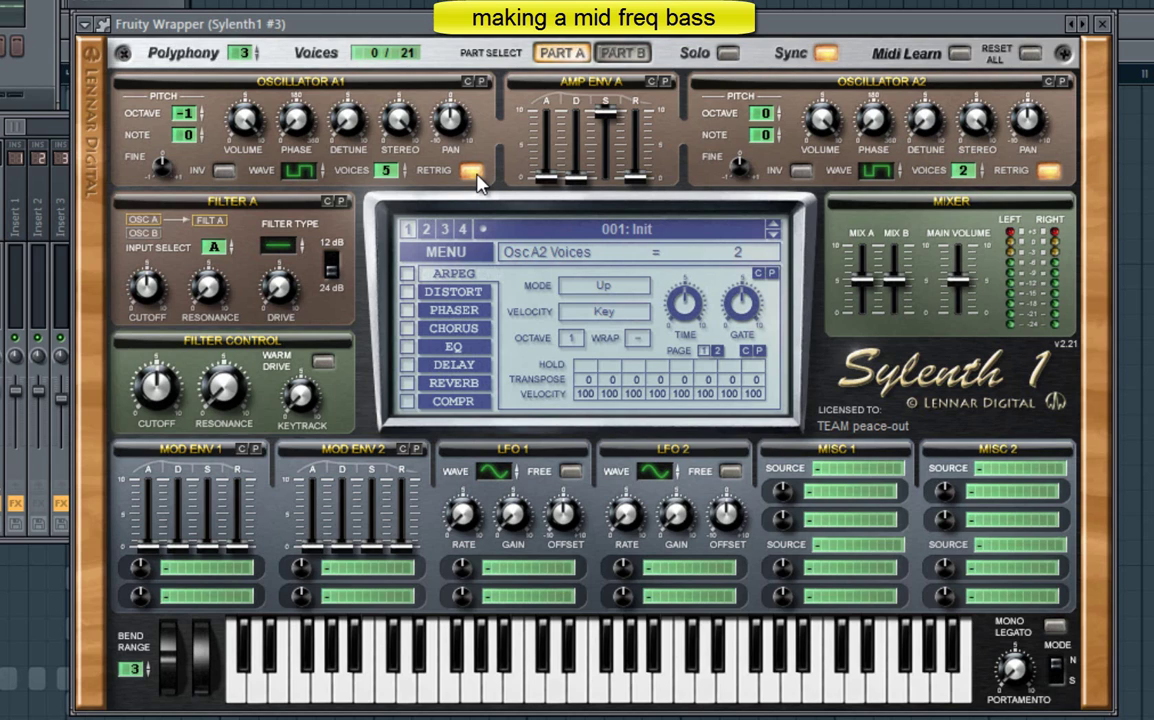
- Reduce oscillator A1 to 4 voices, turn off retrigger on A1 and A2, and set their detune to 3.05 and 3.19
scroll(388, 171, "down", 1)
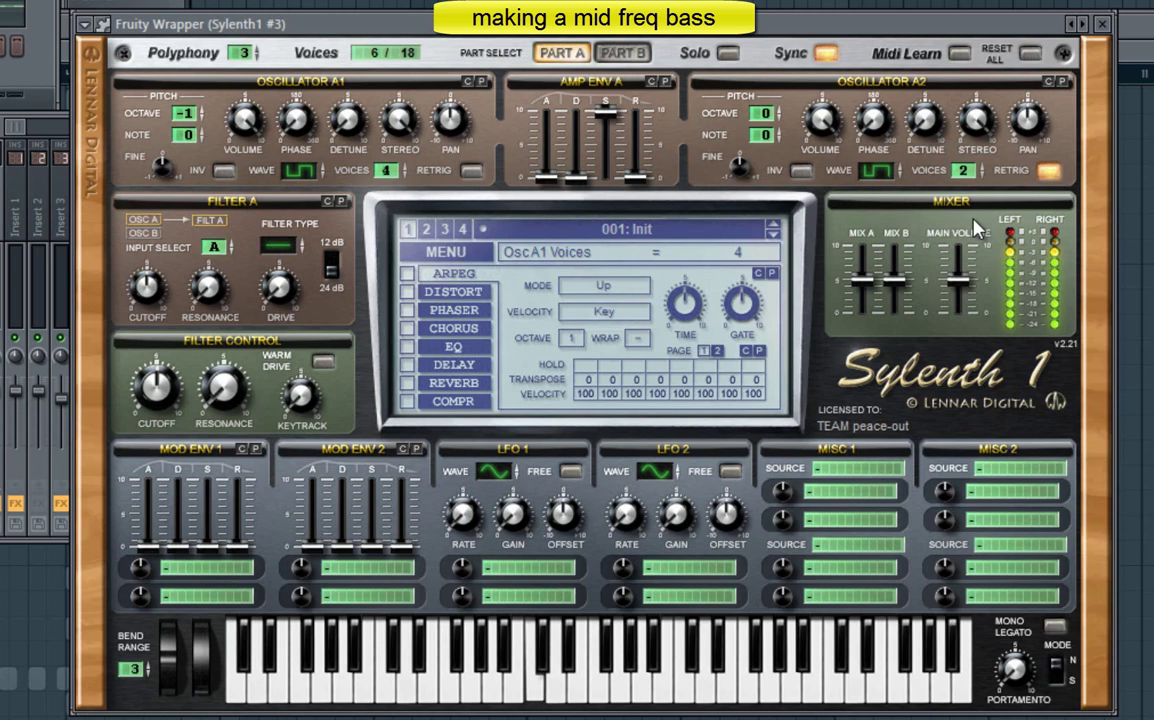
left_click(1049, 173)
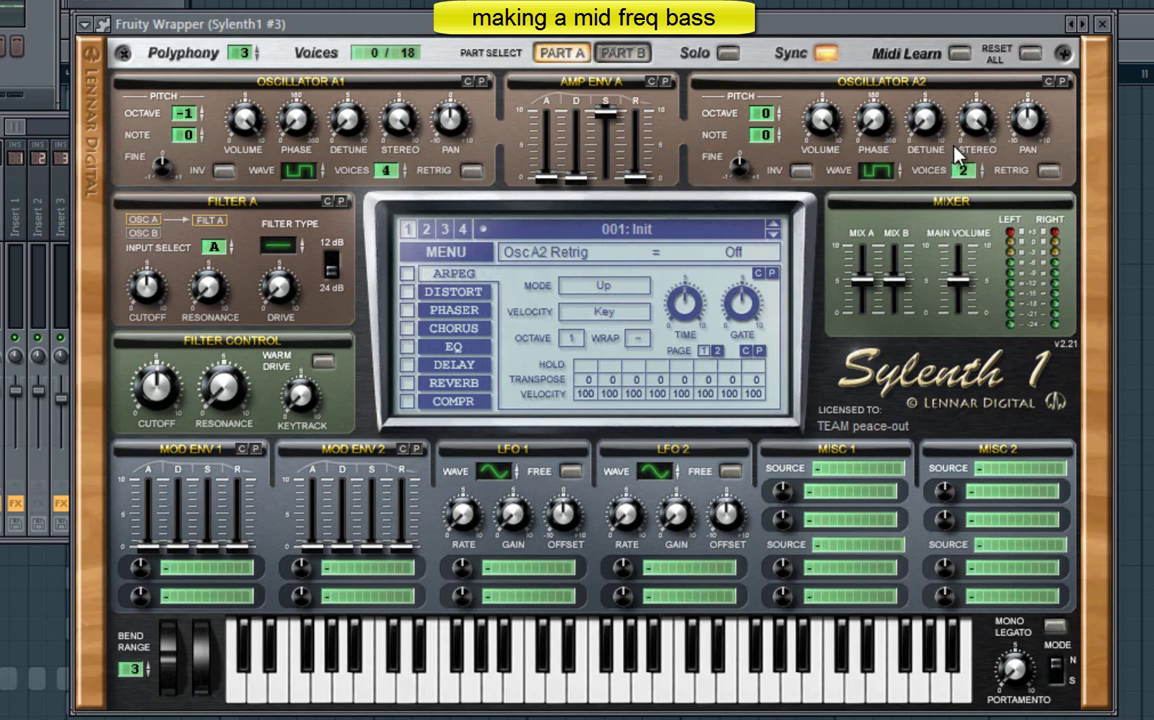
left_click_drag(925, 128, 925, 46)
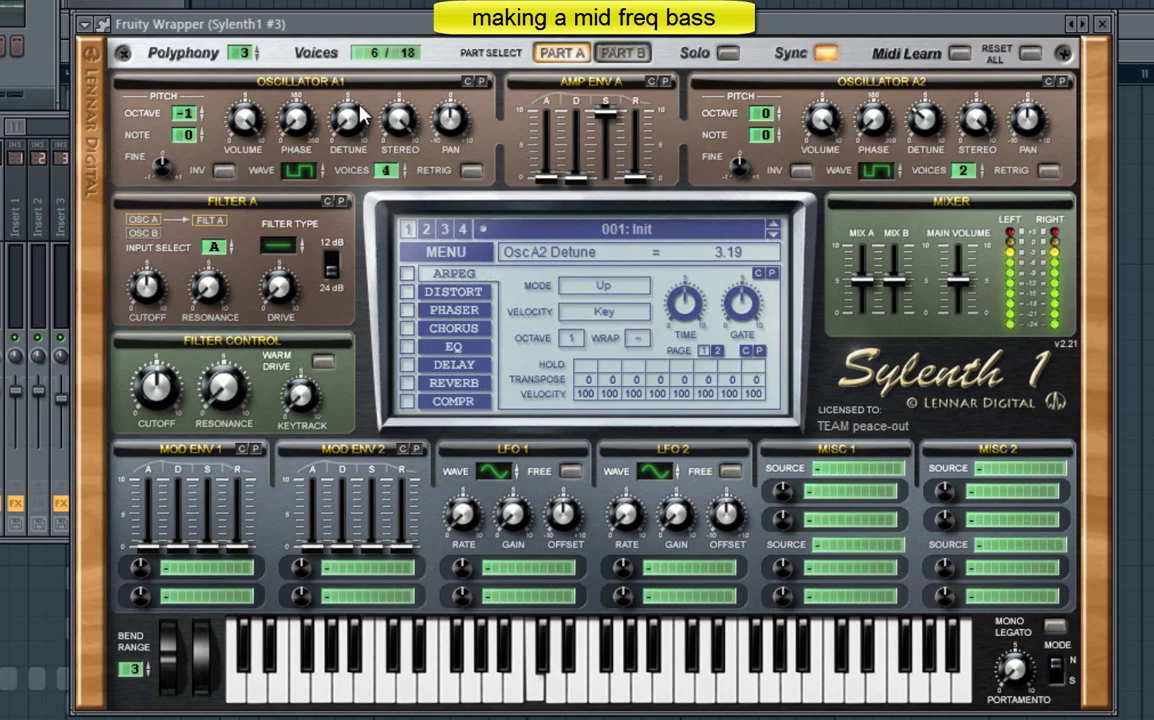
left_click_drag(362, 115, 327, 48)
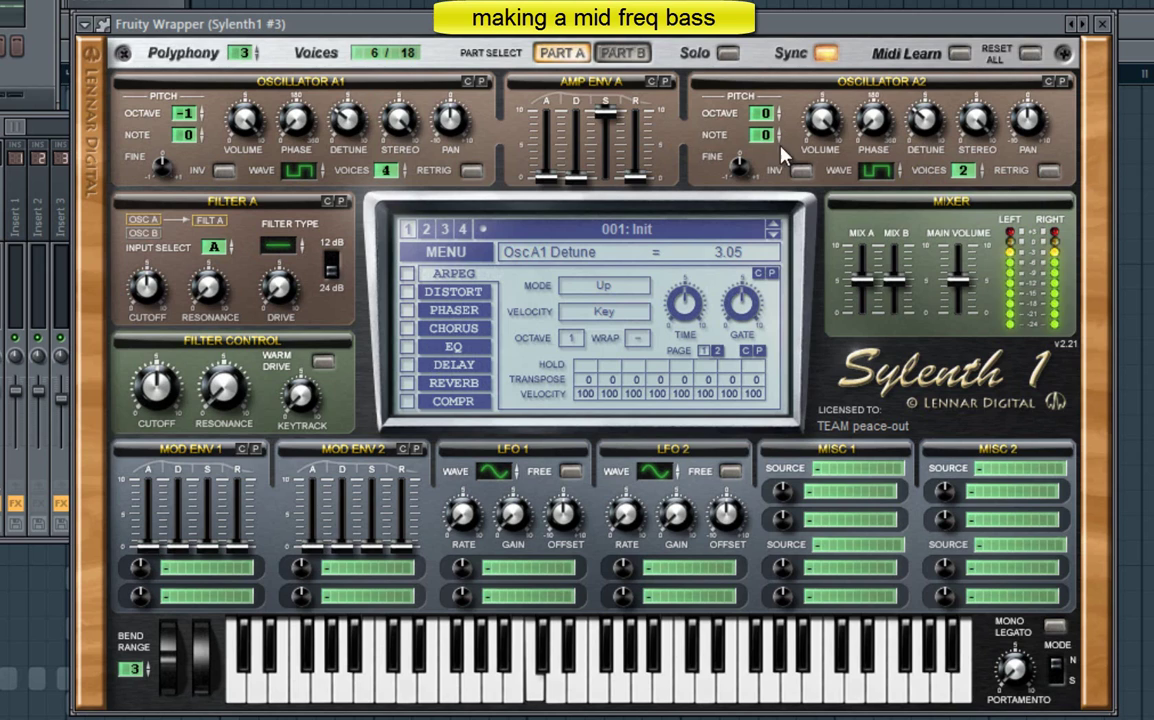
- In Part B, set oscillator B1 to a Pulse wave with 5 voices at octave -1
left_click(622, 52)
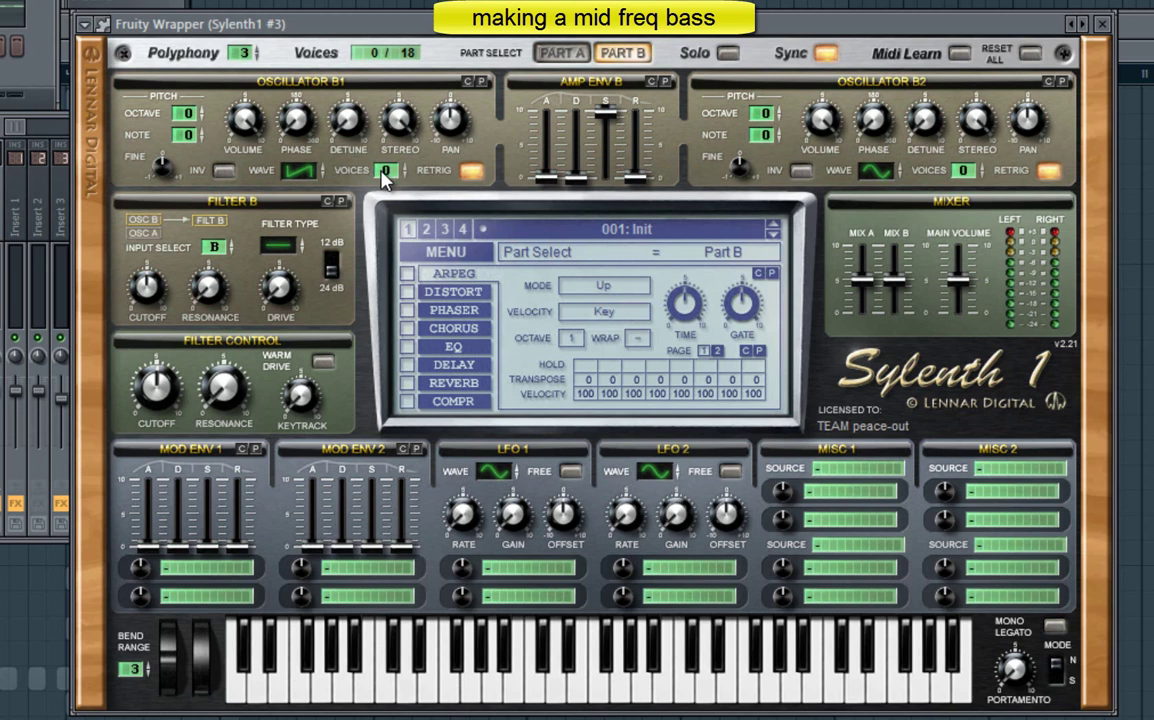
left_click_drag(302, 169, 312, 142)
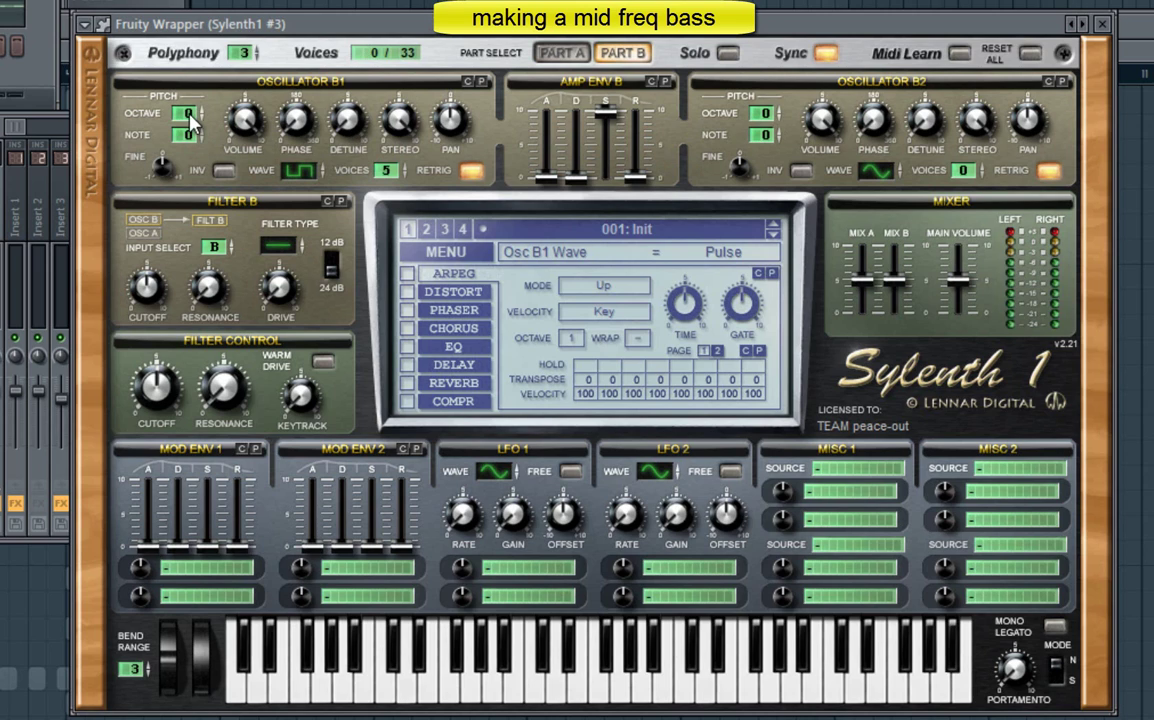
left_click_drag(188, 114, 188, 128)
- Set oscillator B2 to noise with 1 voice and a volume of 1.48, and return to Part A
mouse_move(962, 172)
left_mouse_down()
mouse_move(988, 64)
mouse_move(973, 168)
left_mouse_up()
left_click_drag(887, 167, 921, 14)
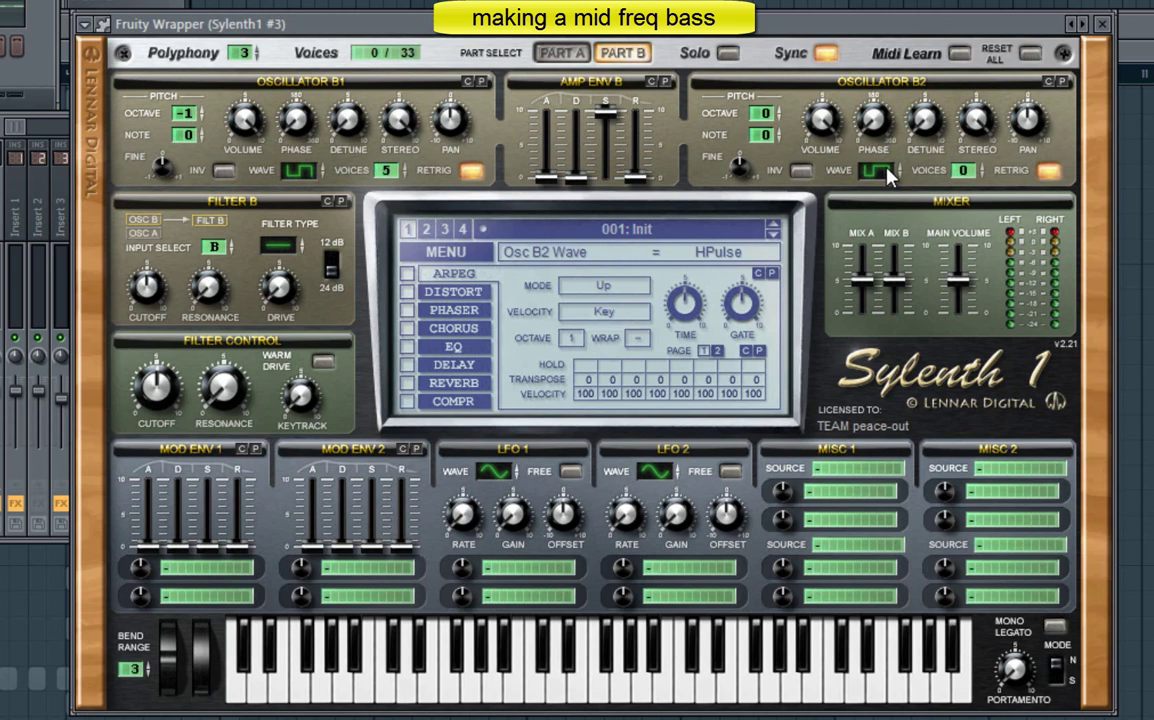
left_click_drag(887, 167, 971, 127)
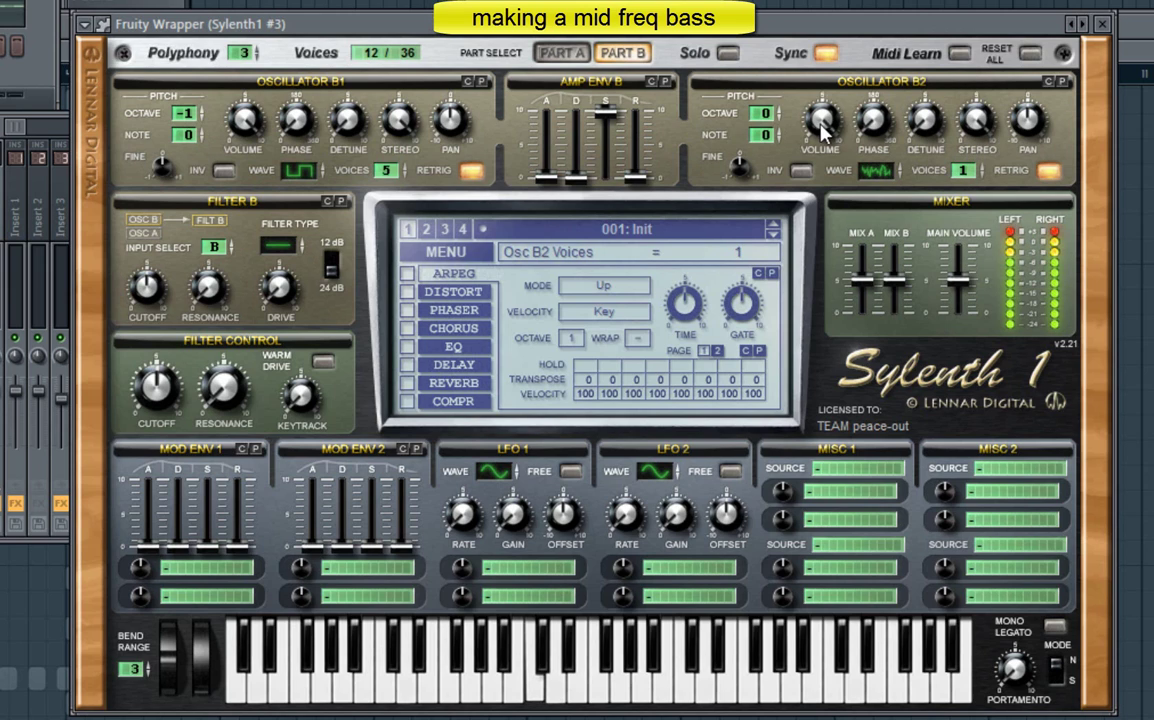
left_click_drag(820, 122, 812, 336)
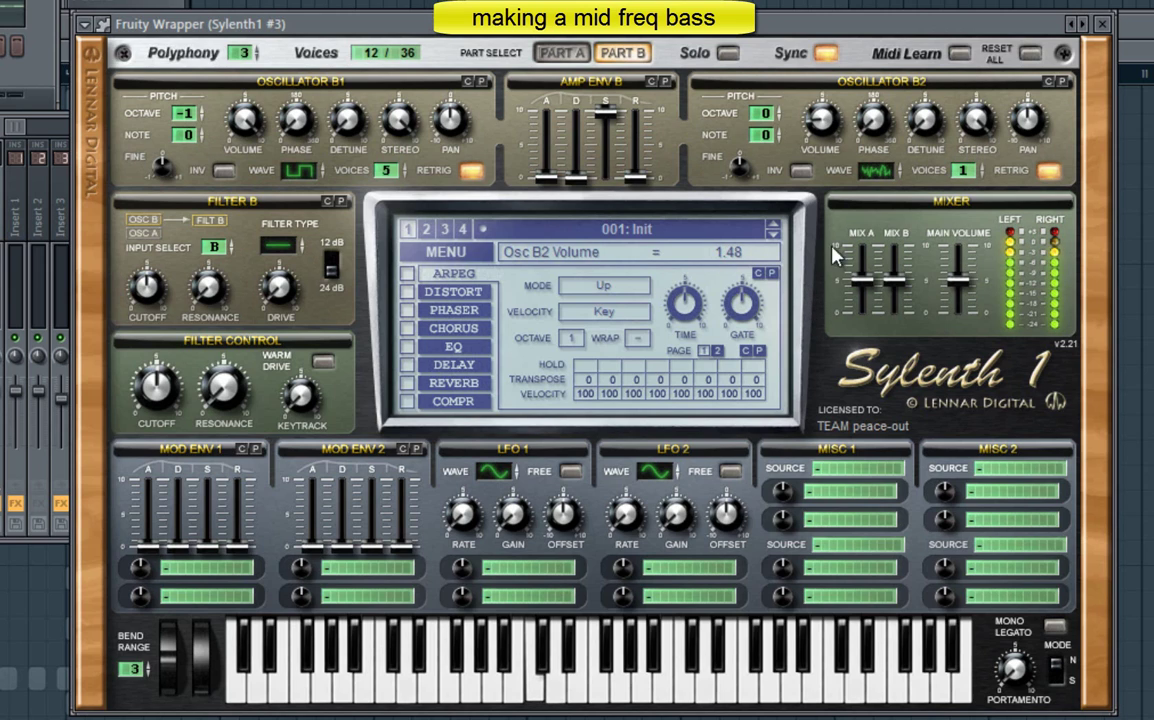
left_click(562, 54)
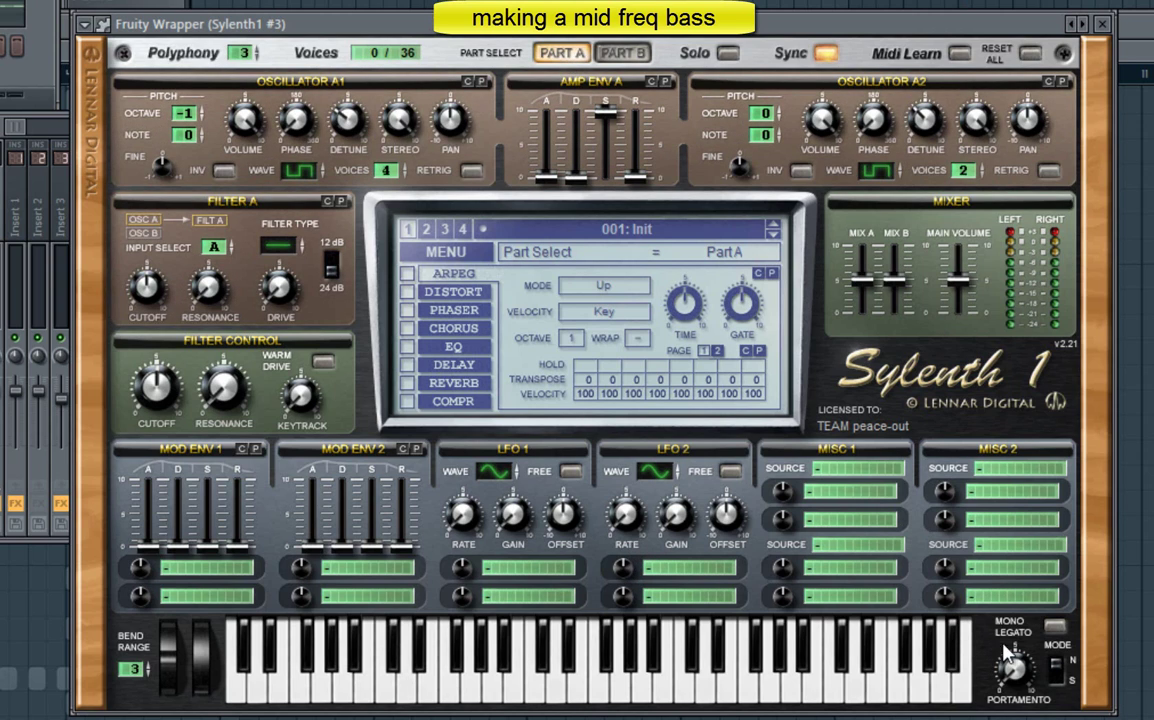
- Enable mono legato with the portamento mode on Slide and a portamento time of 5.81
left_click_drag(1008, 650, 1022, 630)
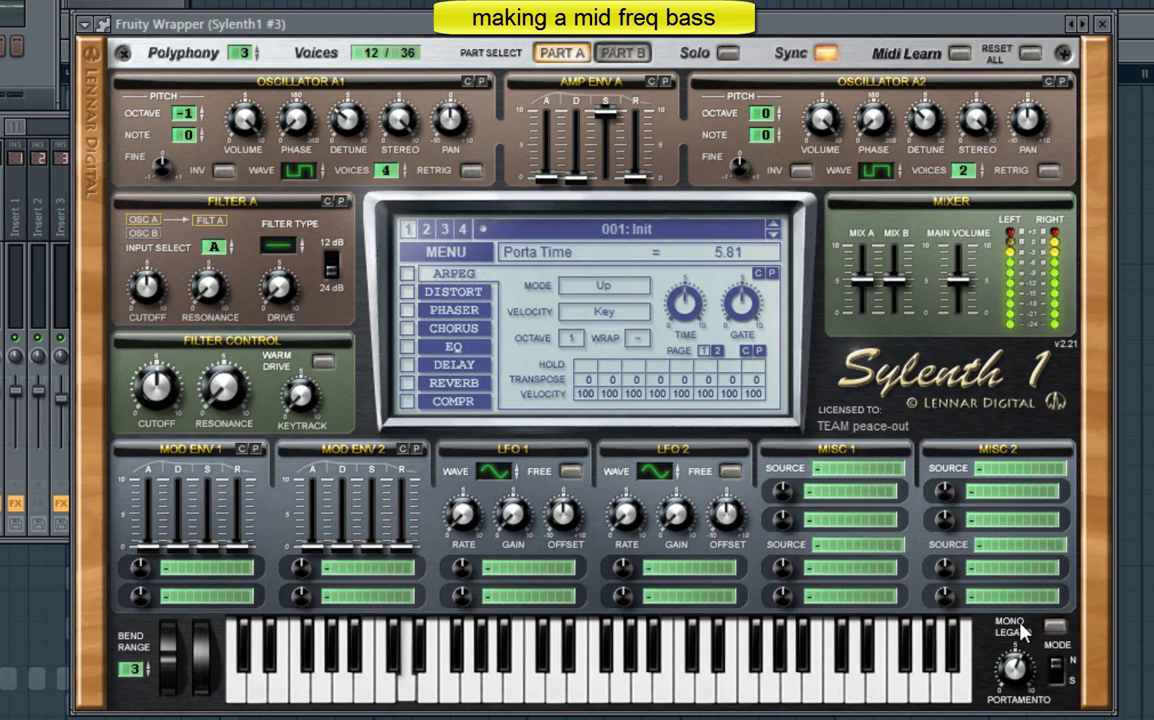
left_click(1054, 627)
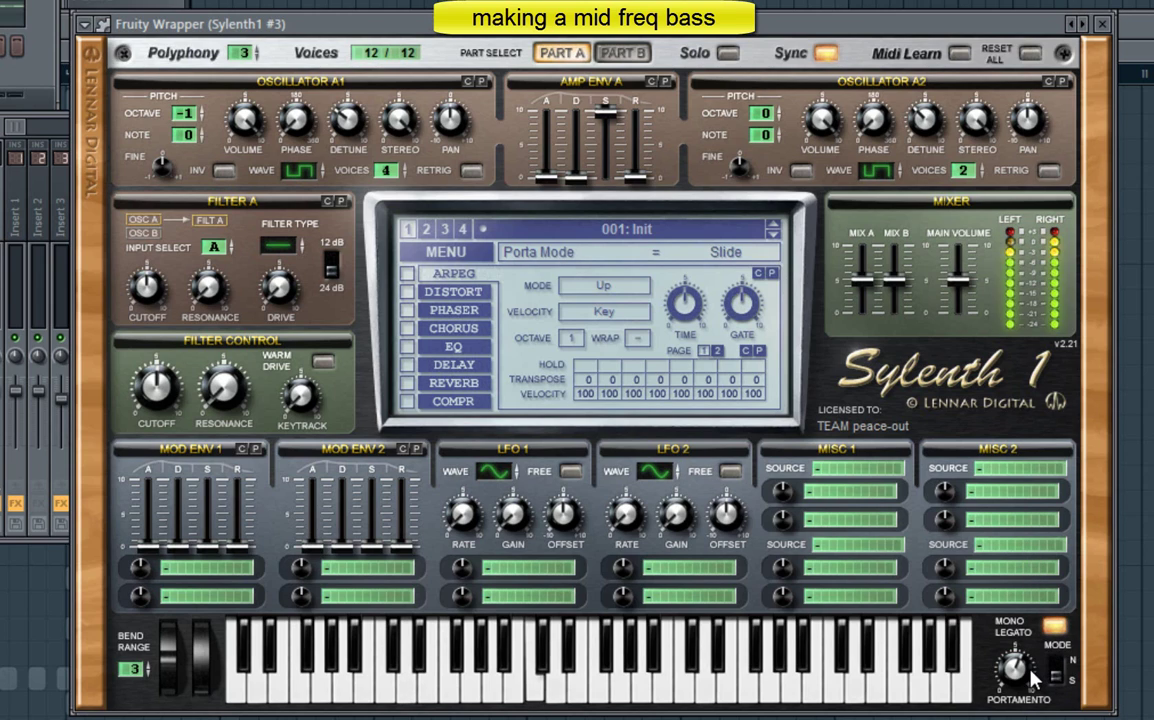
left_click_drag(1031, 670, 1028, 672)
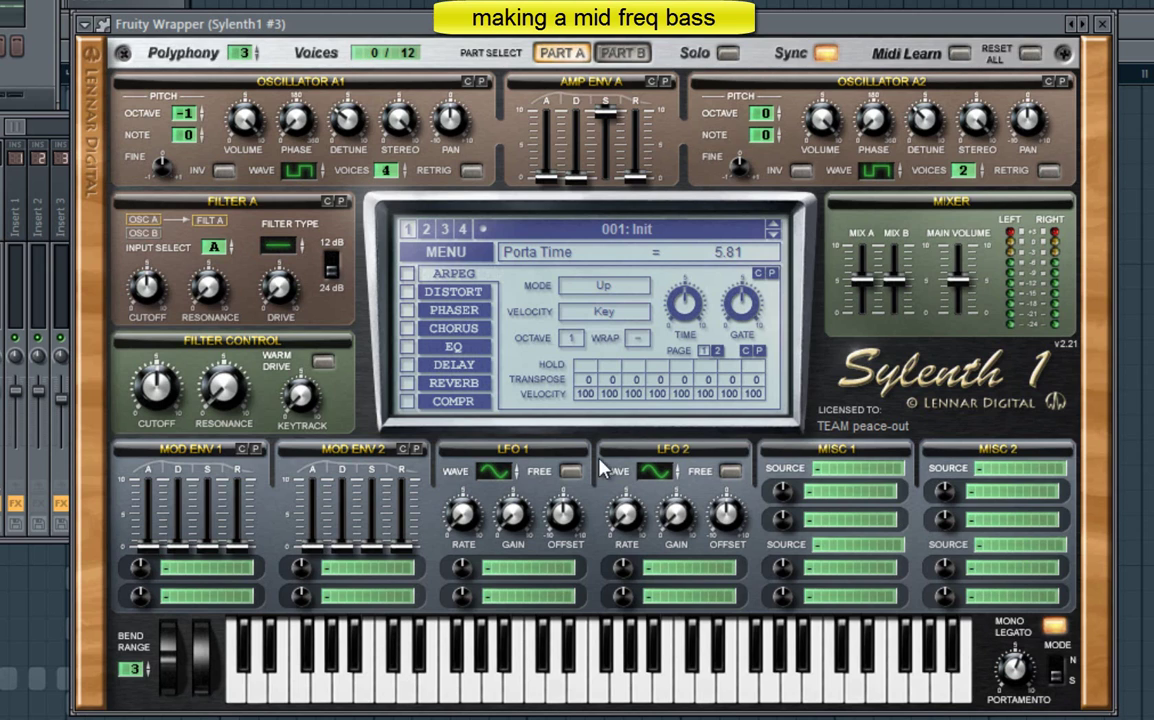
- Set the filter type to low-pass in Parts A and B, and the filter control cutoff to 21341.28 Hz
left_click(304, 241)
left_click(620, 54)
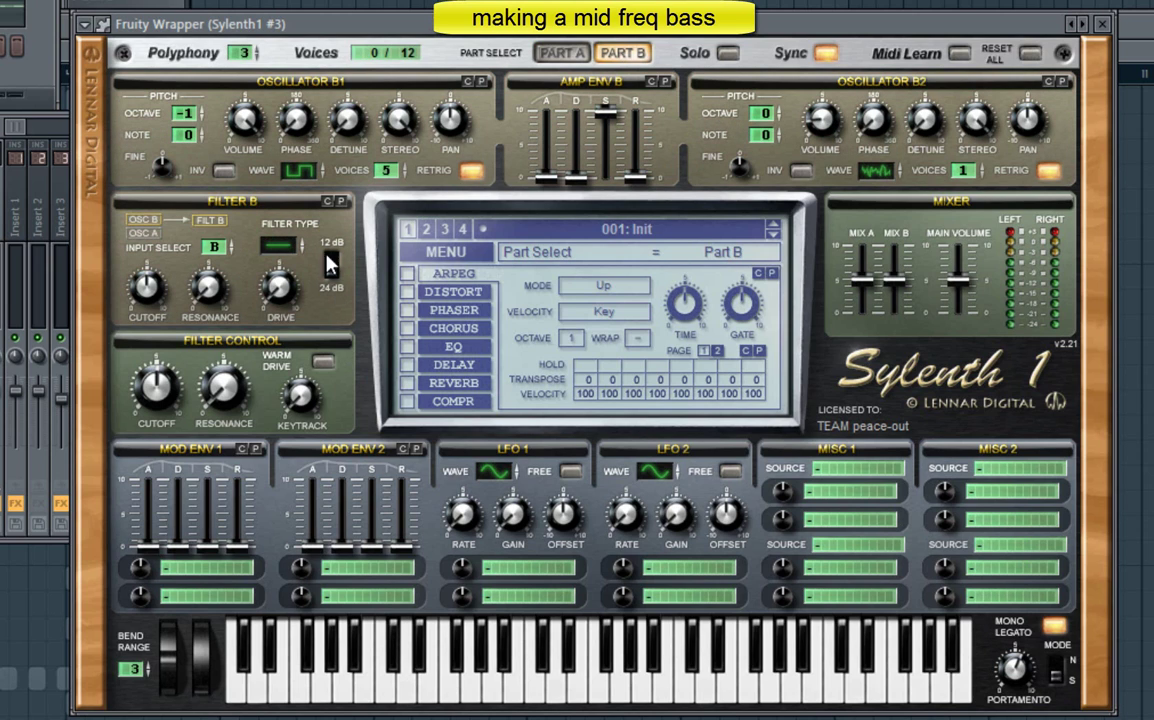
left_click(559, 54)
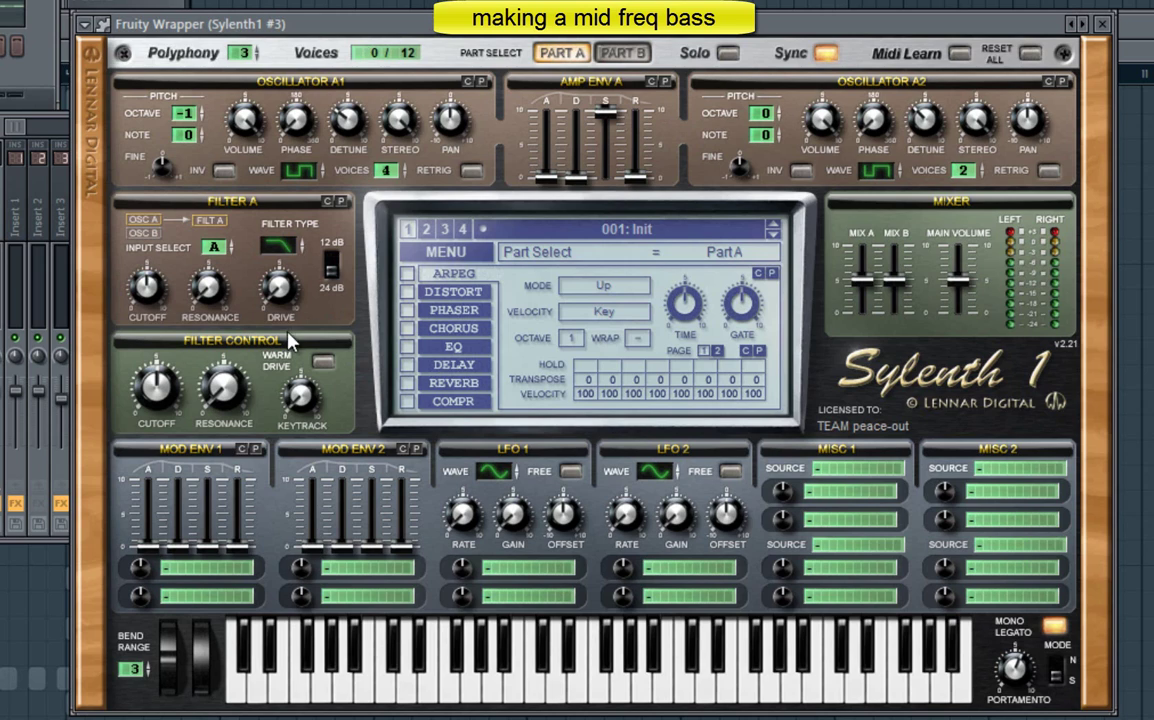
left_click_drag(158, 388, 167, 113)
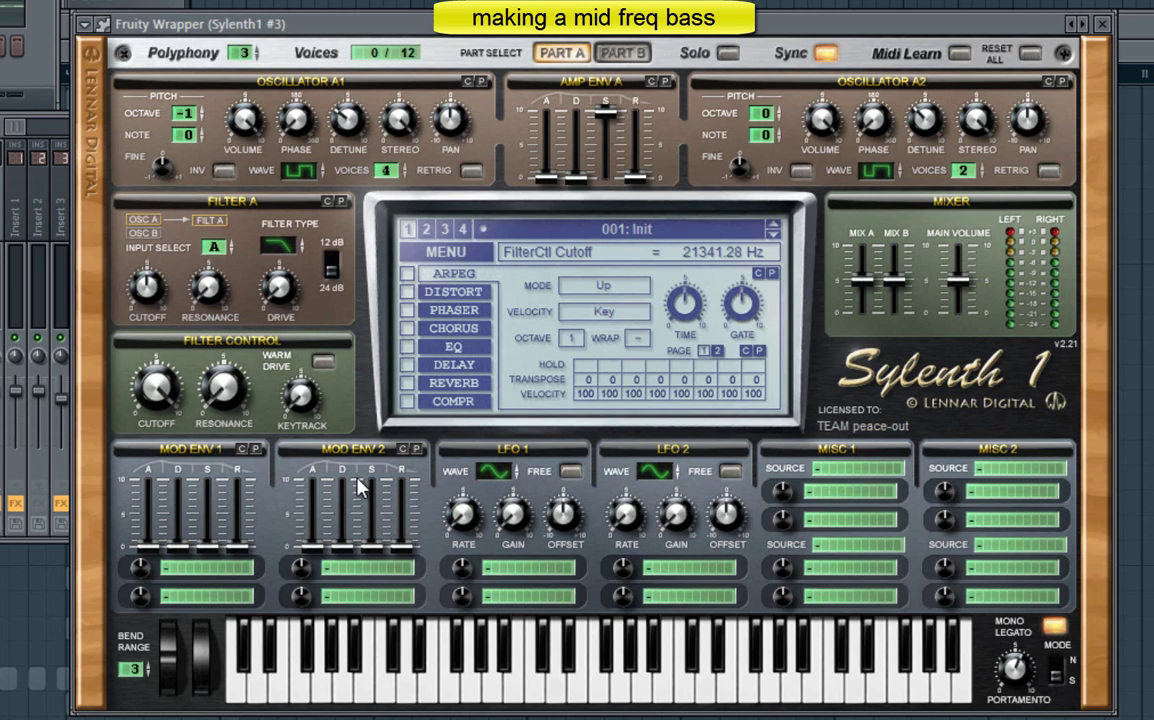
- Set the filter drive to 0.81 in both Part A and Part B
left_click_drag(280, 290, 262, 248)
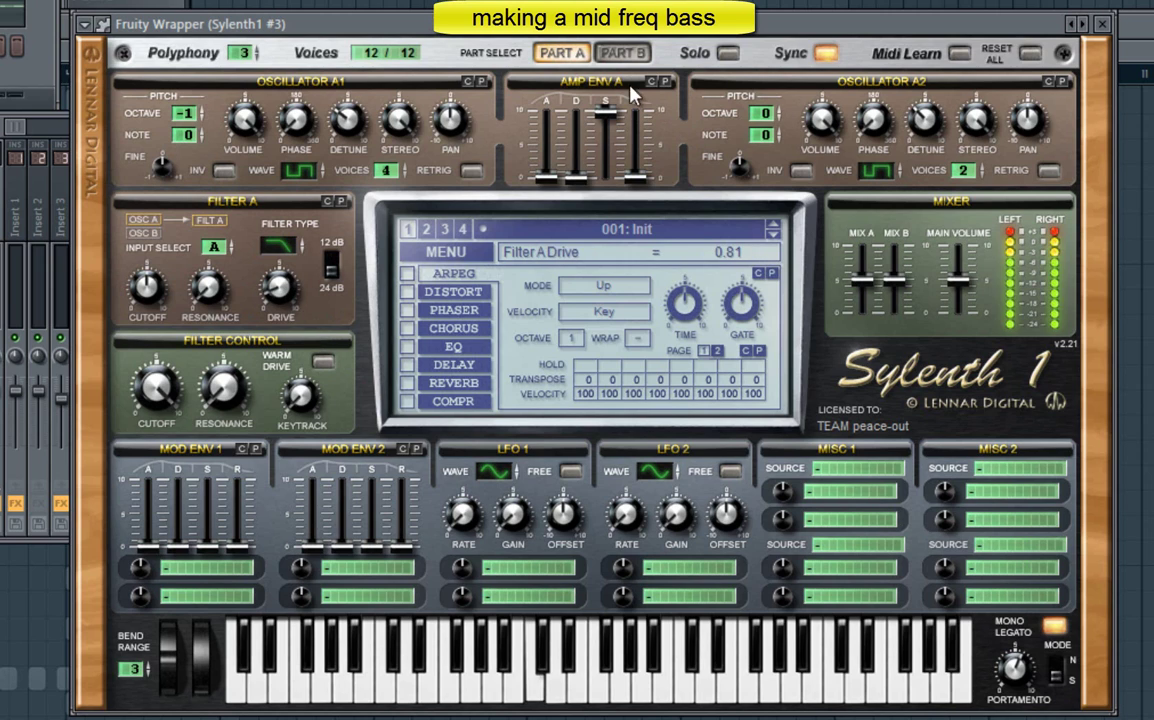
left_click(622, 53)
left_click_drag(298, 303, 313, 280)
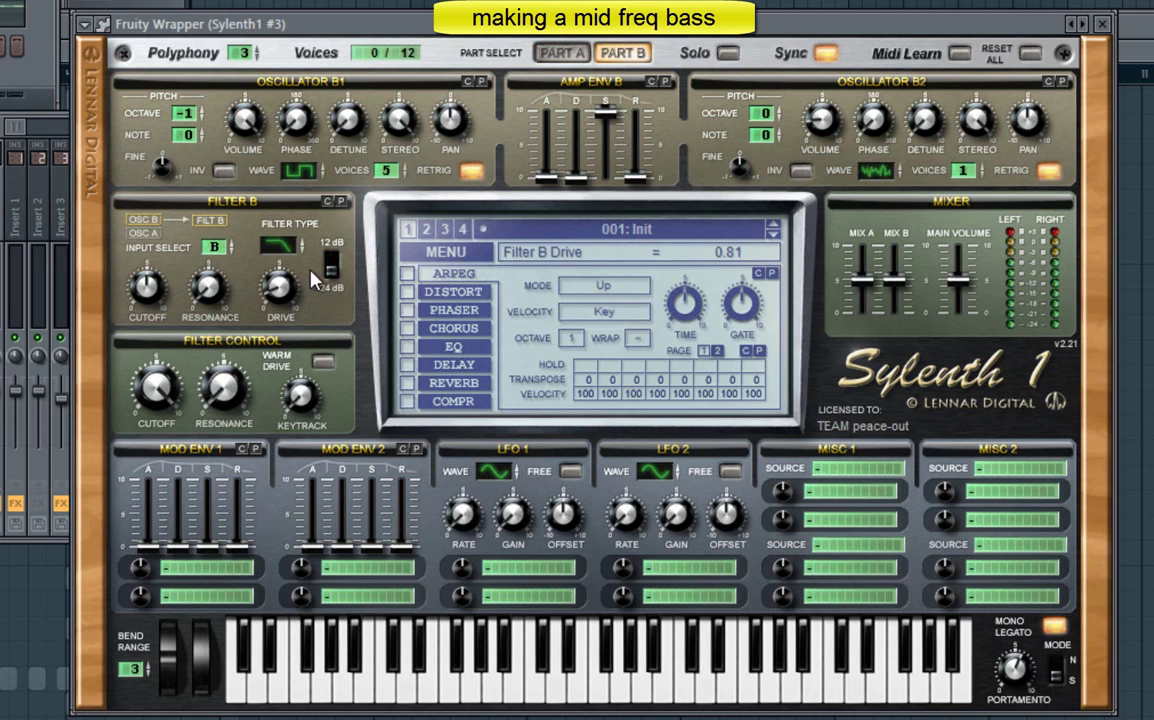
- Switch on the EQ effect and adjust its bass, treble and treble frequency settings
left_click(457, 369)
left_click(458, 382)
left_click(438, 347)
left_click(408, 347)
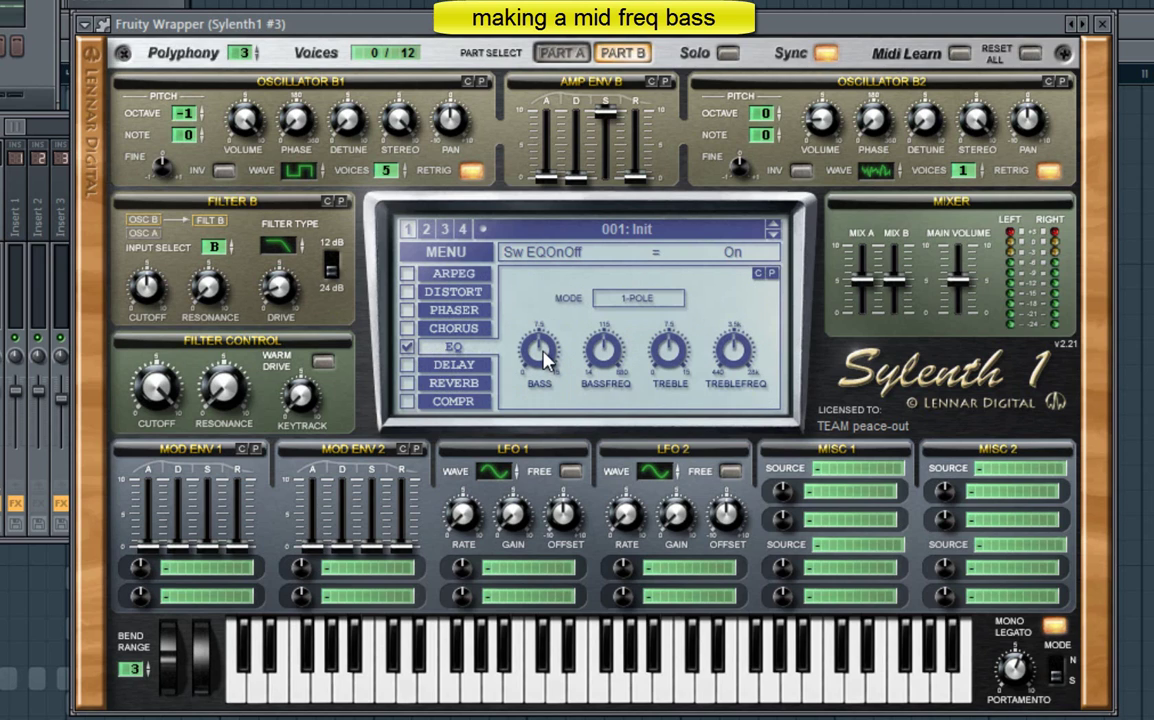
left_click(541, 350)
left_click_drag(545, 353, 604, 335)
left_click_drag(669, 357, 674, 440)
left_click_drag(727, 365, 729, 420)
- Switch on OverDrive distortion with an amount of 2.67 and reduce its dry/wet mix
left_click(408, 292)
left_click(455, 291)
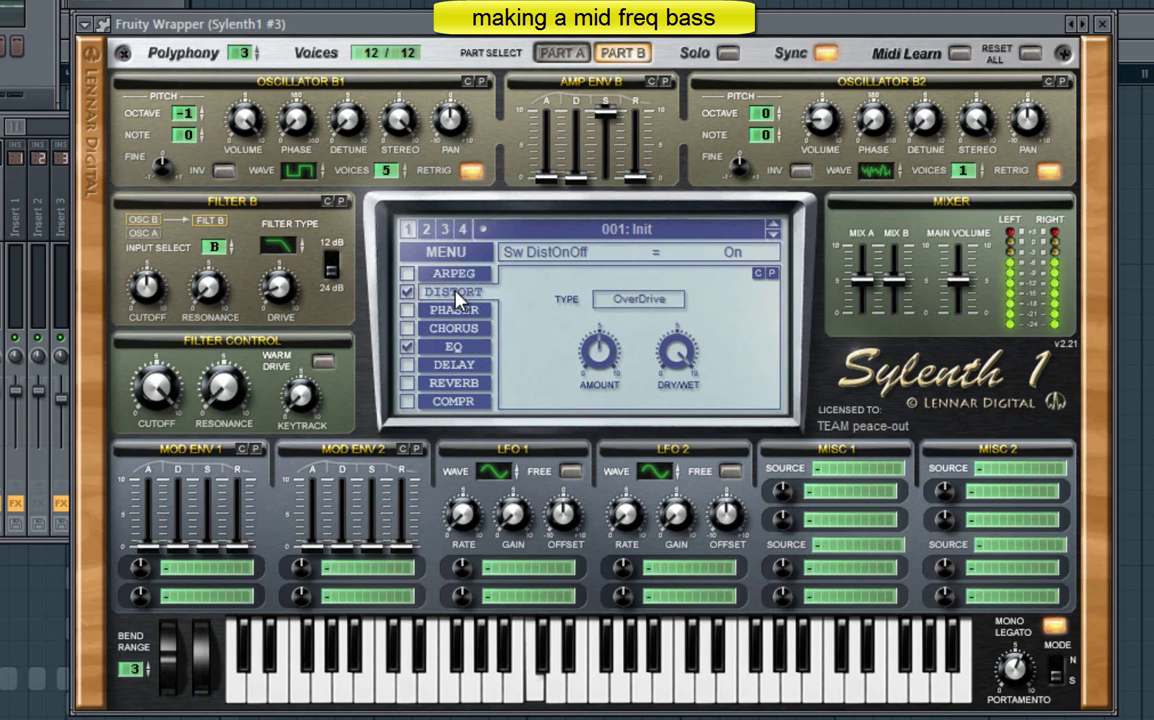
mouse_move(613, 362)
left_mouse_down()
mouse_move(676, 365)
mouse_move(594, 373)
left_mouse_up()
left_click_drag(688, 350, 690, 344)
left_click_drag(605, 357, 605, 365)
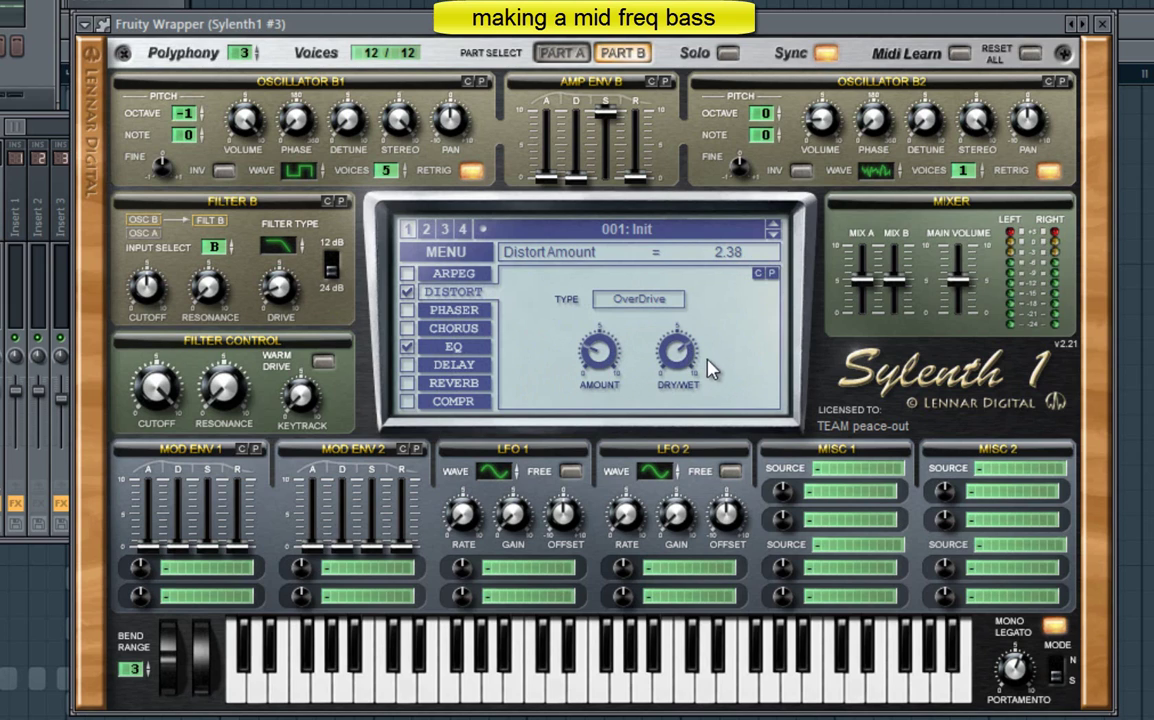
left_click_drag(687, 357, 687, 360)
left_click_drag(604, 365, 604, 360)
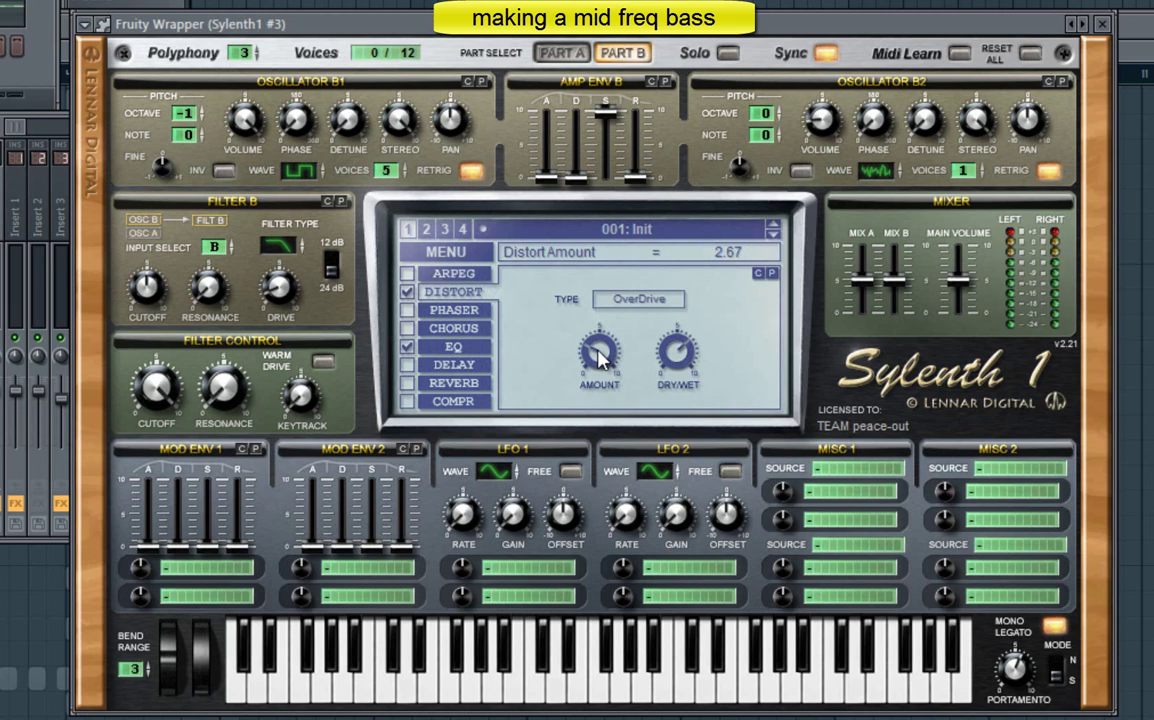
- Switch on the chorus effect and set its dry/wet mix to 15.24 %
left_click(407, 328)
left_click(453, 328)
left_click_drag(736, 372, 733, 455)
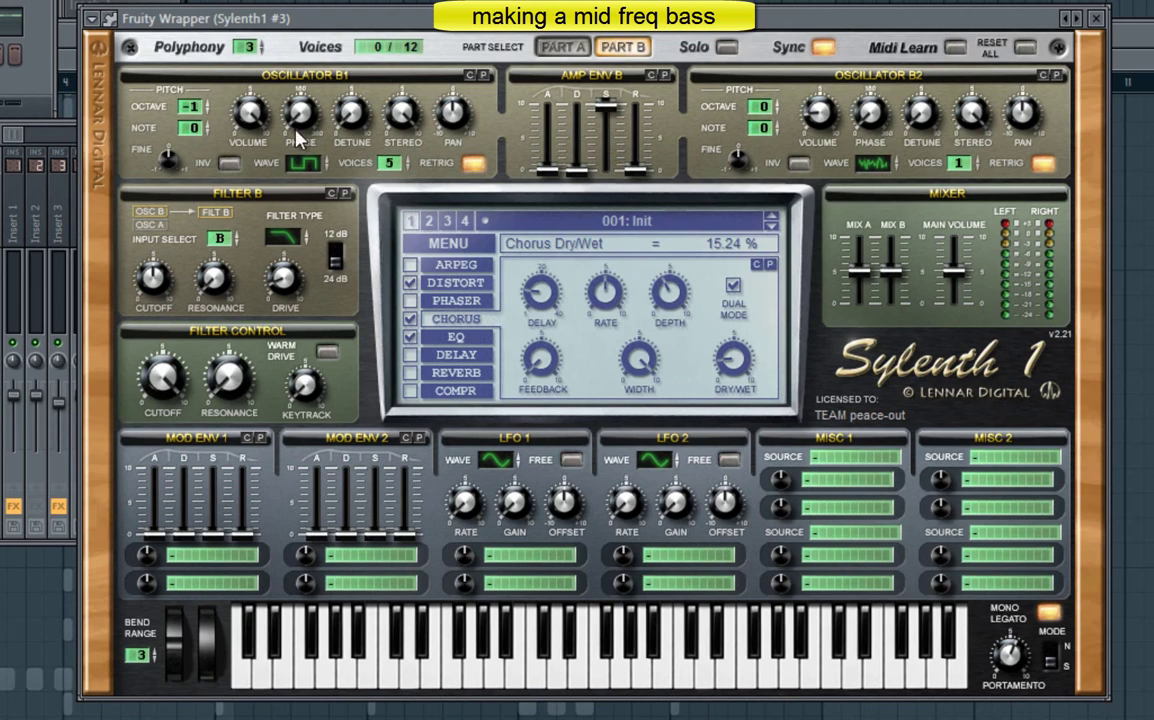
- Enable the arpeggiator, adjust its time and set its gate to 72.38 %
left_click(456, 267)
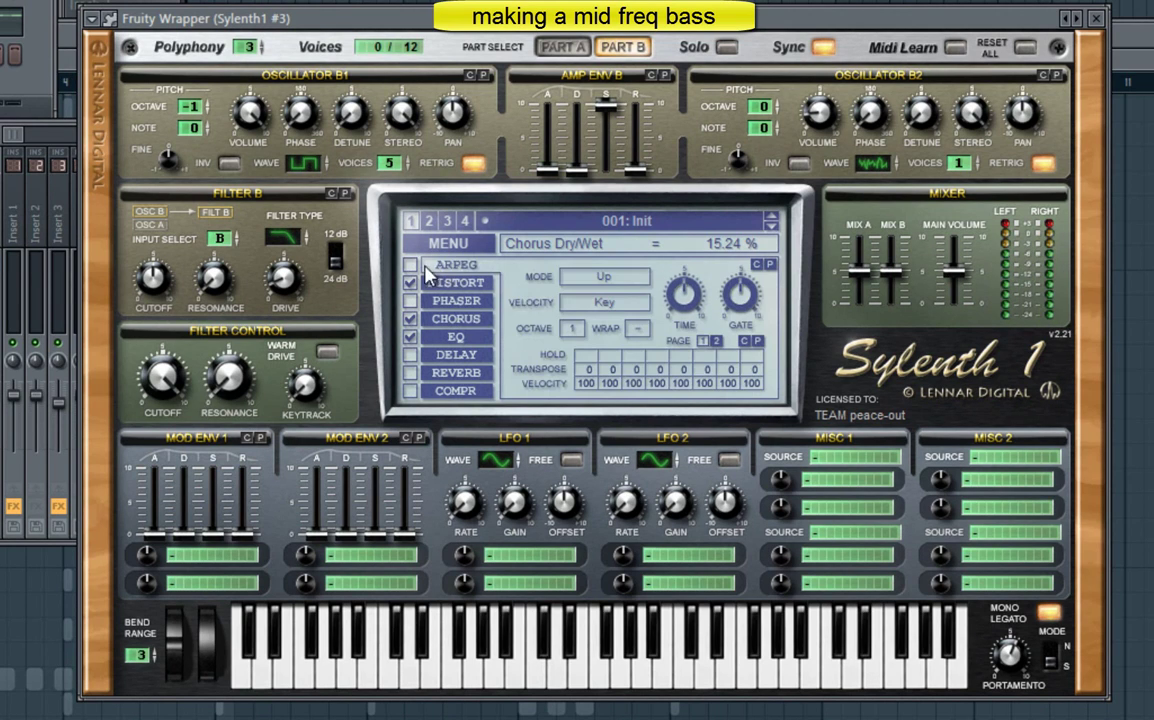
left_click(410, 264)
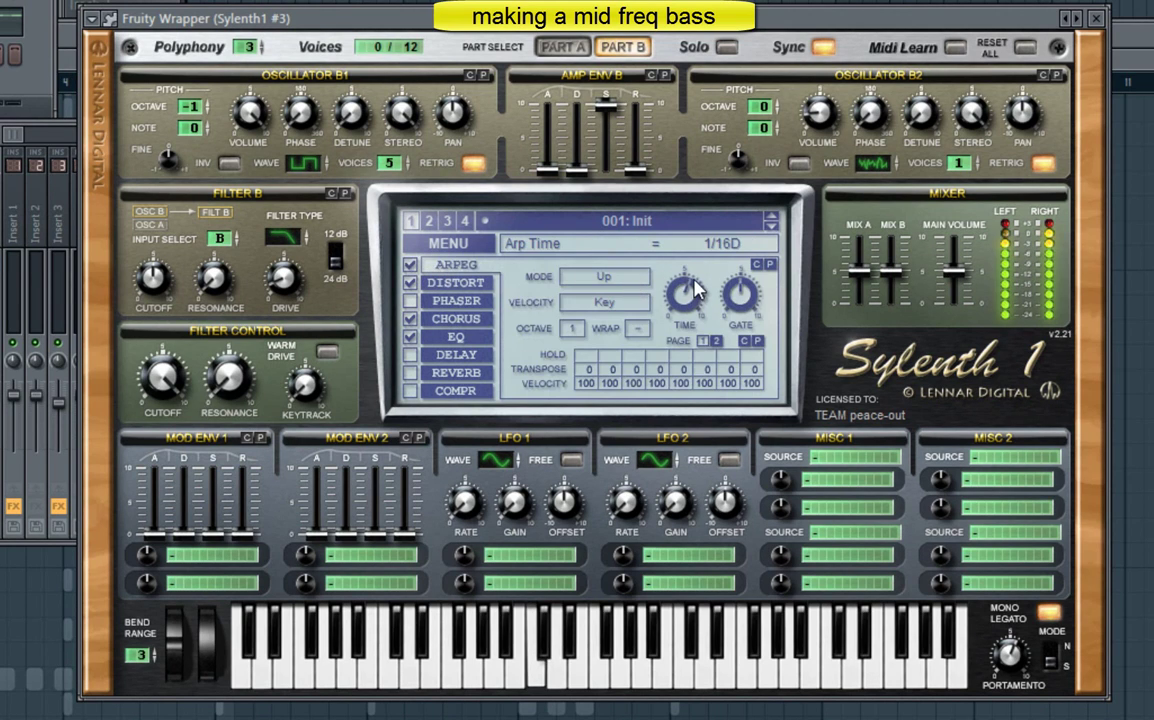
left_click_drag(697, 289, 748, 240)
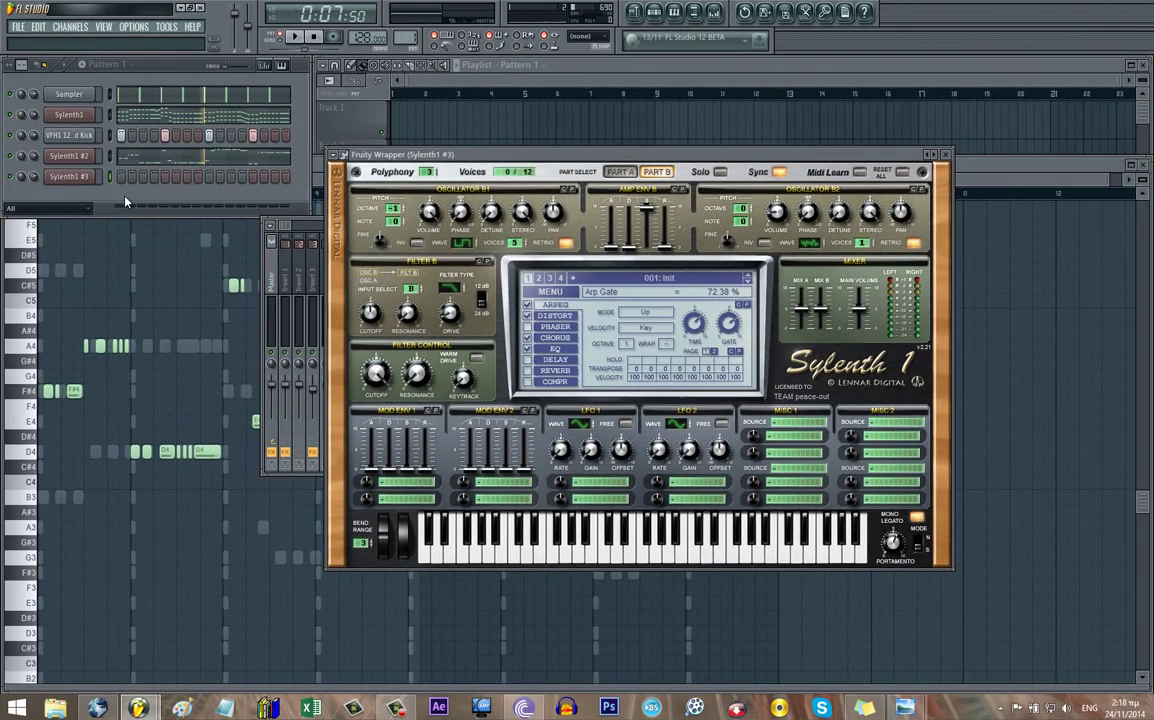
- Open the Sylenth1 #3 piano roll and copy the Sylenth1 #2 bassline into Pattern 2 as a guide
right_click(87, 179)
left_click(118, 189)
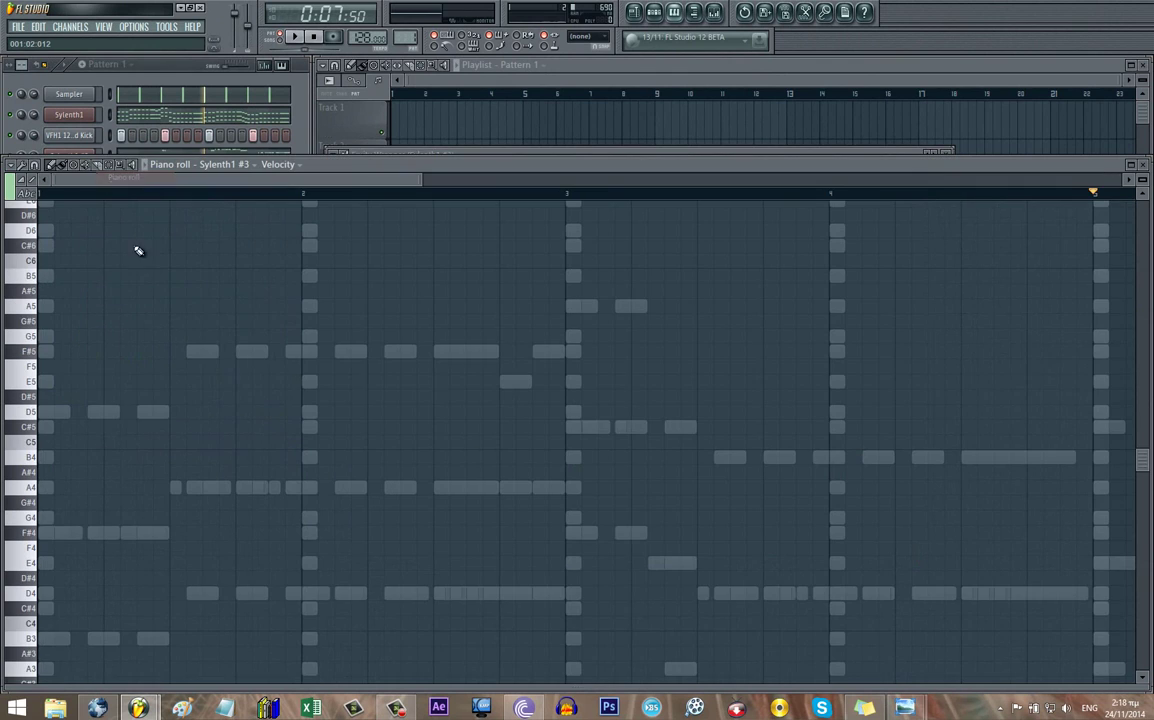
scroll(124, 499, "down", 2)
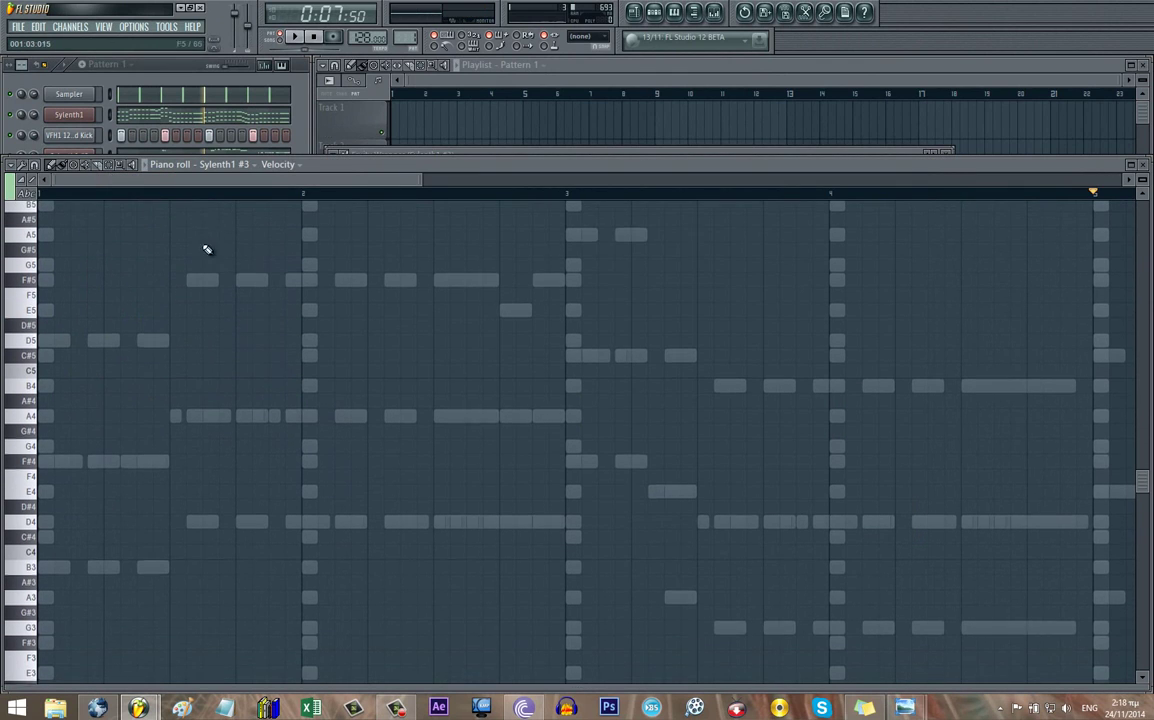
left_click(155, 144)
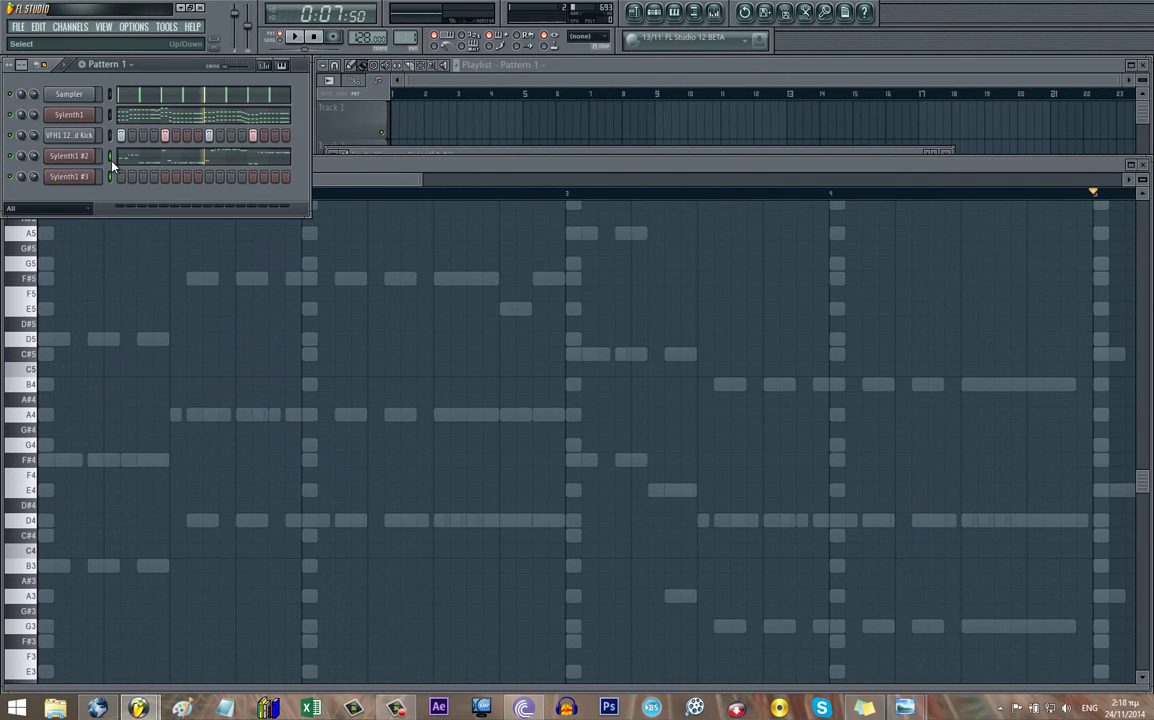
key("KP_Add")
key("ctrl+v")
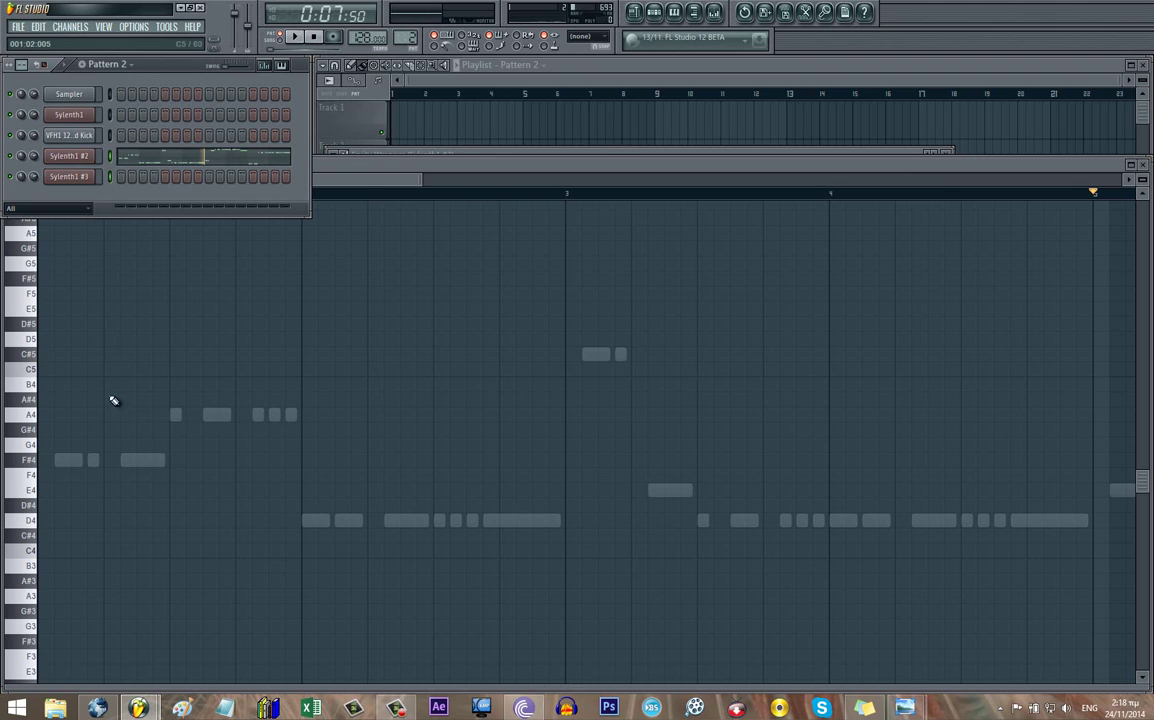
- Draw three short consecutive F#4 notes over the first bassline notes in bar 1 and play them back
left_click(78, 466)
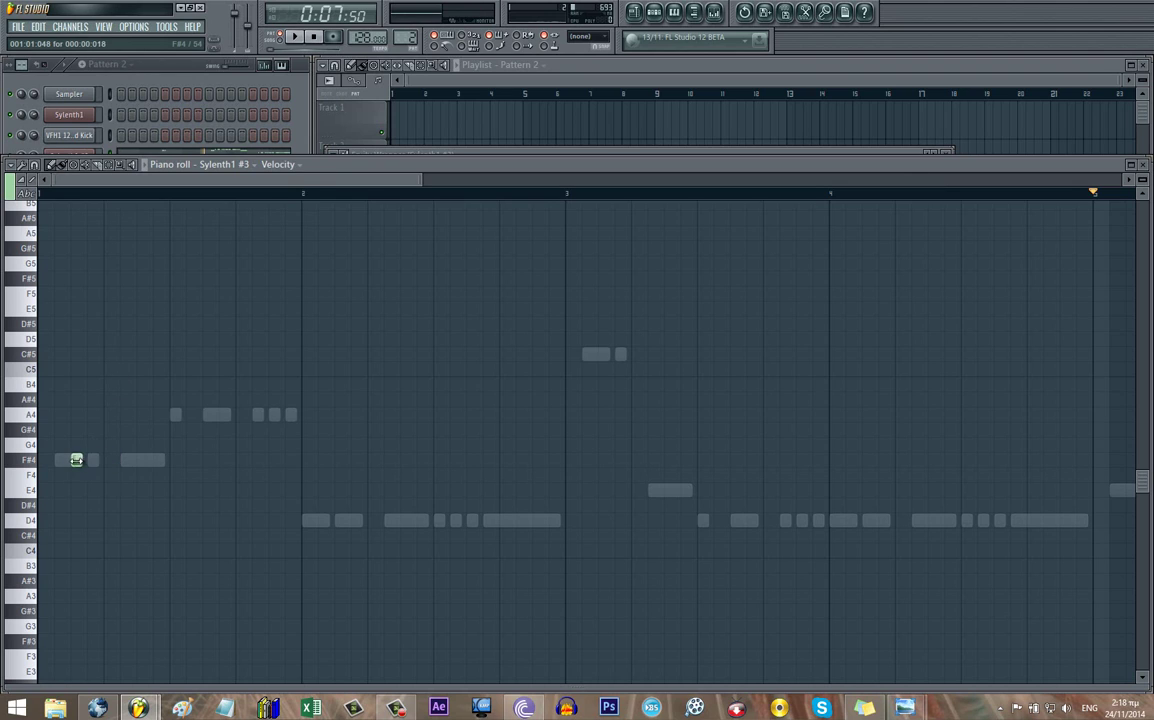
left_click(75, 464)
left_click_drag(104, 449, 70, 492)
left_click(60, 461)
left_click(93, 461)
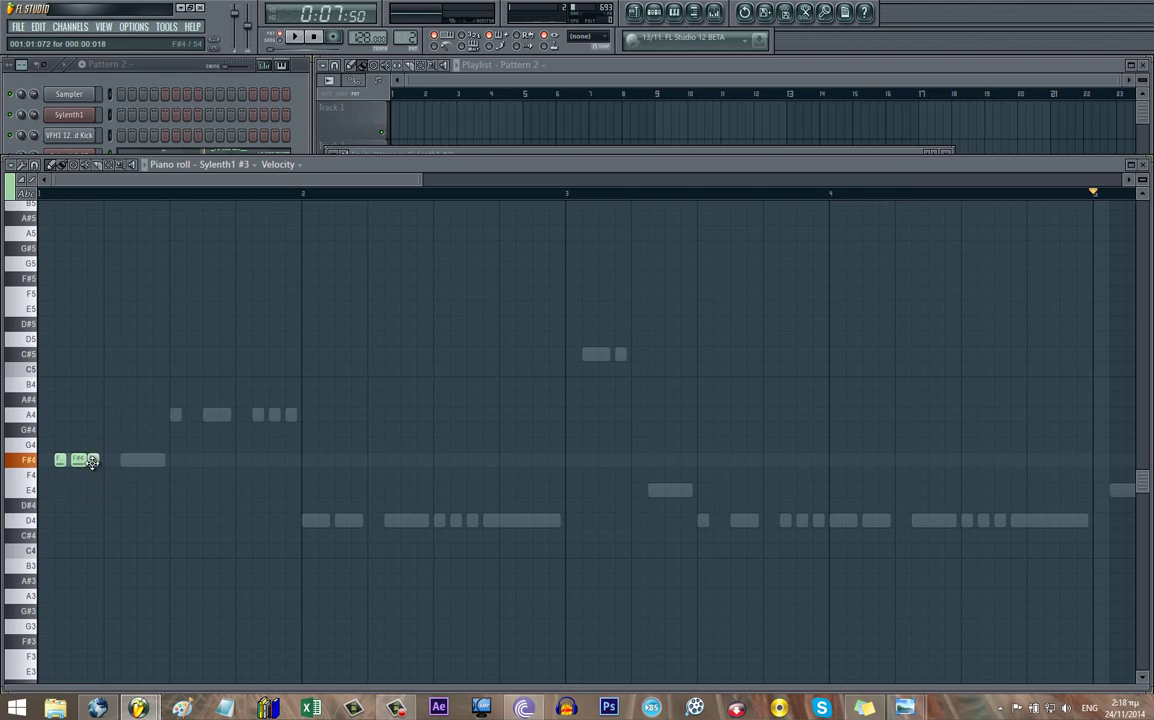
left_click(94, 462)
right_click(63, 463)
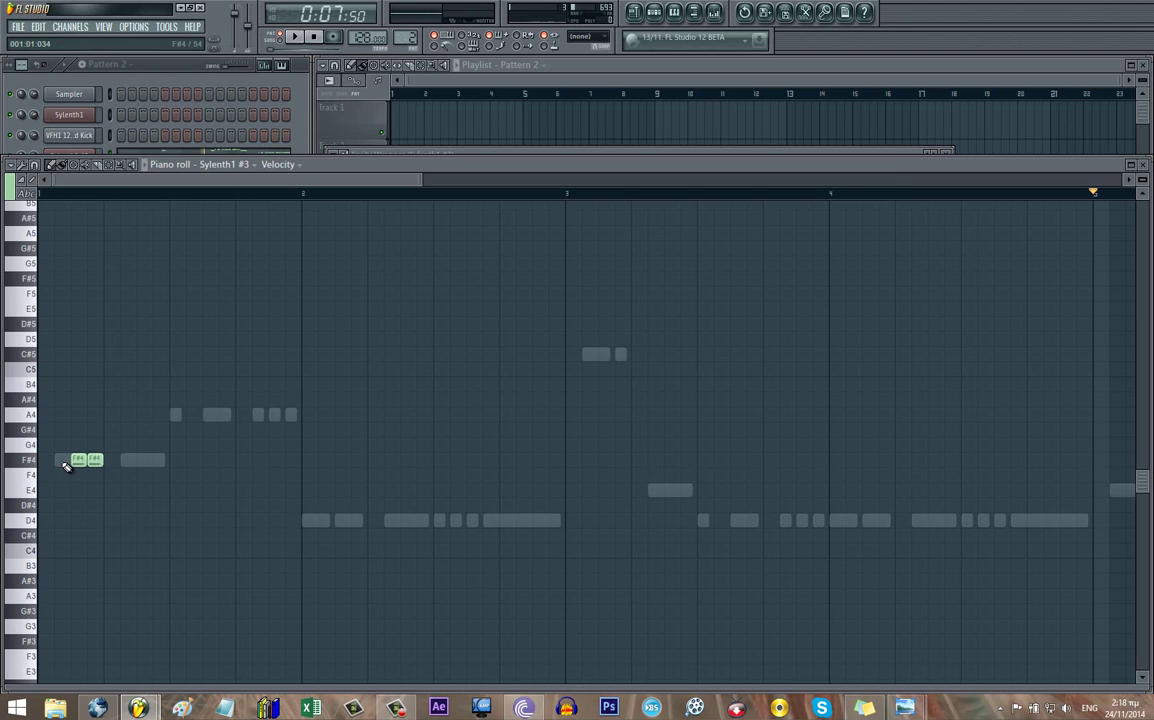
left_click(62, 461)
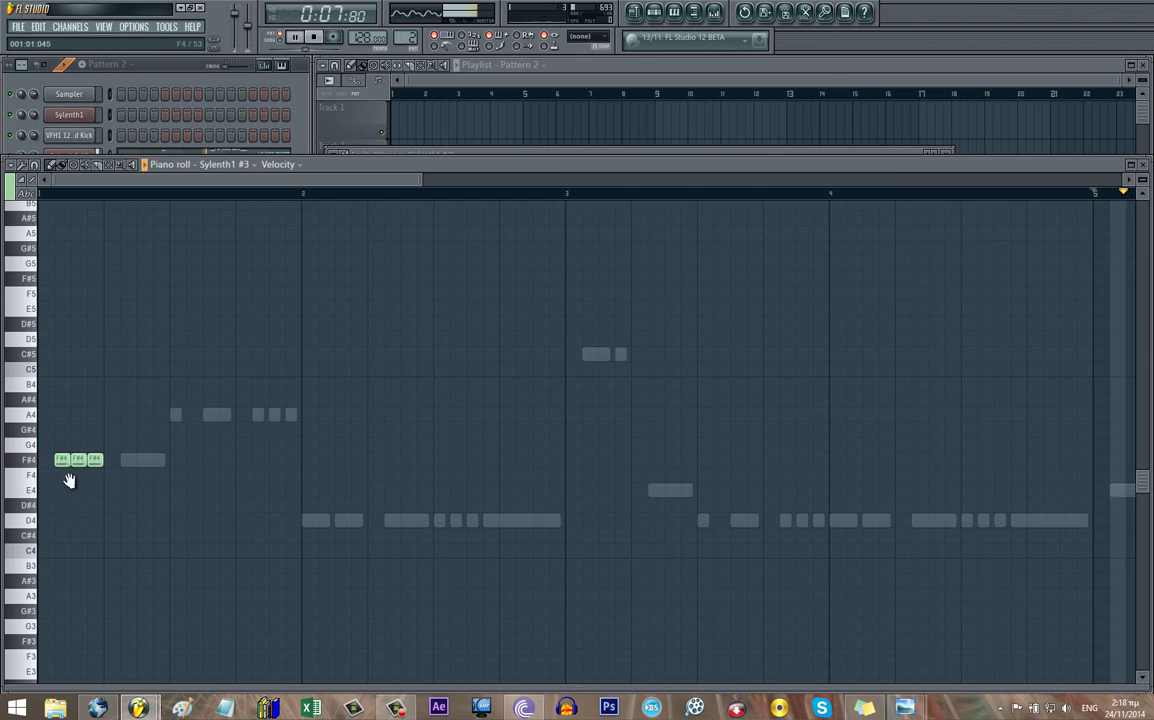
scroll(170, 340, "down", 1)
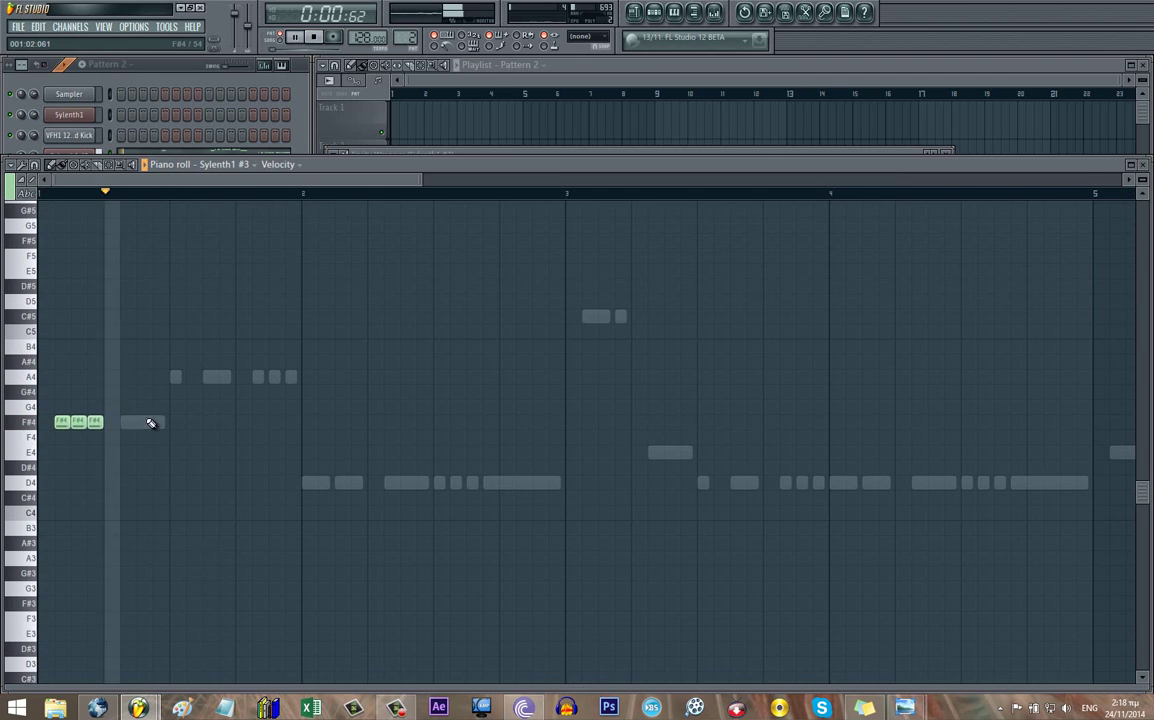
key("space")
- Repeat the three-note F#4 group over the next bassline note, and add two three-note groups on A4 in bar 1
left_click_drag(128, 334, 48, 448)
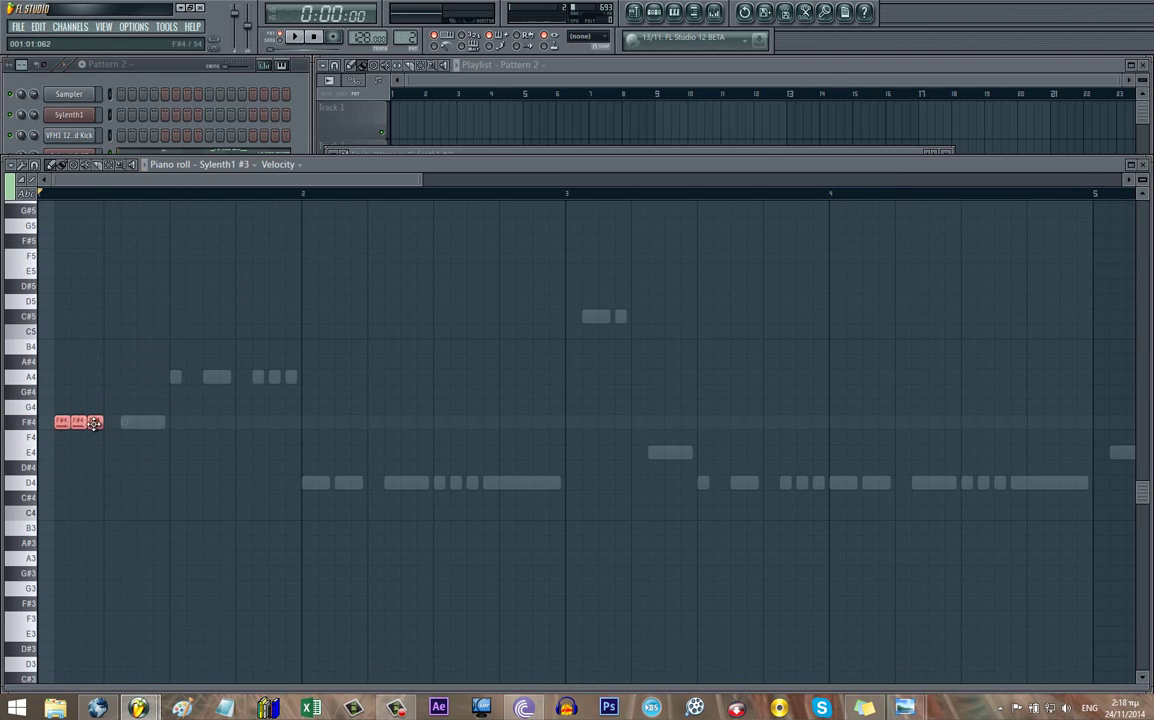
key("ctrl+b")
left_click_drag(147, 426, 216, 375)
key("ctrl+b")
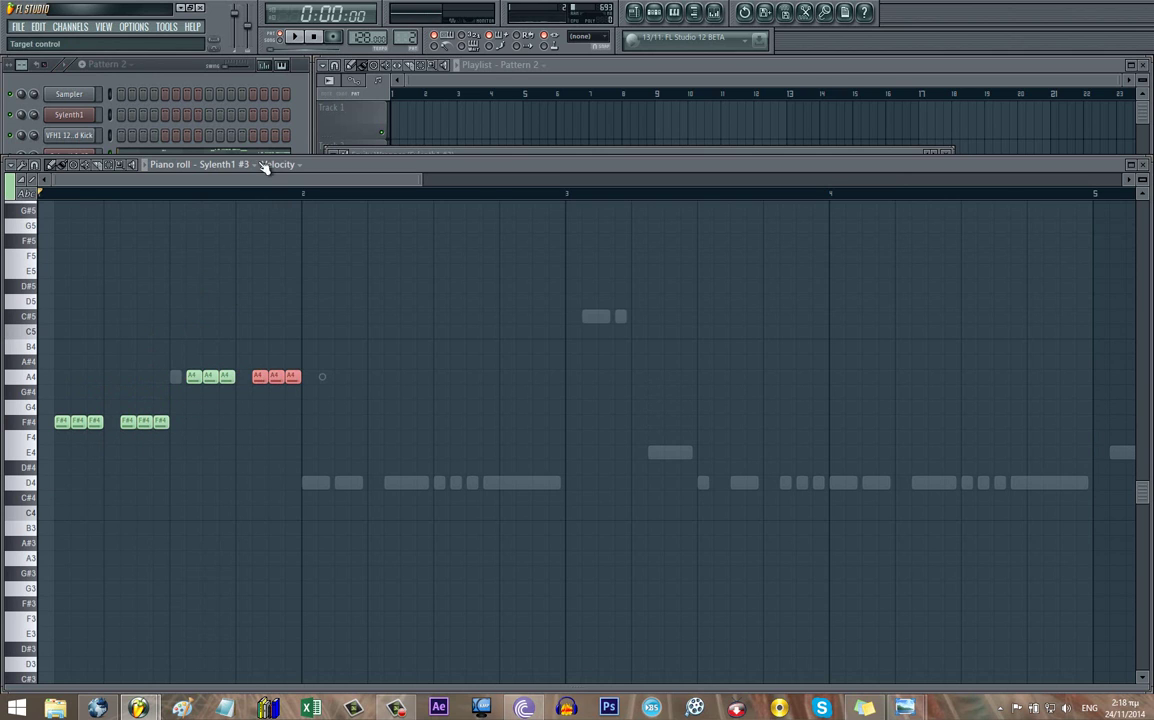
- Route the Sylenth1 #3 channel to mixer Insert 4 and load Fruity Parametric EQ 2 on that track
left_click(80, 178)
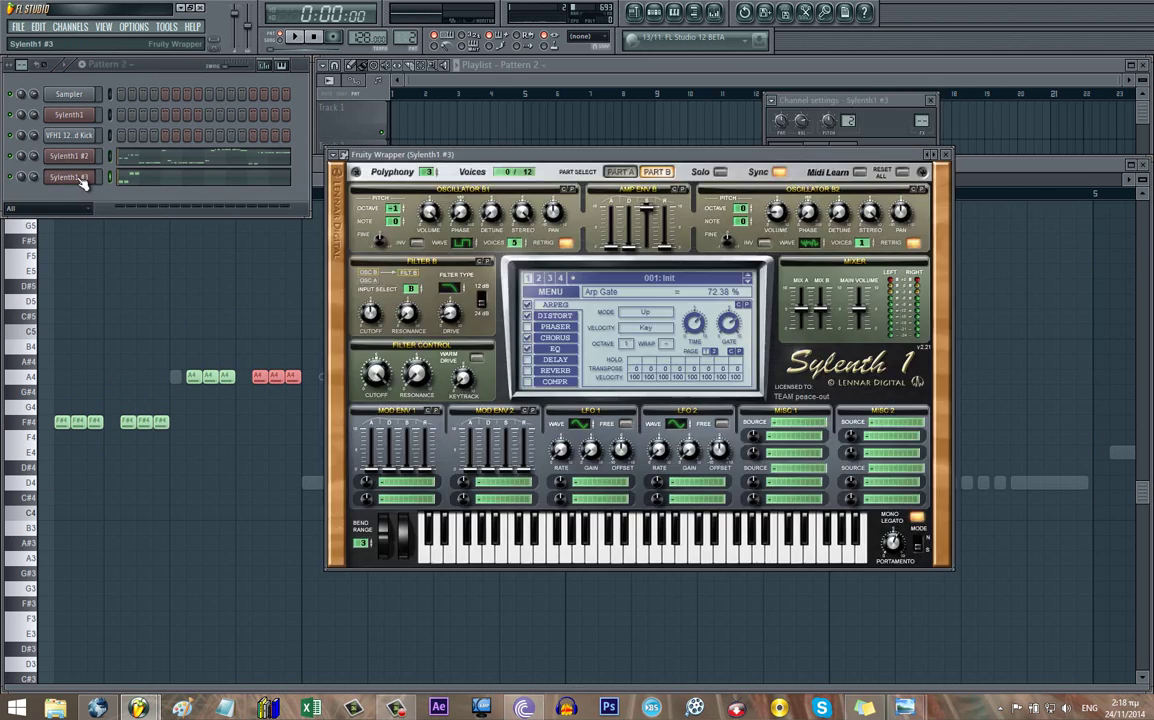
left_click(72, 159)
left_click(74, 179)
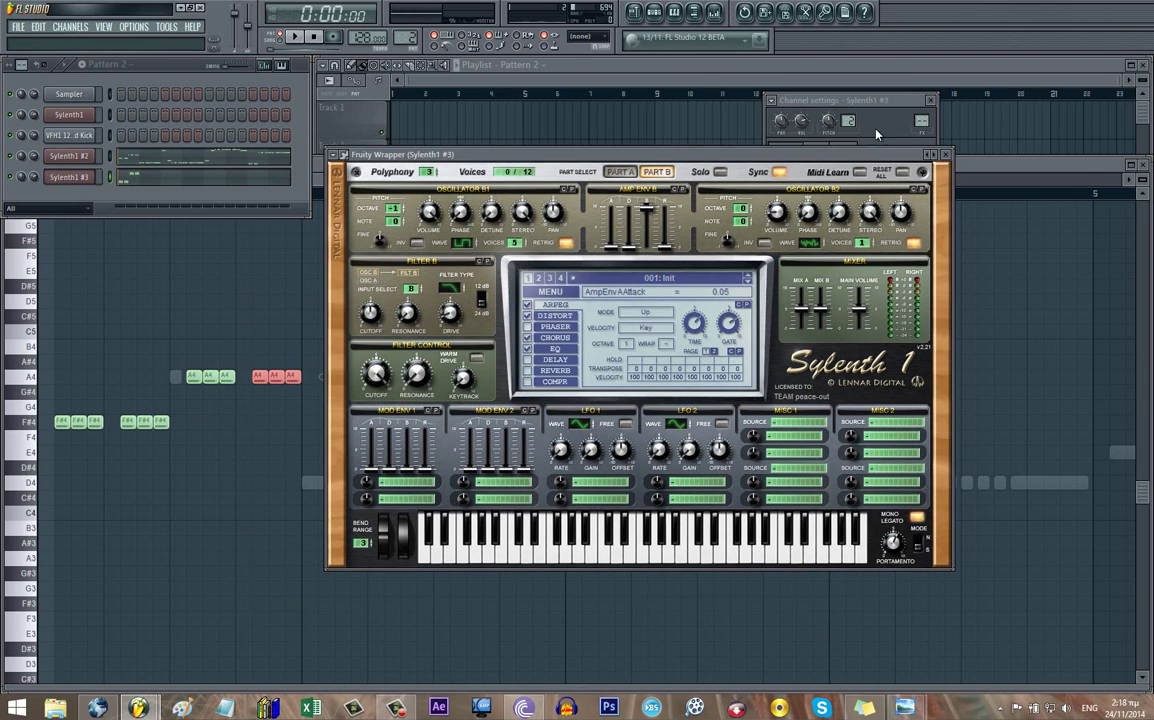
left_click_drag(921, 119, 927, 99)
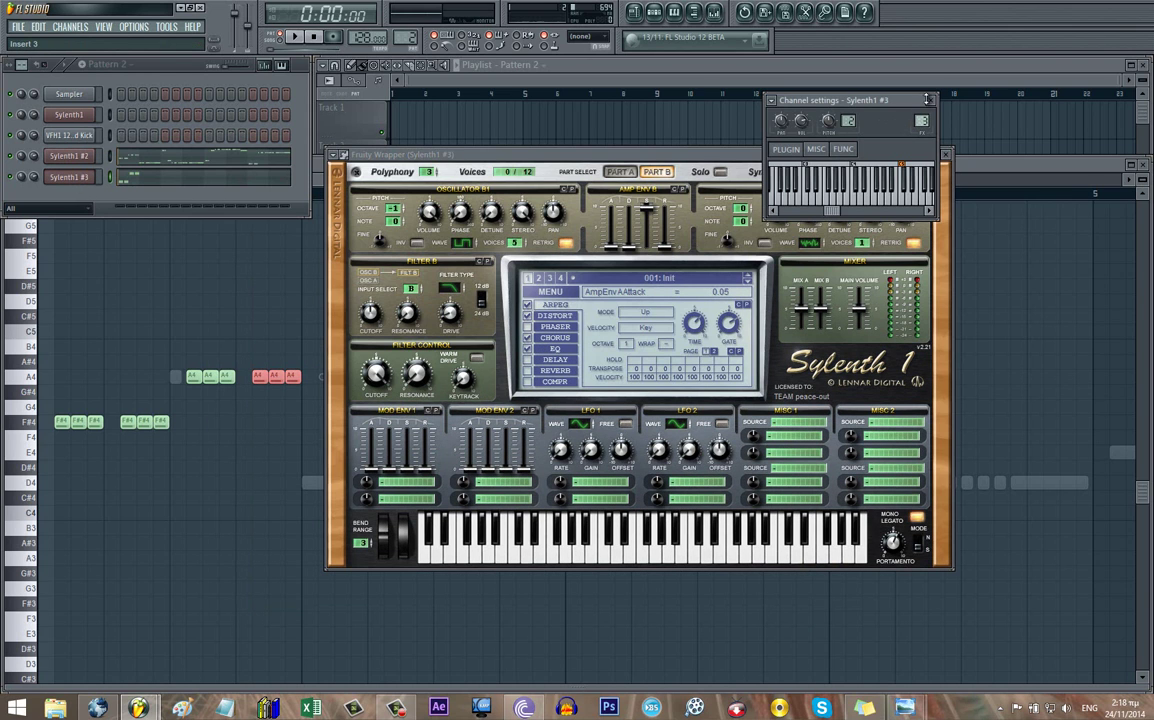
left_click(718, 13)
left_click(644, 243)
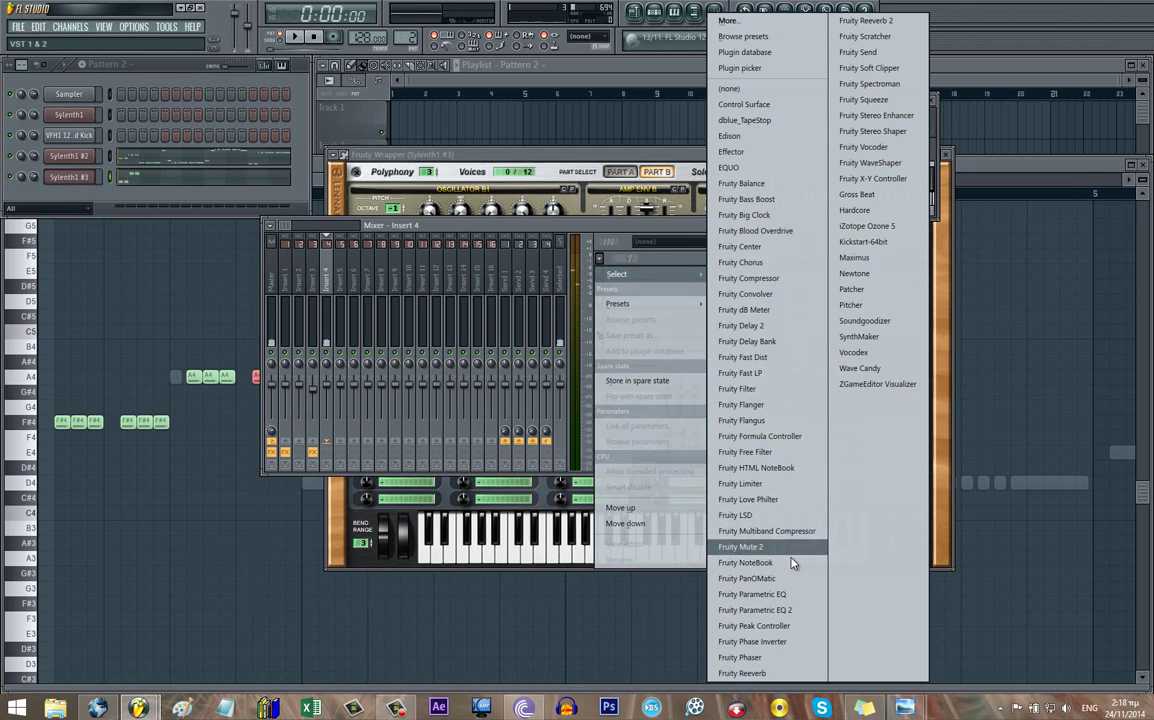
left_click(755, 609)
- Load an EQ preset with high-pass and low-pass bands, and raise band 1's high-pass frequency to remove the lows while auditioning the bass
left_click(404, 196)
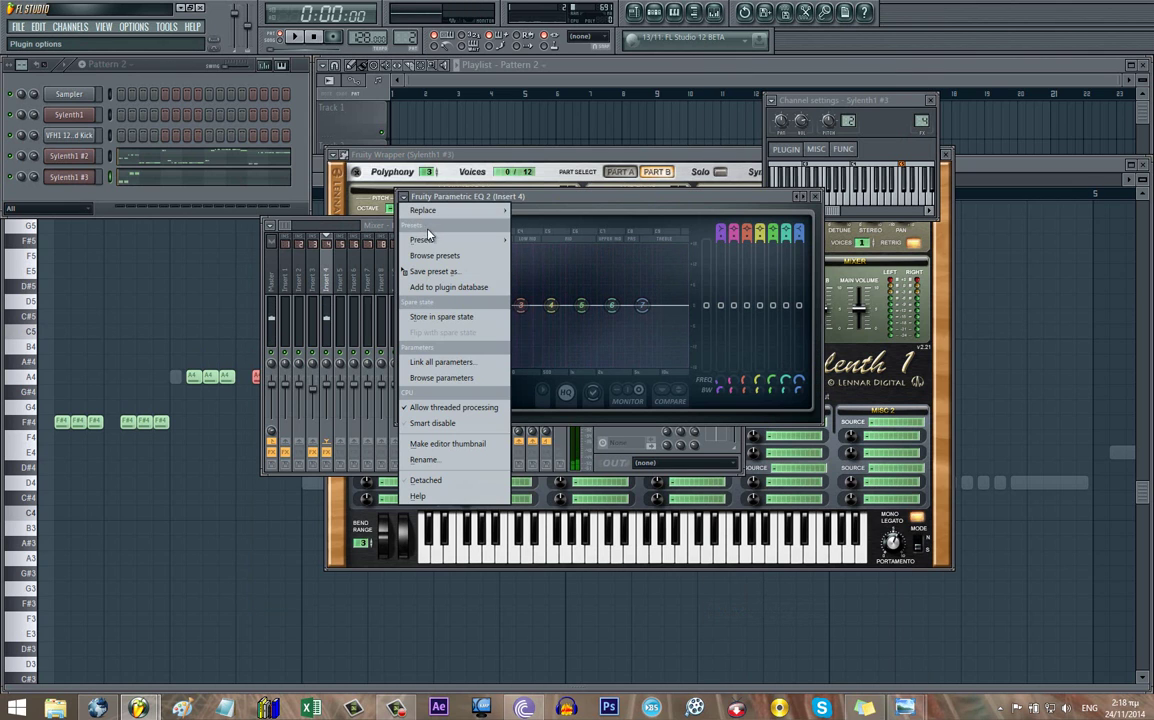
mouse_move(448, 242)
left_click(545, 269)
key("q")
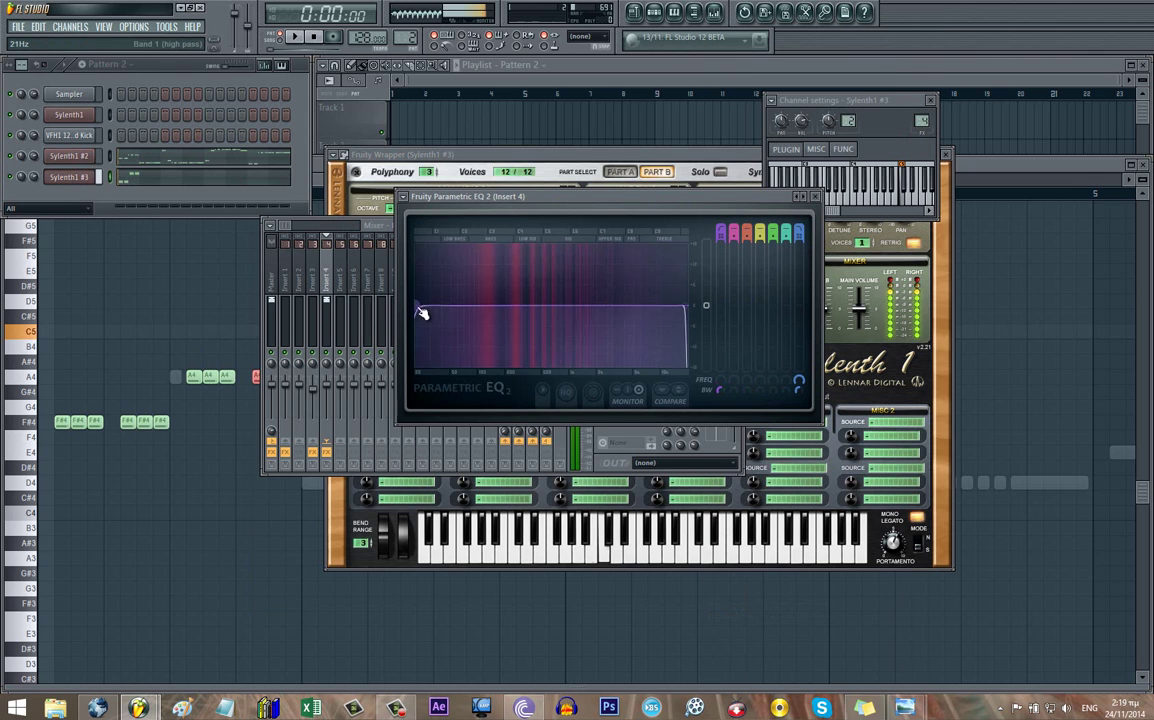
left_click_drag(419, 309, 562, 314)
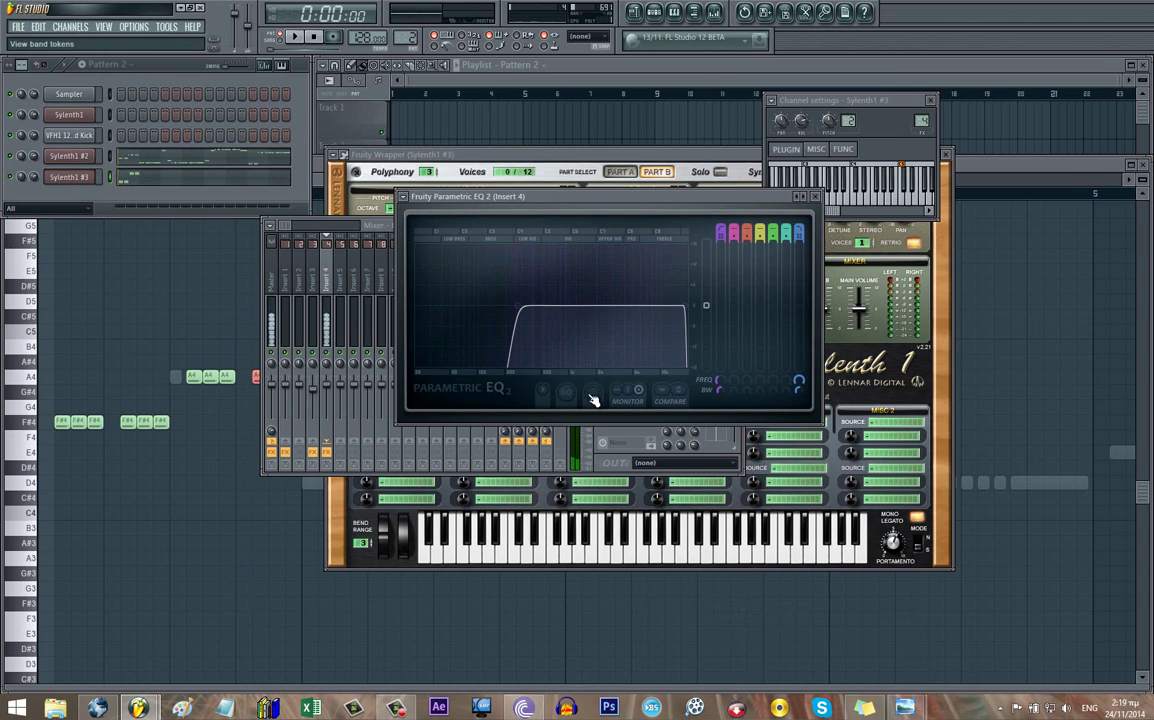
key("q")
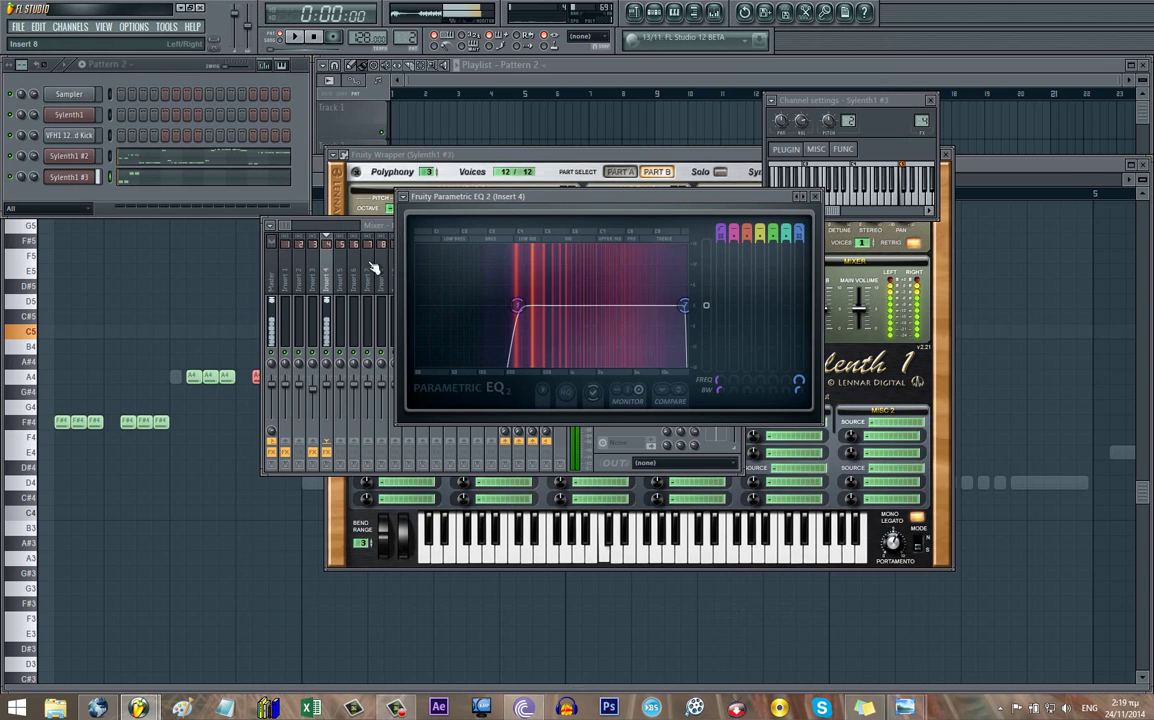
- Set Sylenth1 #3's chorus Dry/Wet to 19.52 % and its distortion amount to 2.57 while auditioning the bass
left_click(508, 168)
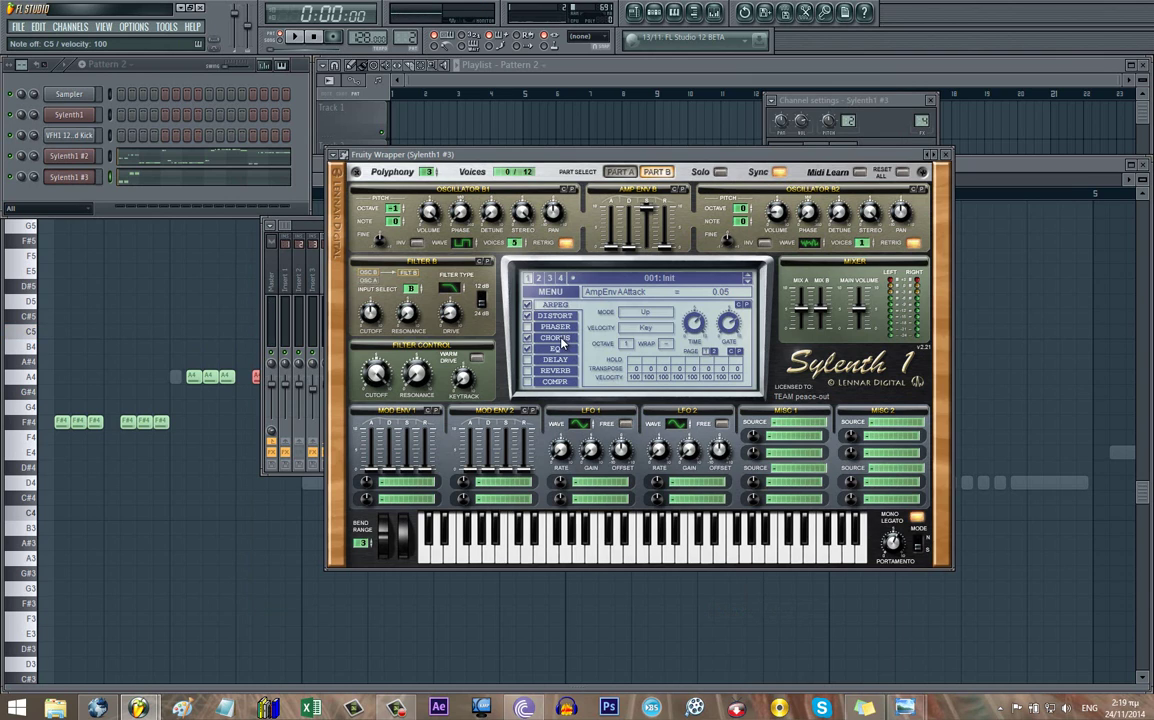
left_click(556, 337)
key("q")
left_click_drag(727, 363, 727, 367)
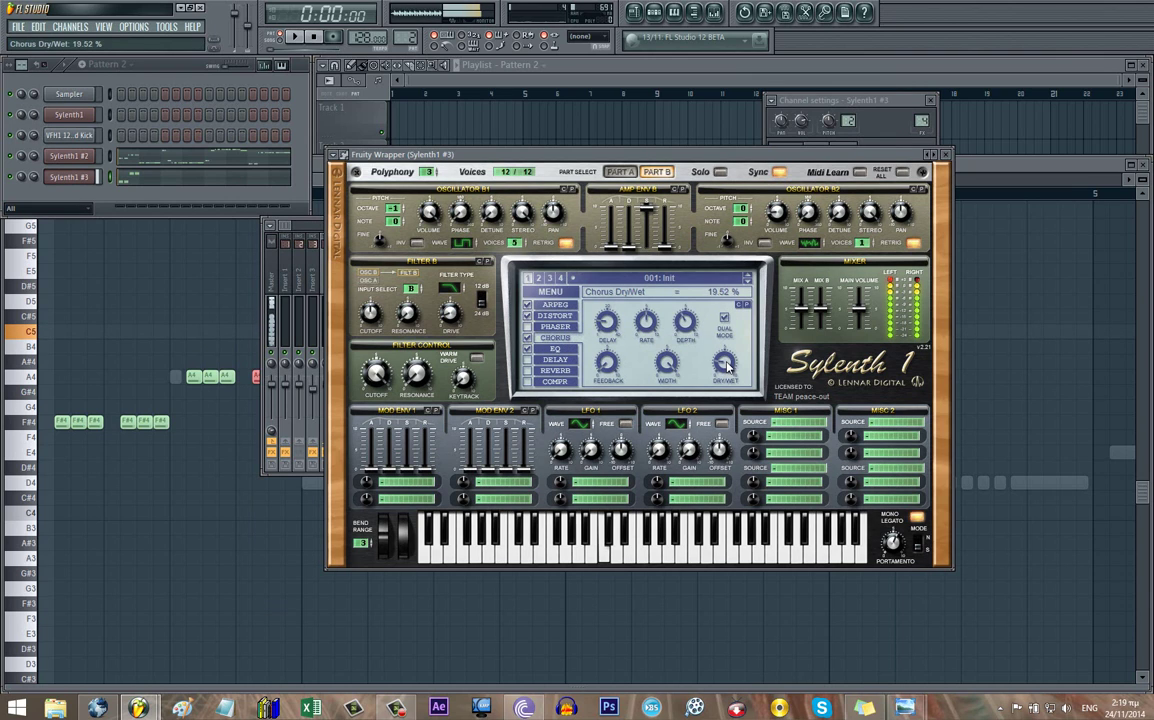
key("q")
left_click(553, 316)
key("q")
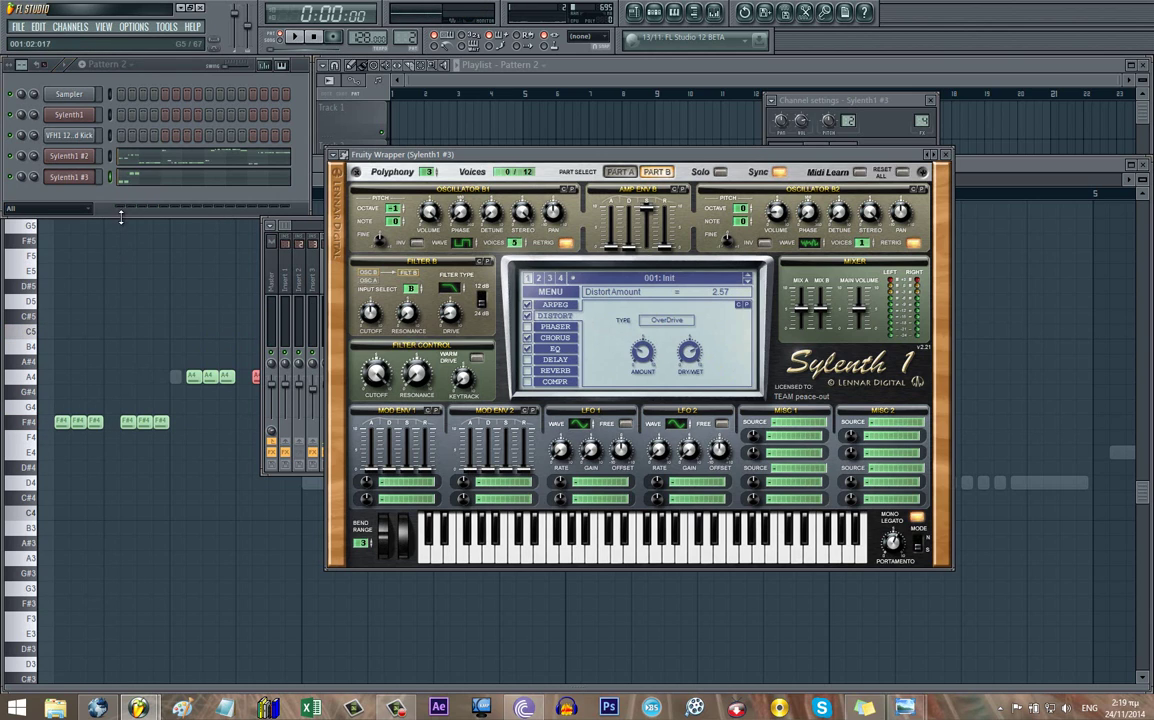
- Load Fruity Parametric EQ 2 in the second effect slot of the Sylenth1 #2 bassline's mixer track, Insert 3, and audition it
left_click(82, 160)
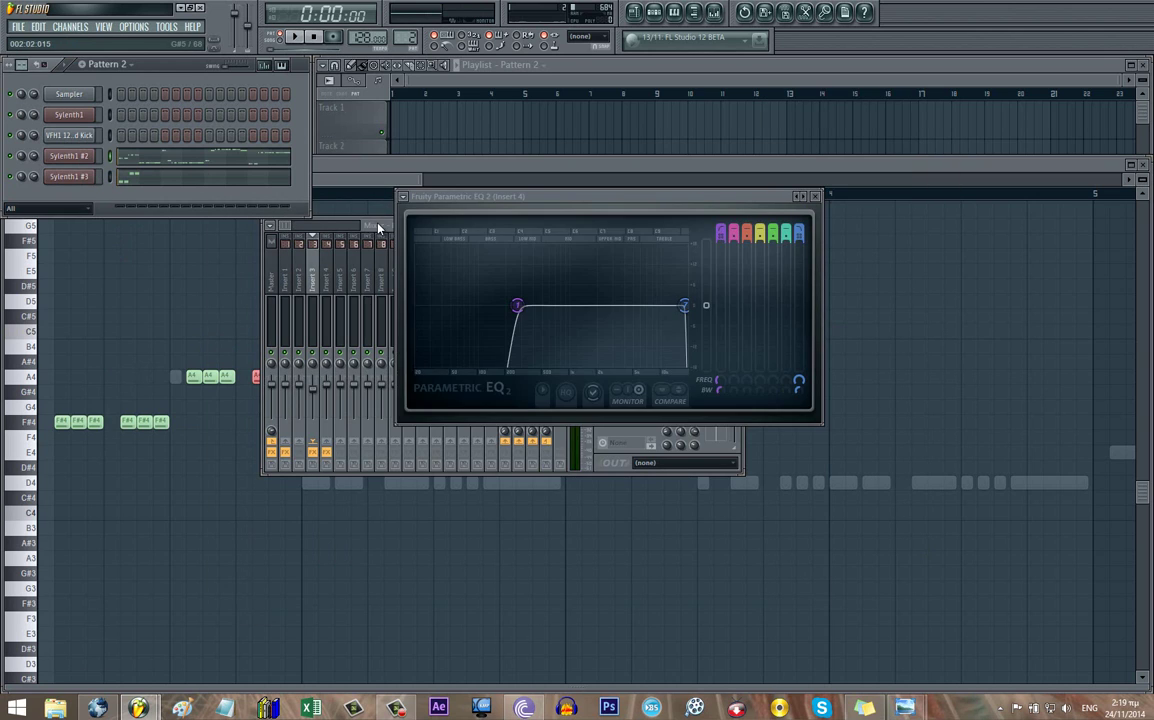
left_click(378, 225)
key("q")
left_click(624, 272)
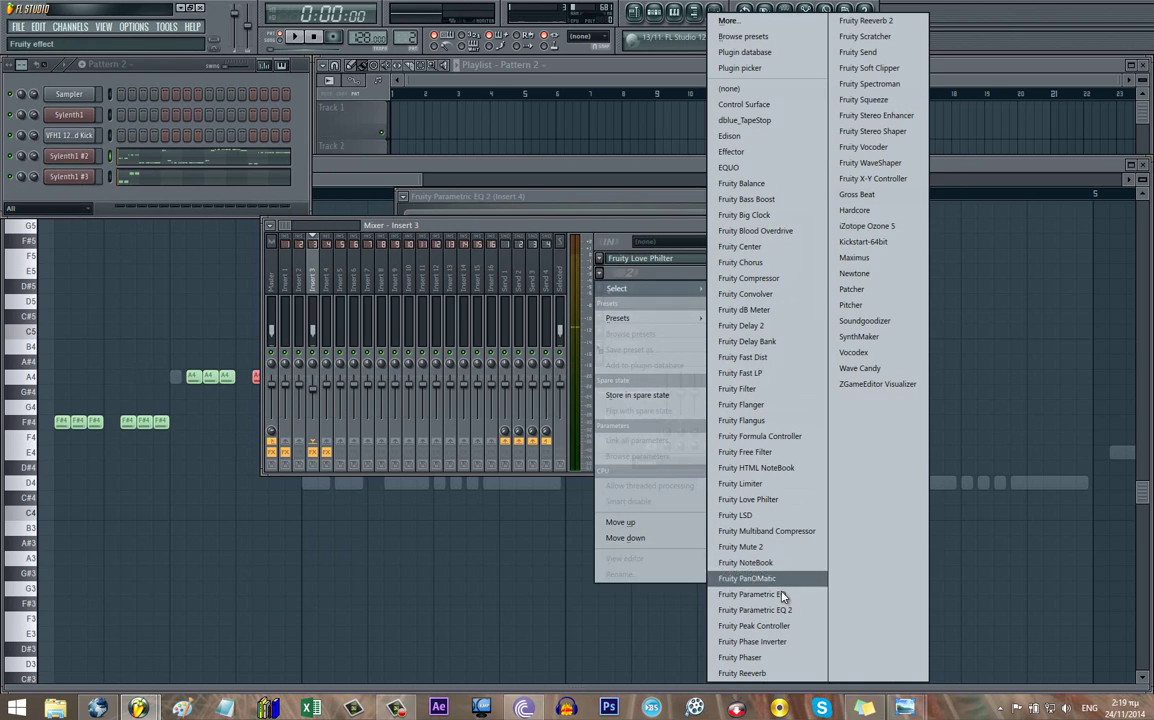
left_click(705, 560)
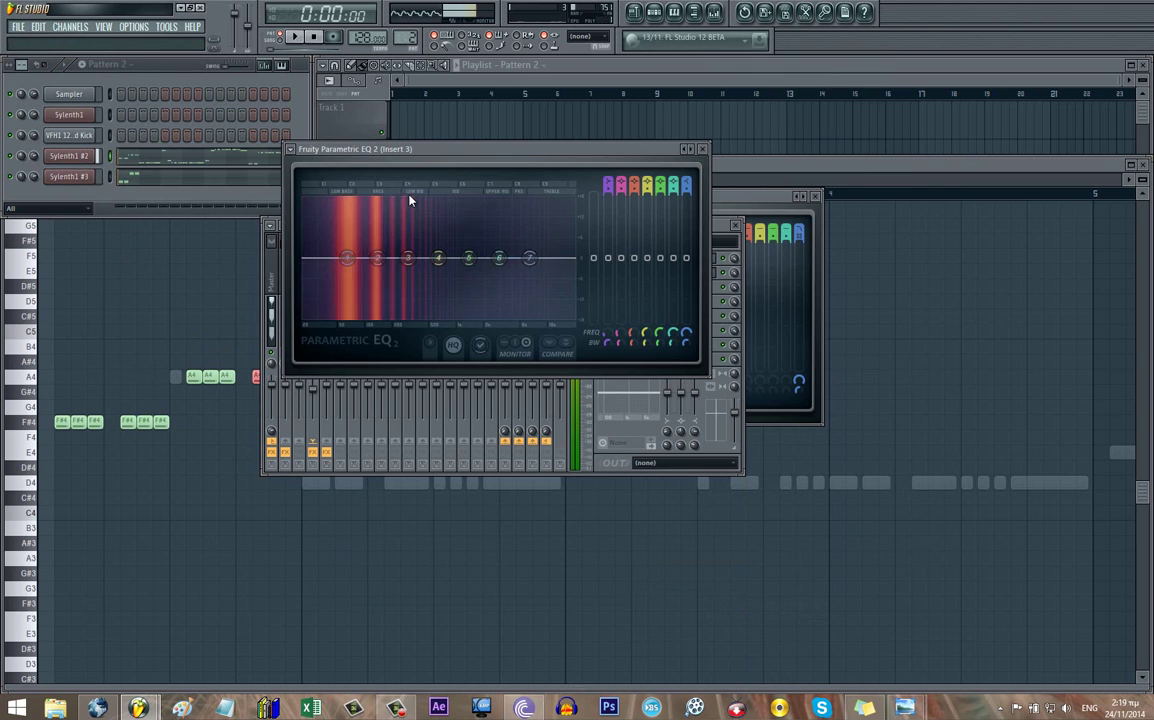
- Load the 20Hz + 18kHz cut preset in Insert 3's EQ and lower its low-pass band to remove the bassline's highs
left_click(289, 149)
mouse_move(311, 191)
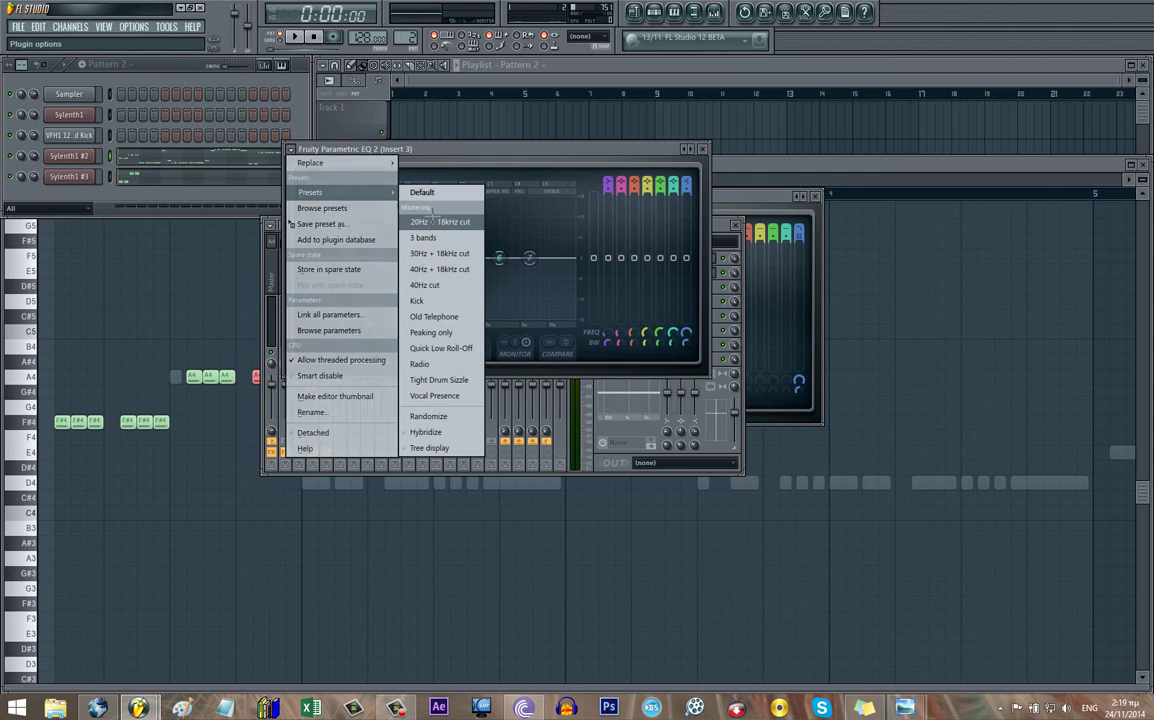
left_click(420, 218)
left_click_drag(408, 258, 363, 258)
left_click_drag(477, 153, 472, 101)
- Place Insert 4's EQ beneath Insert 3's and, during playback, lower Insert 3's band 7 low-pass to about 248 Hz
left_click(619, 336)
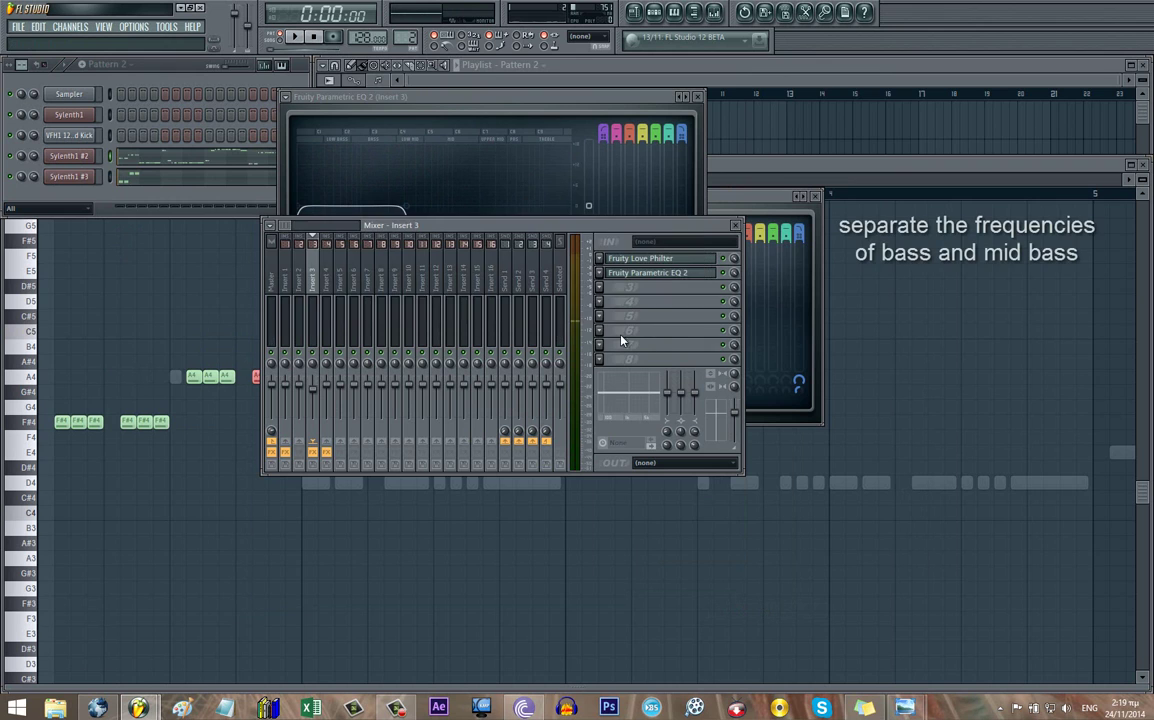
left_click(330, 269)
left_click(642, 259)
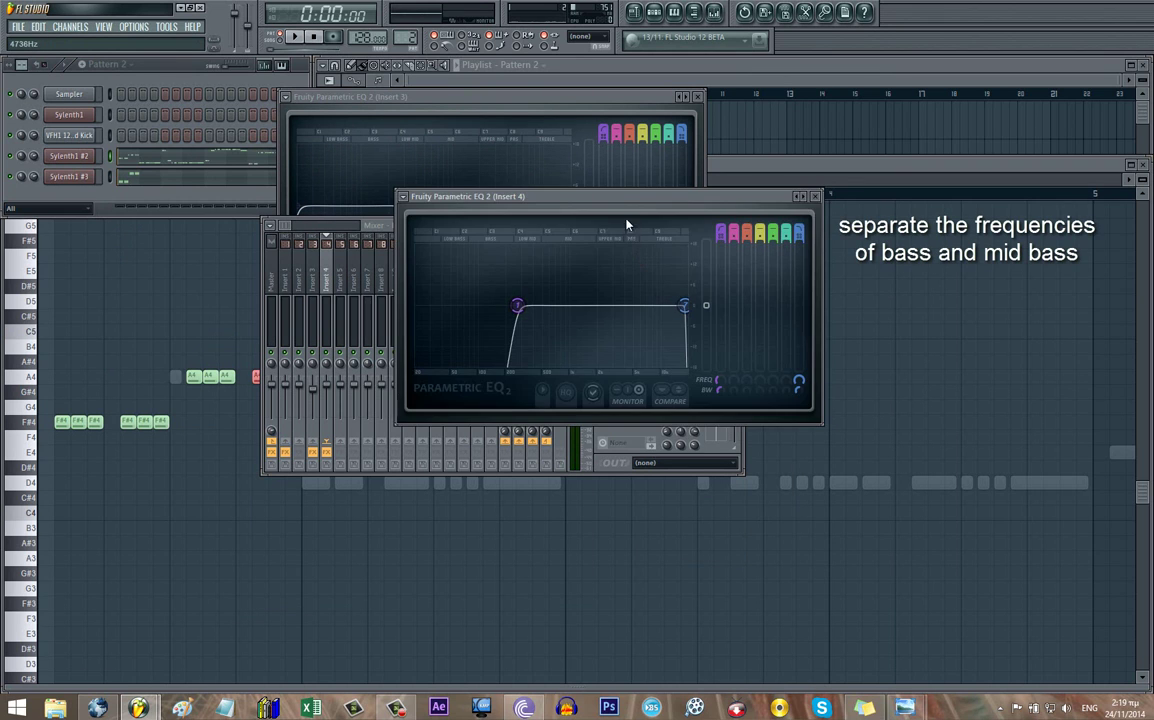
left_click_drag(615, 202, 442, 335)
key("space")
left_click(495, 100)
left_click(452, 381)
mouse_move(399, 443)
left_mouse_down()
mouse_move(423, 444)
mouse_move(399, 451)
left_mouse_up()
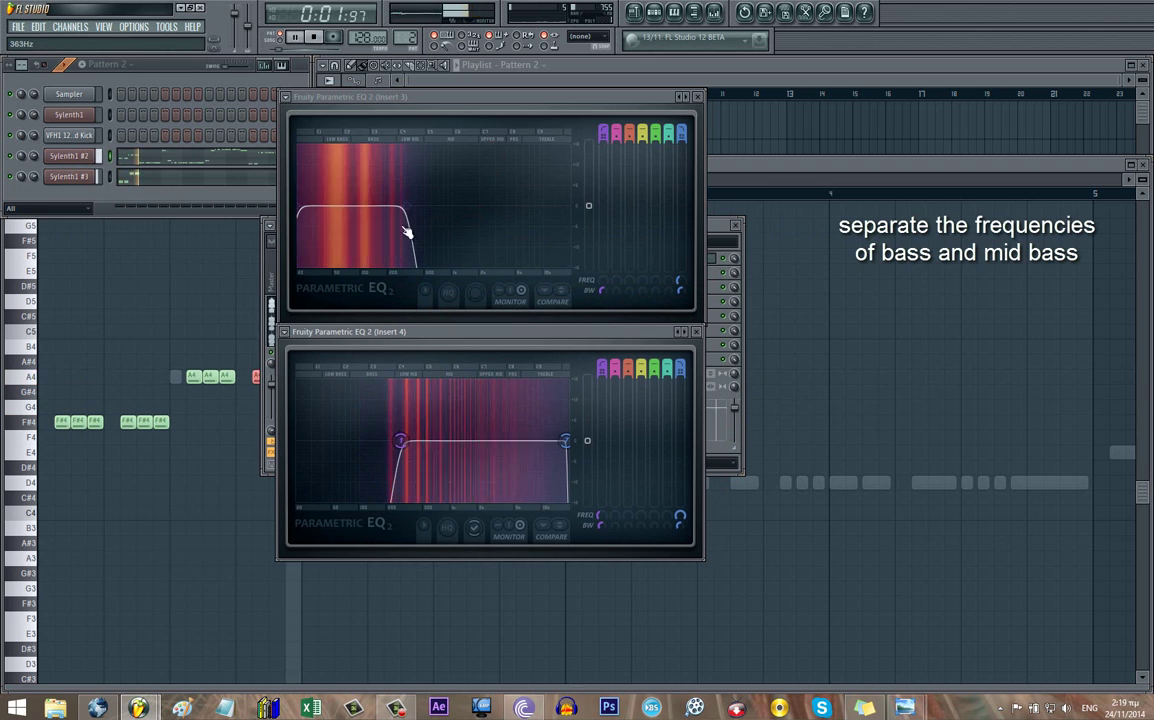
left_click_drag(404, 208, 401, 212)
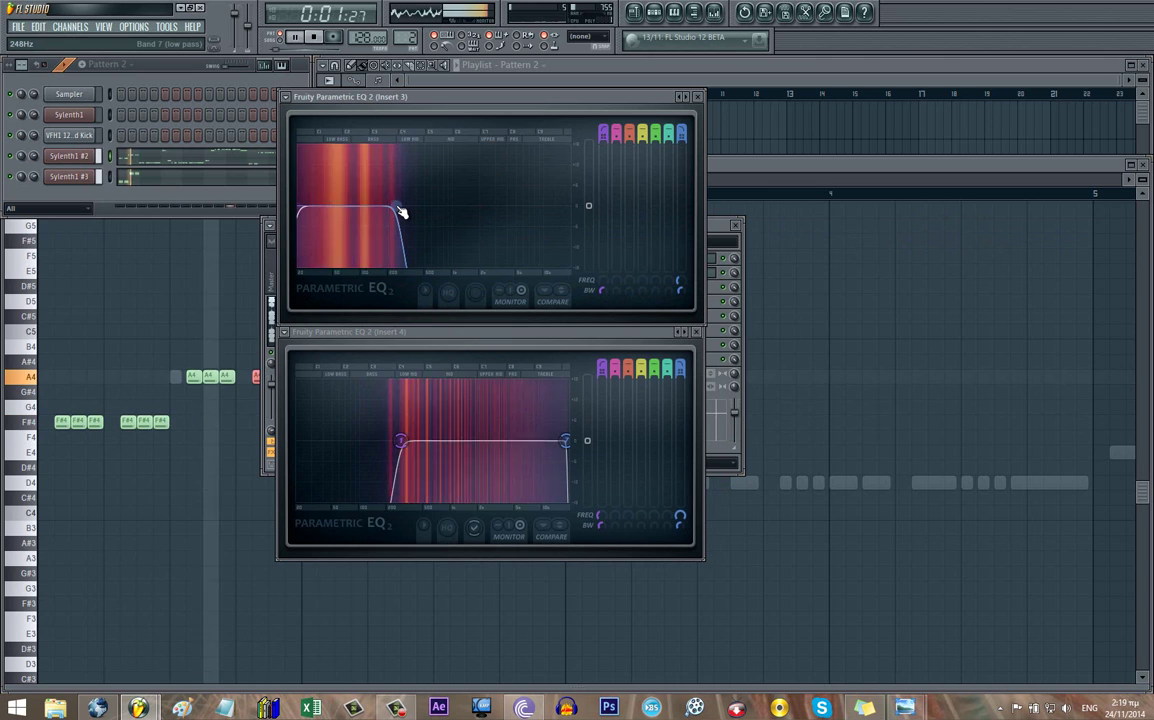
key("space")
- Copy the Fruity Love Philter sidechain preset from Insert 3 to the mid bass track, Insert 4, and play the pattern
left_click(710, 230)
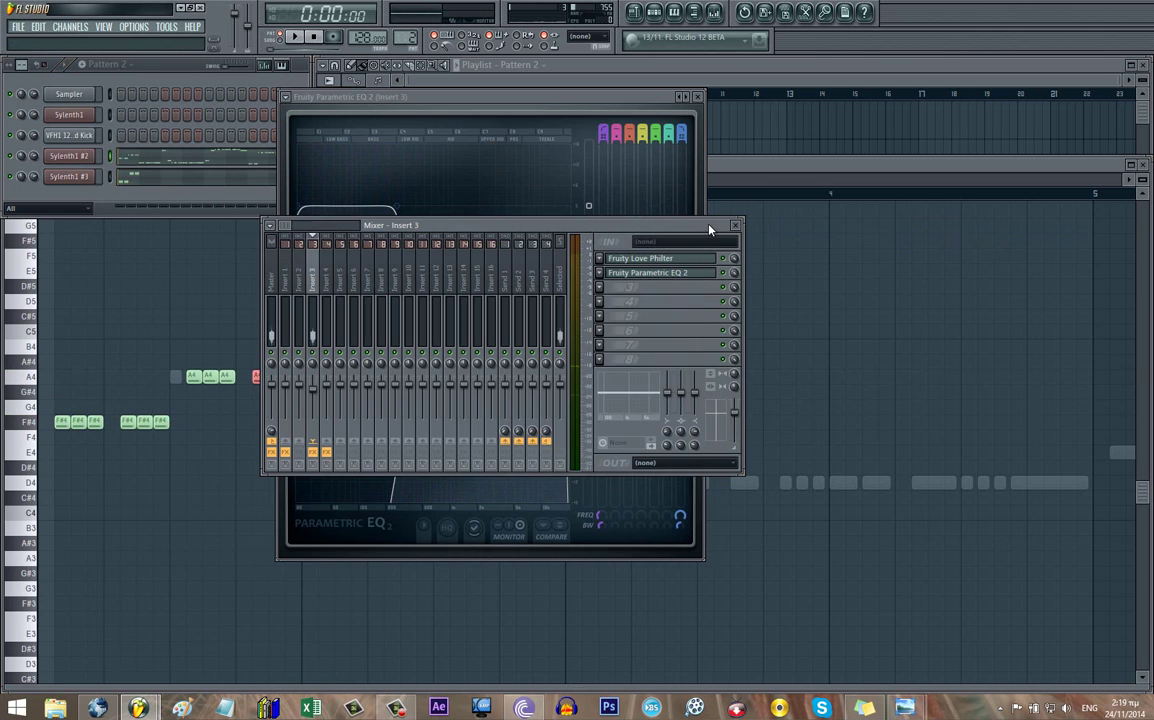
left_click(78, 180)
left_click(80, 180)
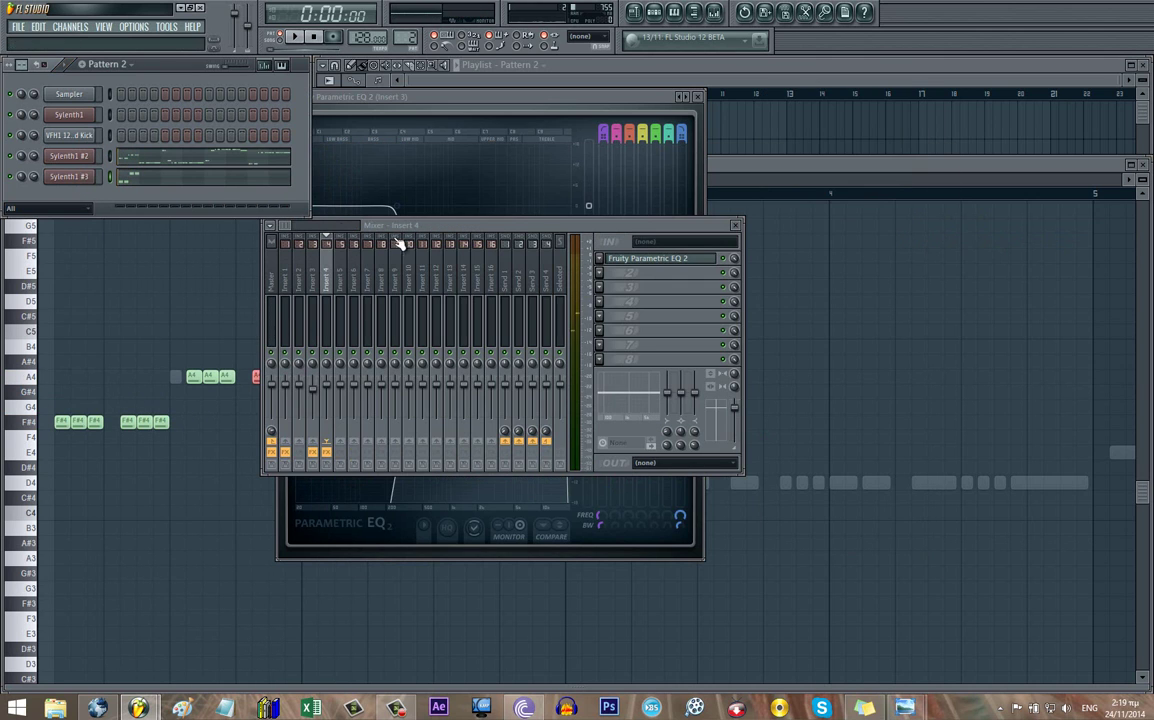
left_click(318, 258)
left_click(600, 260)
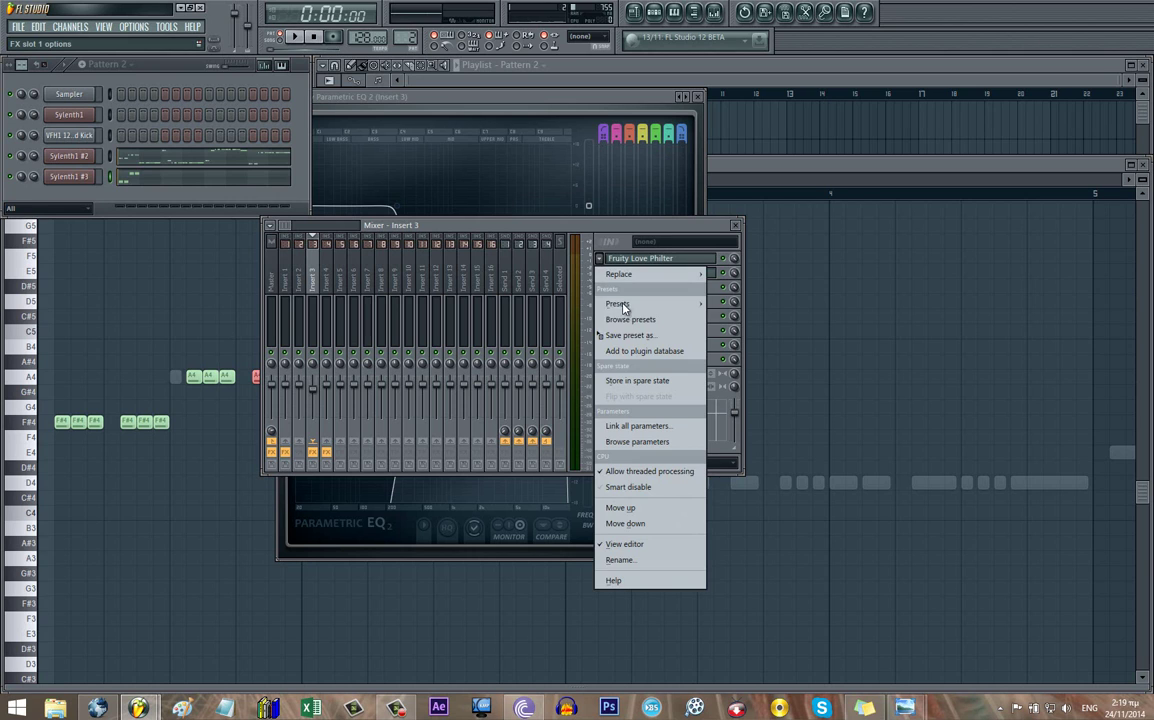
left_click_drag(624, 339, 329, 254)
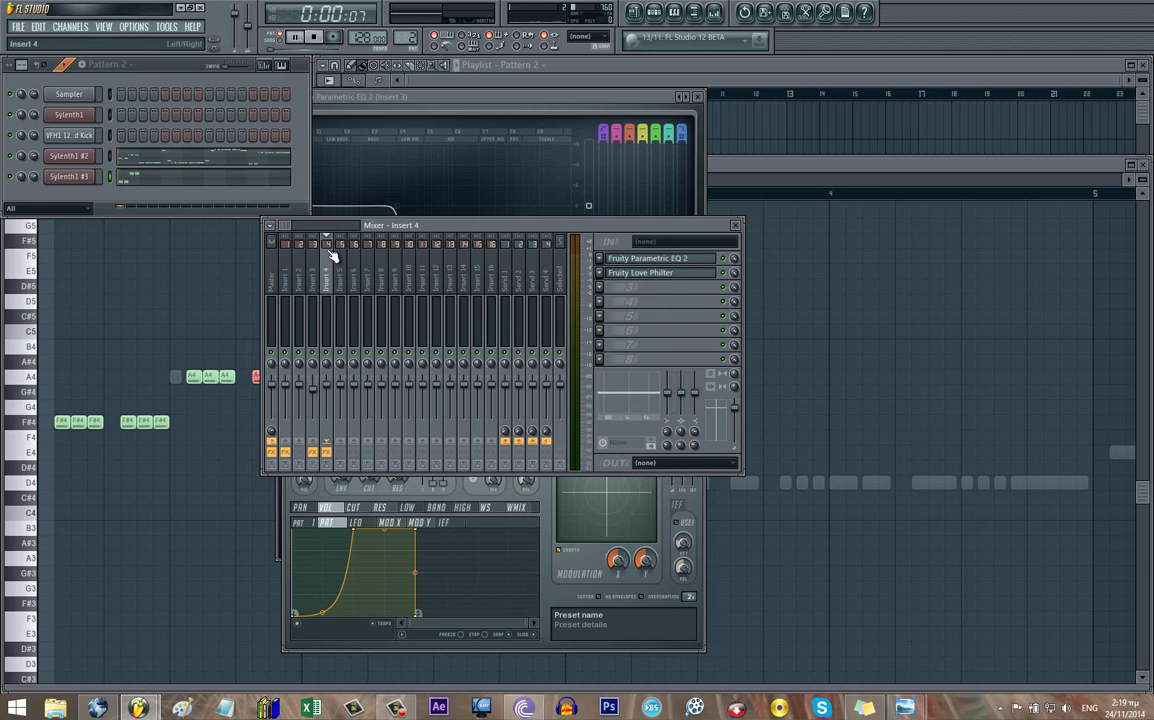
key("space")
left_click(264, 379)
key("space")
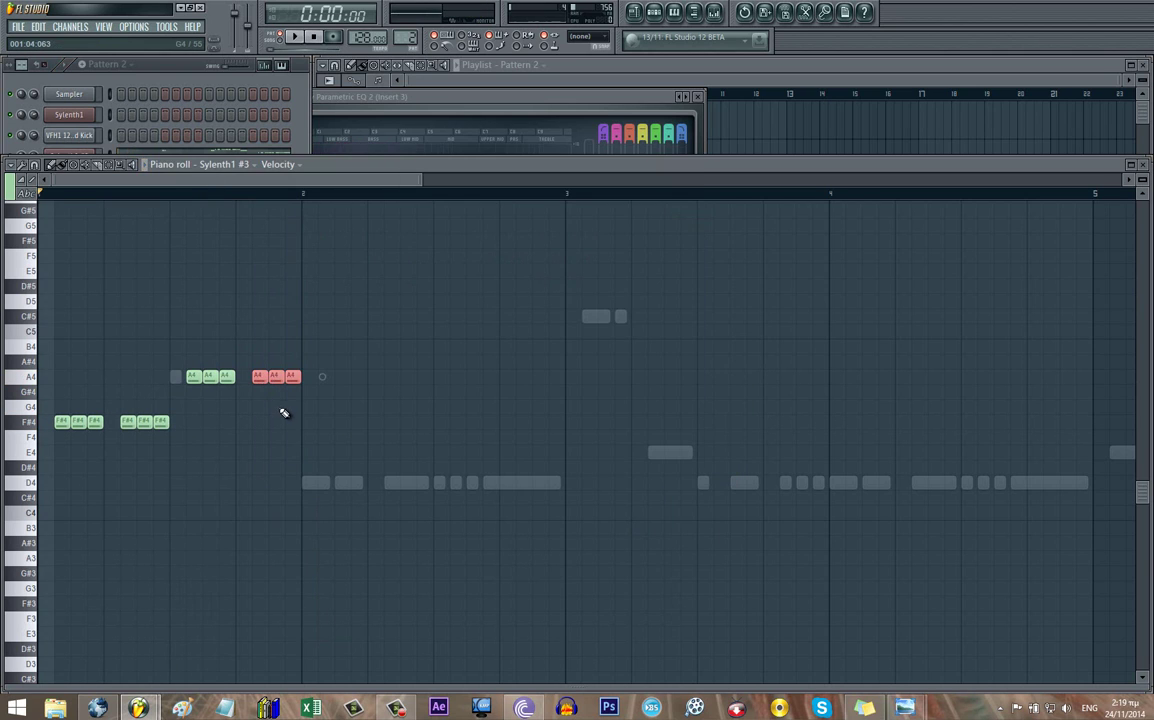
- Set the point 1 to 2 tension of Insert 4's Love Philter volume envelope to 74% and play the pattern
left_click(714, 12)
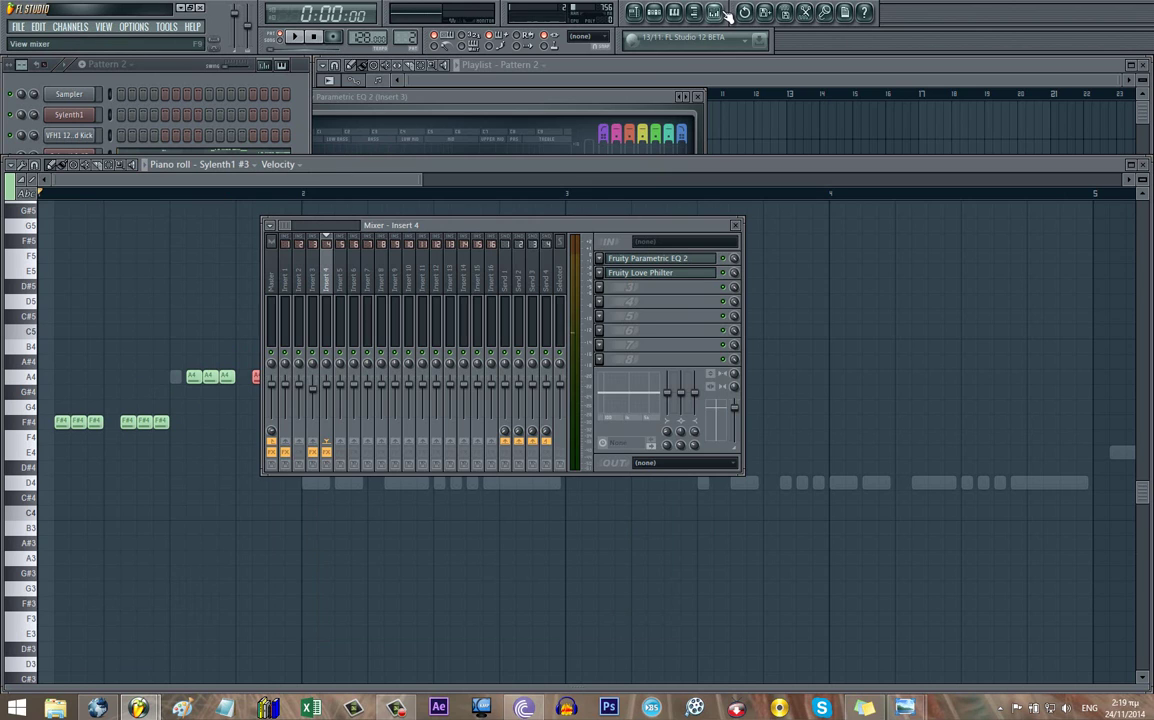
left_click(658, 275)
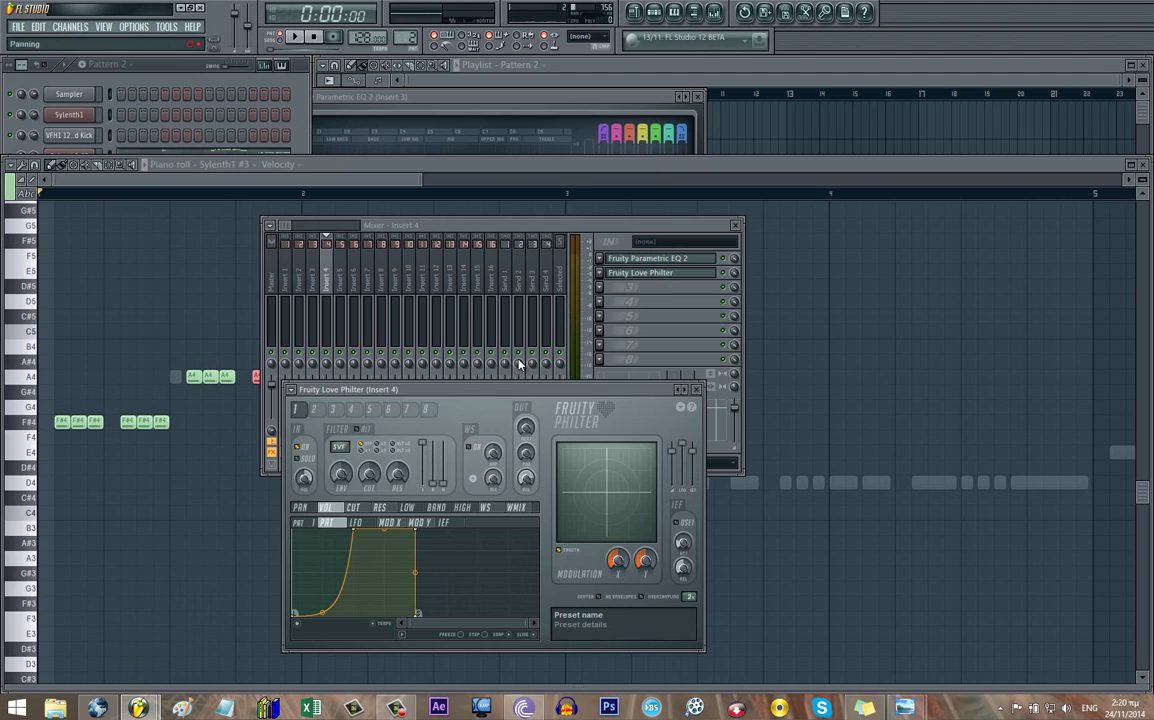
left_click(347, 273)
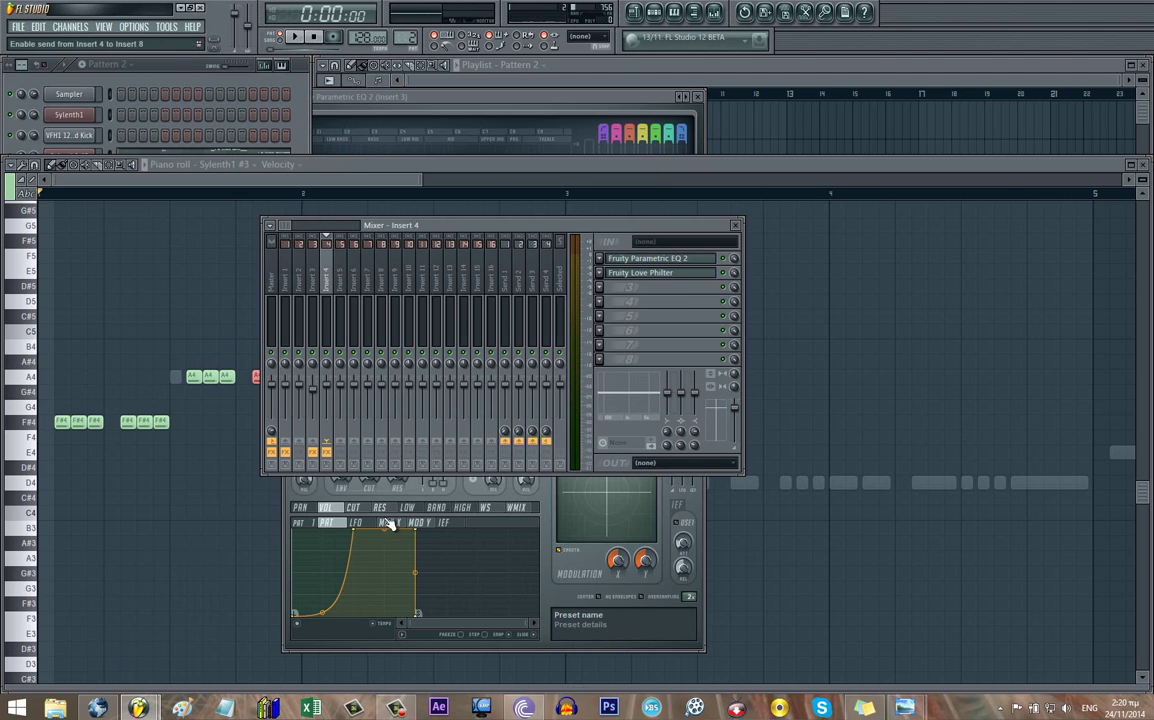
left_click(319, 611)
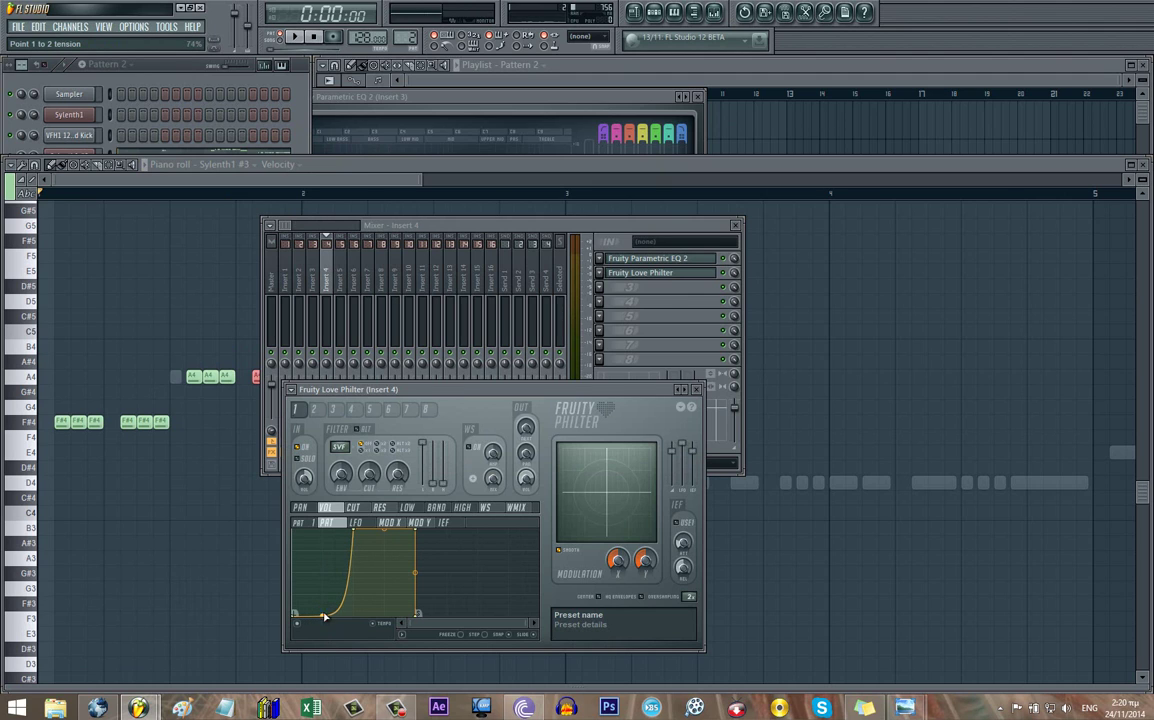
left_click(213, 366)
key("space")
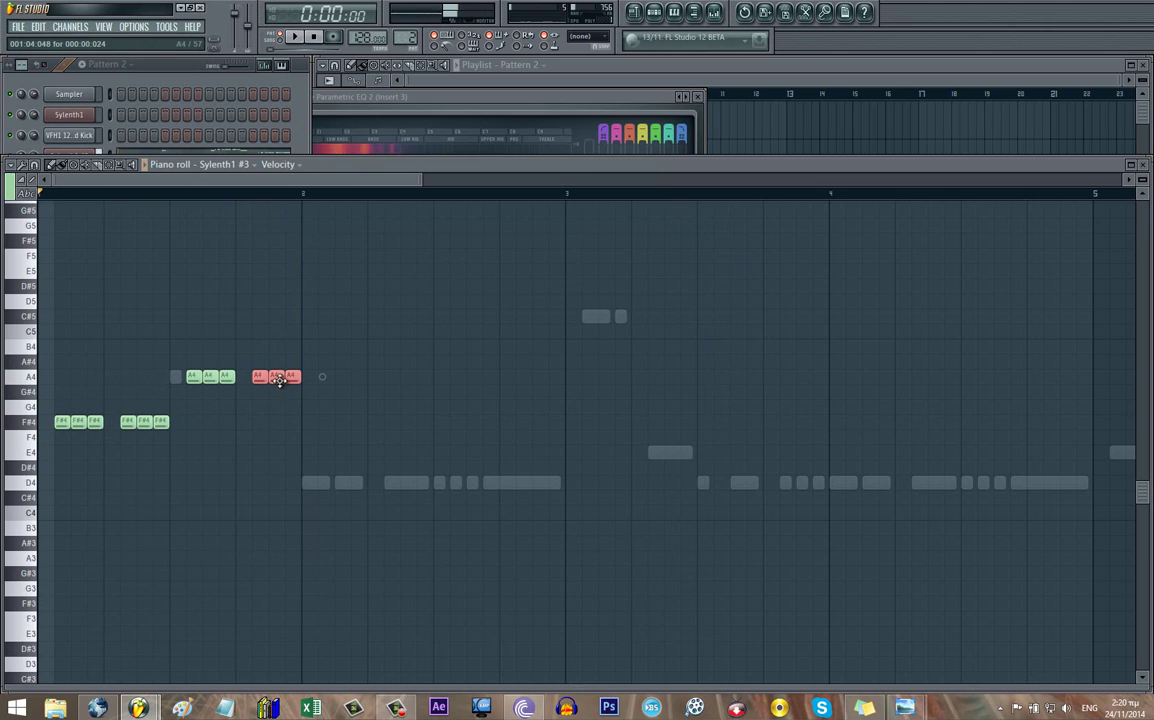
- Fill bar 2 of the Sylenth1 #3 pattern with four three-note groups on D4
mouse_move(278, 381)
left_mouse_down()
mouse_move(381, 472)
mouse_move(349, 487)
mouse_move(476, 487)
left_mouse_up()
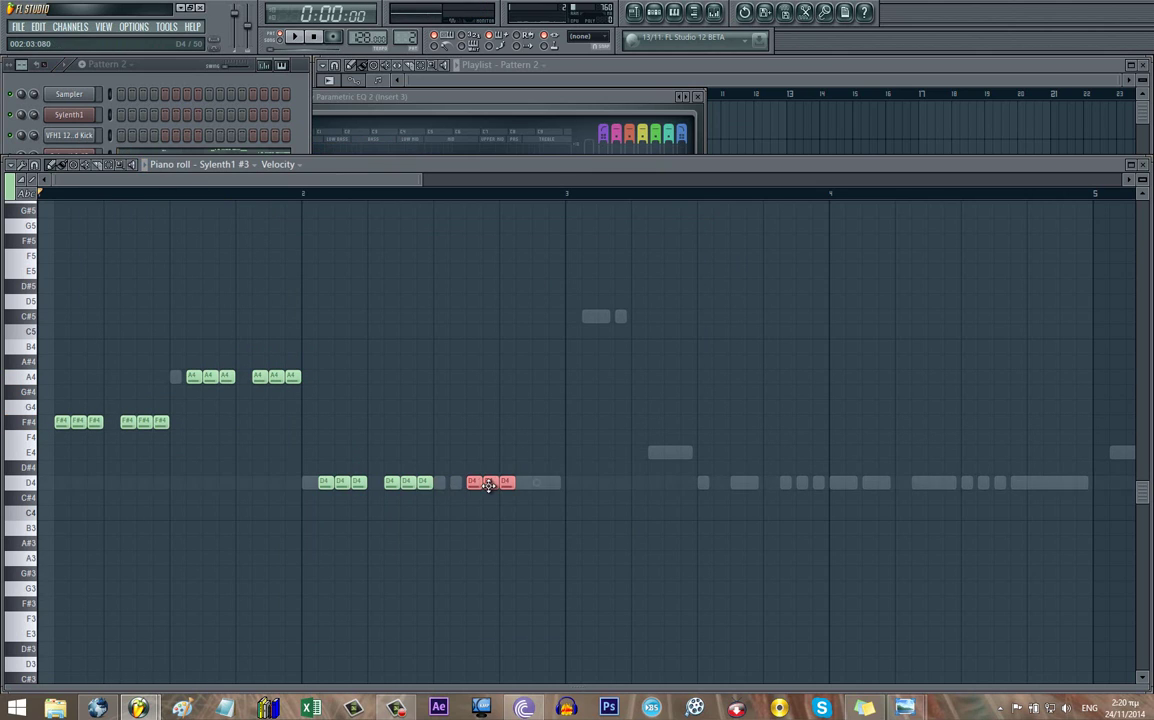
left_click_drag(478, 487, 536, 487)
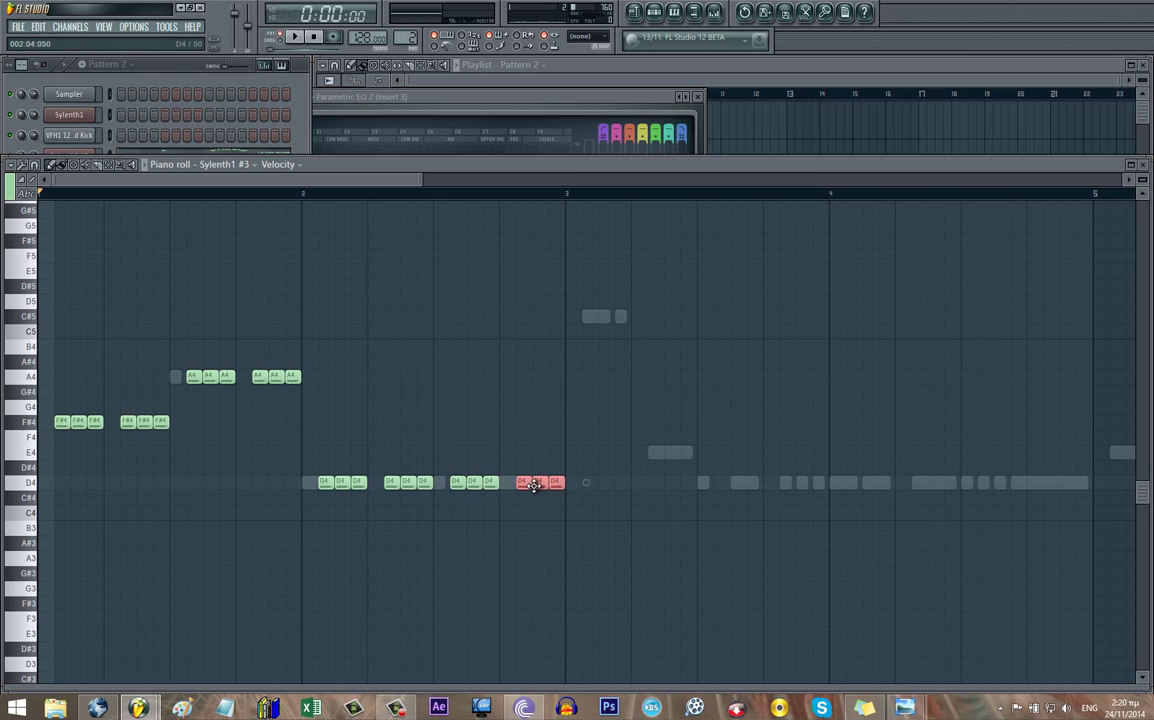
left_click_drag(641, 452, 609, 469)
- Duplicate bar 2's D4 groups into bars 3 and 4, and move bar 3's first two groups to C#5 and E4
left_click_drag(474, 489, 336, 497)
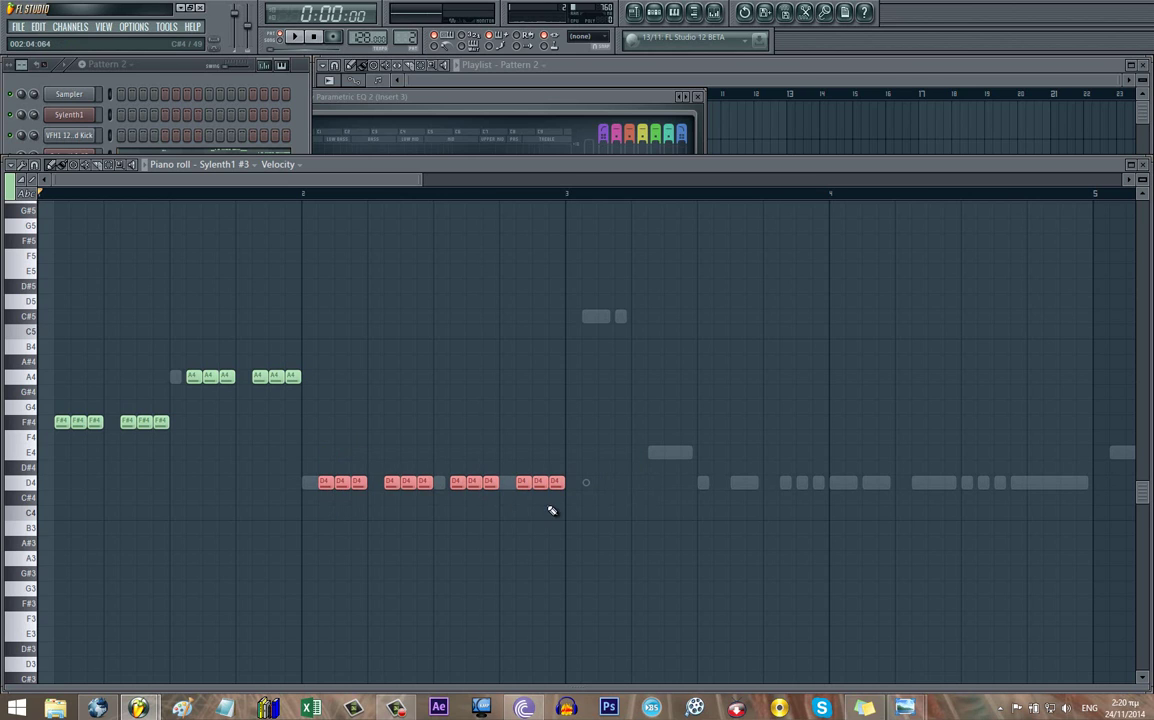
left_click_drag(764, 529, 301, 520)
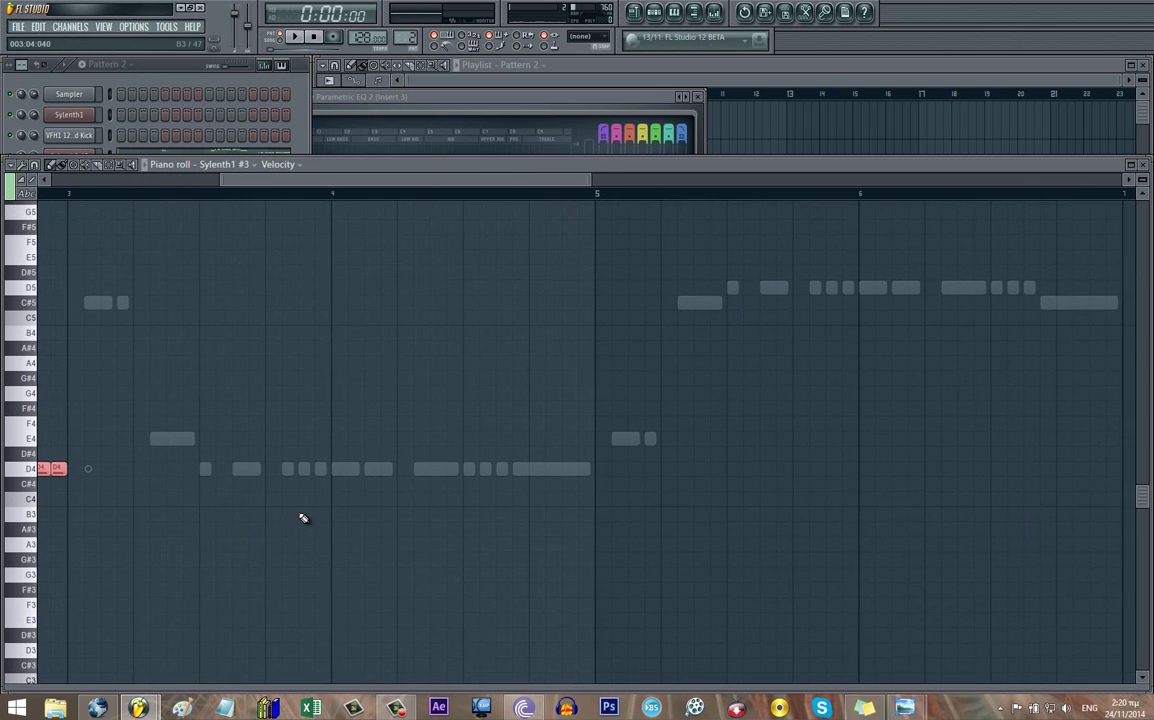
key("ctrl+b")
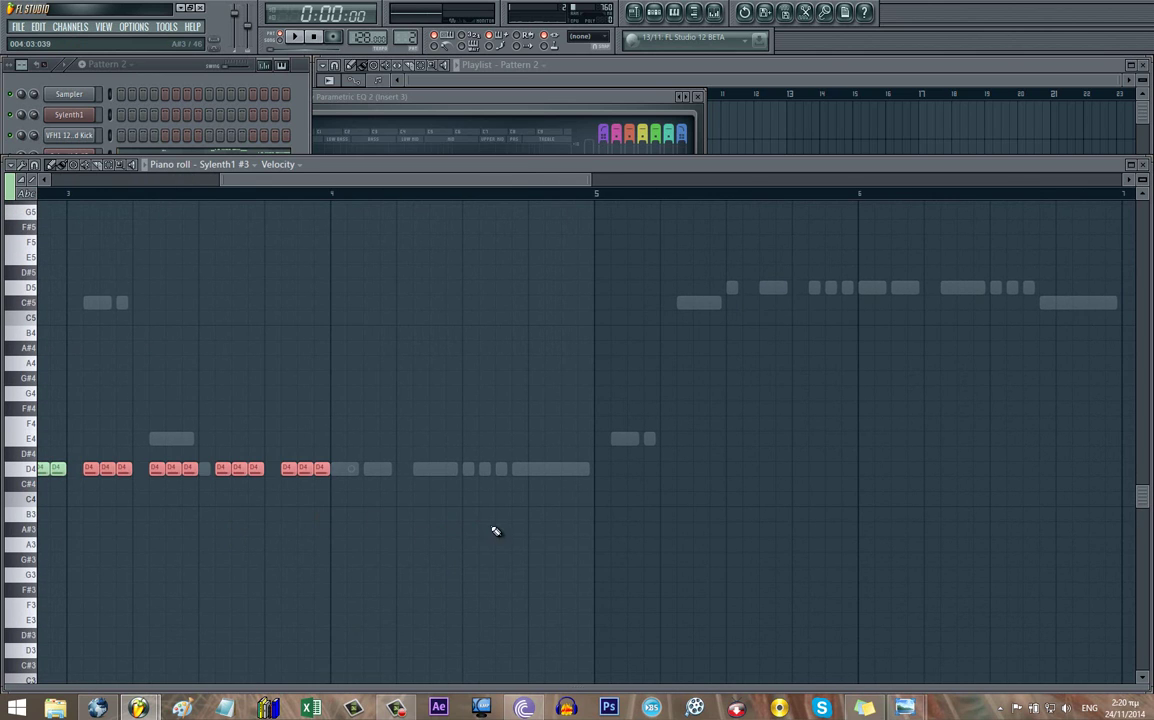
left_click_drag(496, 531, 700, 515)
key("ctrl+b")
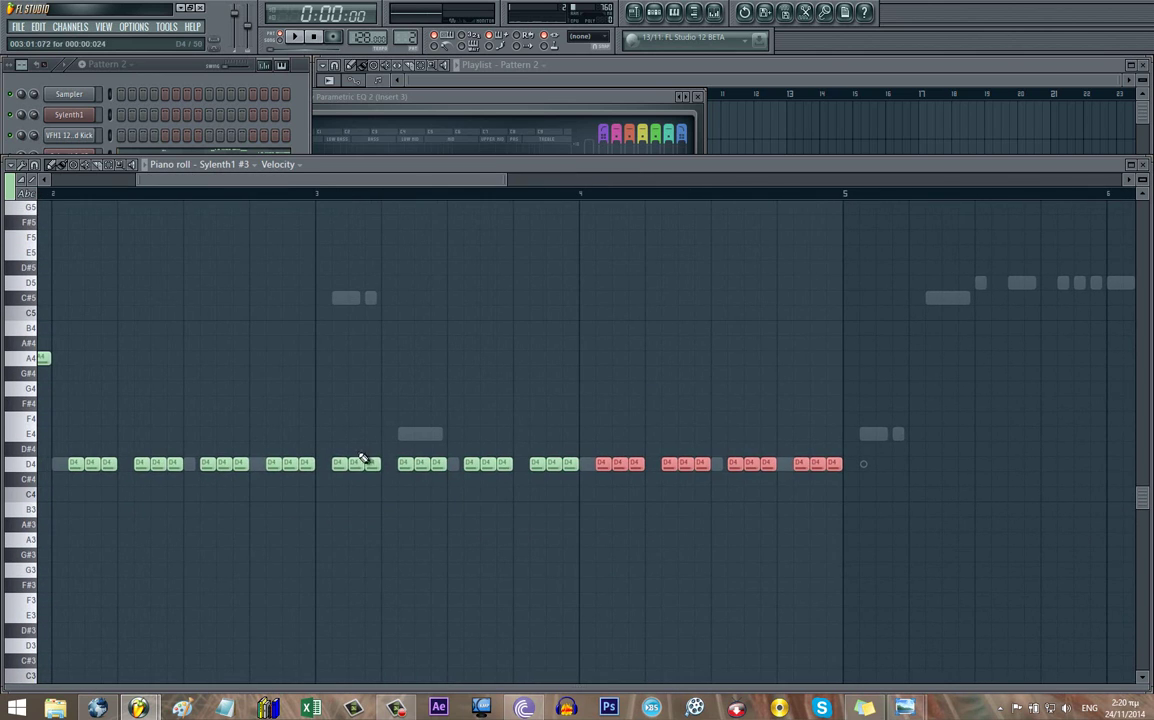
left_click_drag(362, 470, 372, 295)
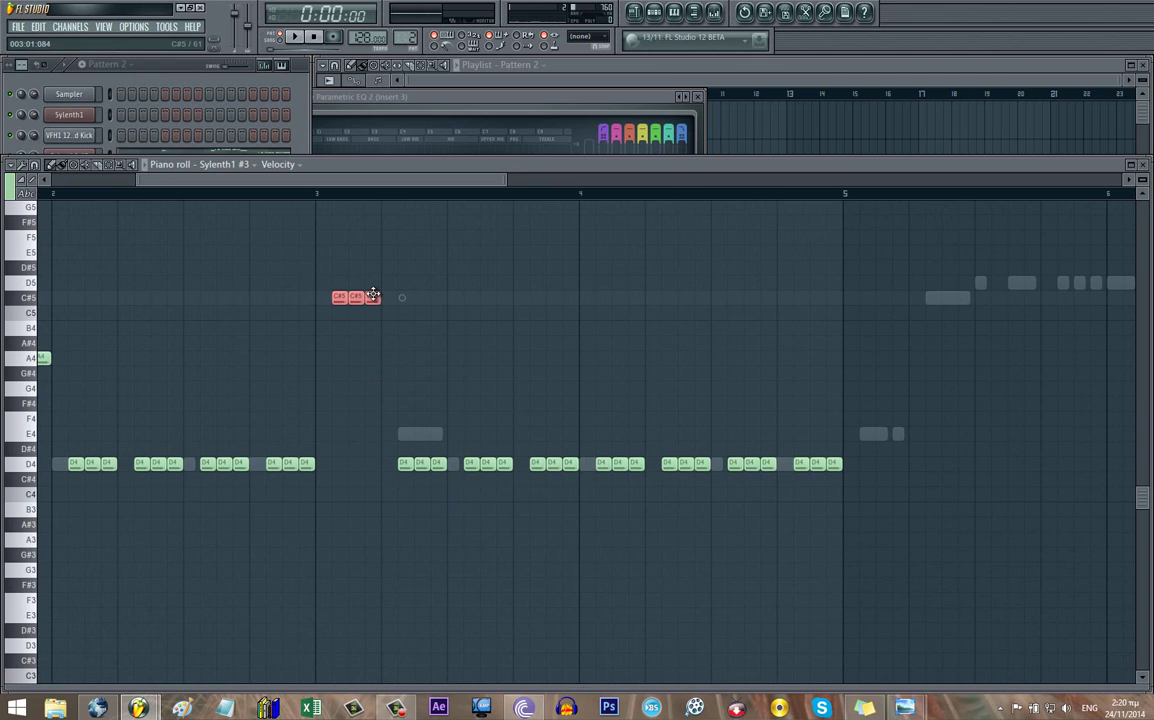
left_click_drag(420, 462, 434, 423)
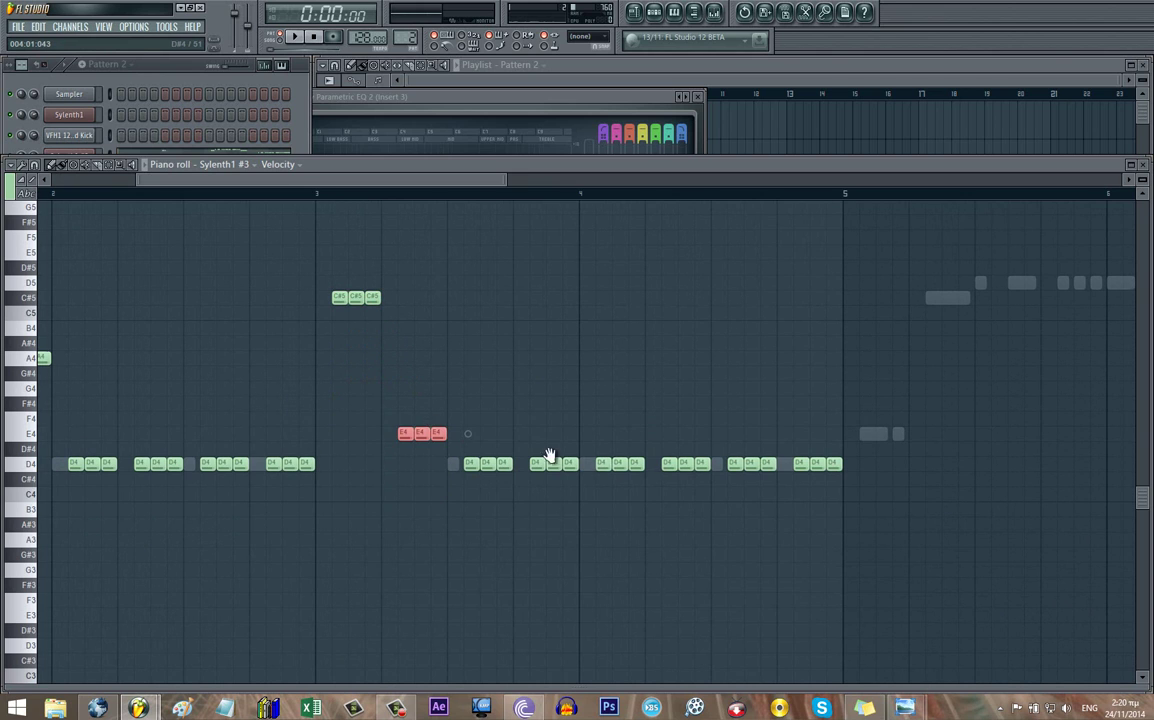
- Paste the note groups into bars 5 and 6, arranging them as E4, C#5, five groups on D5 and a last one on C#5
scroll(549, 457, "right", 10)
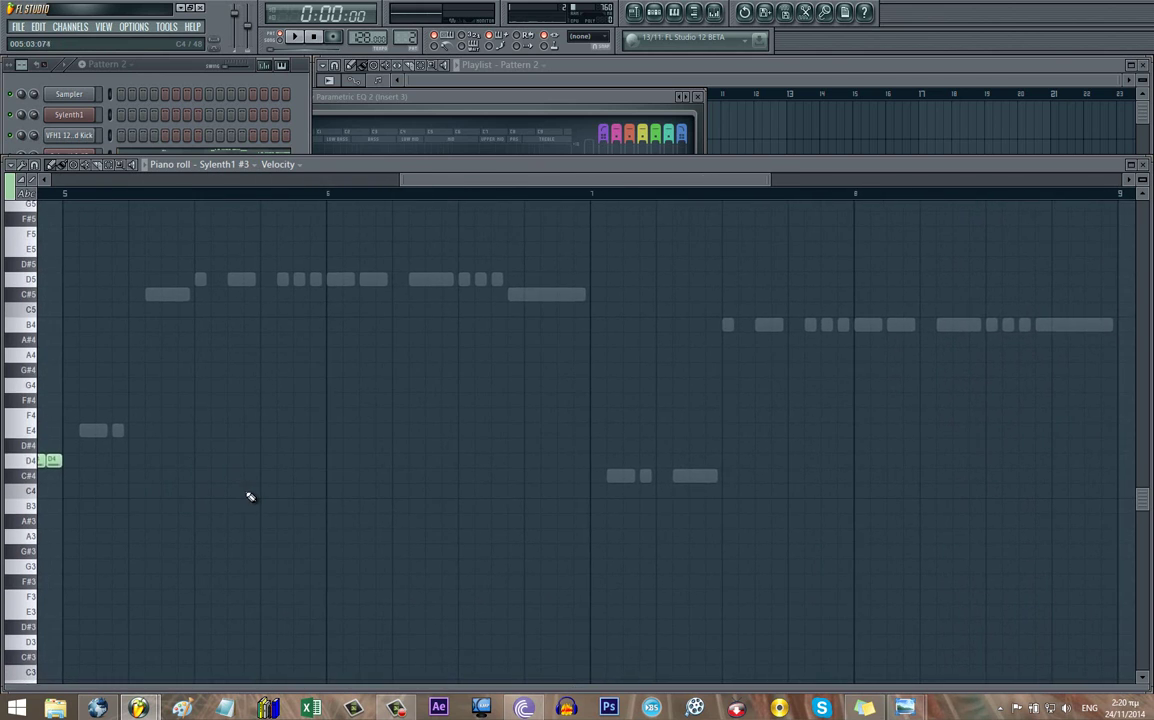
key("ctrl+v")
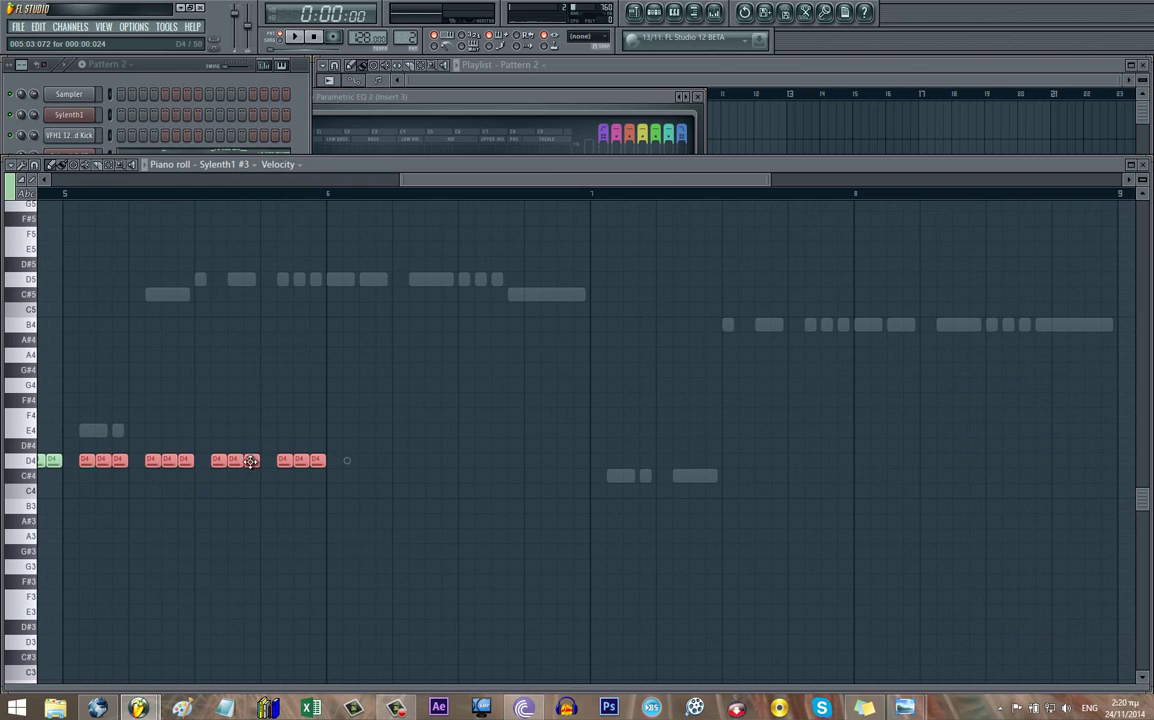
left_click_drag(251, 460, 381, 279)
left_click_drag(239, 316, 353, 386)
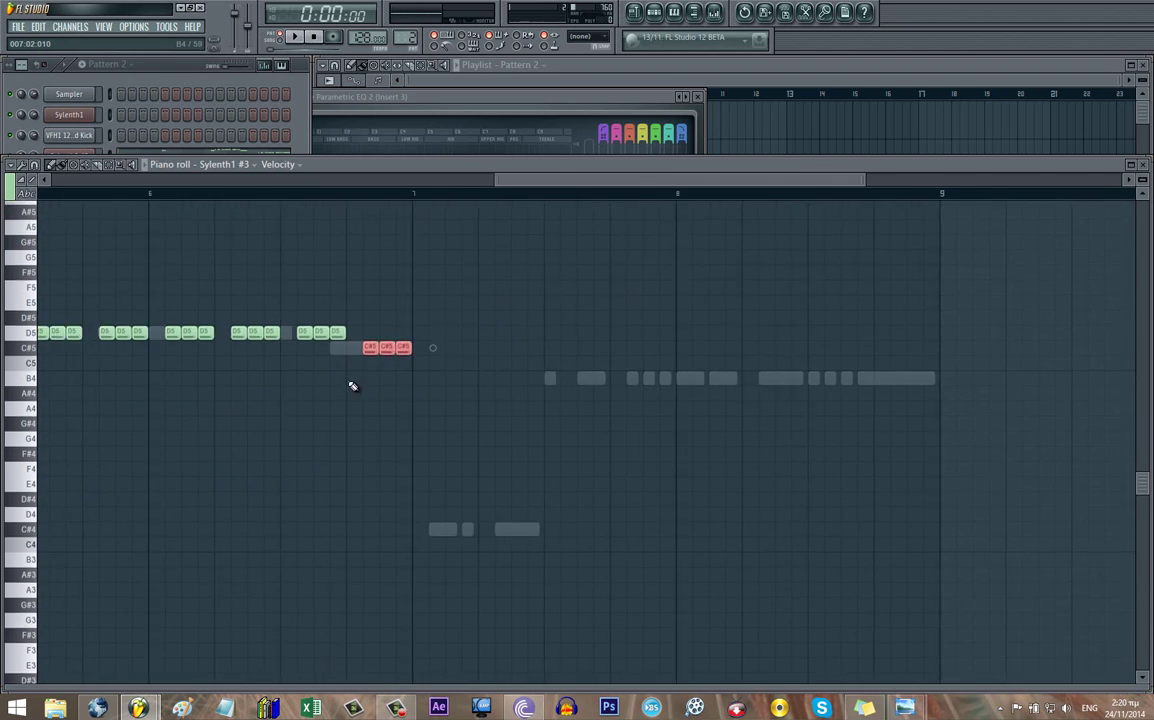
- Fill bars 7 and 8 with three-note B4 groups, move bar 7's first two groups to C#4, and start playback
left_click_drag(740, 450, 372, 430)
key("ctrl+v")
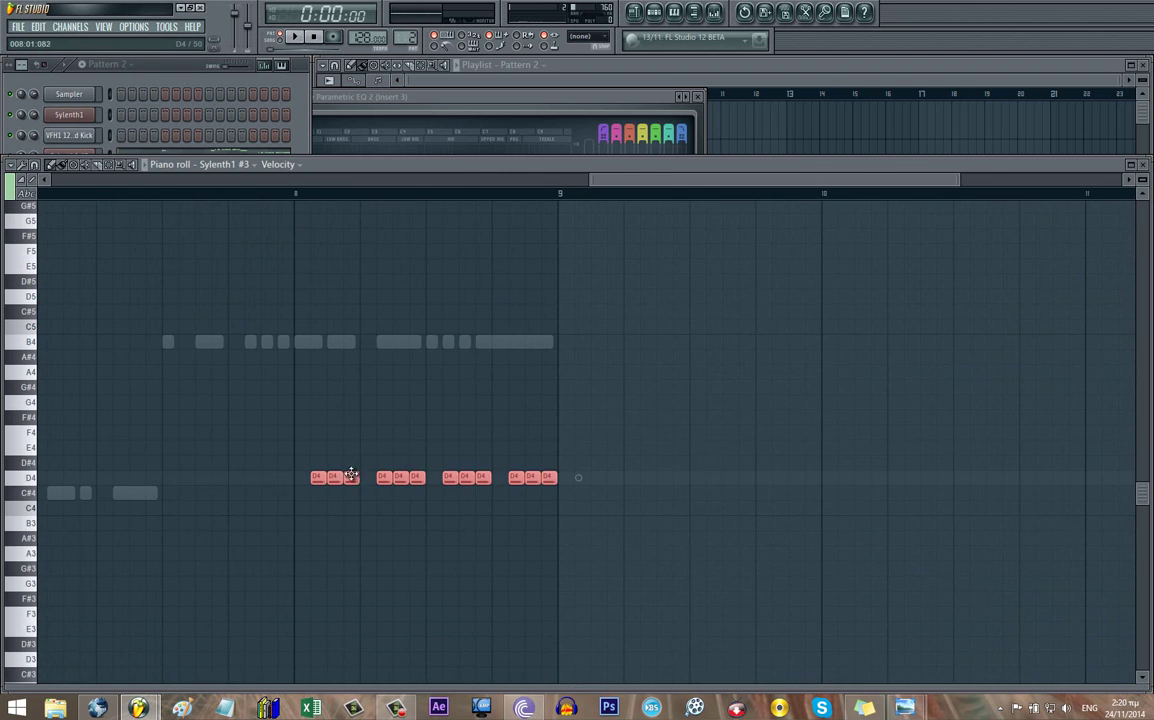
left_click_drag(351, 474, 87, 341)
left_click_drag(396, 394, 593, 406)
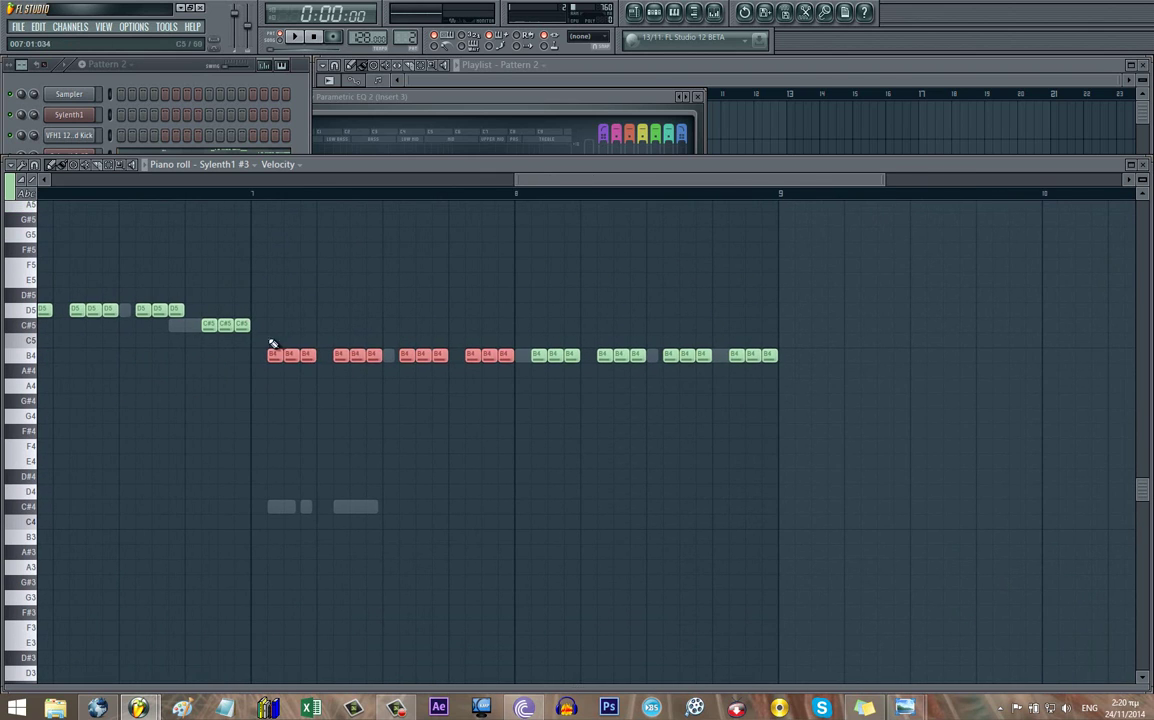
left_click_drag(270, 338, 308, 518)
left_click_drag(335, 326, 372, 510)
key("space")
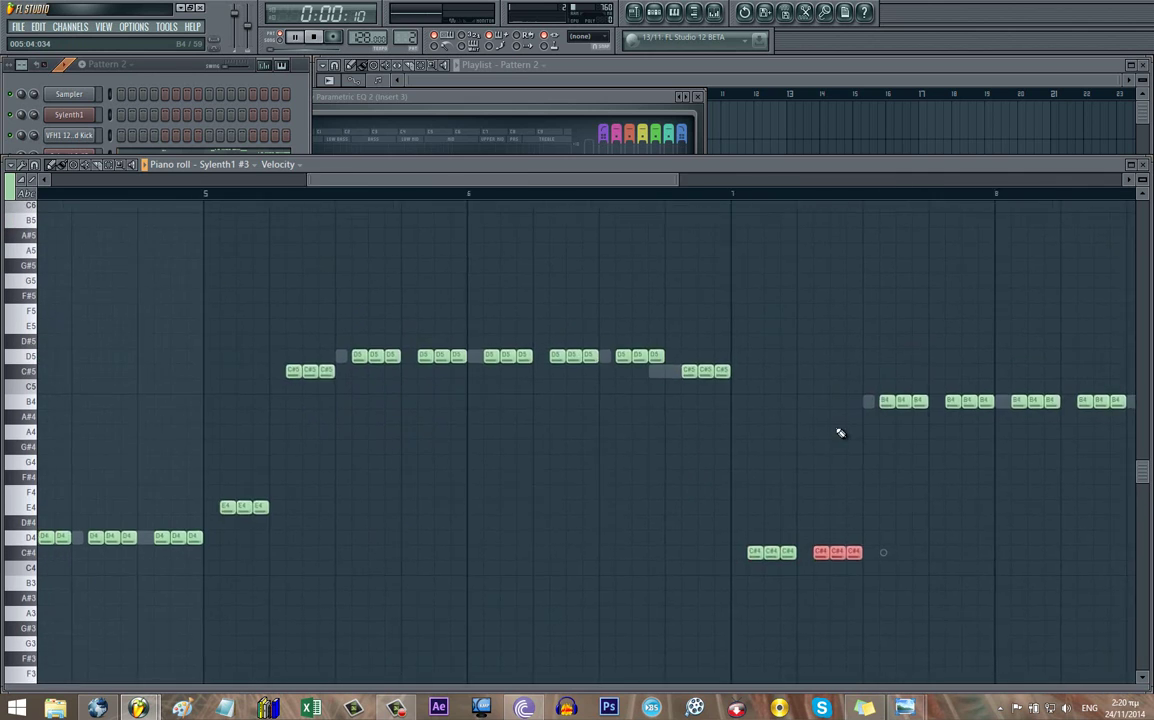
- Review the Sylenth1 #3 melody in Pattern 2, clear Sylenth1 #2's notes there, and transfer the Sylenth1 #3 notes to Pattern 1
left_click_drag(515, 447, 178, 394)
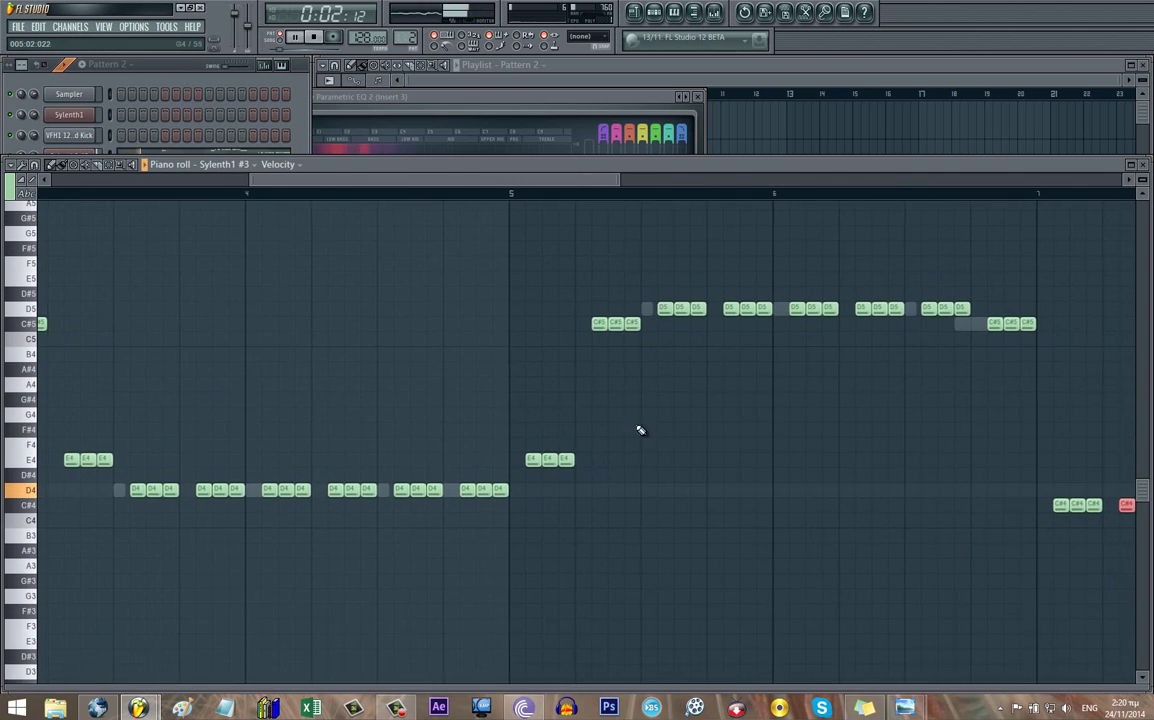
left_click_drag(664, 404, 1140, 398)
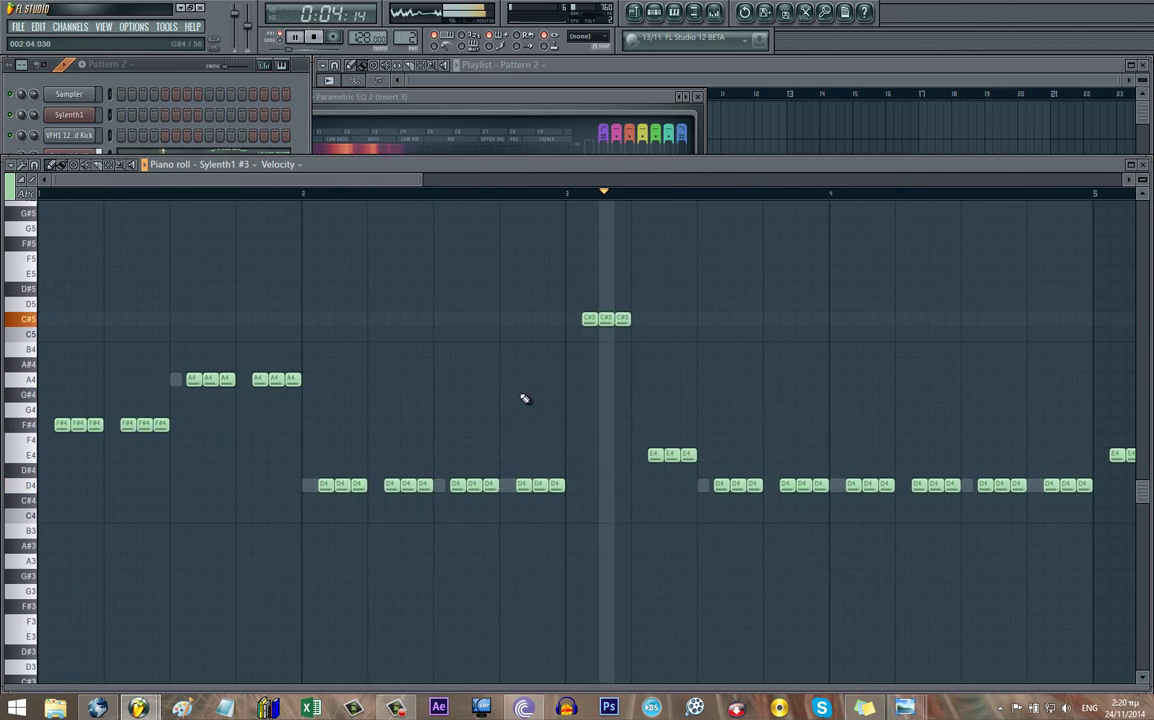
scroll(523, 399, "down", 2)
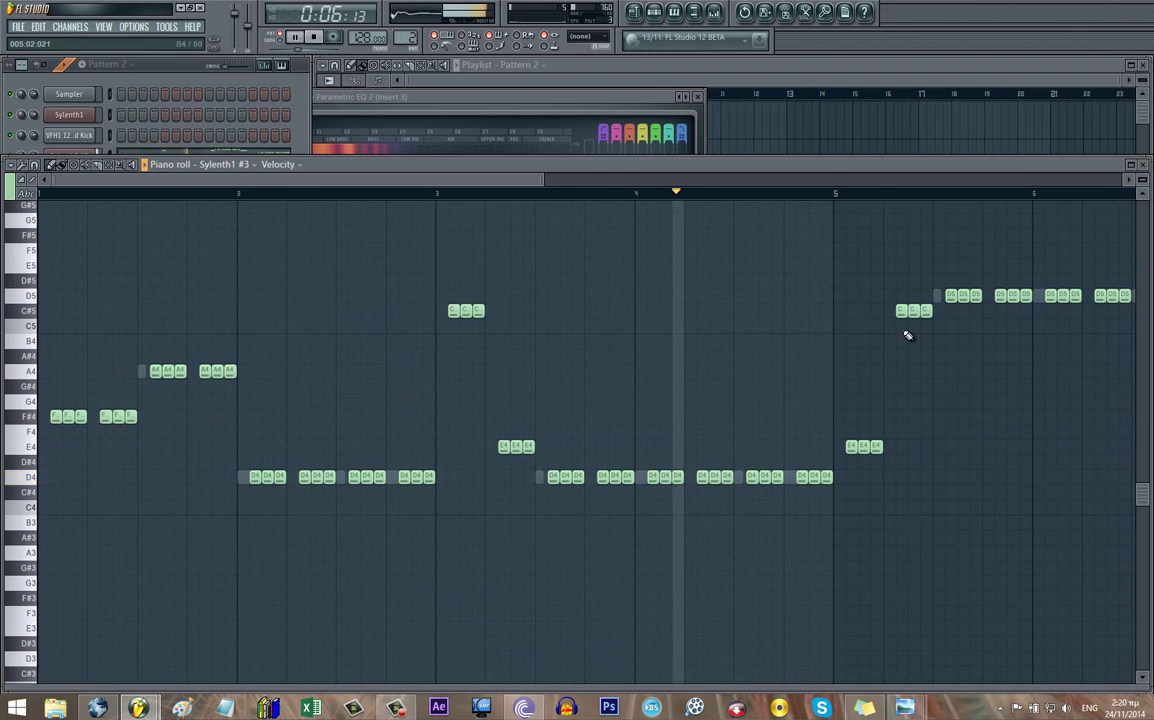
left_click(206, 79)
key("space")
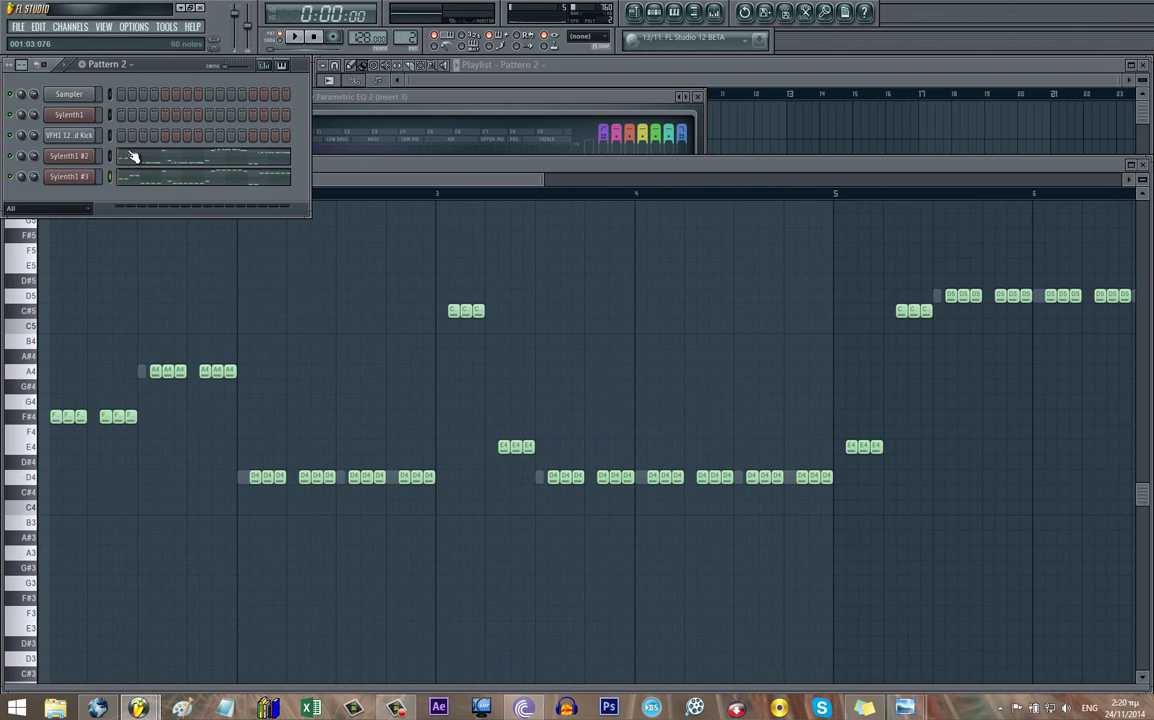
key("ctrl+x")
left_click(113, 177)
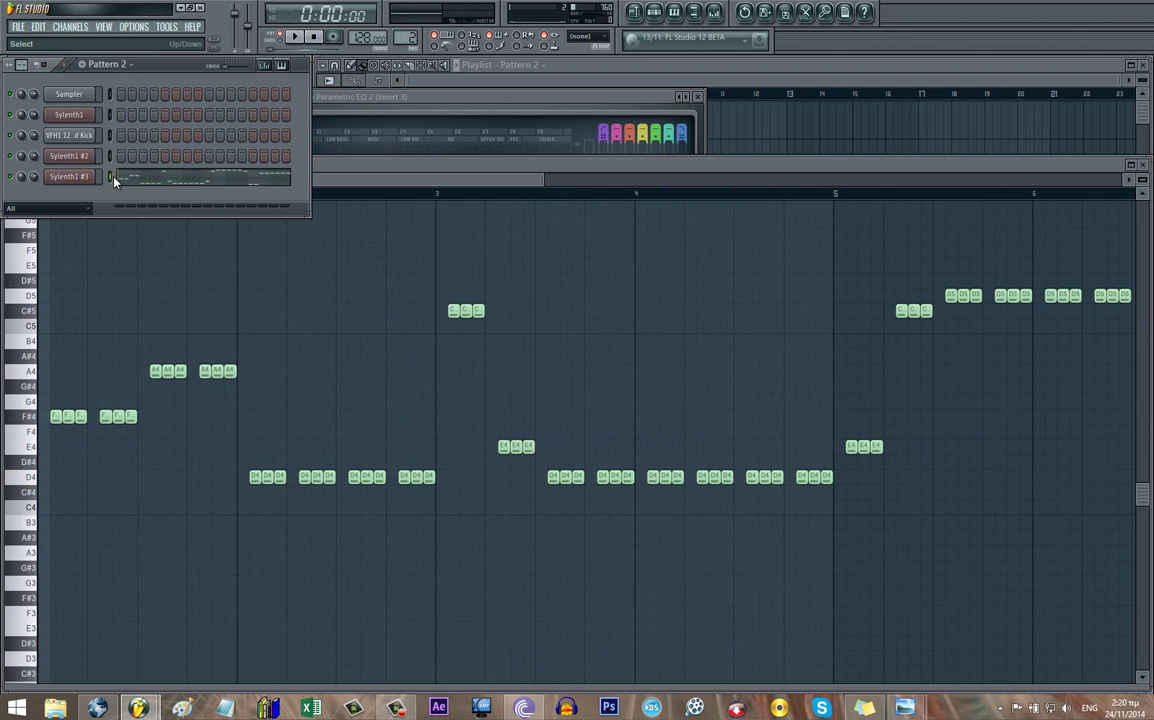
key("KP_Subtract")
key("ctrl+v")
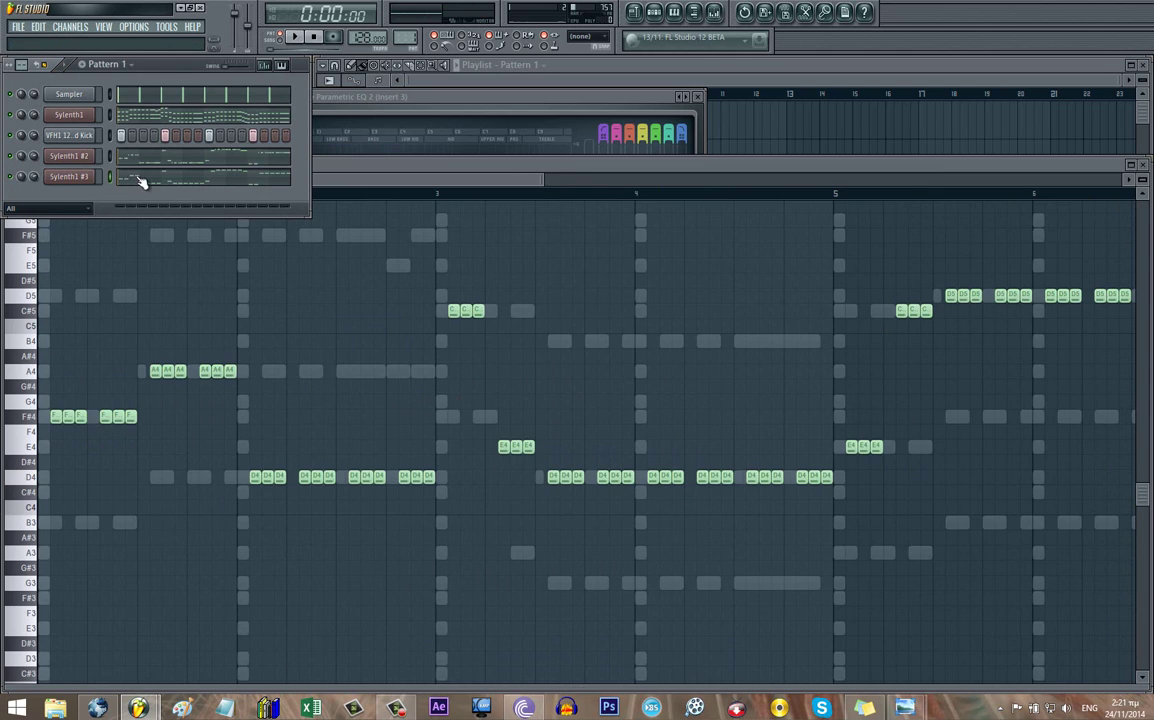
- Audition Sylenth1 #3 in Pattern 1 and lower the band 7 low-pass of Insert 4's Fruity Parametric EQ 2 to about 7.7 kHz
key("space")
key("space")
left_click(81, 181)
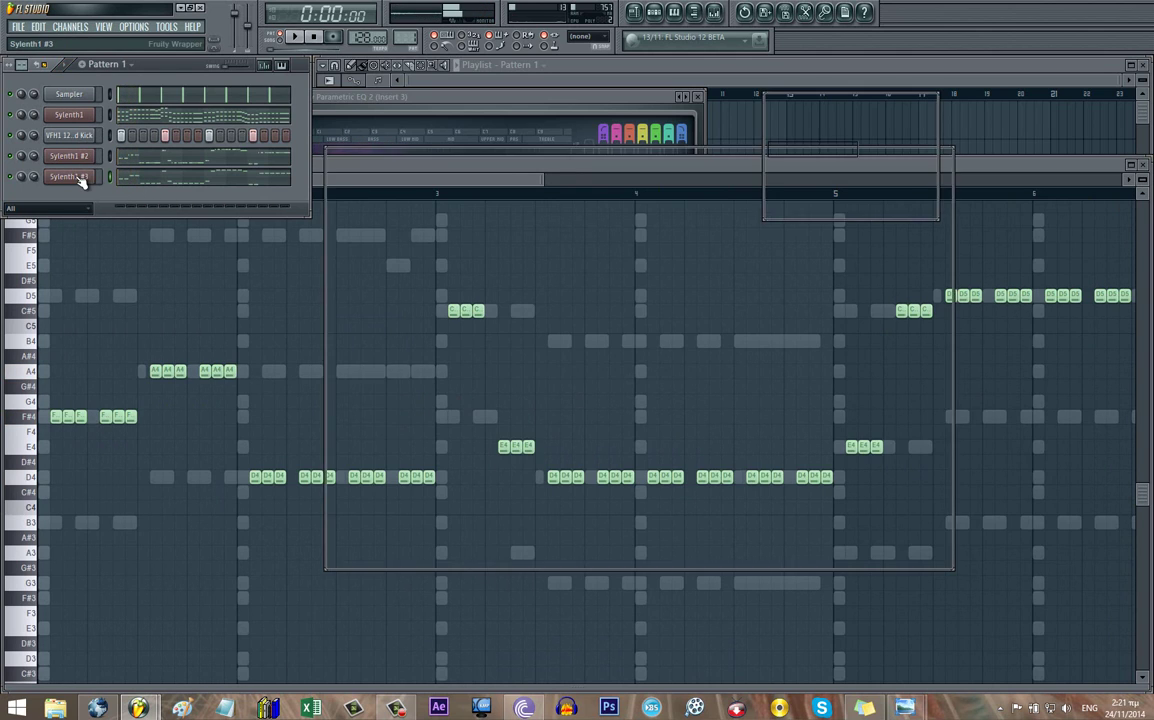
key("c")
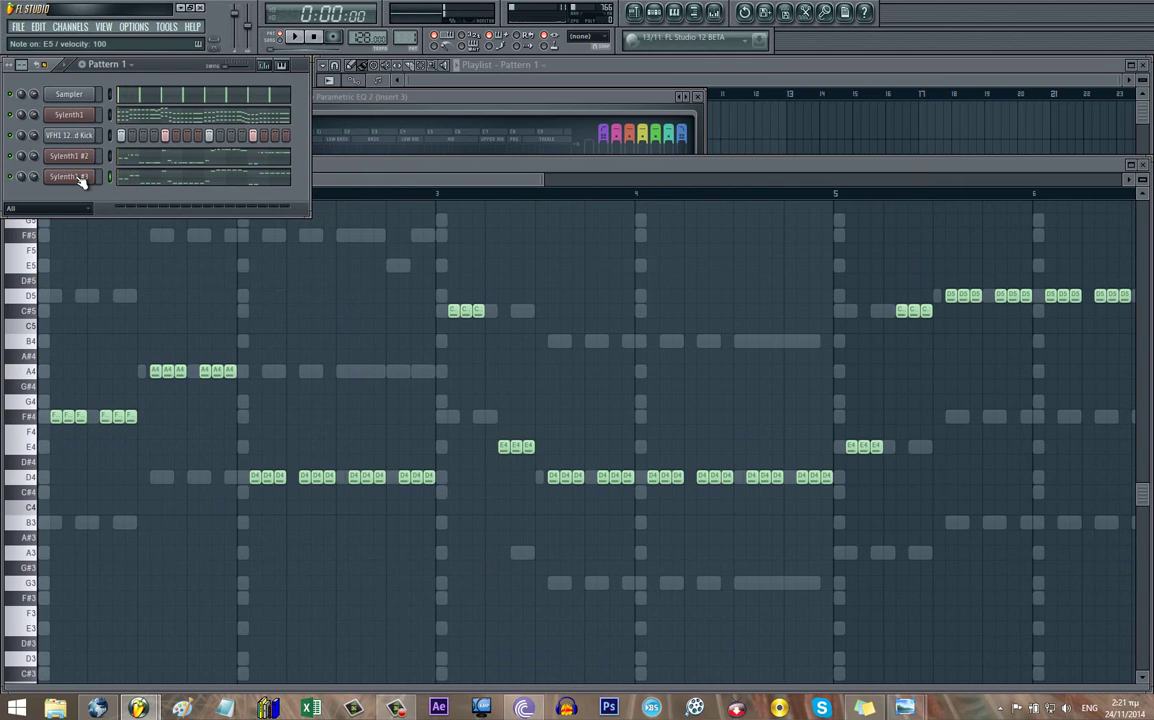
left_click(716, 16)
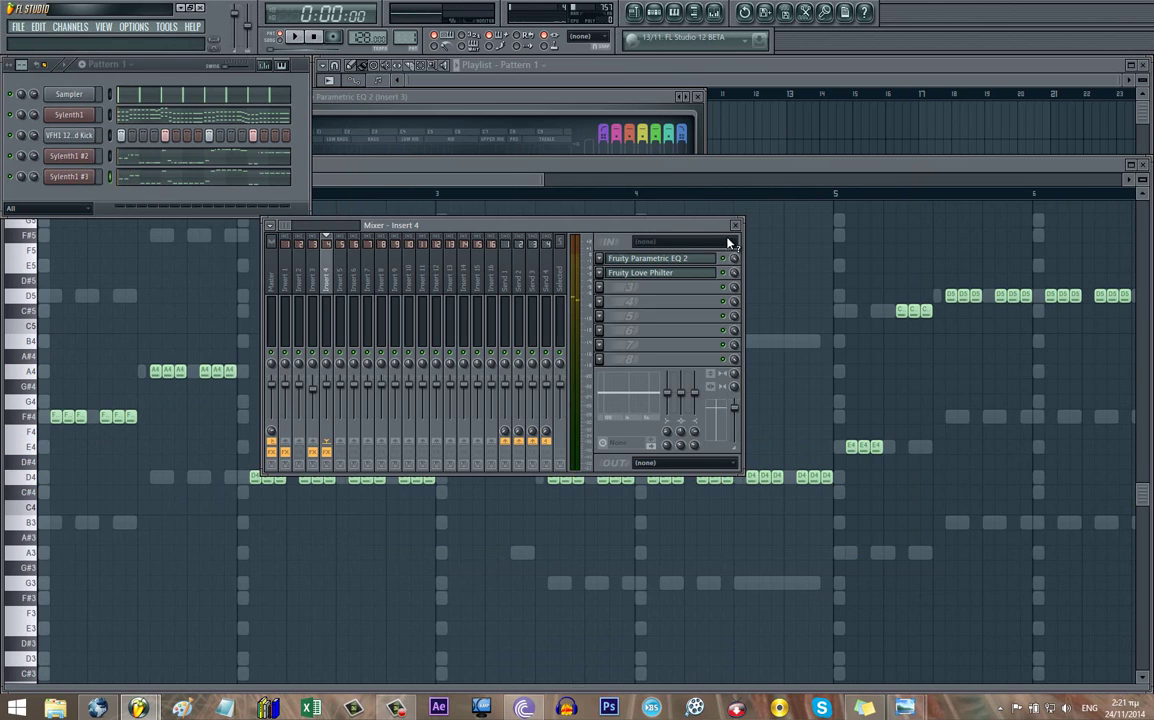
left_click(652, 264)
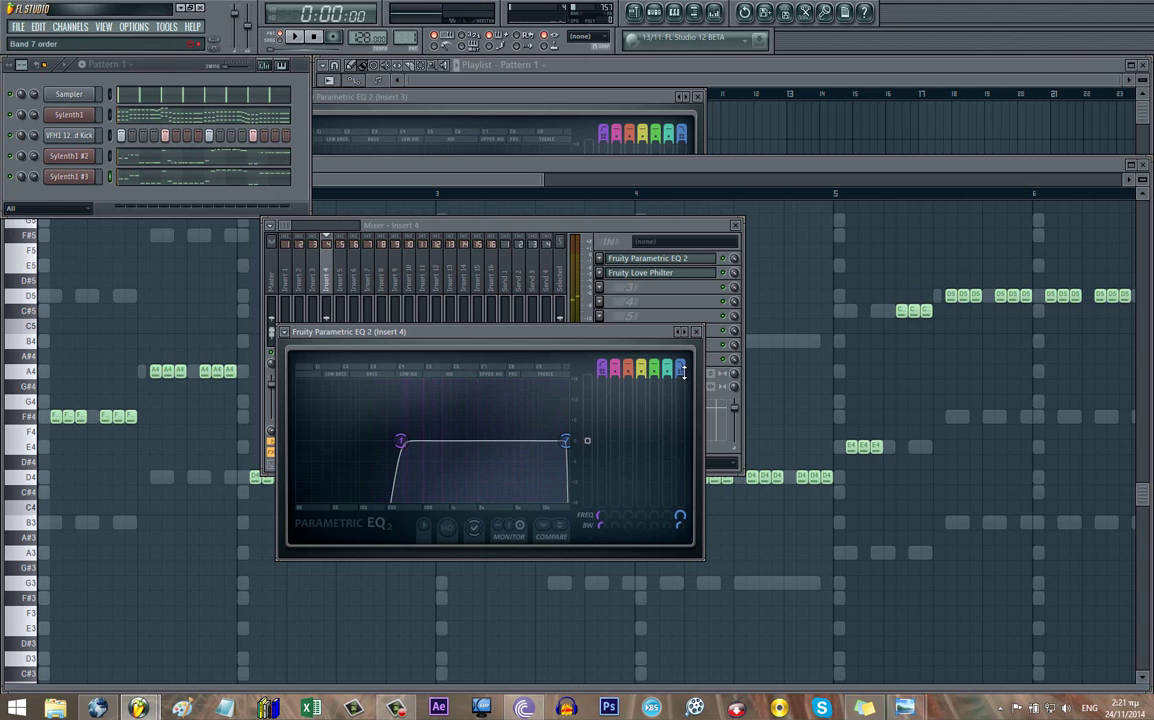
left_click_drag(564, 449, 533, 451)
key("space")
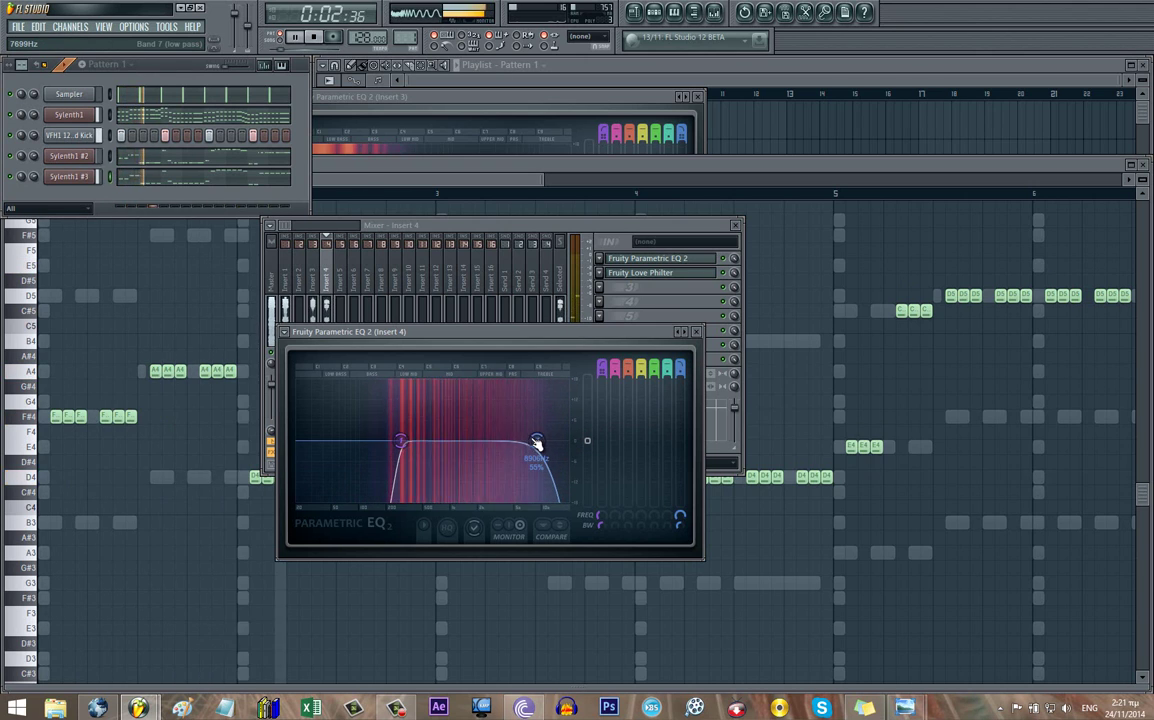
- Set the chorus dry/wet of Sylenth1 #3 to about 29% and play the pattern
left_click(90, 178)
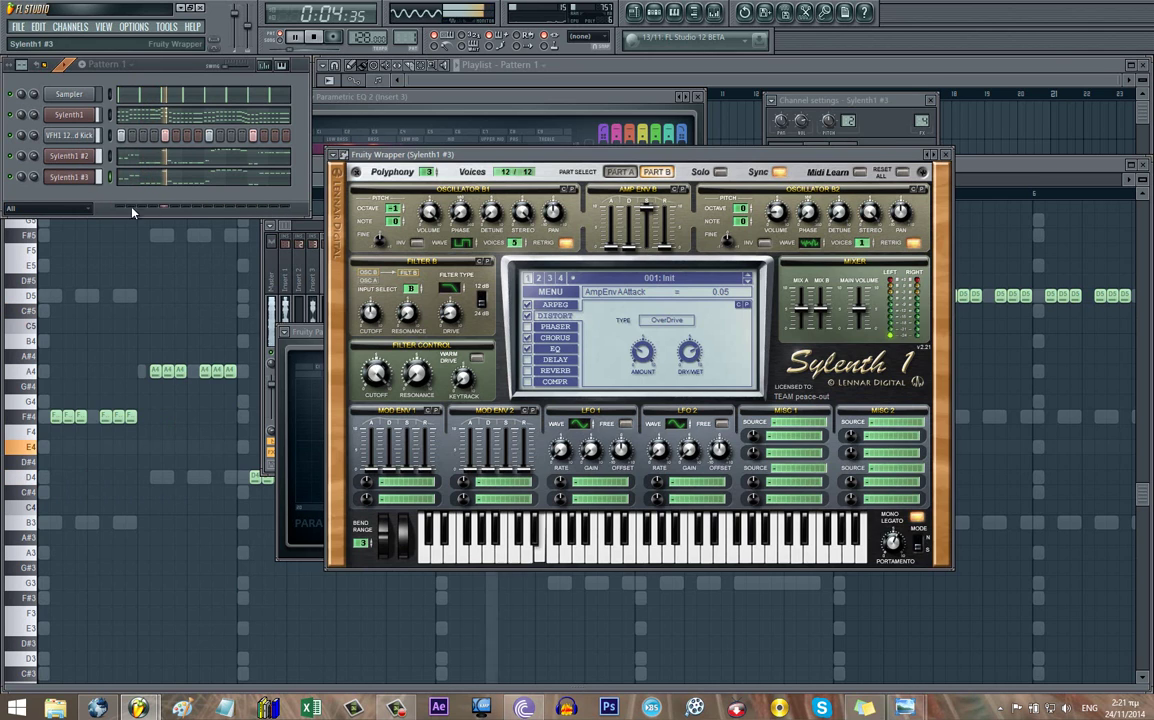
left_click(556, 338)
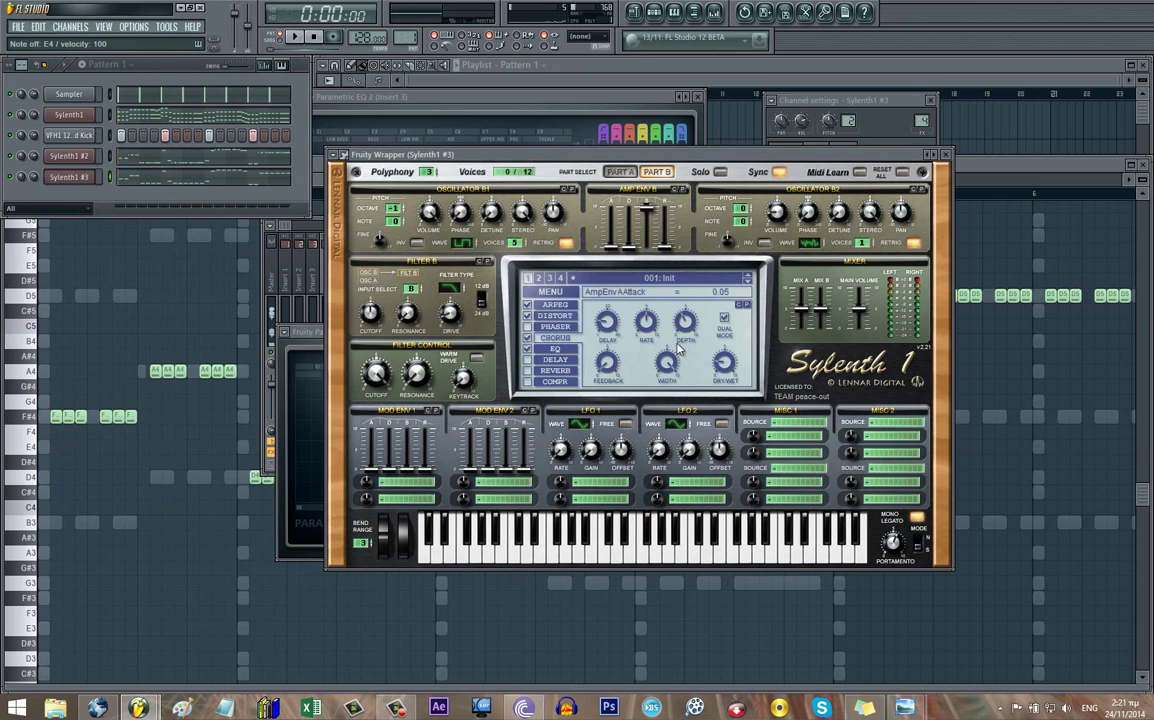
left_click_drag(735, 356, 726, 362)
key("space")
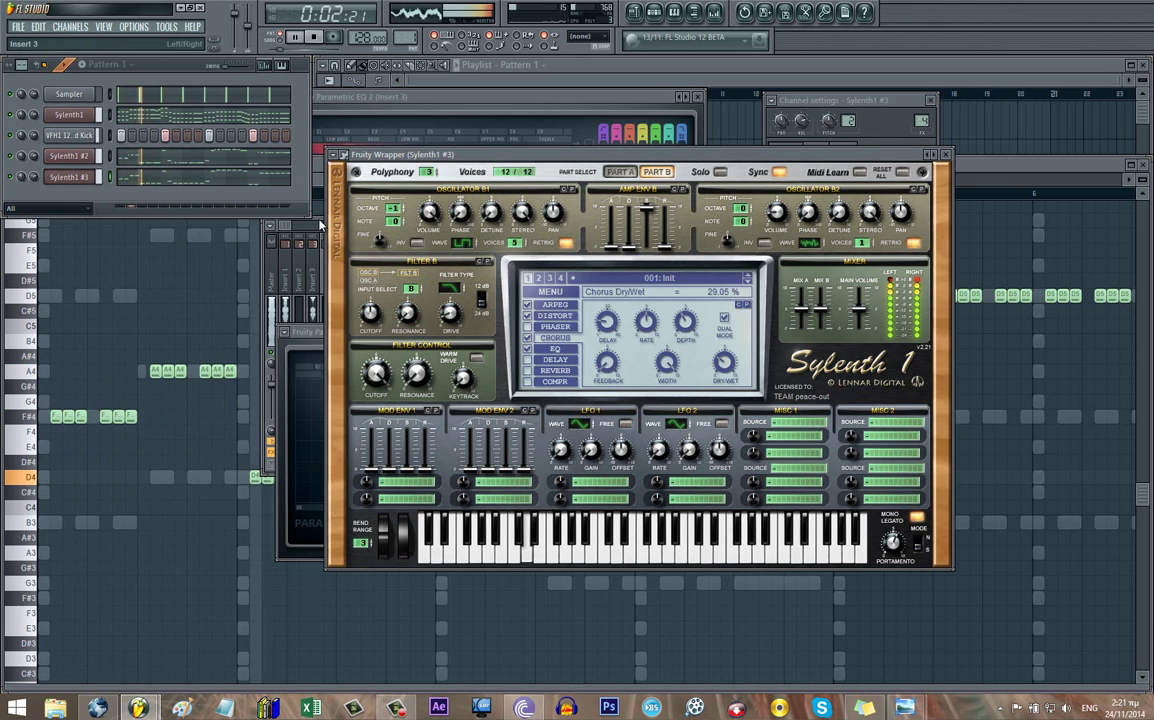
- Lower the Insert 4 mixer volume to about -3.3 dB during playback, and stop playback
left_click(289, 226)
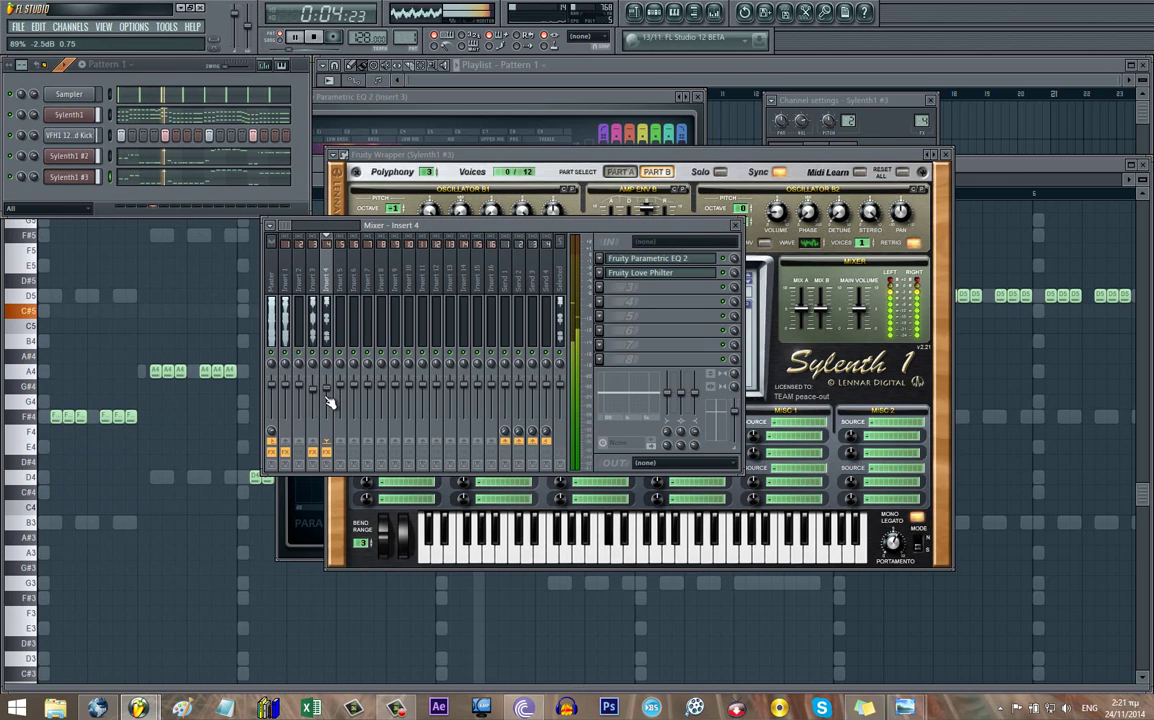
left_click_drag(327, 394, 329, 409)
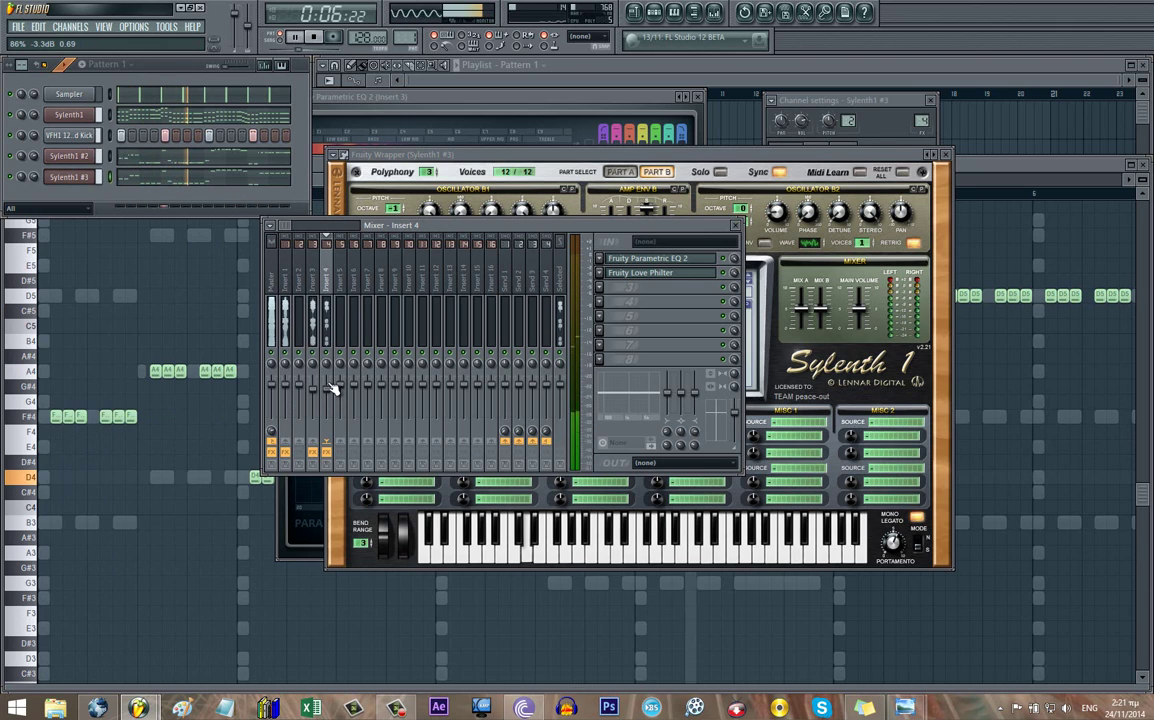
left_click(315, 393)
left_click(324, 392)
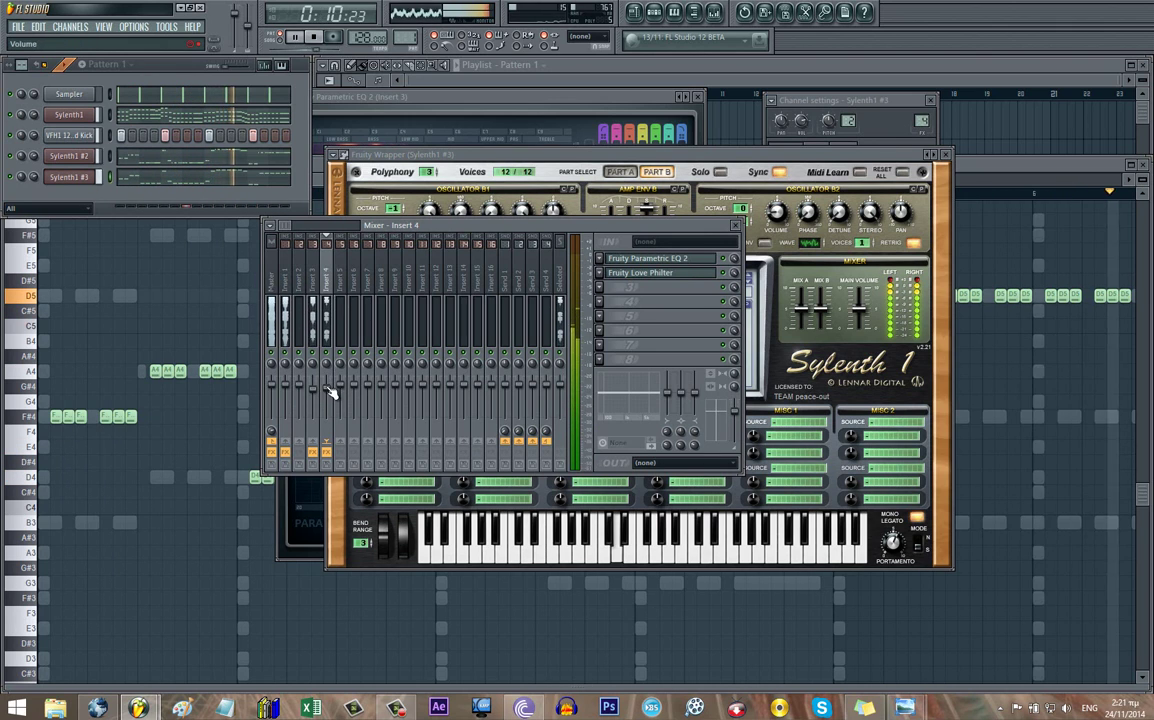
key("space")
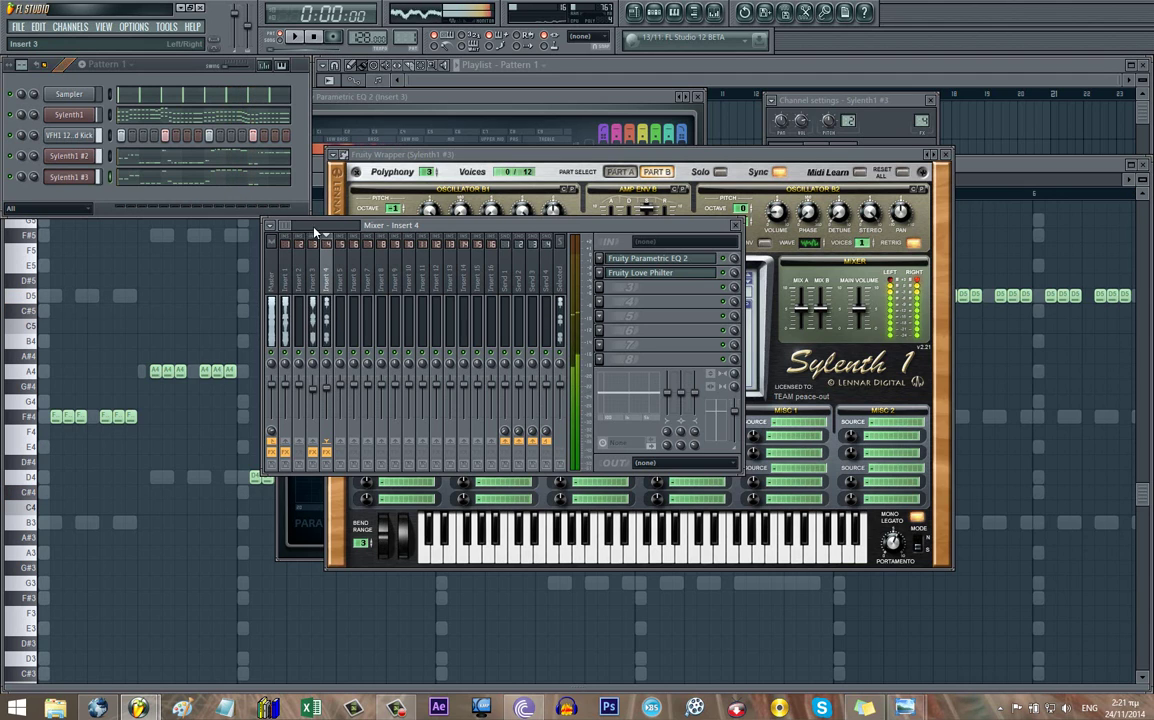
- Play Pattern 1 and inspect the Fruity Love Philter volume envelope on mixer Insert 4
left_click(281, 196)
left_click(473, 157)
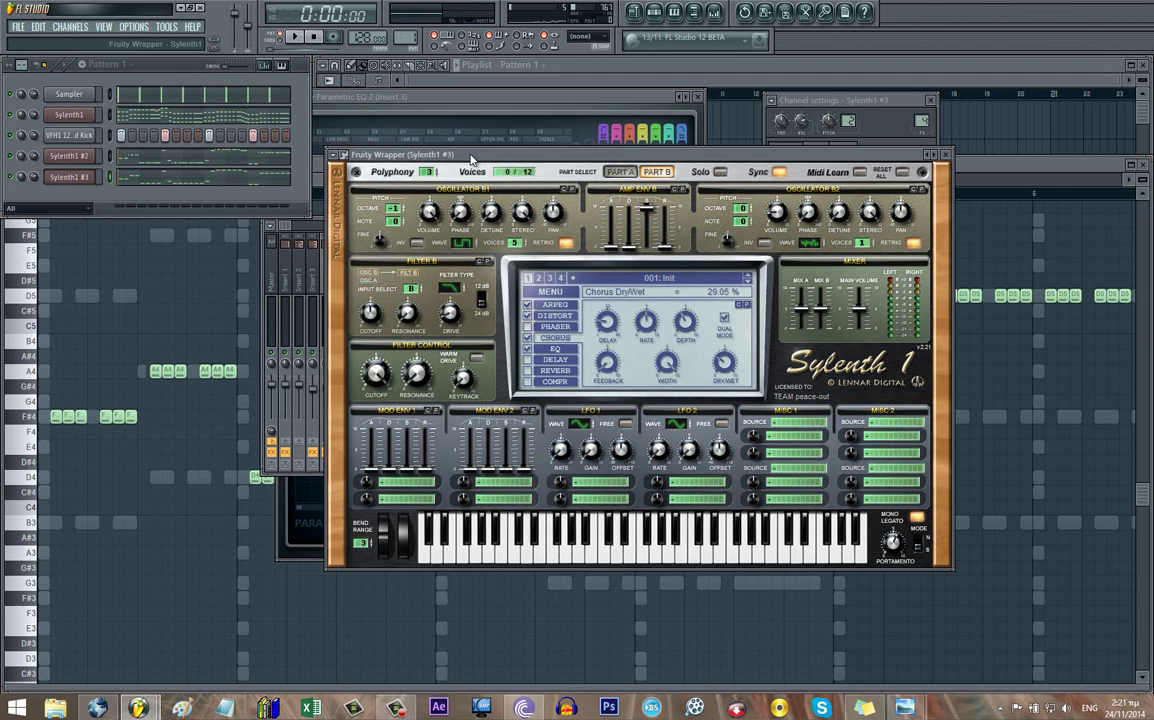
left_click(220, 199)
key("space")
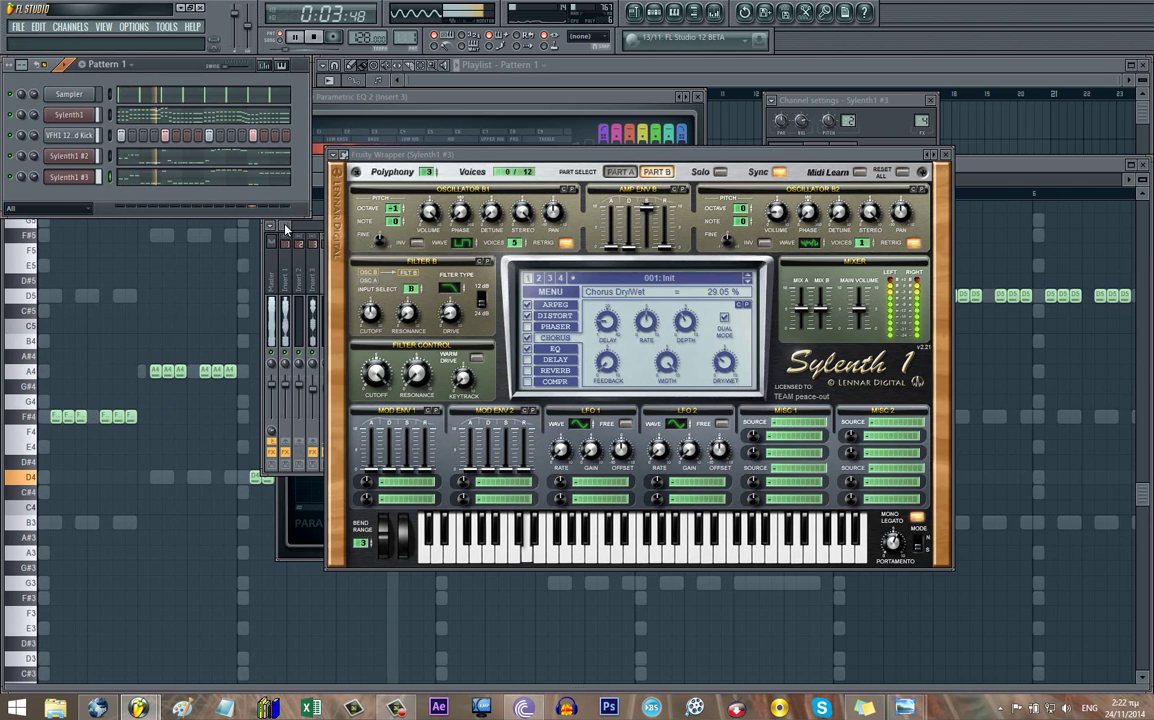
left_click(315, 327)
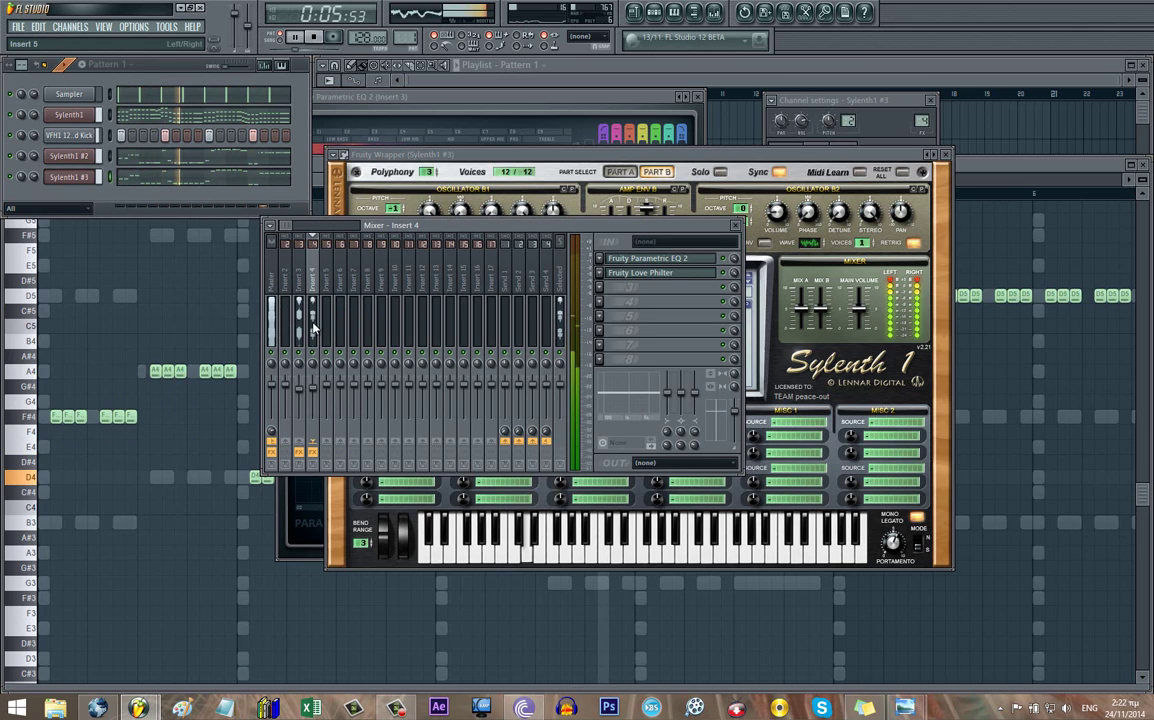
left_click(652, 274)
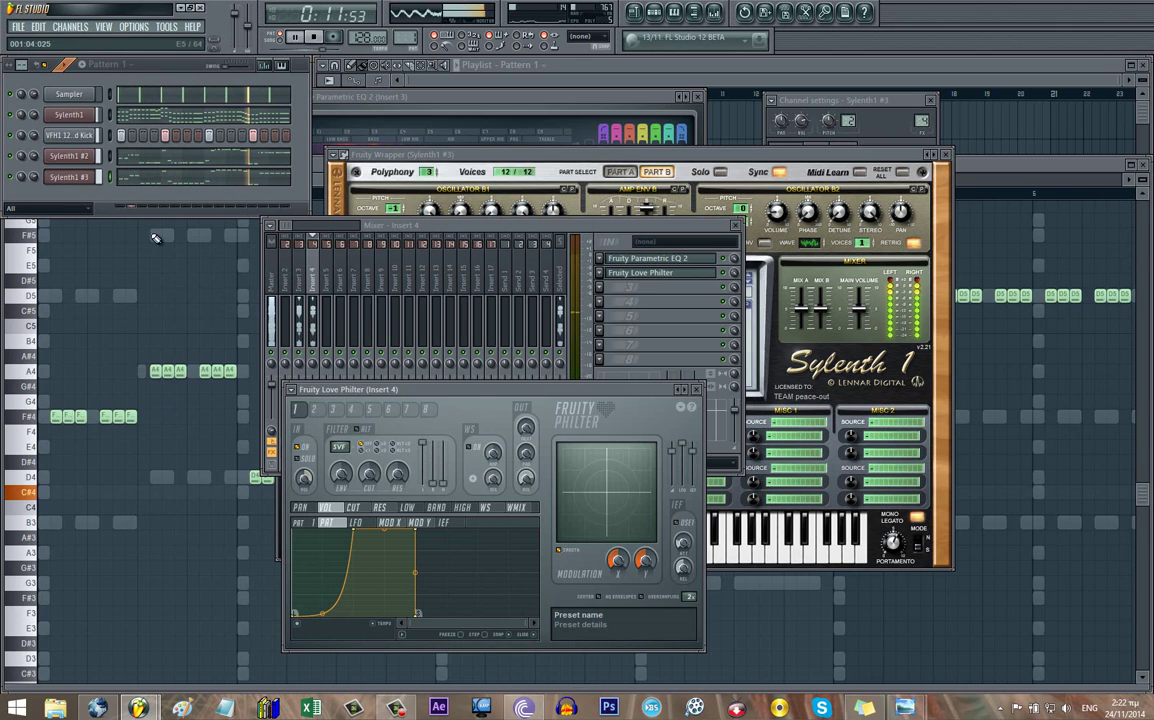
- Compare Pattern 1 with Sylenth1 #3 muted and unmuted, move the mixer aside, and stop playback
left_click(13, 180)
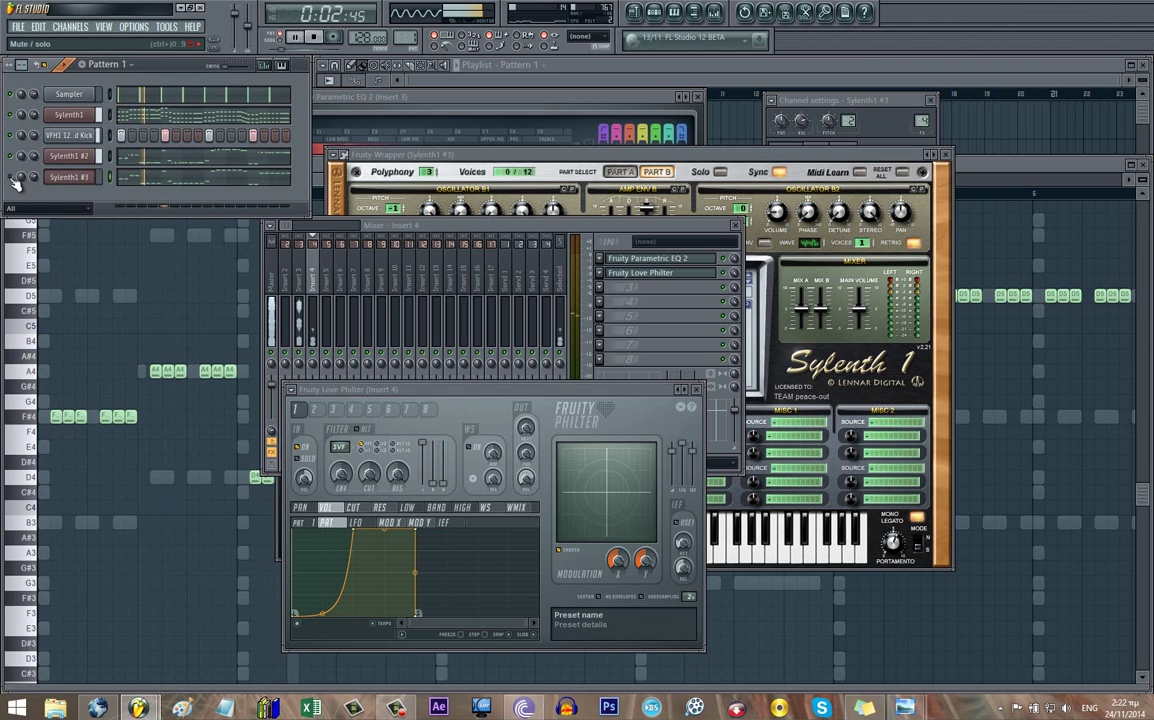
left_click(13, 180)
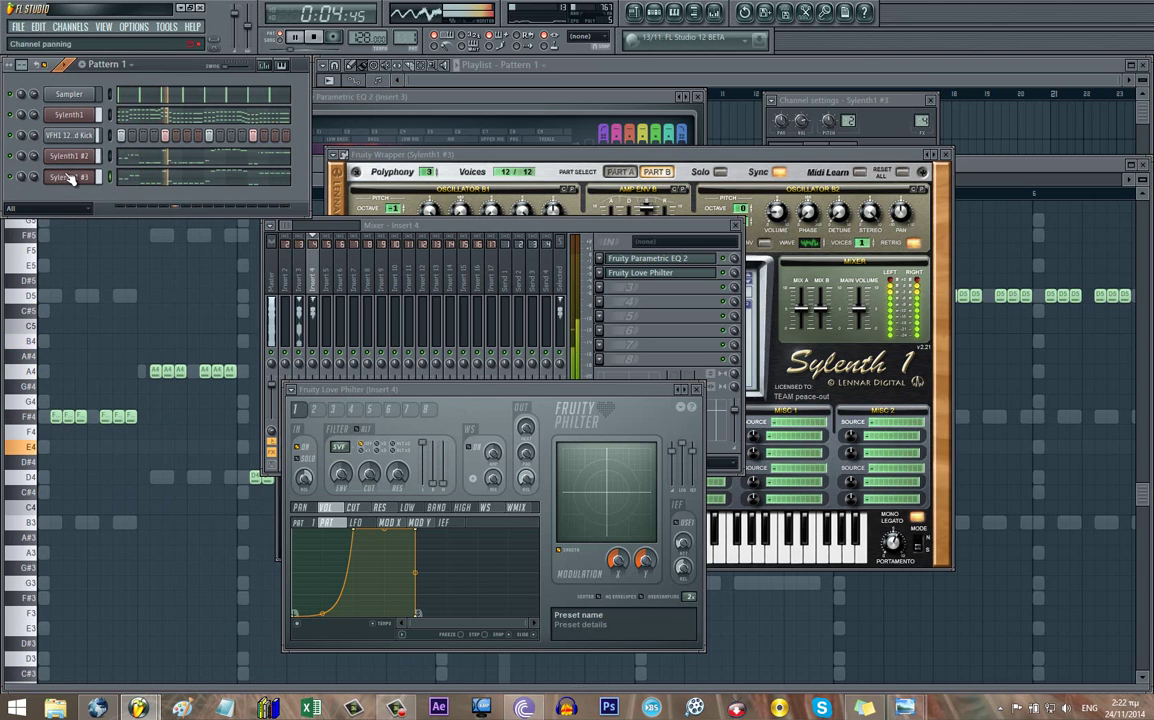
left_click_drag(400, 225, 510, 211)
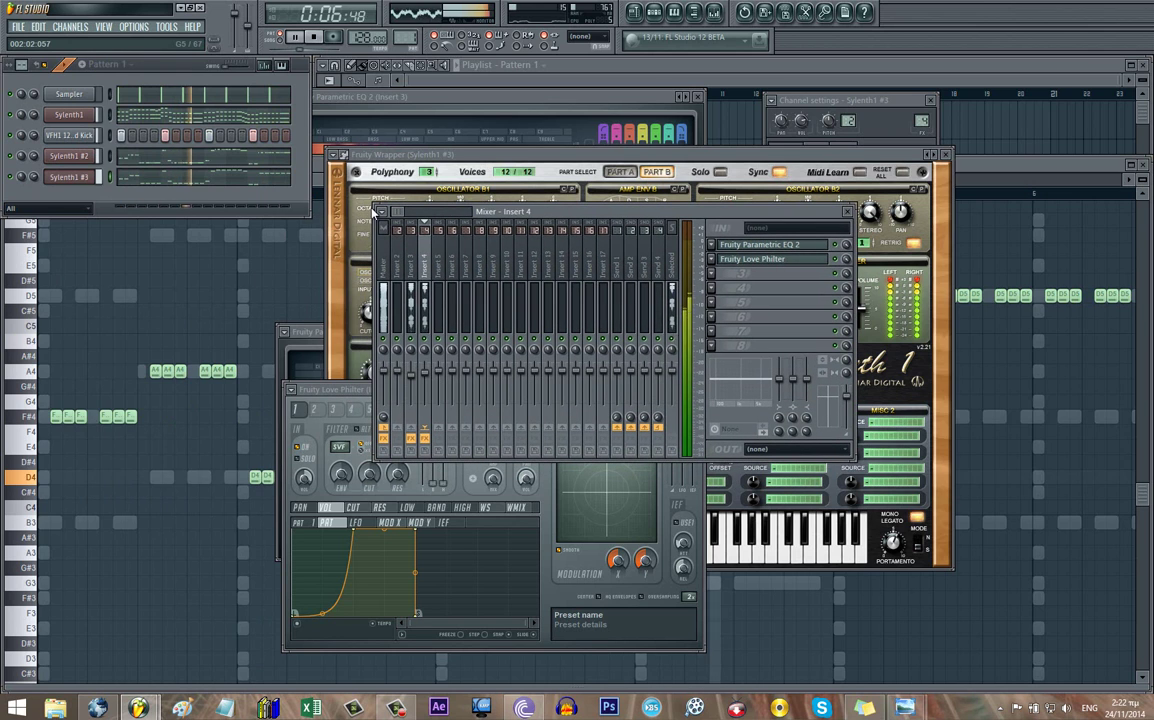
key("space")
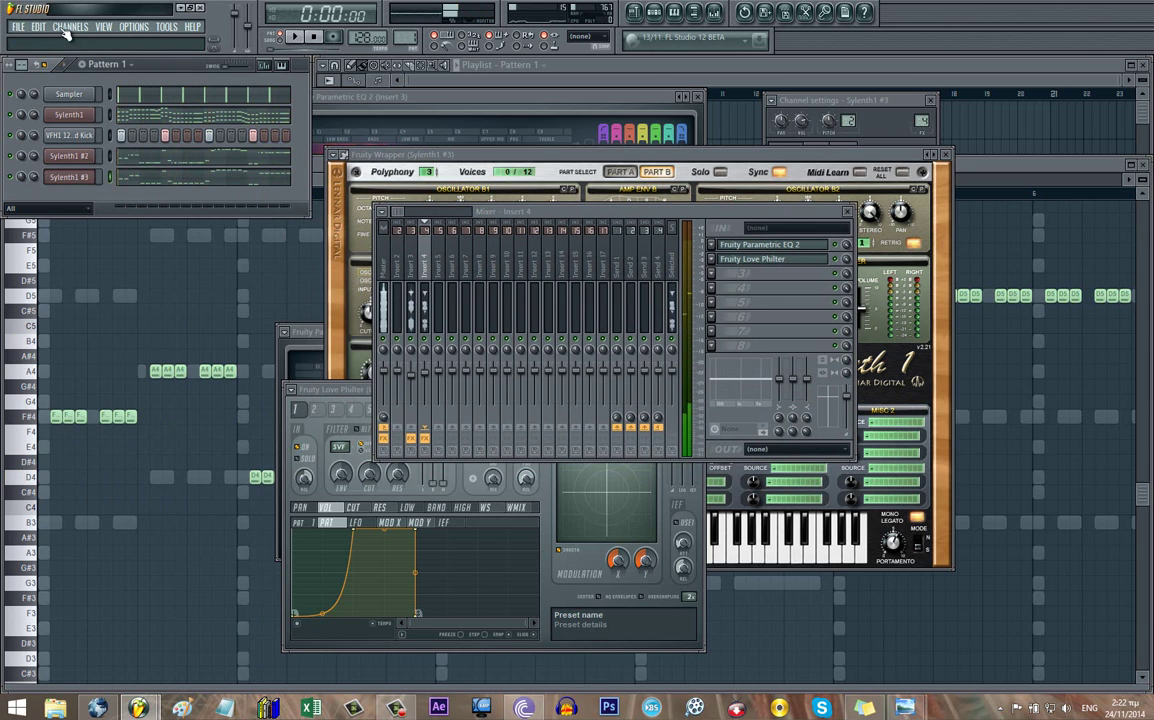
- Add another Sylenth1 channel for a high-frequency lead and initialize its preset
left_click(70, 26)
mouse_move(60, 36)
left_click(318, 175)
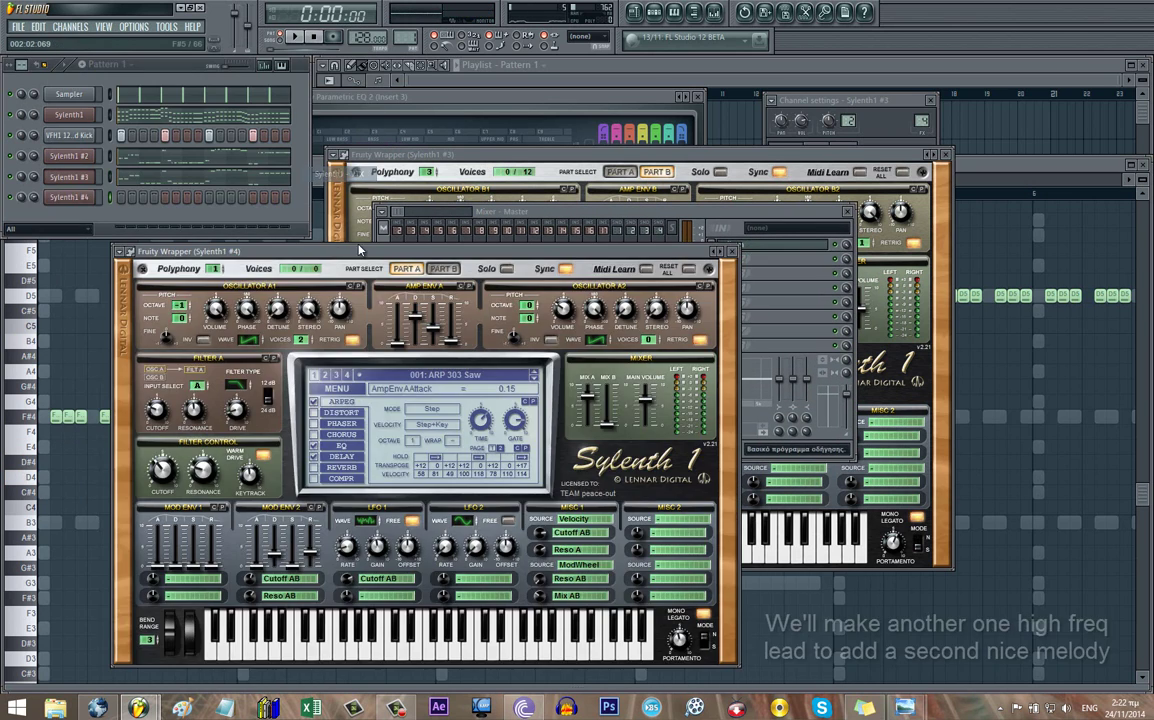
left_click_drag(360, 250, 519, 176)
left_click(493, 315)
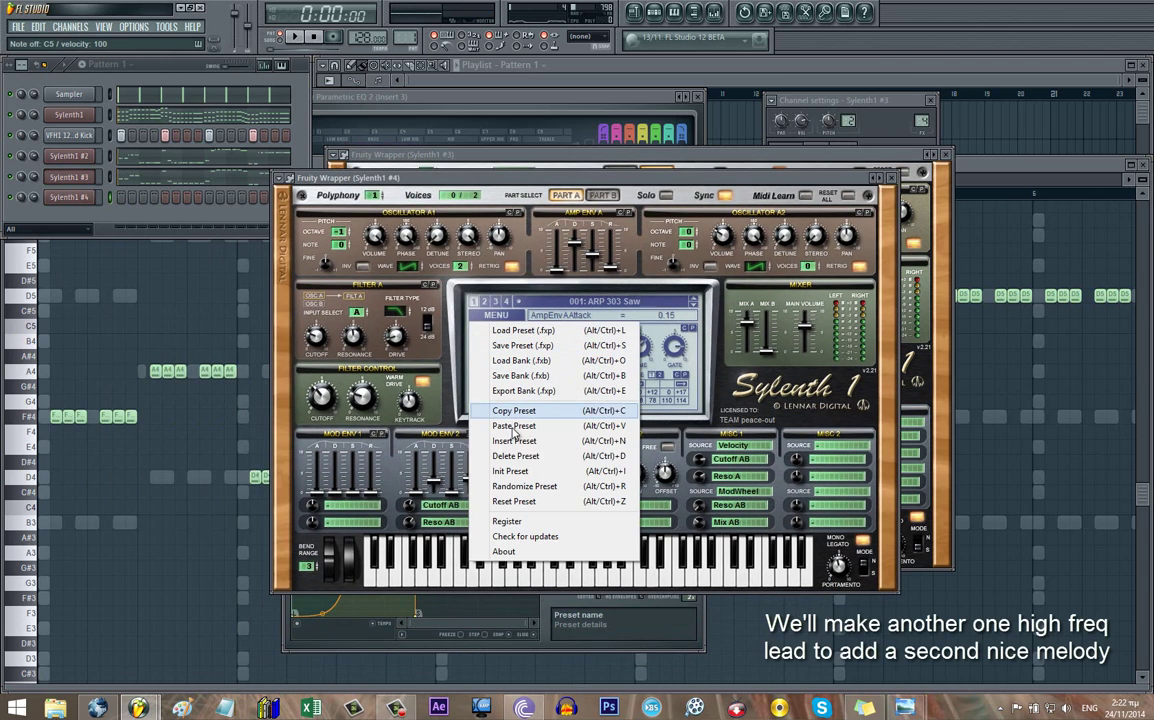
left_click(511, 471)
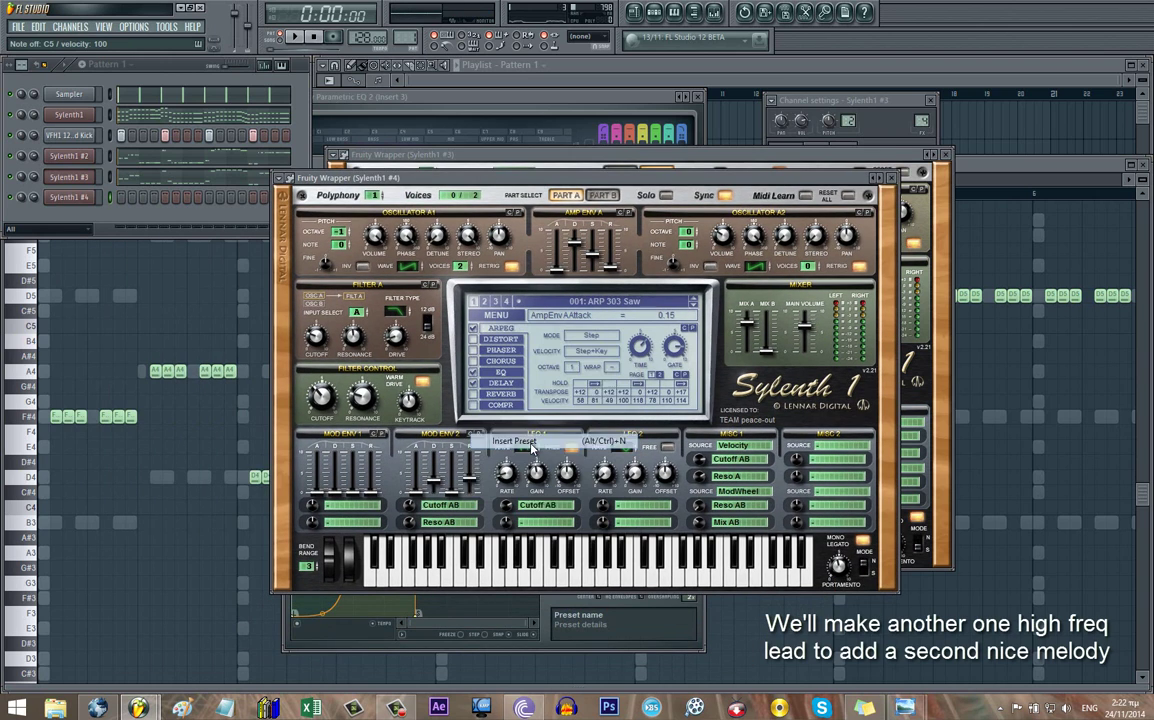
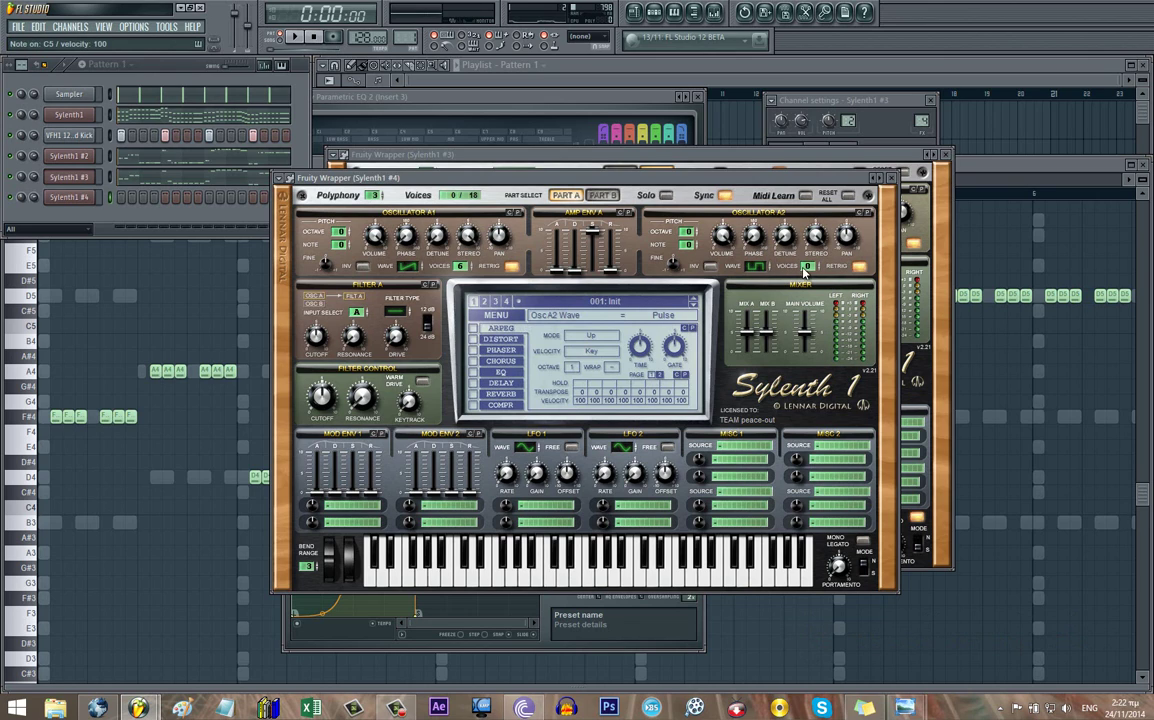
- Set Sylenth1 #4's Oscillator A2 to 7 voices, octave -1 and volume about 2.1, auditioning the sound
left_click_drag(806, 268, 817, 240)
left_click(692, 235)
left_click_drag(722, 236, 722, 351)
key("z")
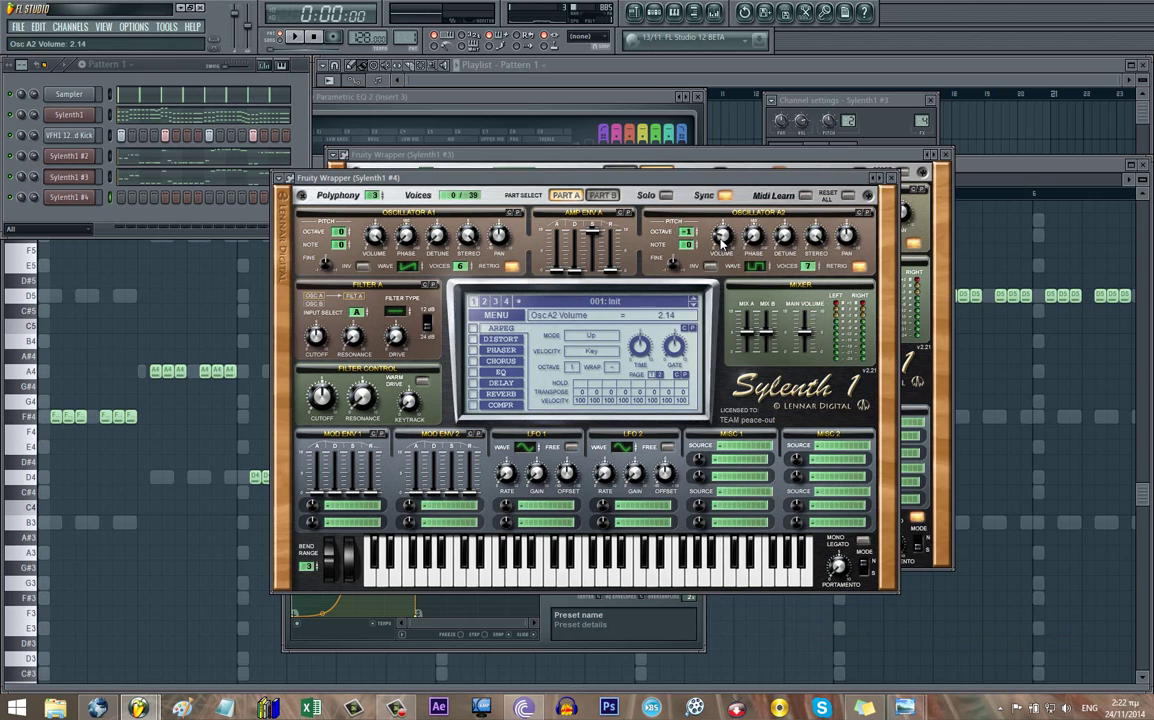
left_click_drag(722, 243, 722, 241)
key("z")
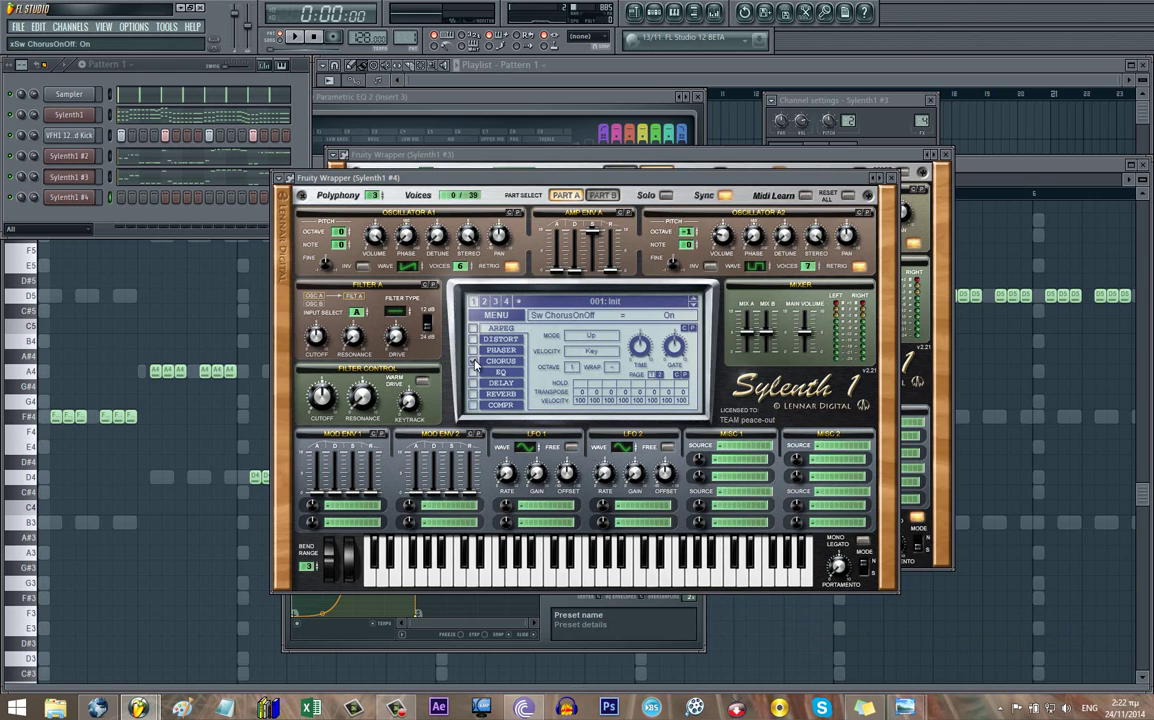
- Enable the chorus, EQ and reverb effects on Sylenth1 #4 and audition the lead
key("z")
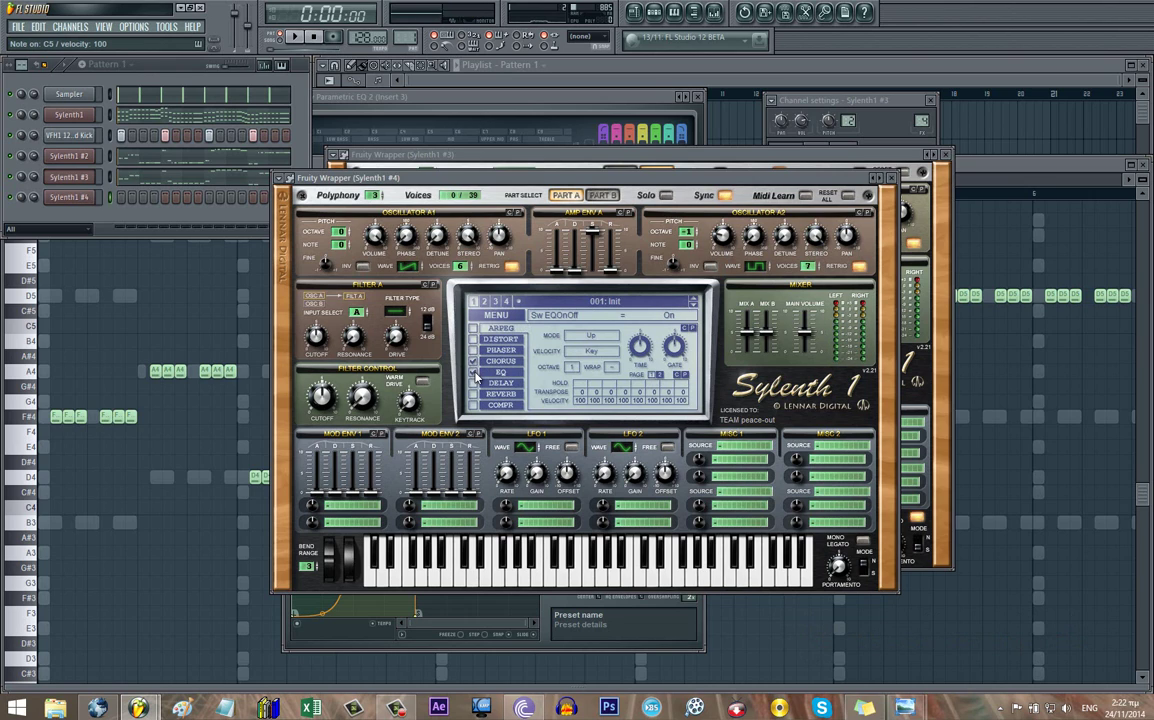
key("z")
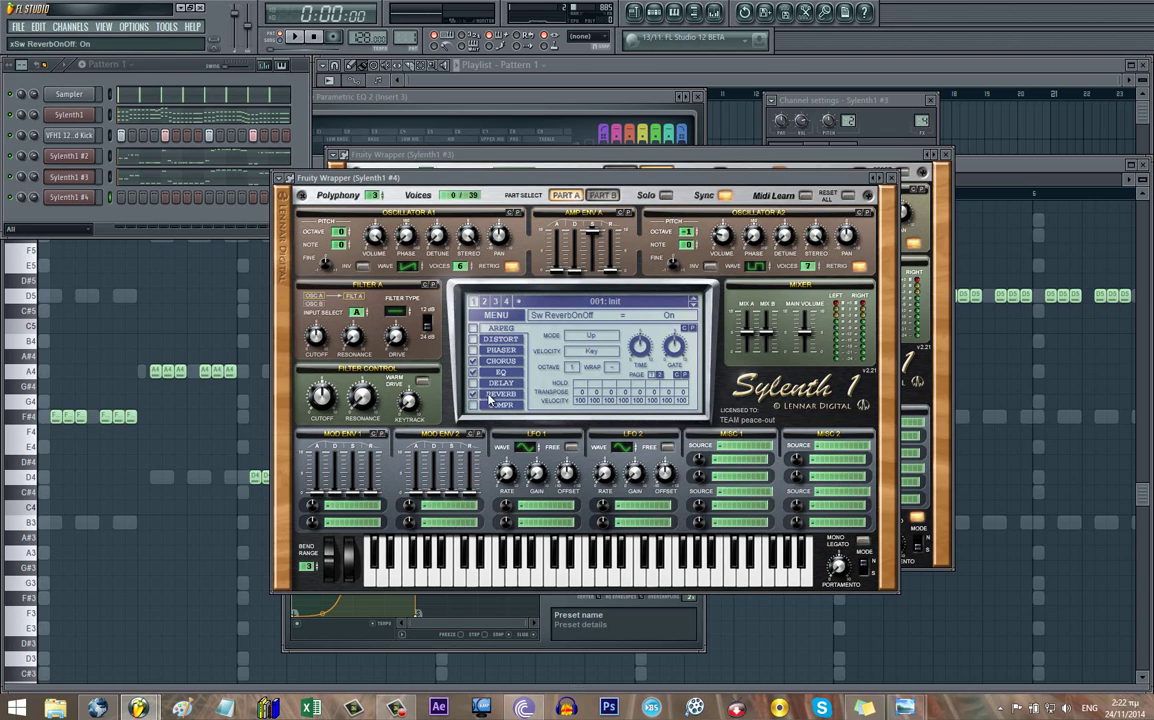
key("z")
key("z")
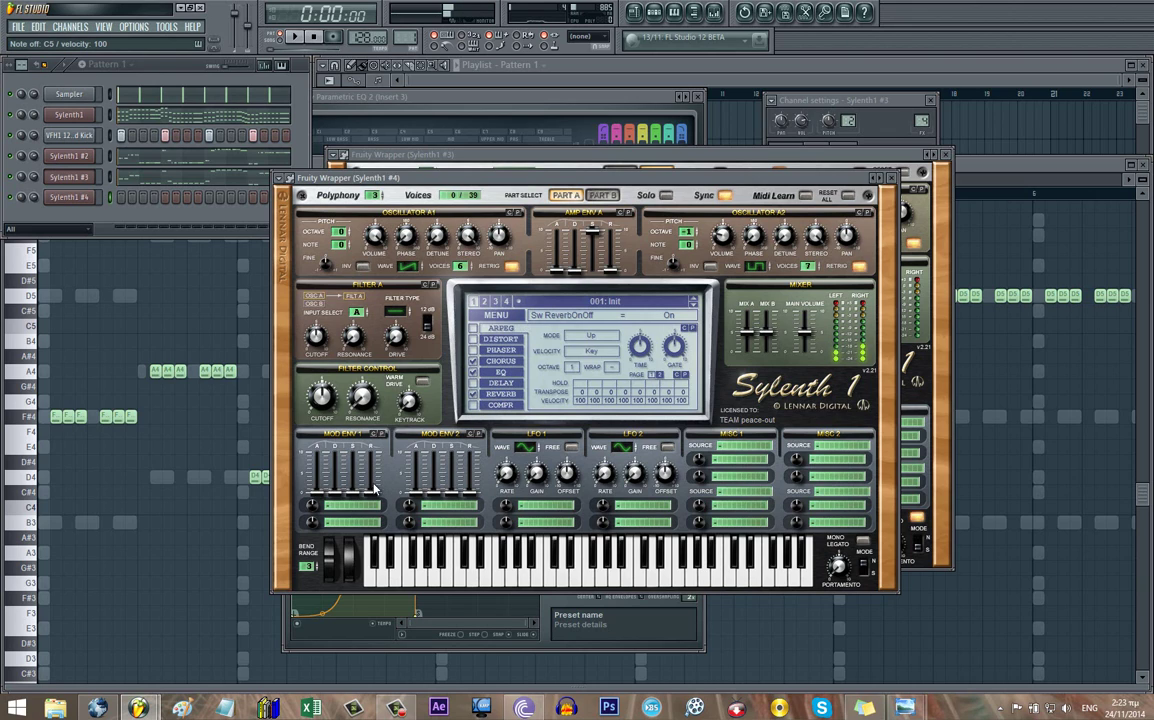
- Route LFO 1 on Sylenth1 #4 to Pitch AB, set its rate to 1/8T and adjust the modulation amount, auditioning the sound
left_click(535, 507)
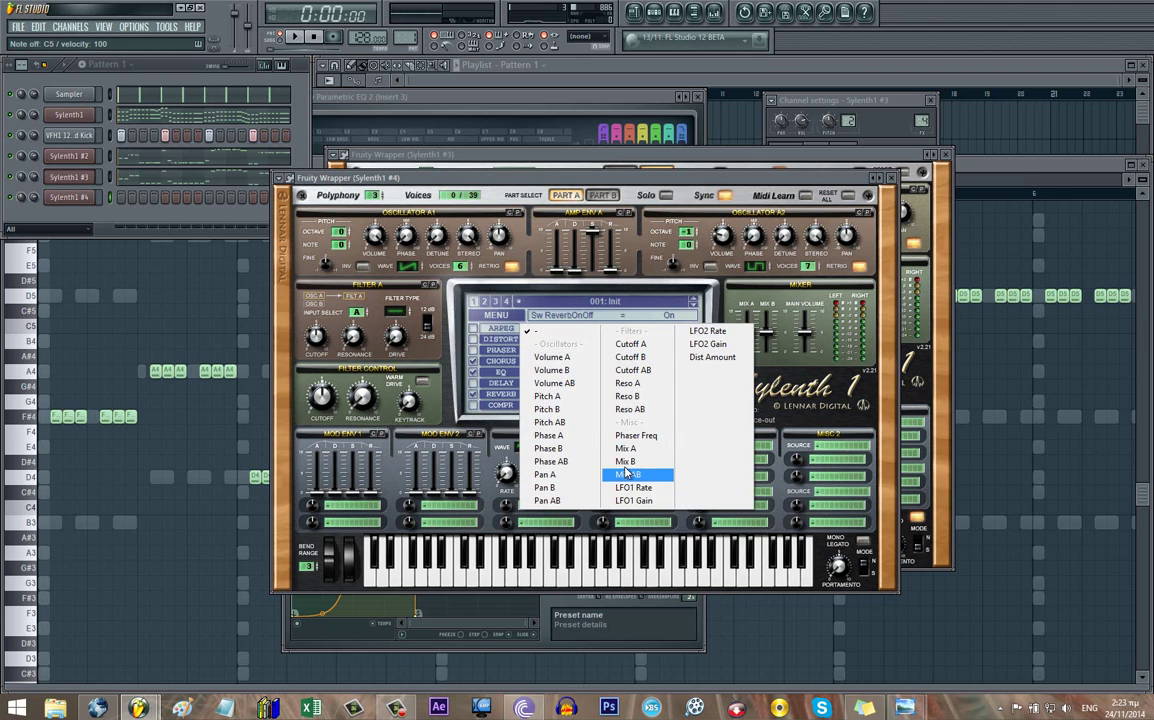
left_click(550, 422)
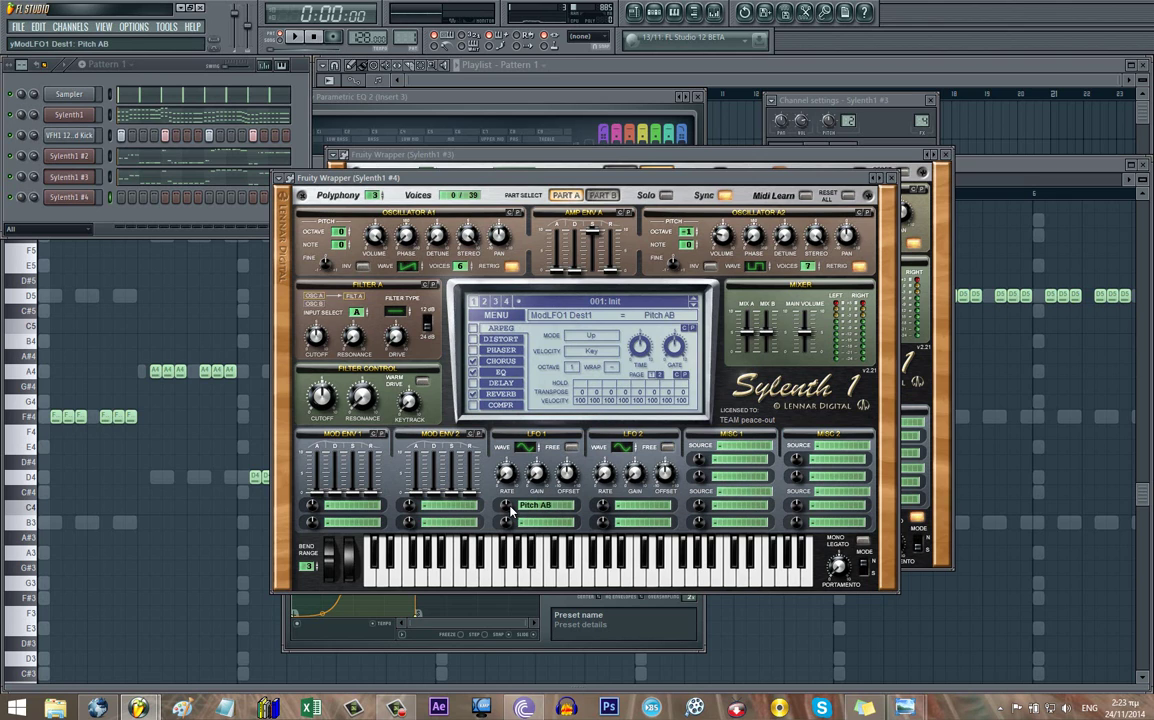
left_click_drag(511, 474, 518, 400)
key("z")
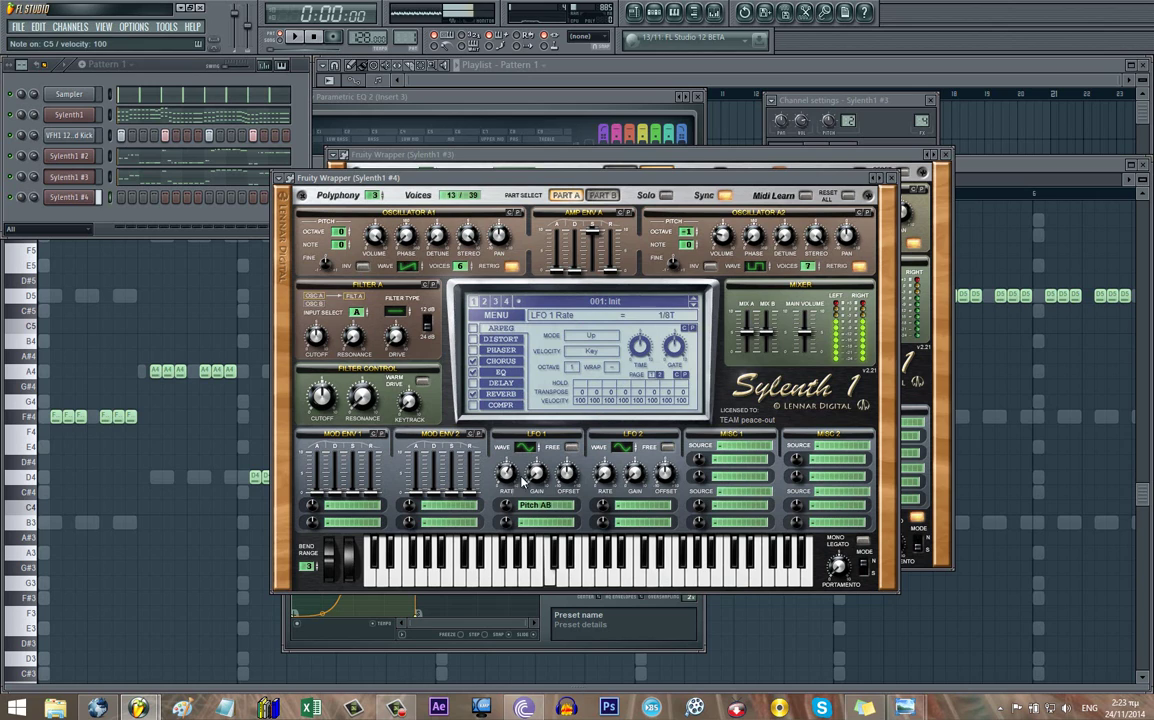
left_click_drag(510, 508, 511, 506)
- Route LFO 2 to Pan AB with an amount of about 4.48 and adjust the reverb size, auditioning the lead
left_click(636, 510)
left_click(645, 501)
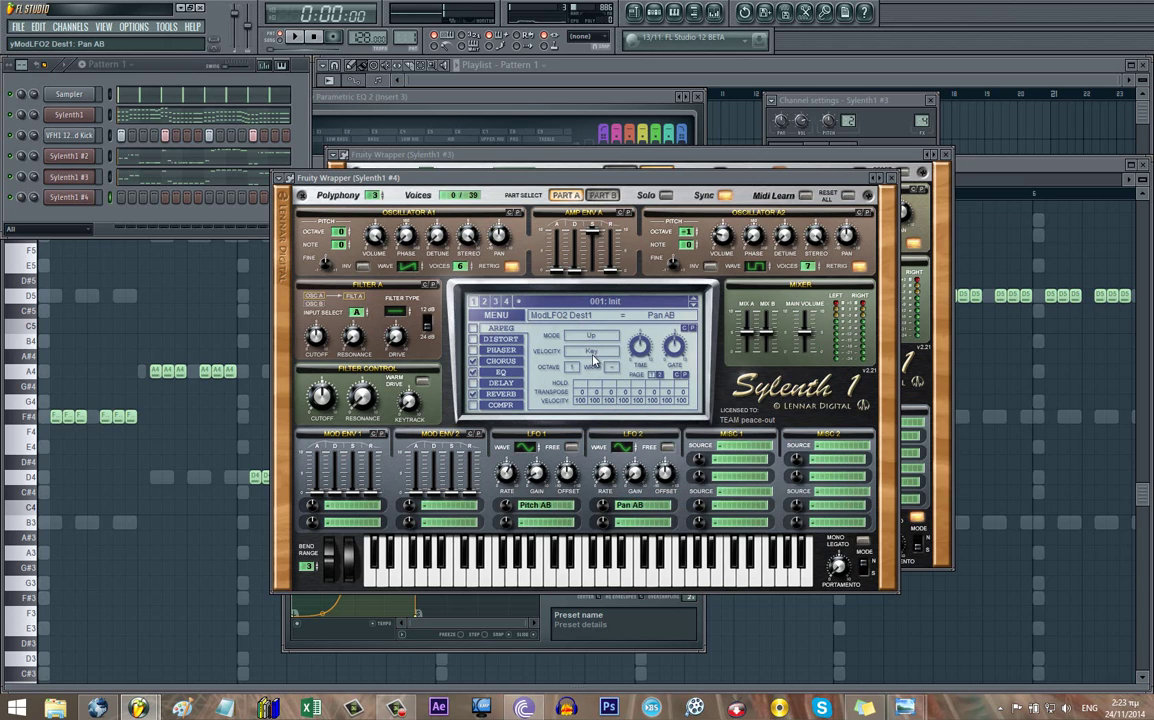
left_click(508, 394)
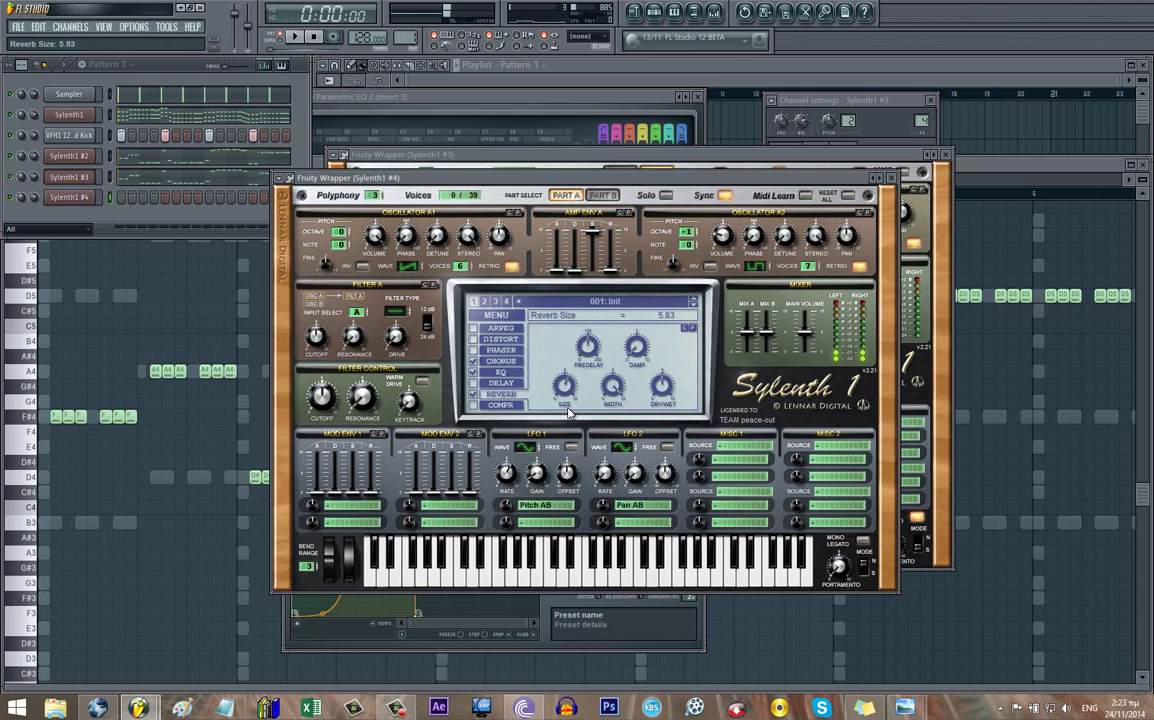
left_click_drag(568, 412, 574, 406)
key("z")
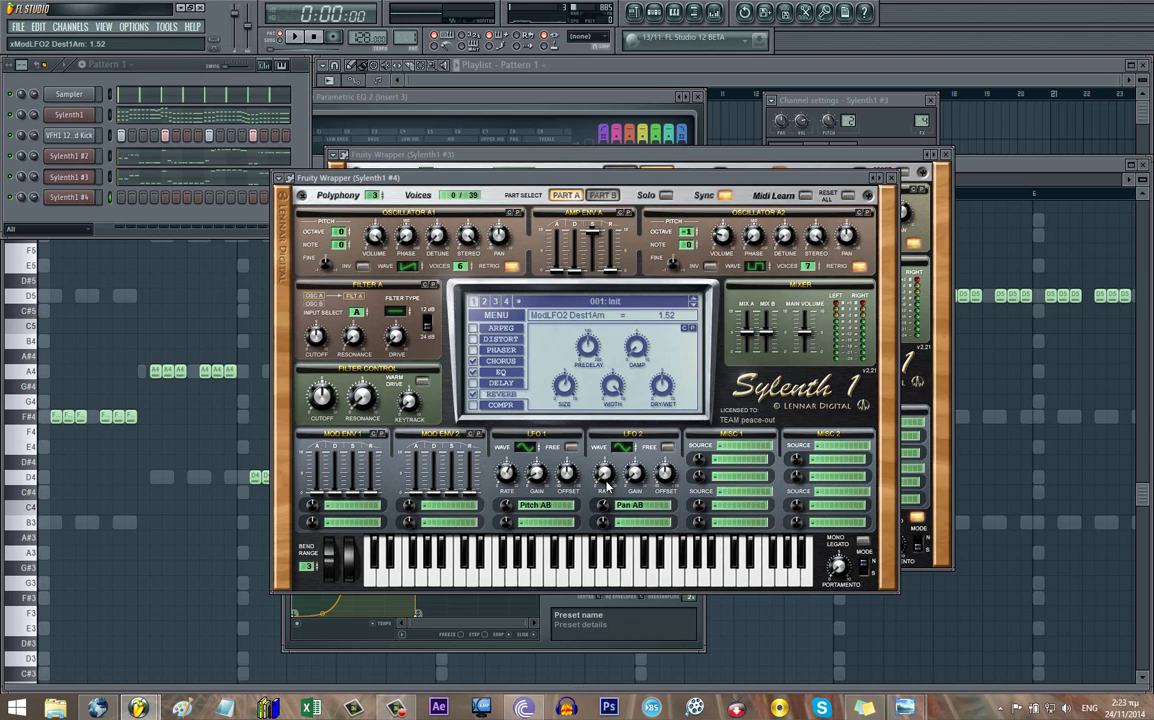
left_click_drag(642, 467, 644, 467)
key("z")
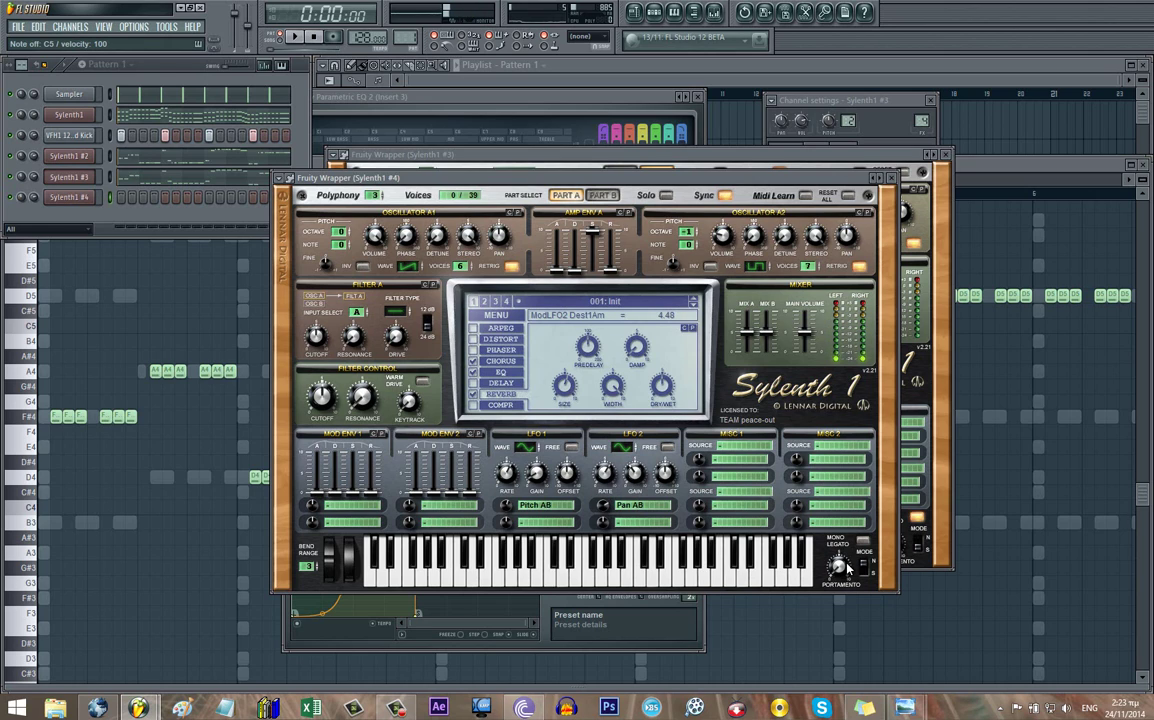
- Set Sylenth1 #4's portamento mode to Slide and its portamento time to 5.81, auditioning the result
left_click_drag(848, 565, 854, 522)
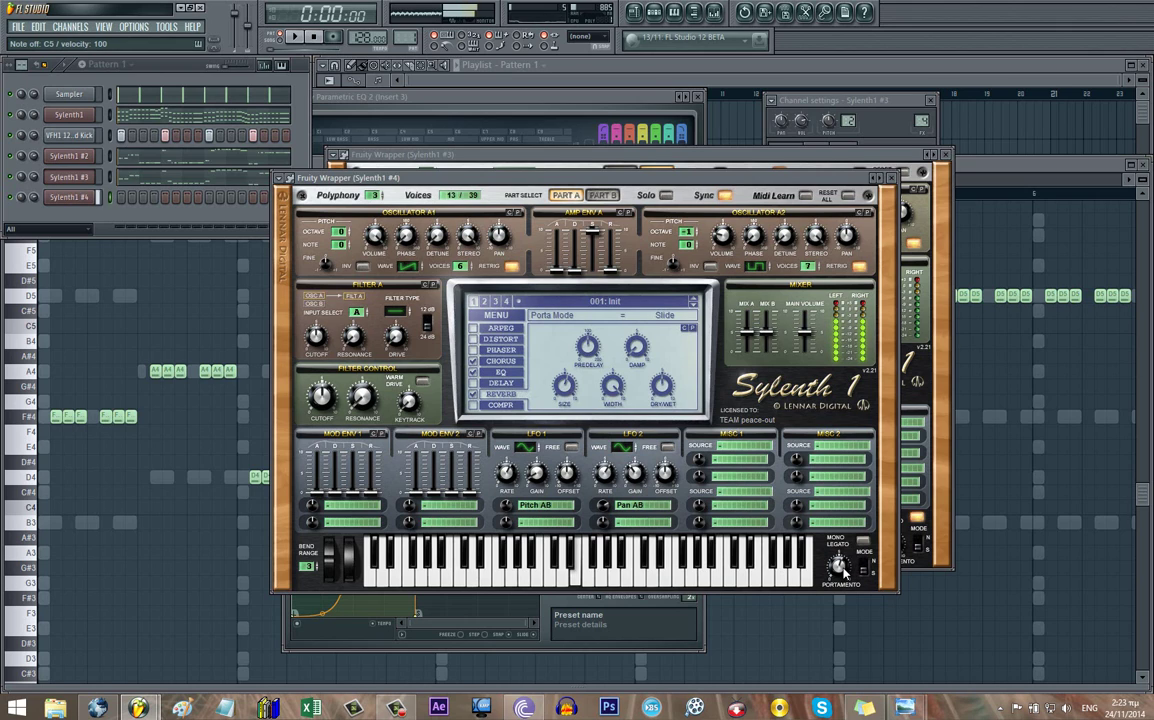
left_click_drag(846, 569, 829, 618)
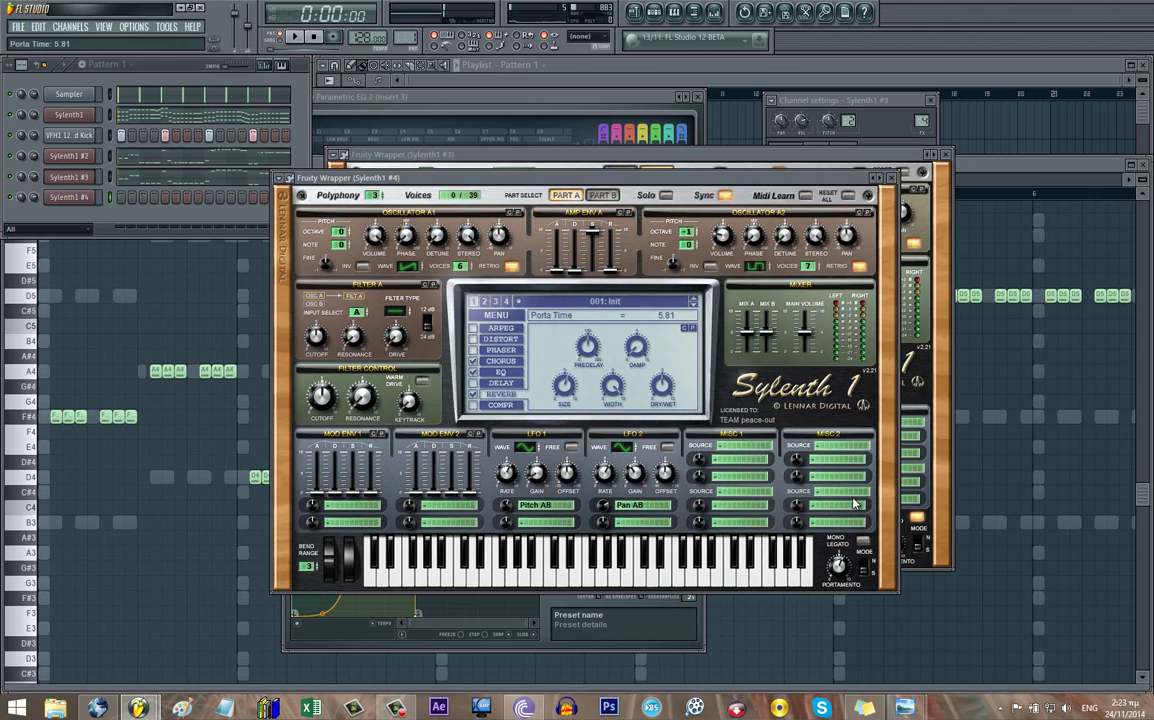
key("c")
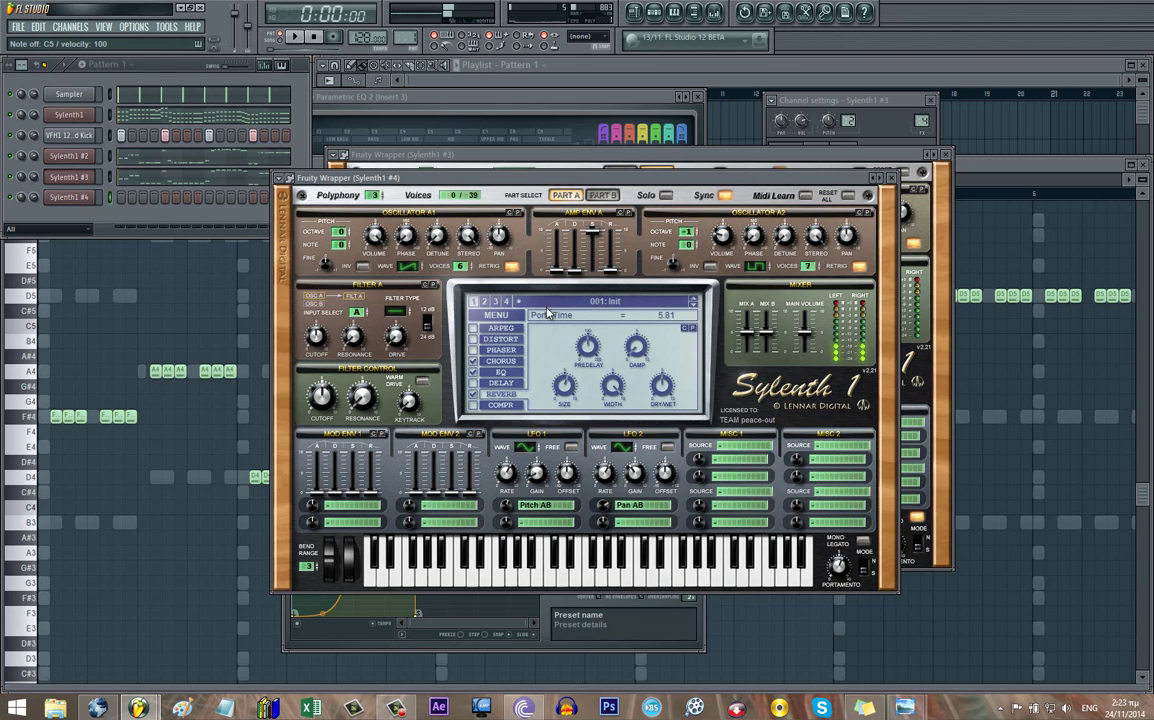
- Route Sylenth1 #4 to mixer Insert 5 and load Fruity Parametric EQ 2 in that track's first effect slot
left_click(89, 200)
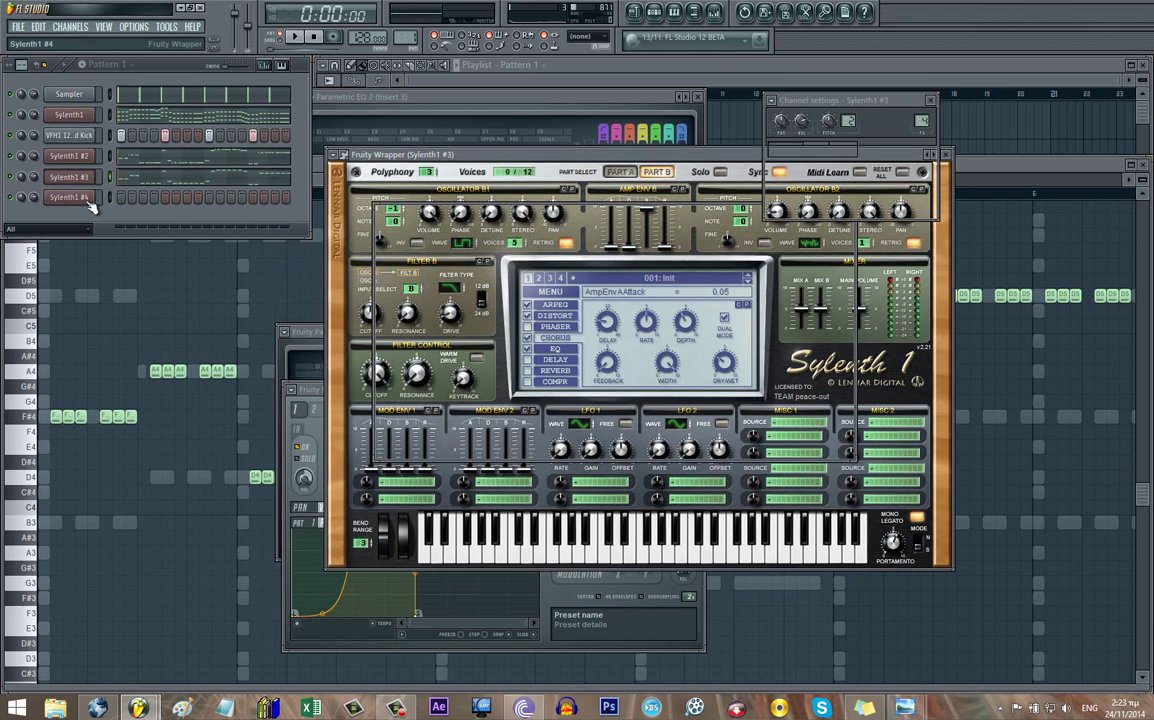
left_click(89, 200)
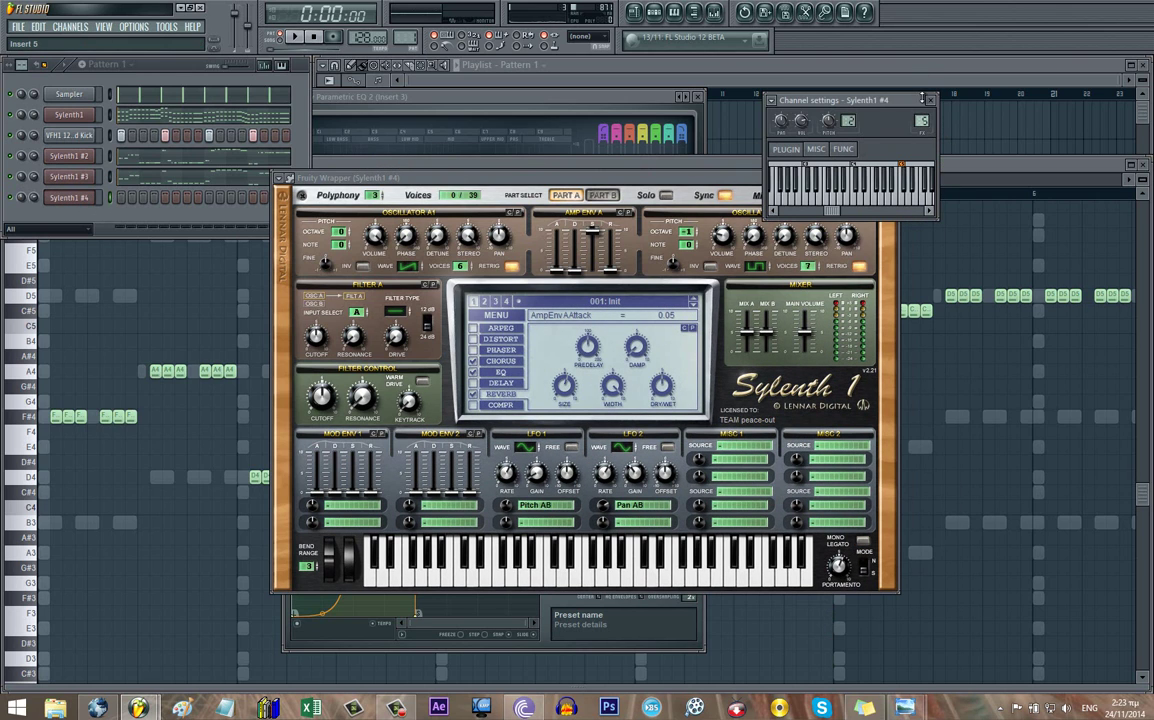
left_click(720, 12)
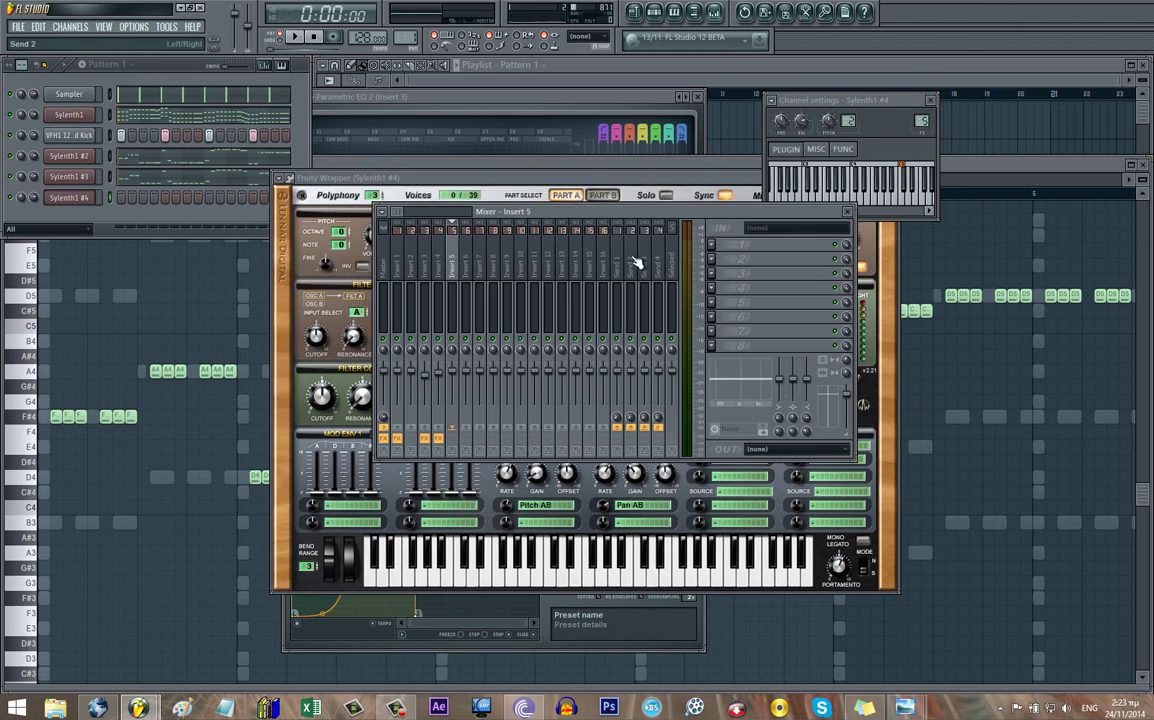
left_click(713, 245)
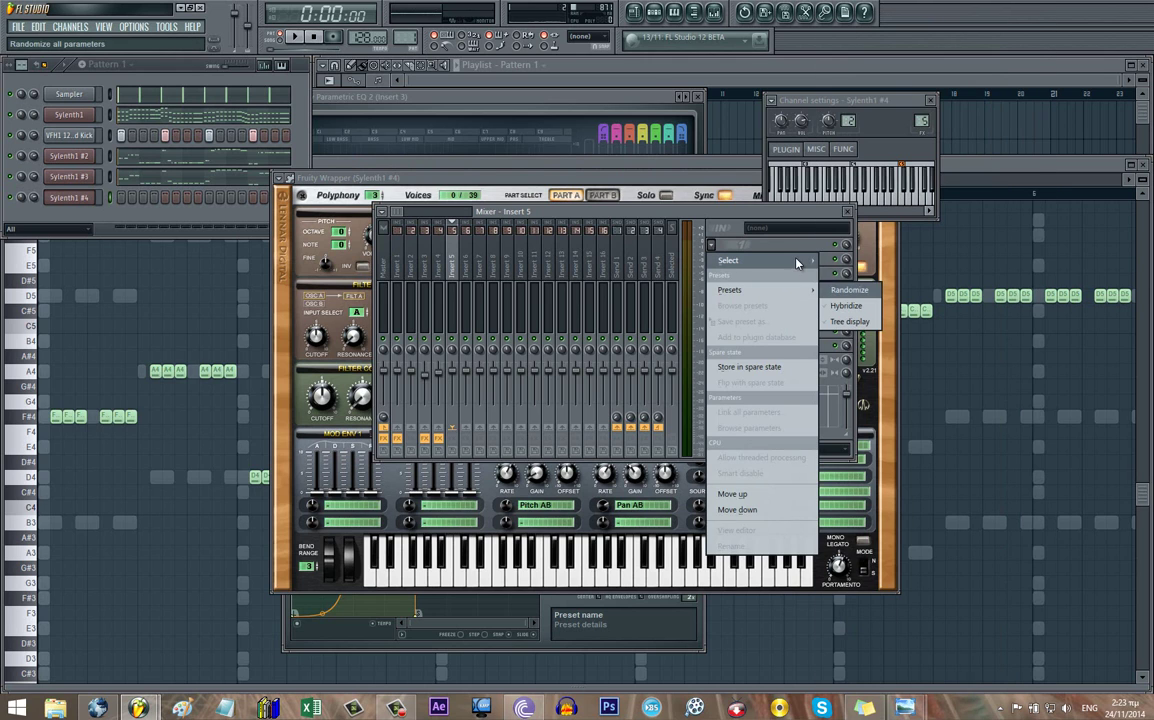
mouse_move(797, 263)
left_click(900, 610)
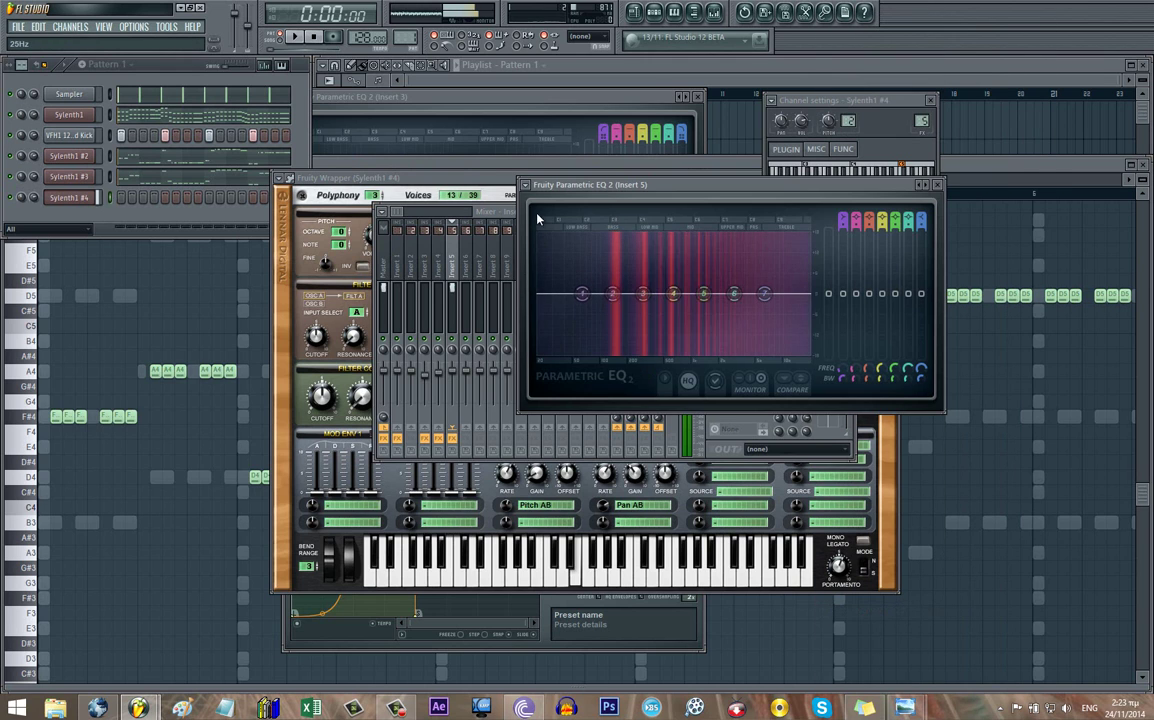
- Load the 20Hz + 18kHz cut preset on Insert 5's EQ and raise the low cut to about 200 Hz
left_click(525, 185)
mouse_move(583, 232)
left_click(673, 259)
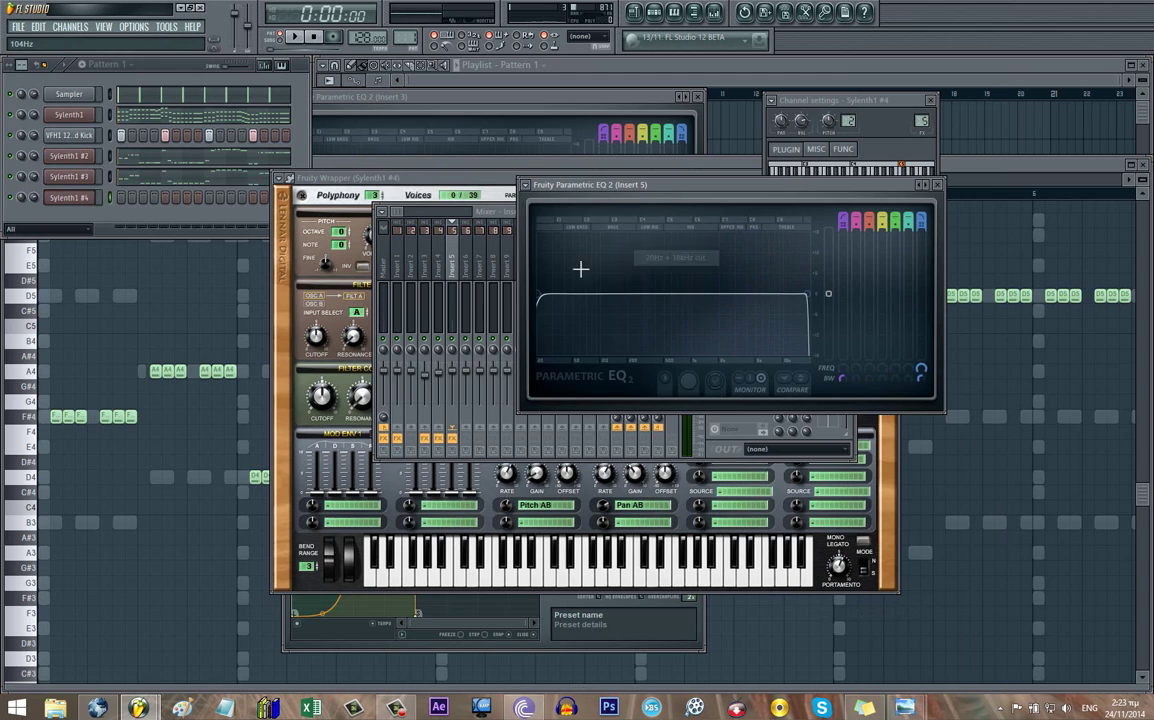
left_click_drag(549, 296, 648, 298)
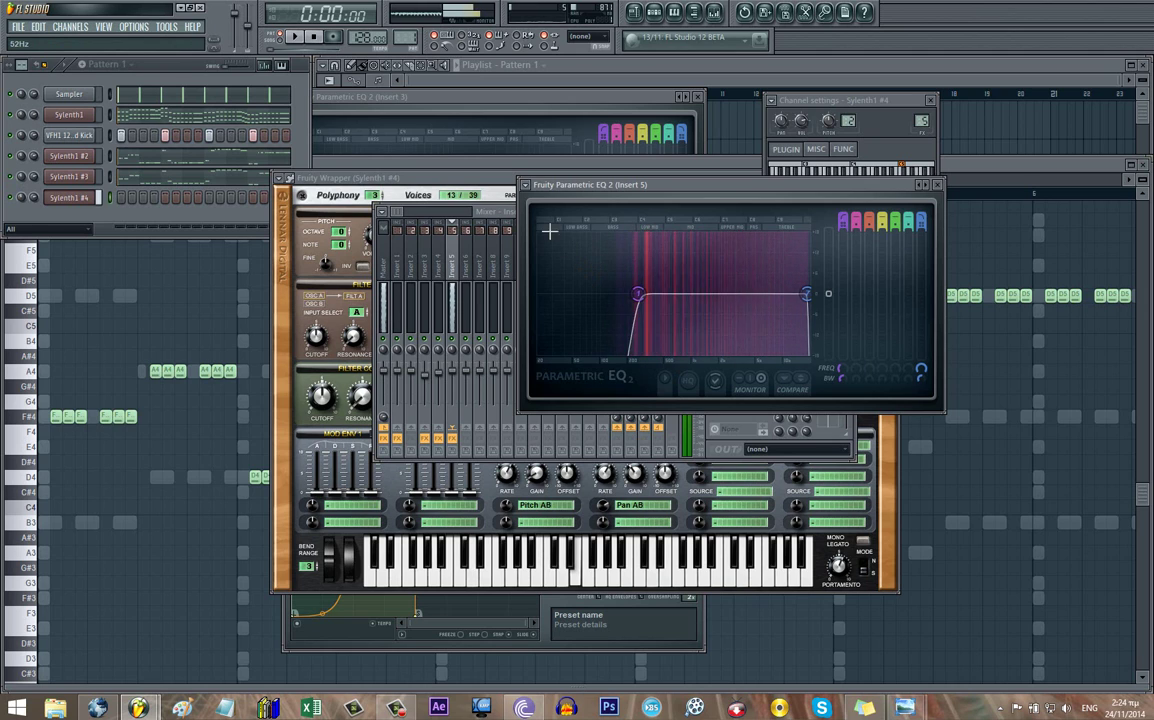
- Copy Insert 4's Fruity Love Philter with its settings to Insert 5's second slot, then check it during playback and open its editor
left_click(505, 217)
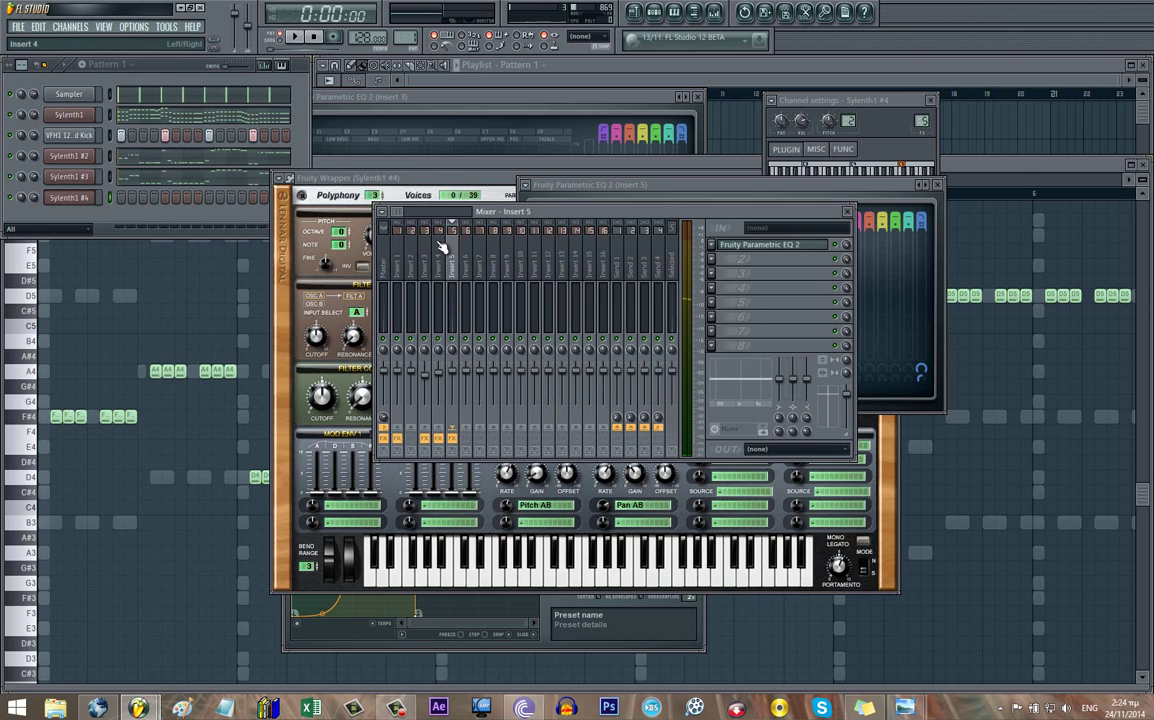
left_click(711, 260)
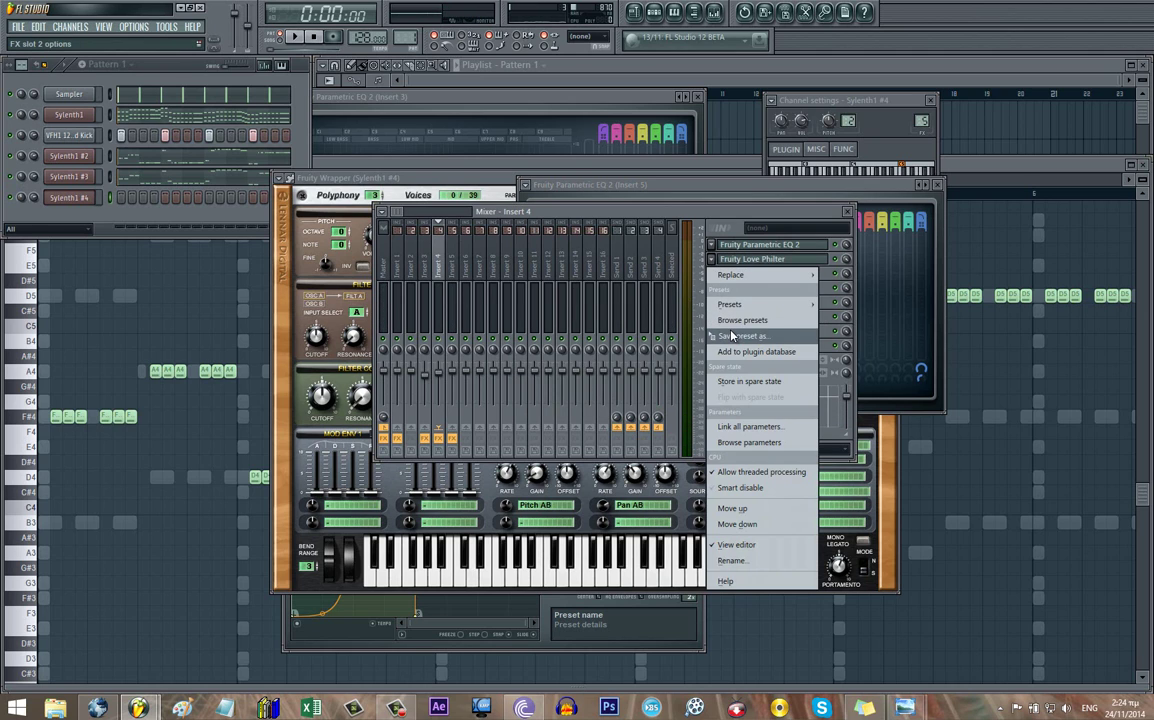
left_click_drag(684, 314, 453, 255)
left_click(497, 213)
key("space")
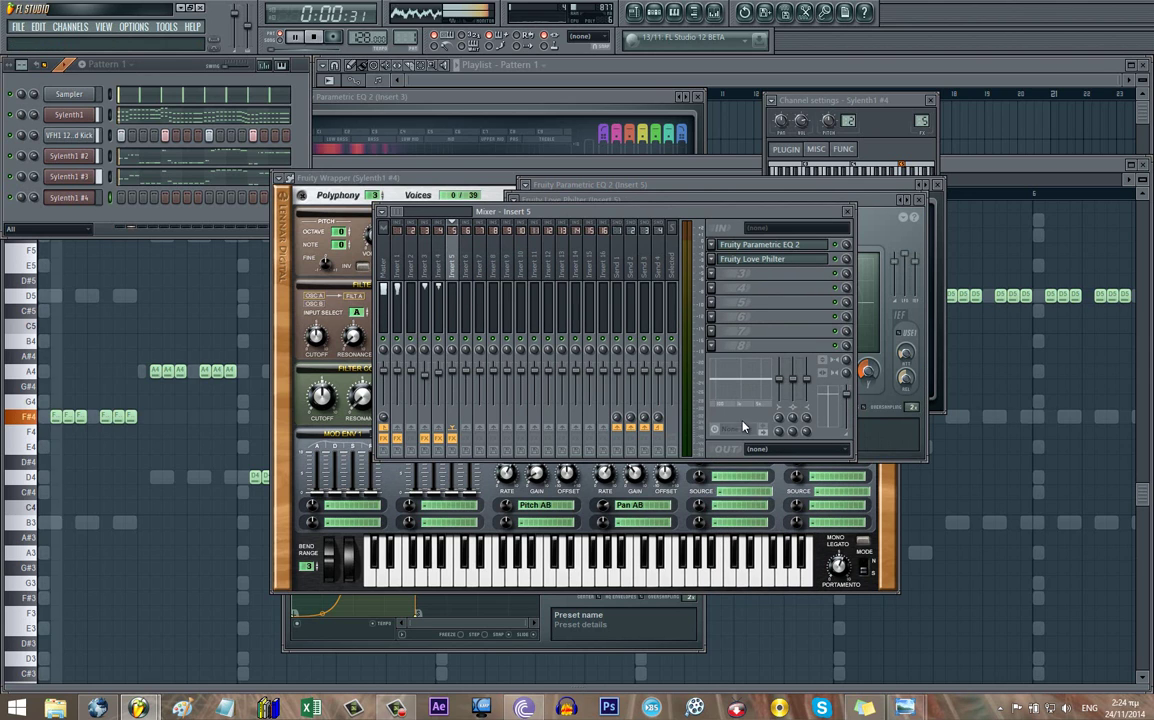
key("space")
left_click(752, 259)
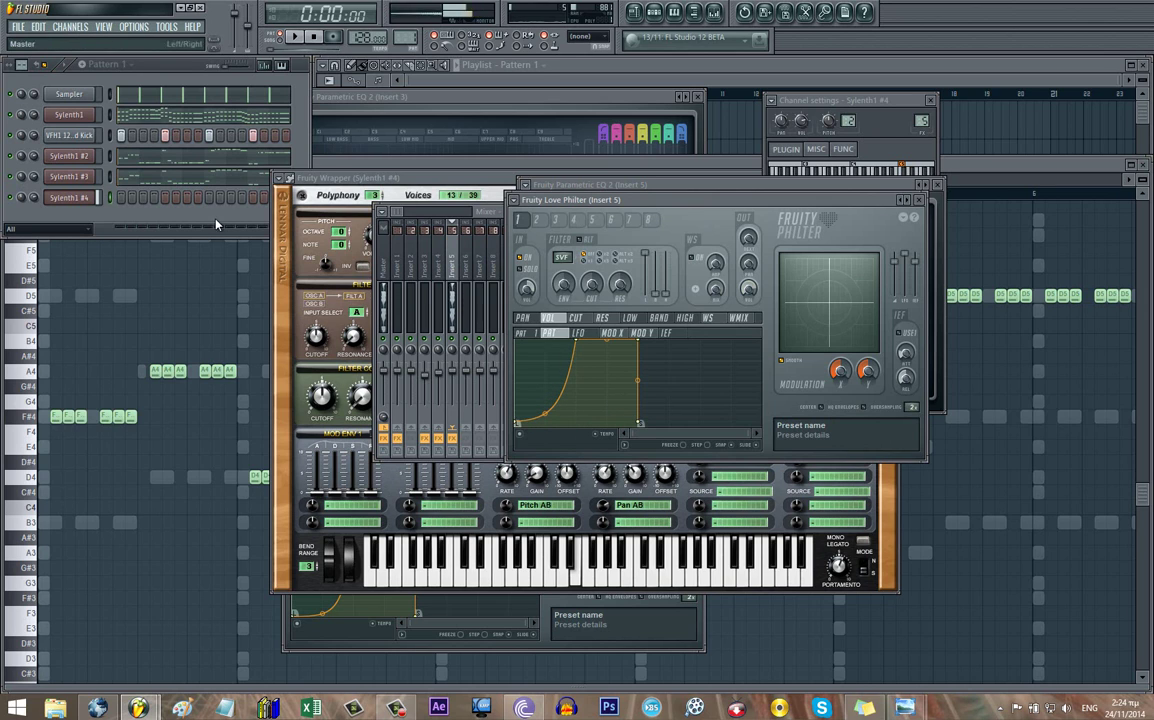
- Open the piano roll for Sylenth1 #4 and solo the original Sylenth1 chord channel
right_click(88, 200)
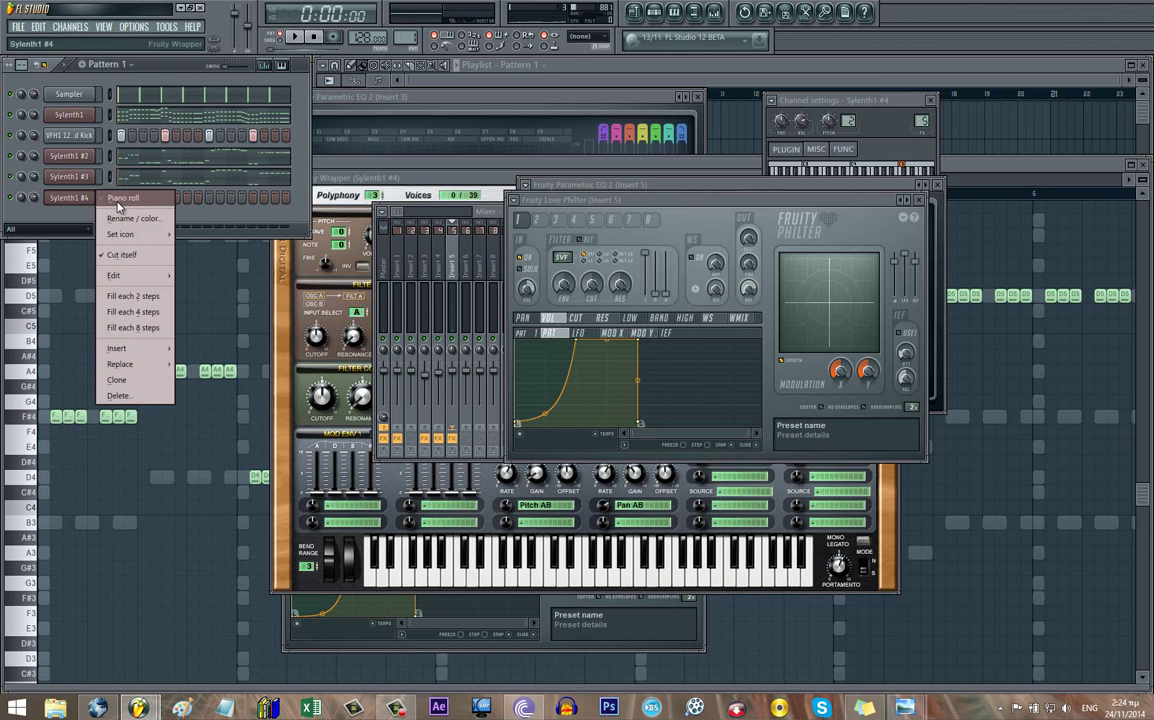
left_click(115, 198)
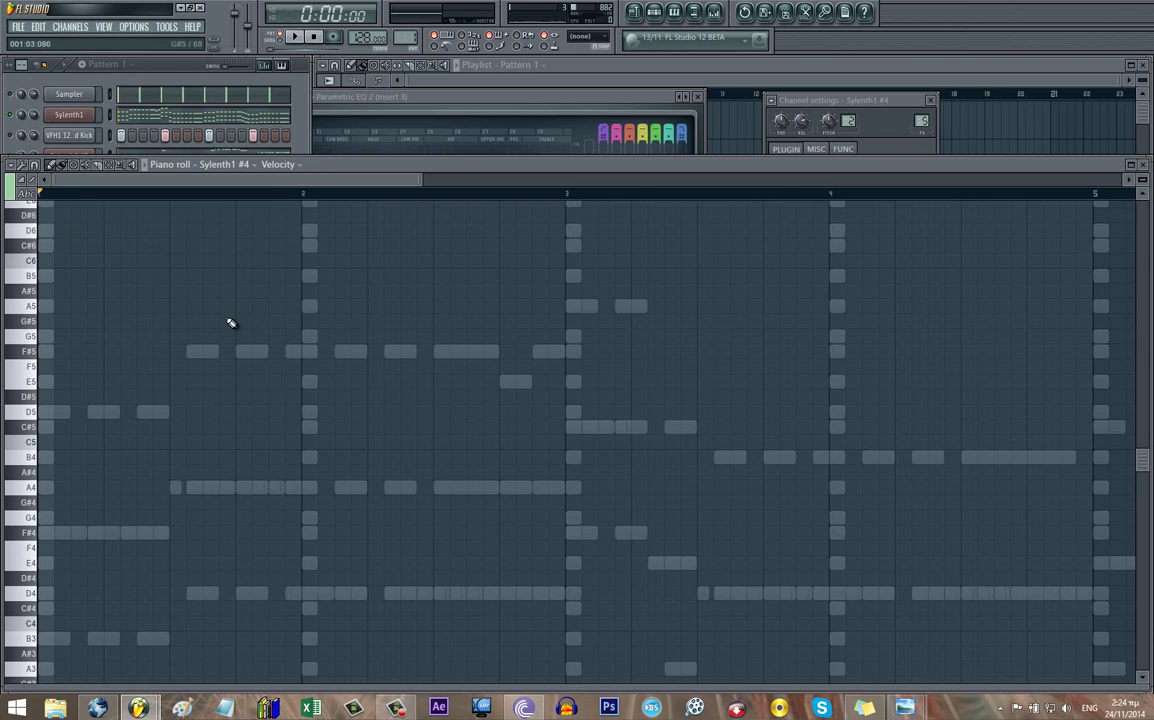
scroll(182, 235, "down", 2)
left_click(70, 117)
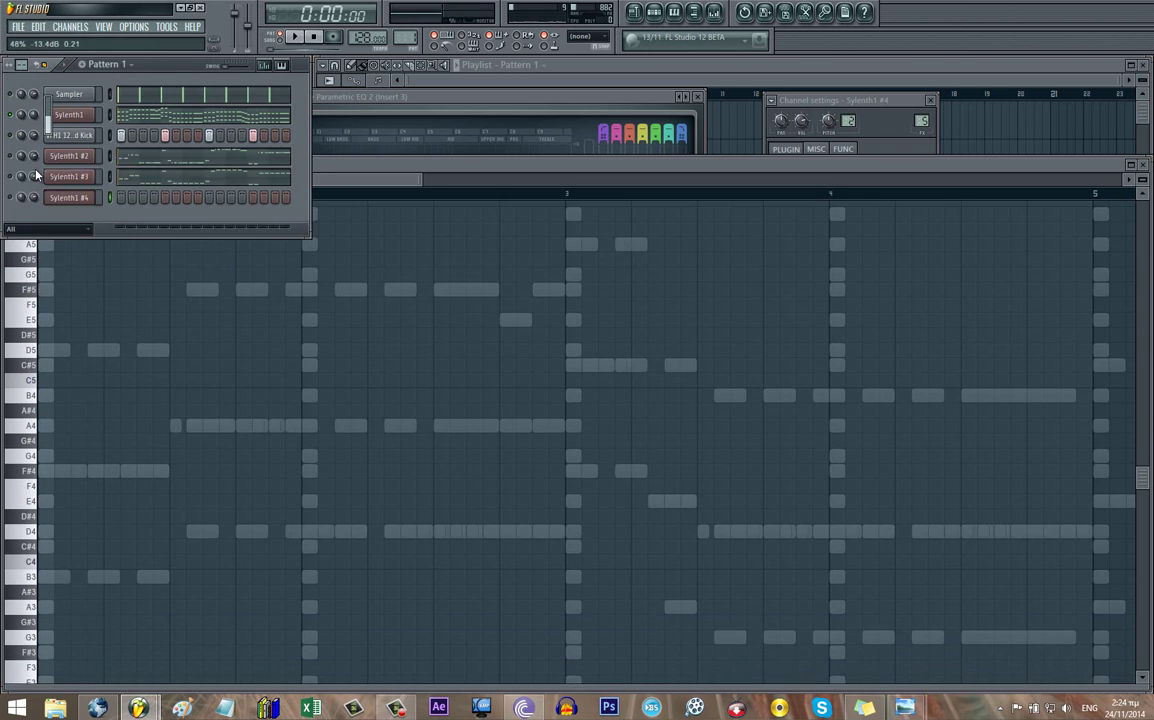
left_click(70, 117)
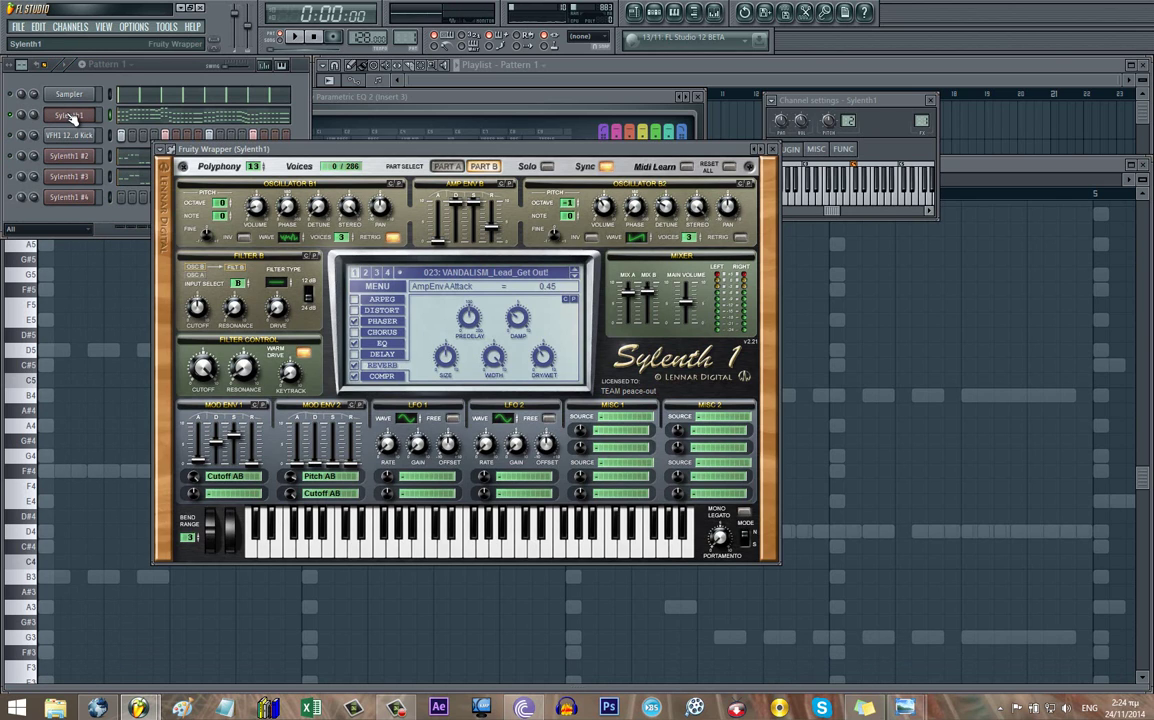
left_click(75, 117)
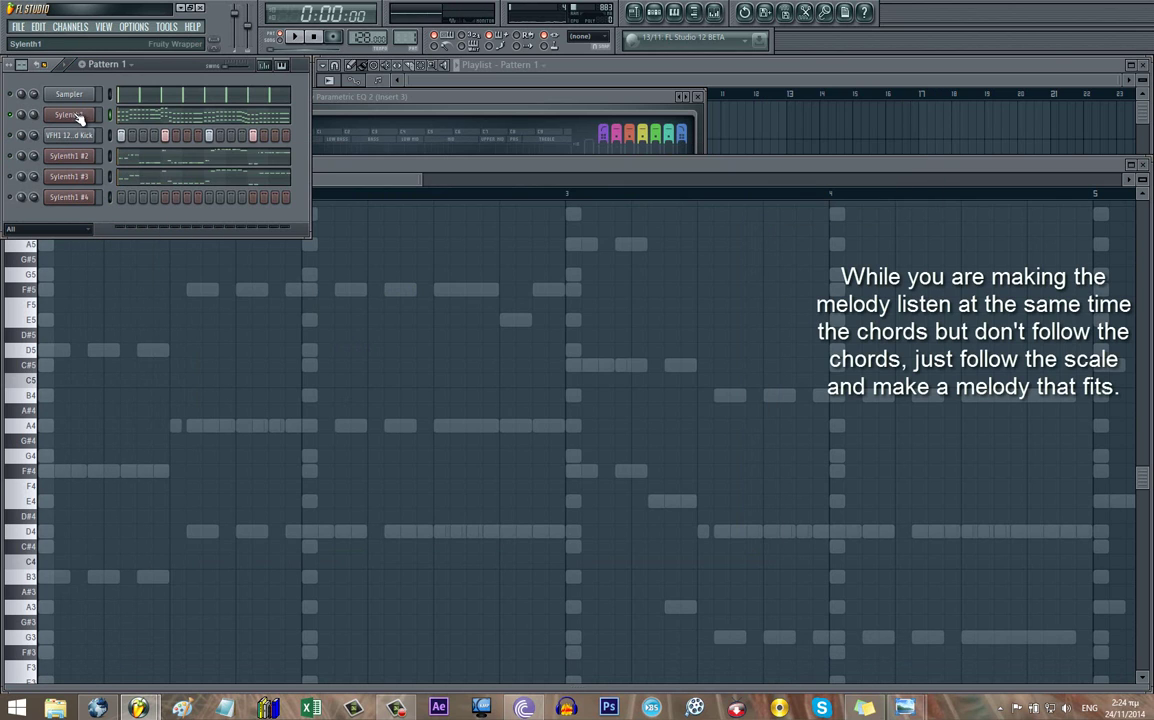
left_click(148, 428)
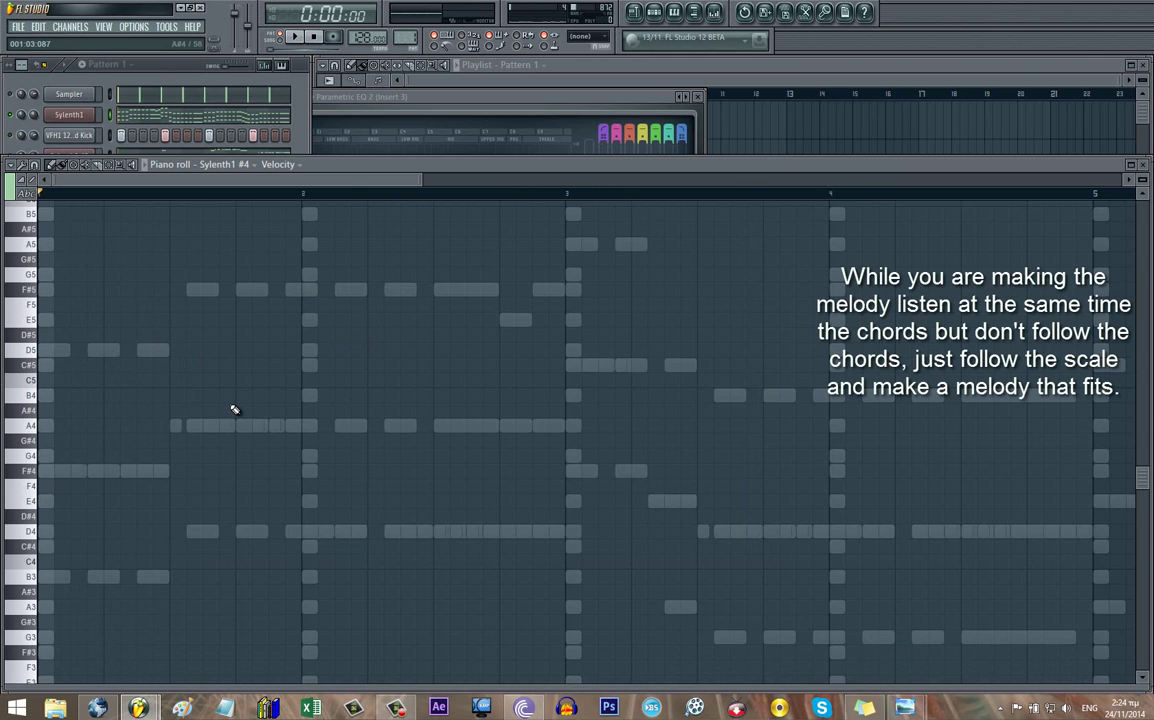
- Place a D5 note at the start of Sylenth1 #4's pattern and lengthen it to two bars, checking it against the chords
scroll(234, 409, "up", 2)
scroll(258, 380, "down", 4)
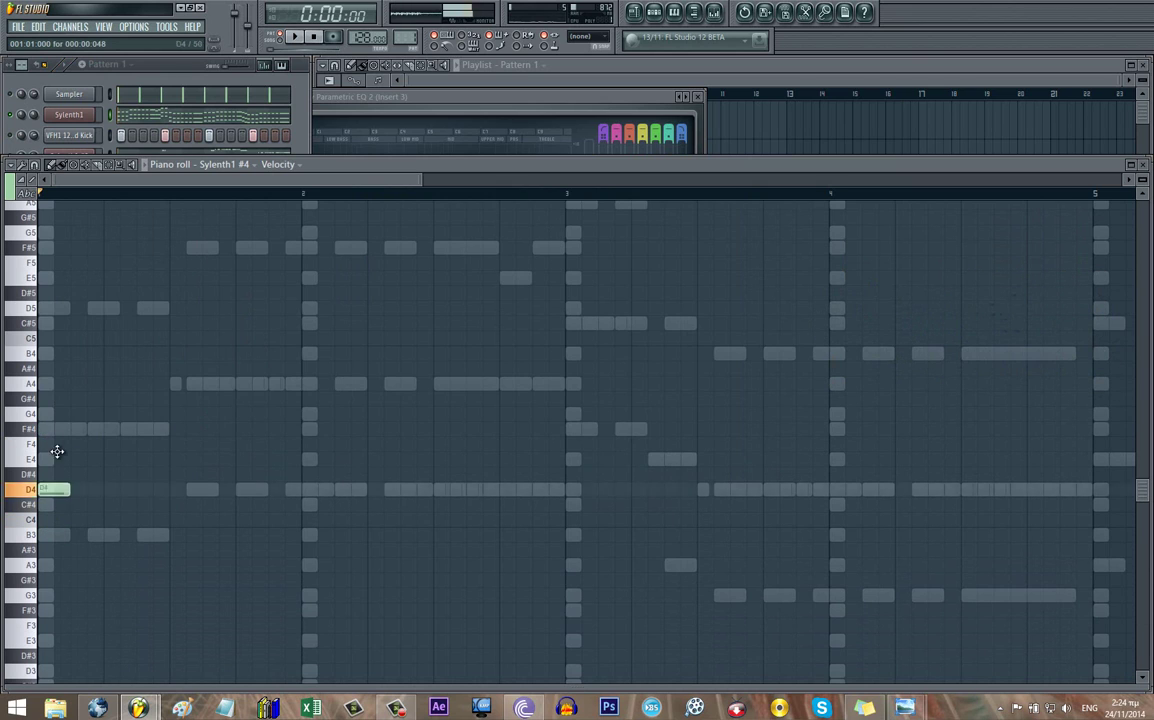
key("space")
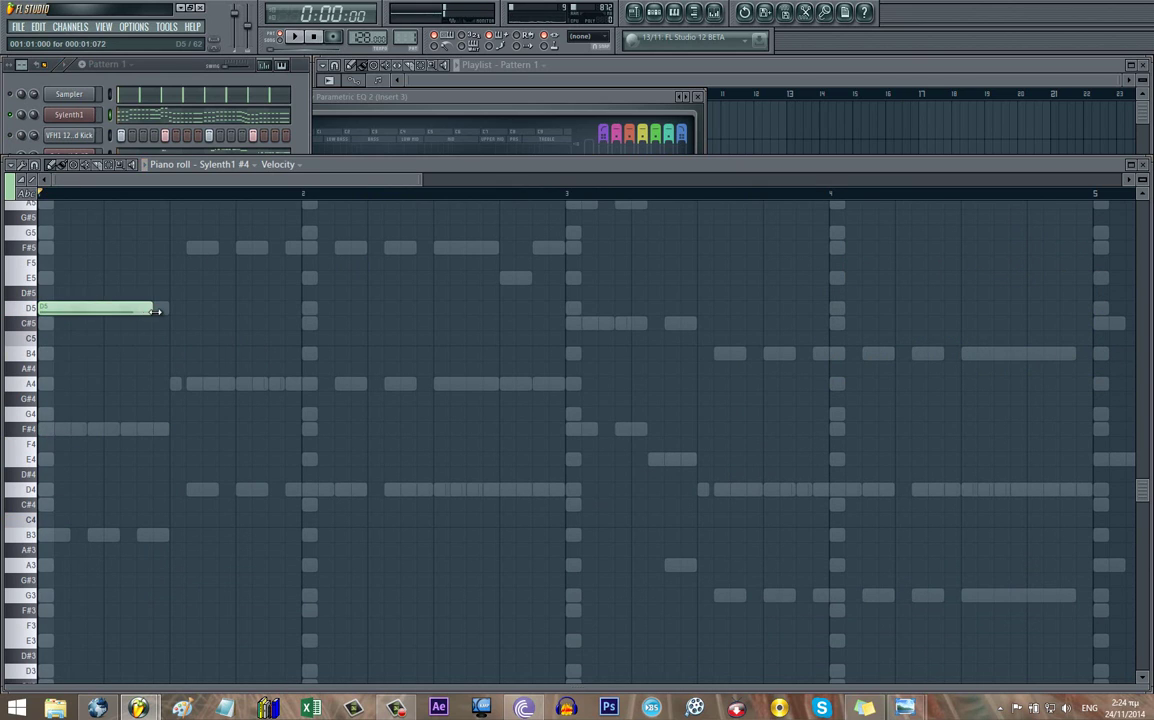
key("space")
left_click(163, 124)
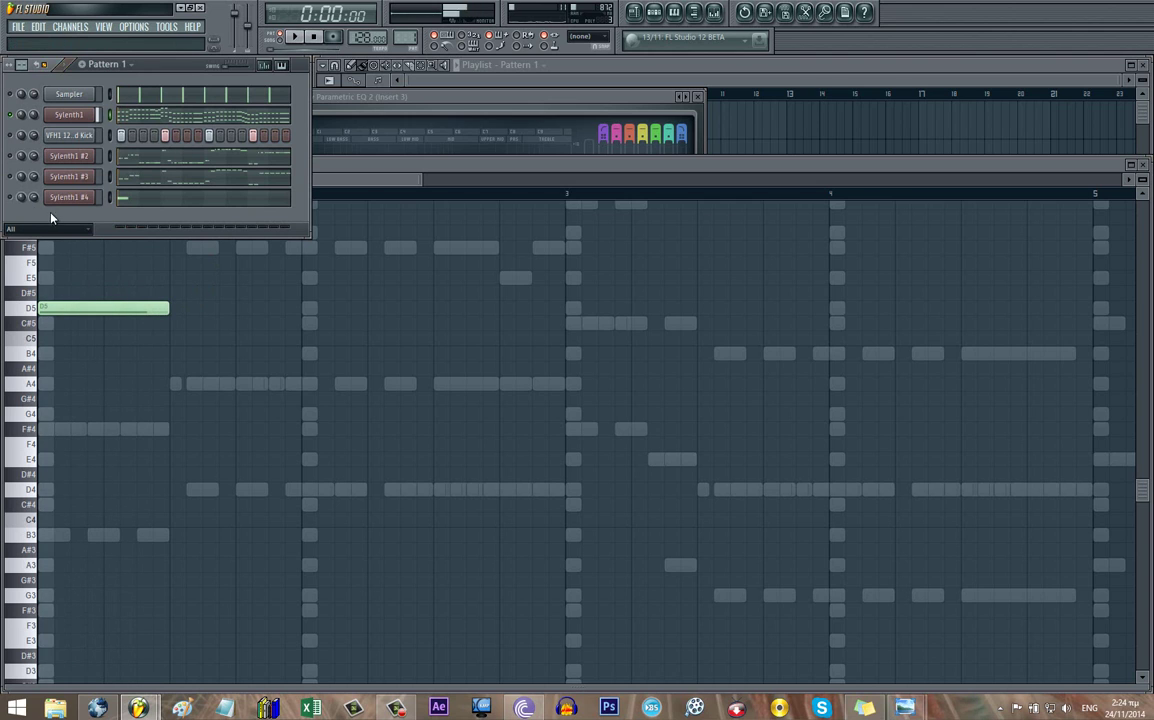
key("space")
left_click(174, 382)
key("space")
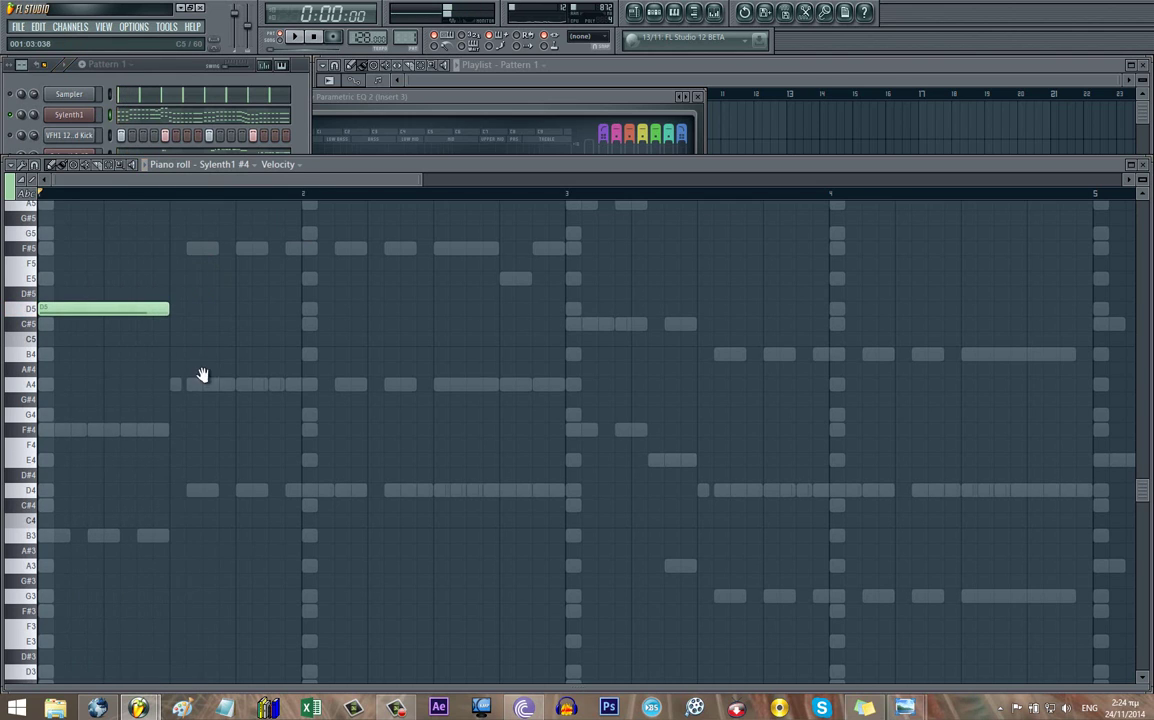
scroll(199, 375, "up", 1)
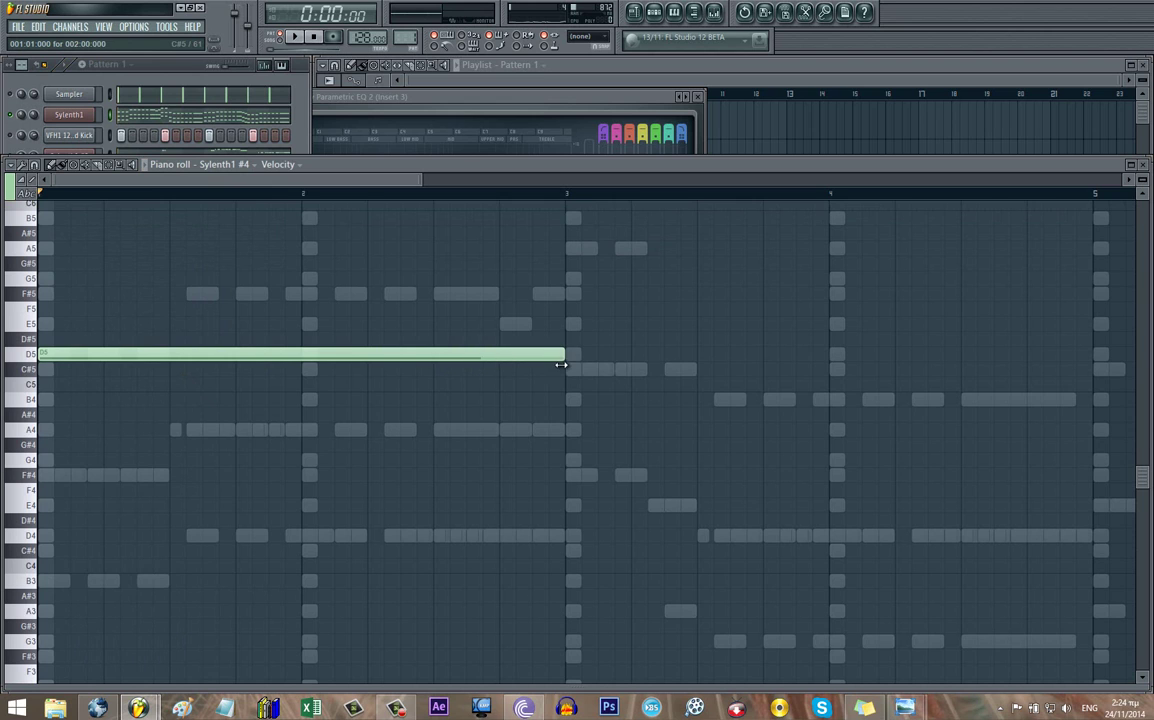
- Add an A5 note at the start of bar 3 and lengthen it to one bar while the pattern plays
left_click_drag(624, 358, 498, 360)
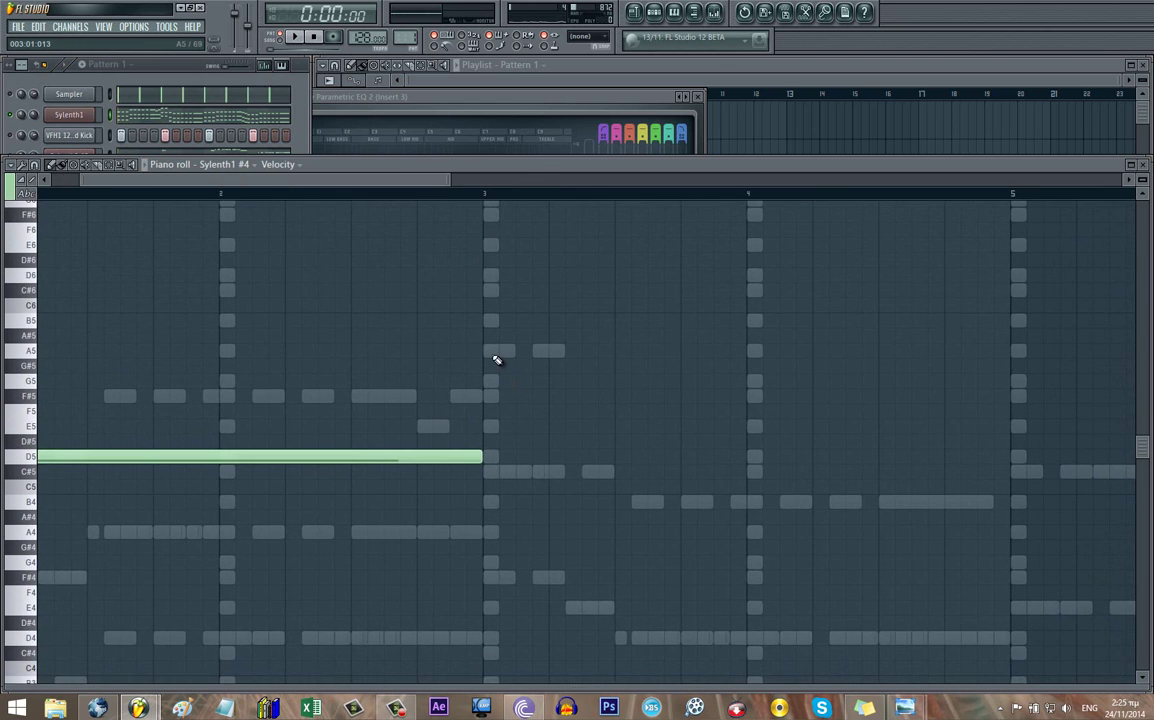
key("space")
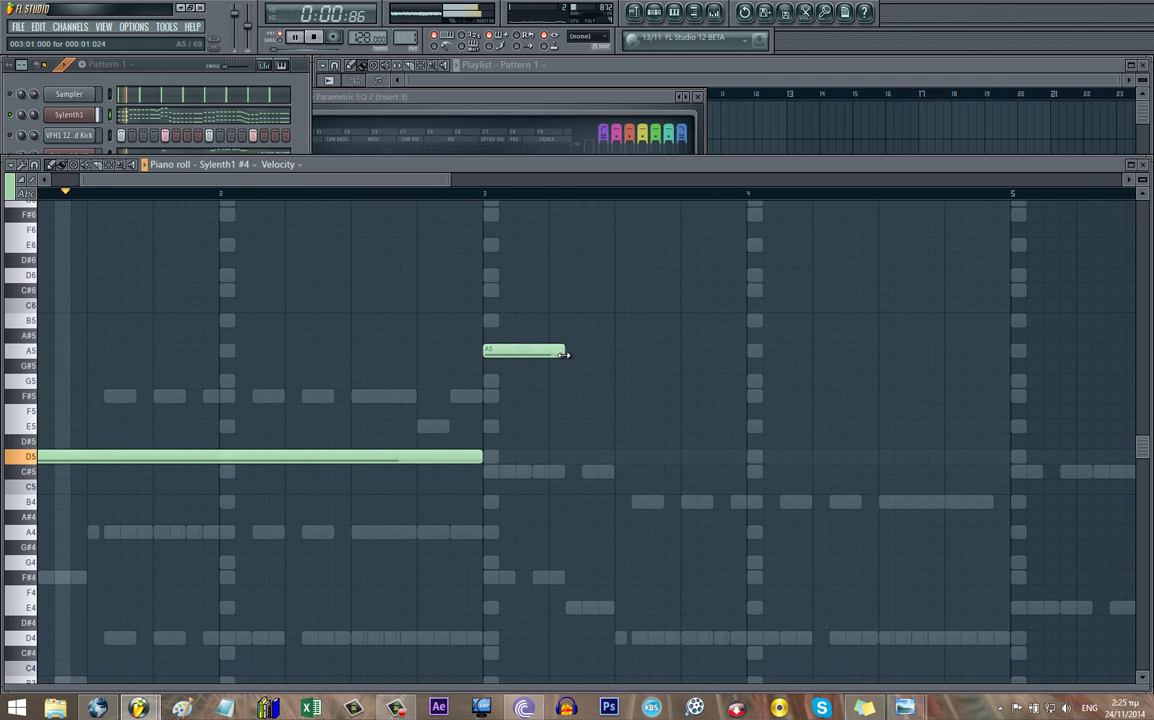
left_click_drag(565, 354, 746, 364)
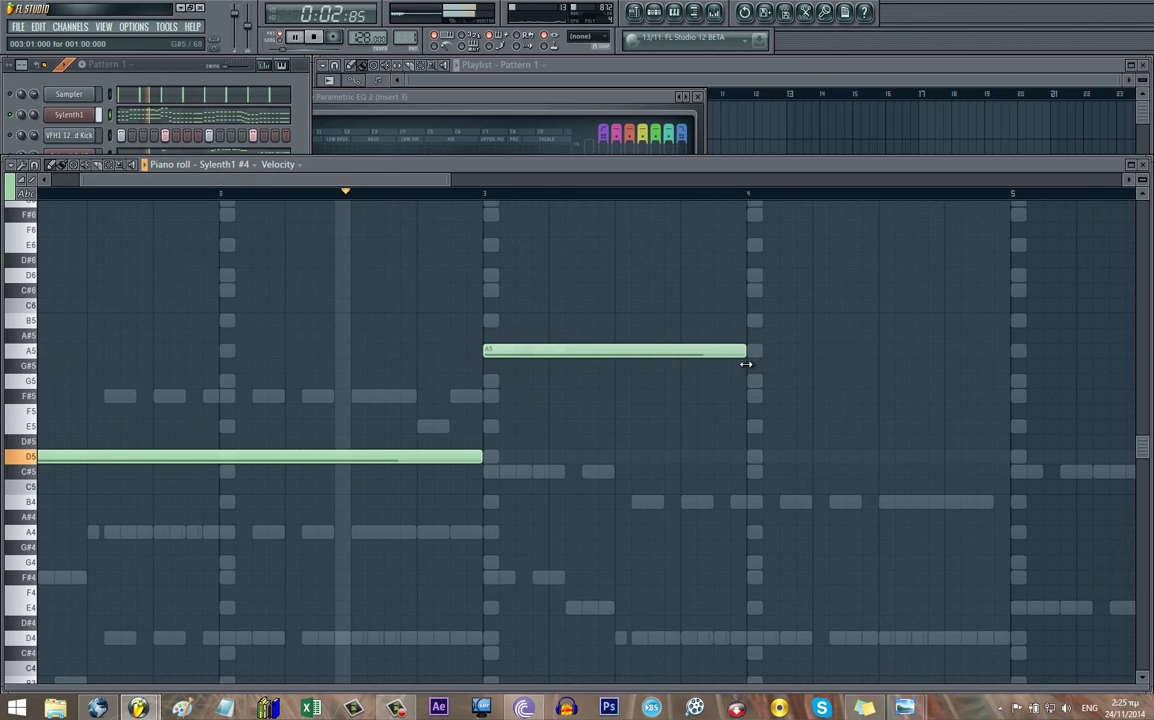
- Shorten the A5 note at bar 3 to half a bar and follow it with a B5 note reaching to bar 5
left_click_drag(647, 402, 530, 412)
key("space")
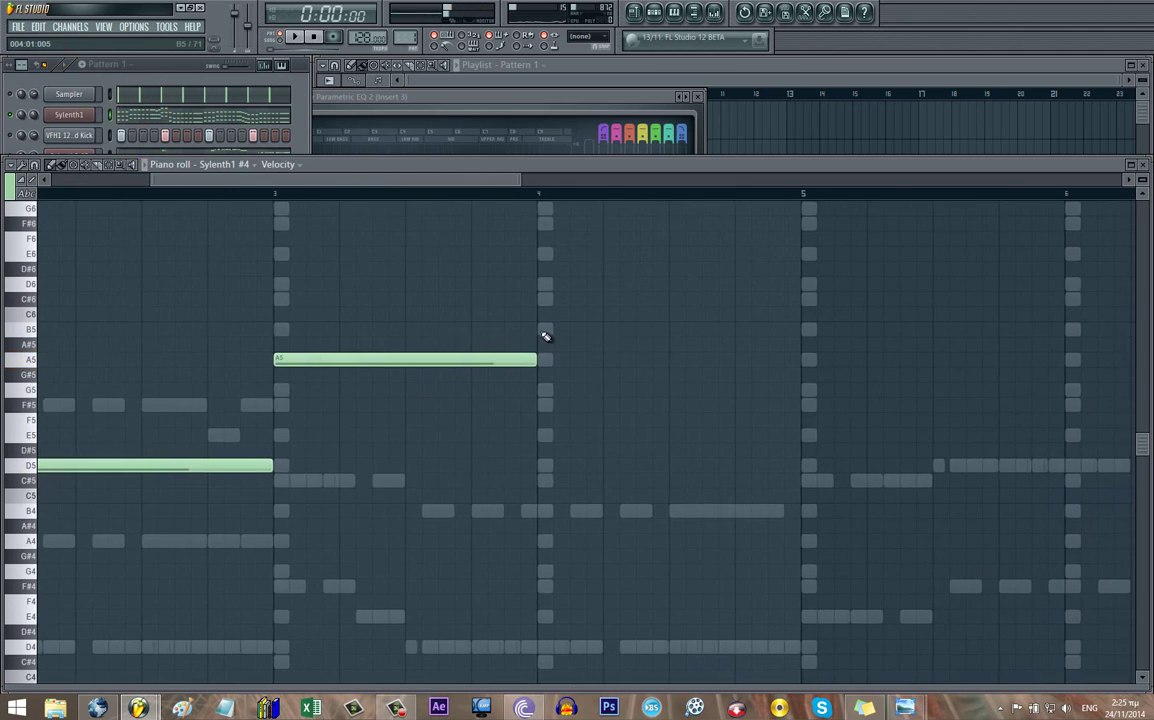
left_click(542, 330)
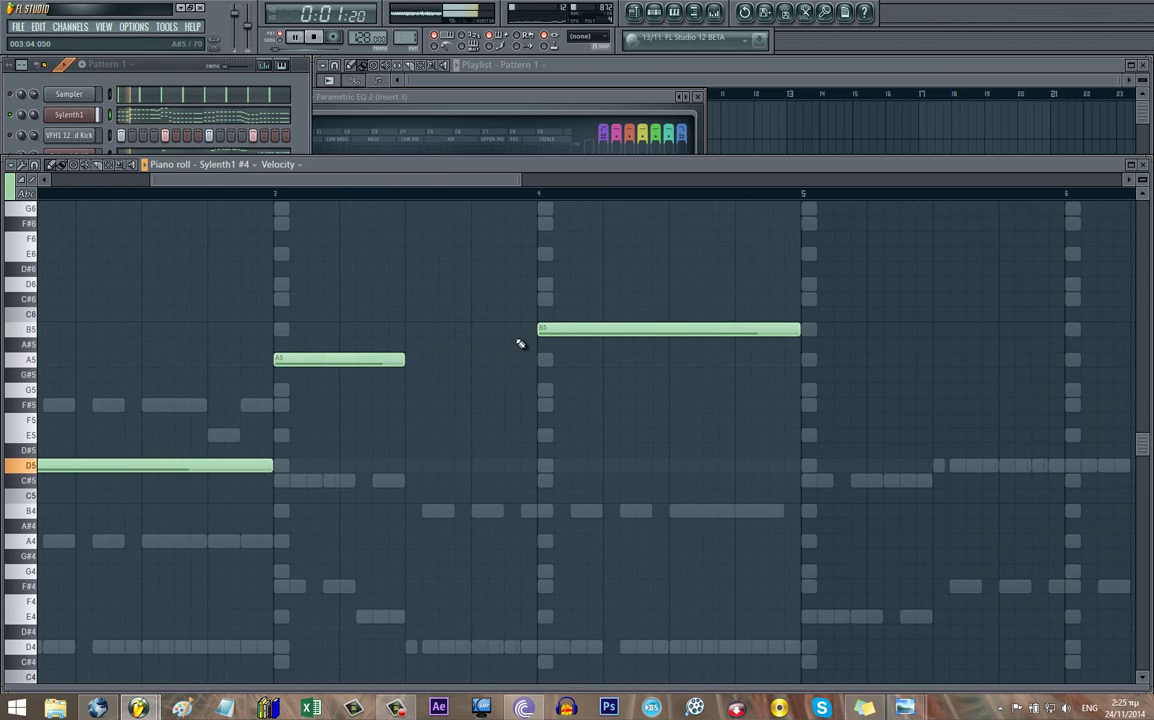
left_click_drag(577, 332, 443, 335)
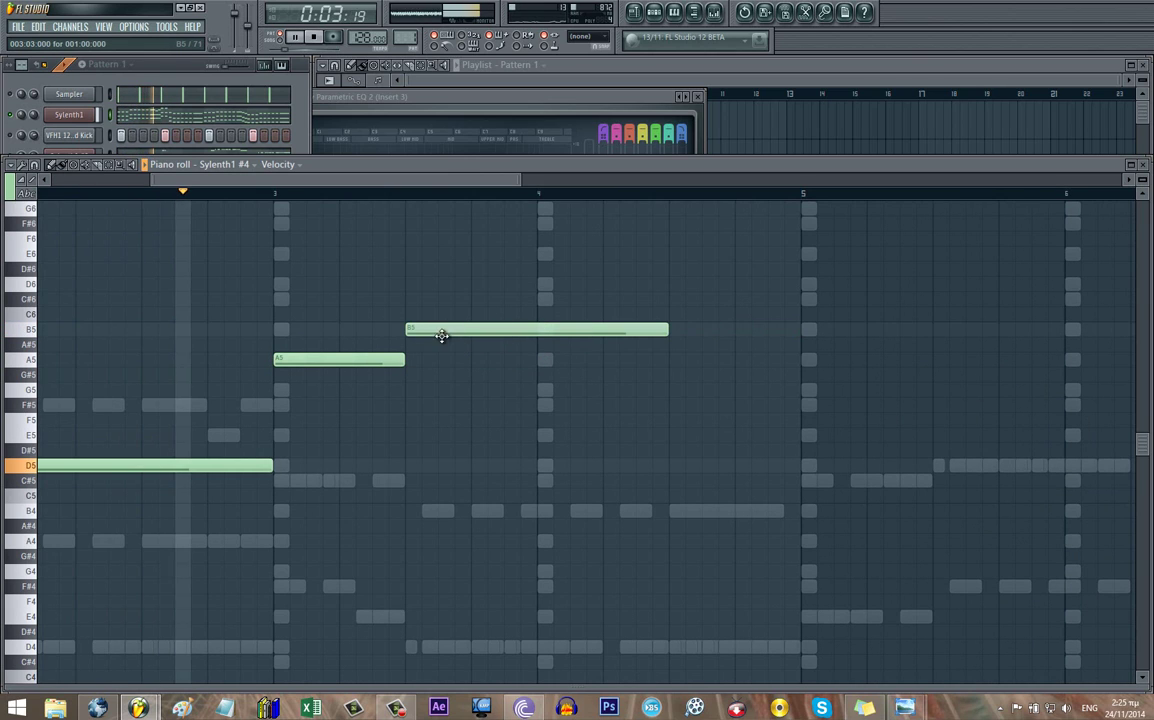
left_click_drag(683, 337, 806, 330)
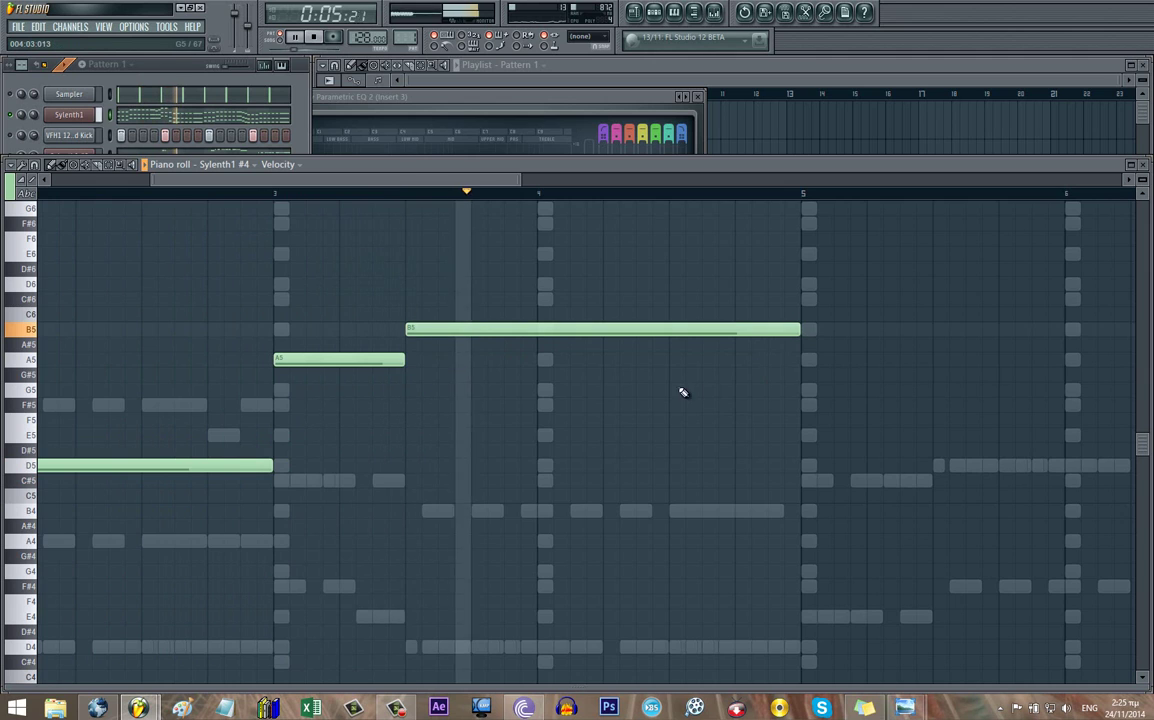
- Add a half-bar C#6 note at bar 5 and a D6 note after it extending to bar 7
scroll(373, 438, "up", 2)
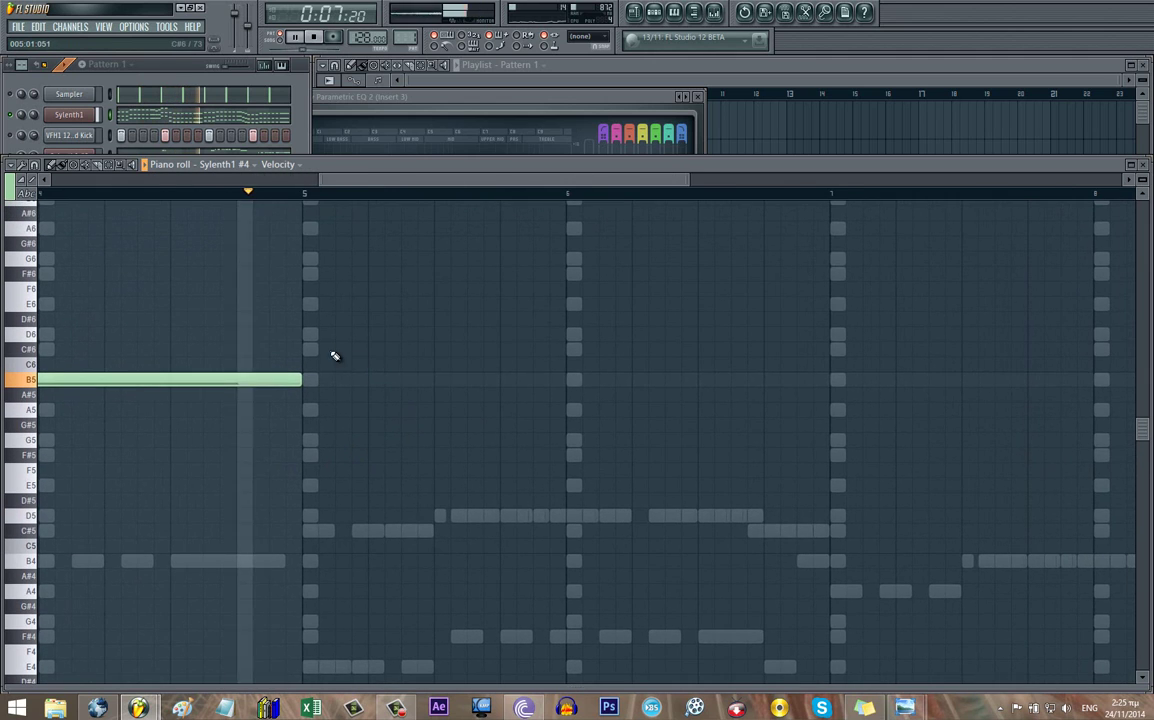
key("space")
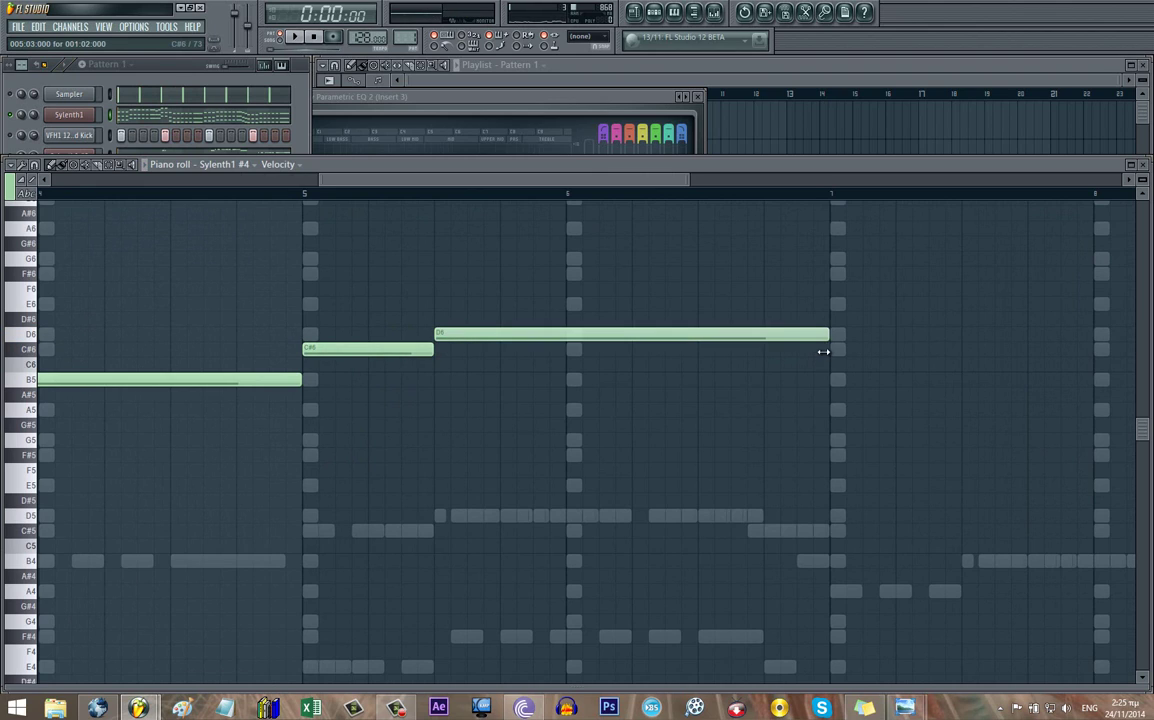
left_click_drag(221, 387, 417, 386)
scroll(400, 392, "down", 4)
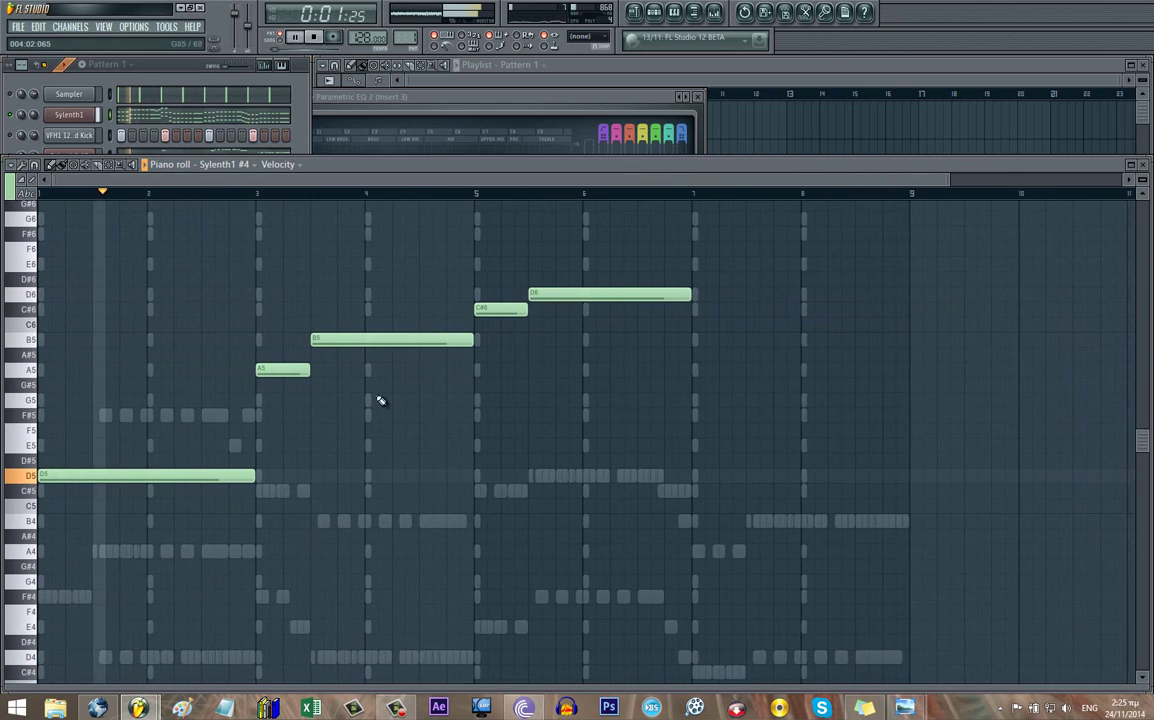
- View Sylenth1 #4's synth editor while auditioning the melody, and return to its piano roll
left_click(191, 138)
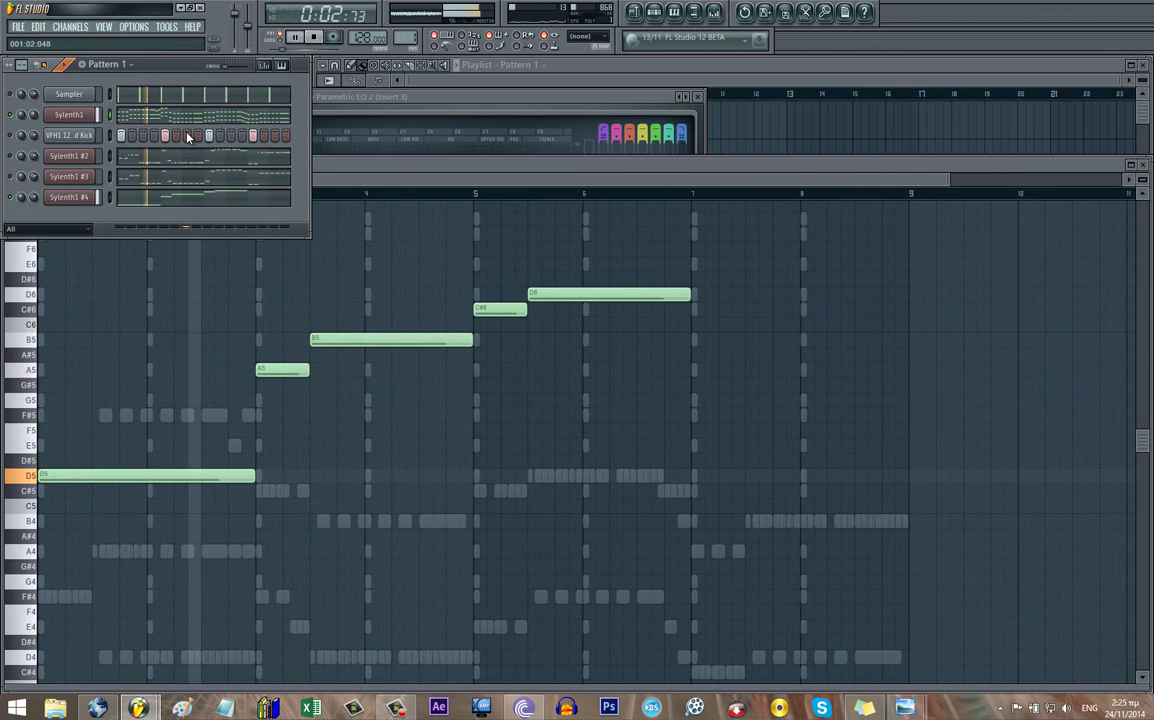
left_click(88, 197)
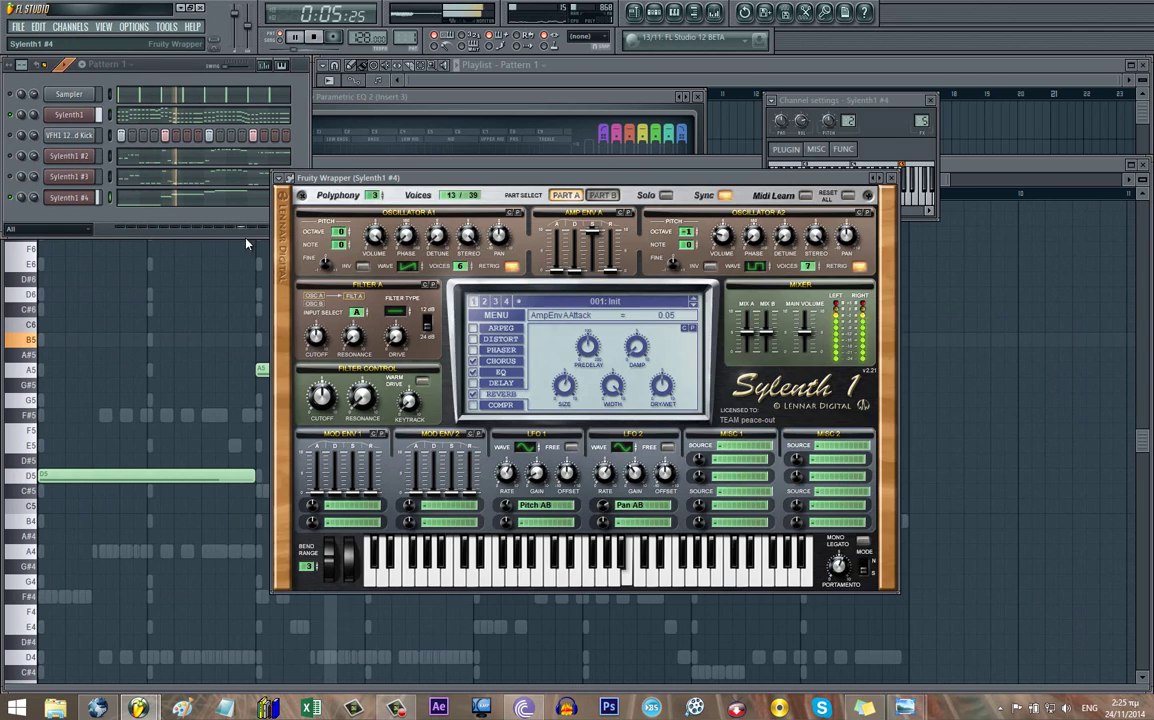
key("space")
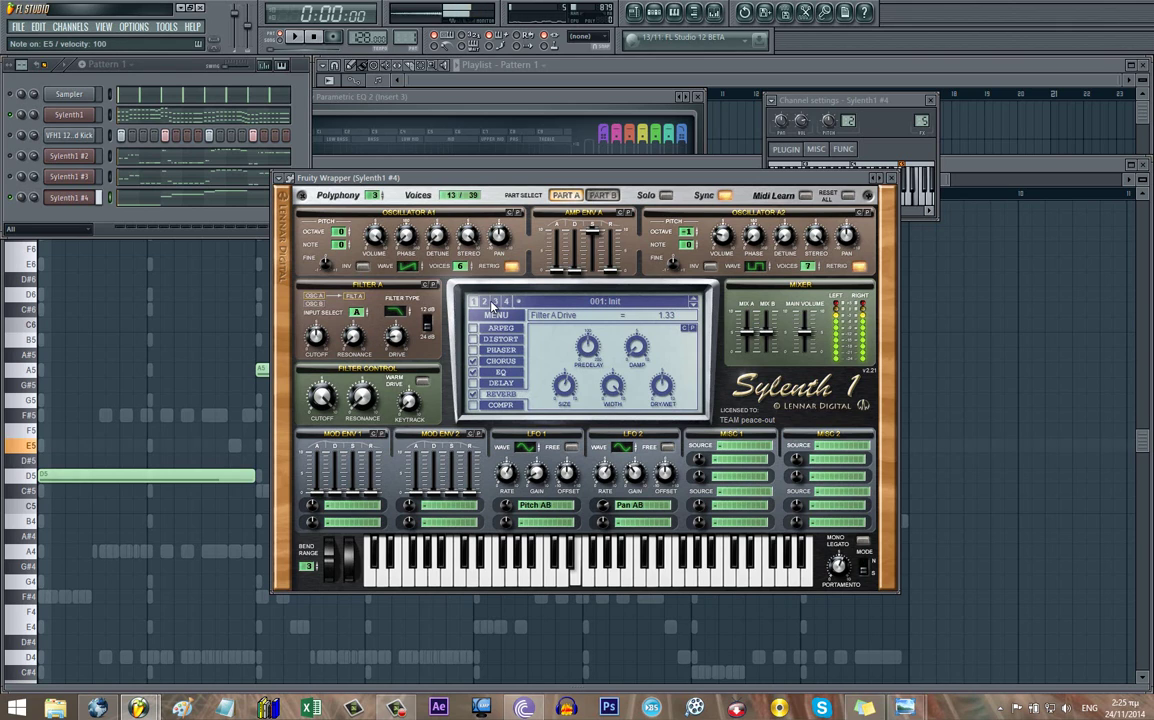
key("space")
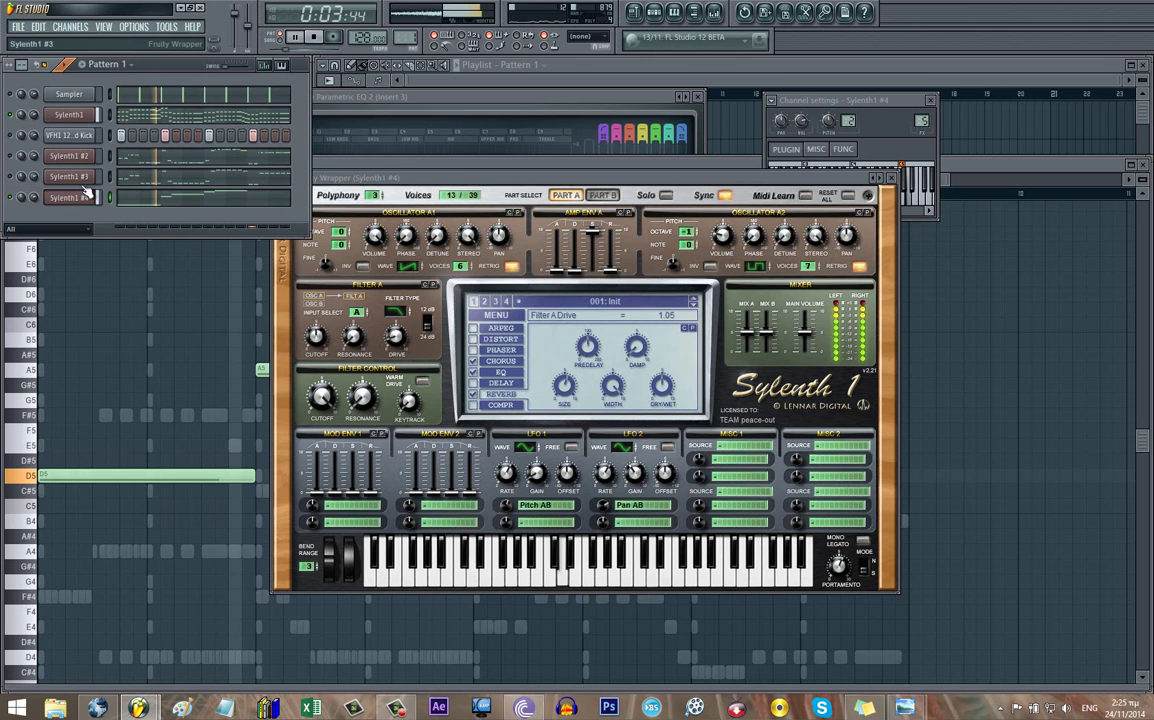
left_click(214, 314)
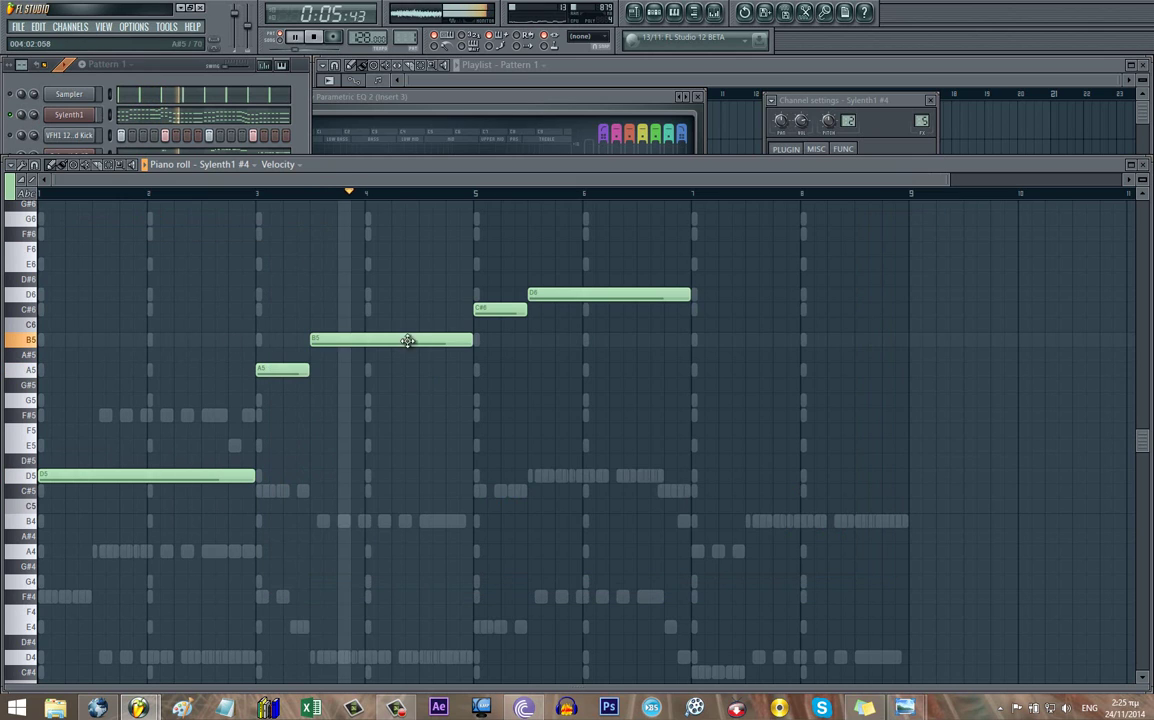
- Add a half-bar A5 note at bar 7 and a B5 note after it extending to bar 9
left_click_drag(504, 367, 428, 392)
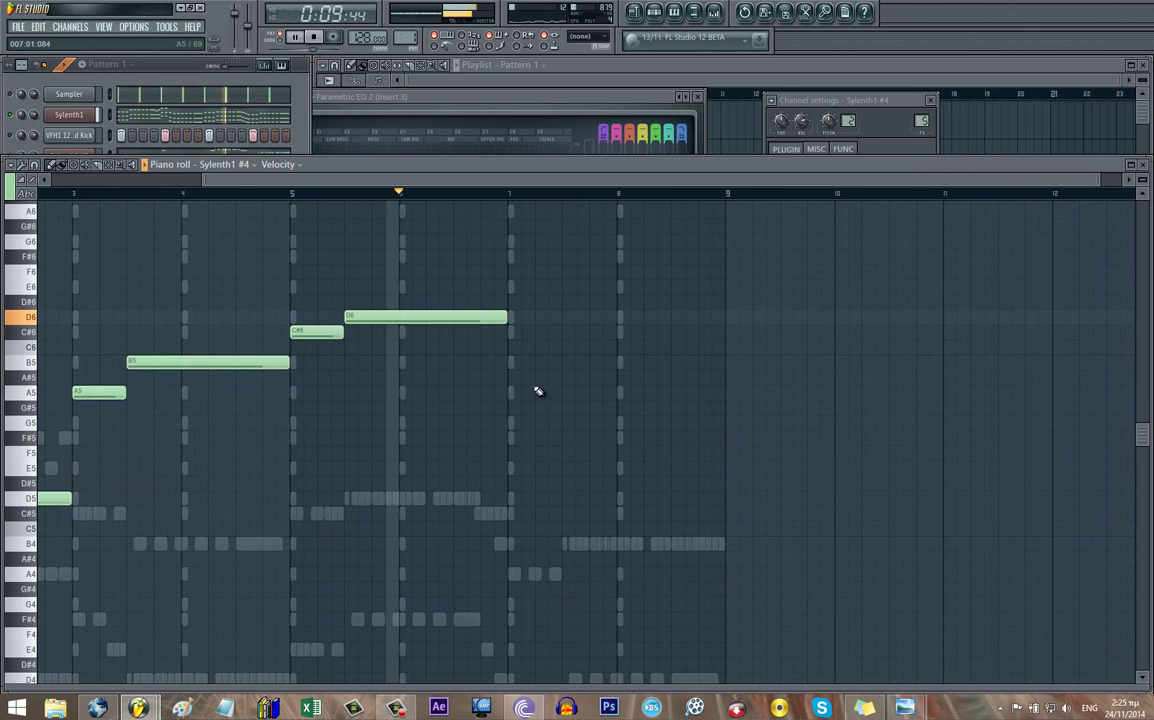
key("space")
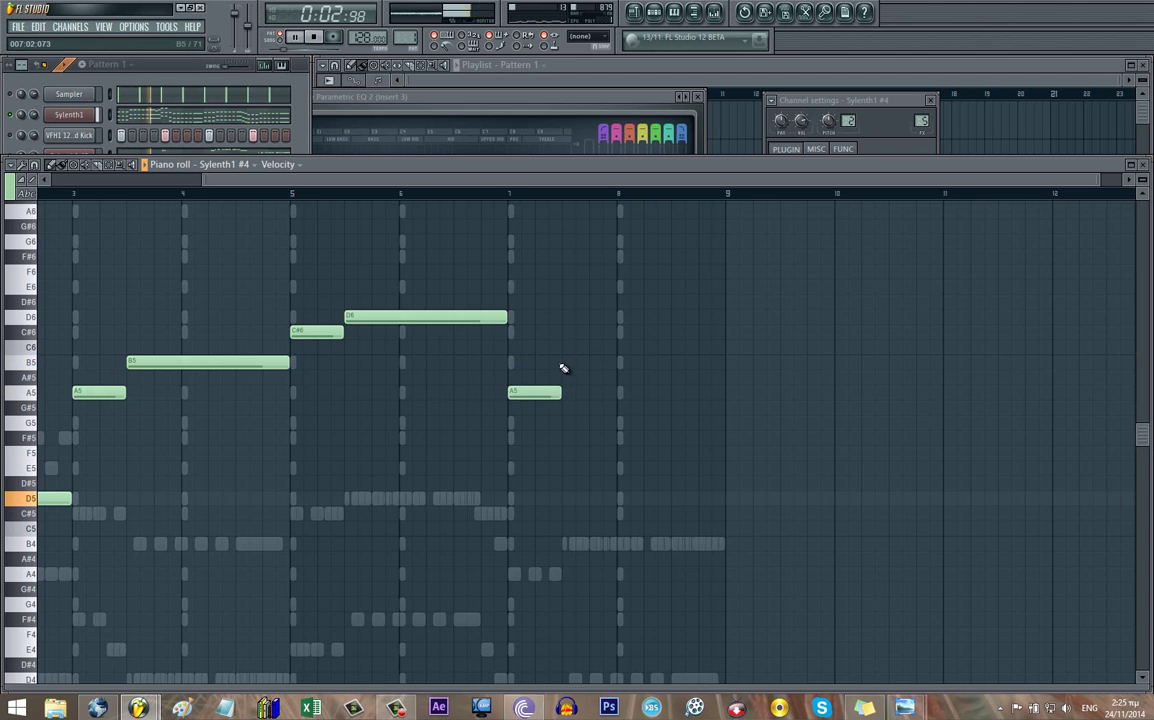
left_click_drag(563, 367, 724, 363)
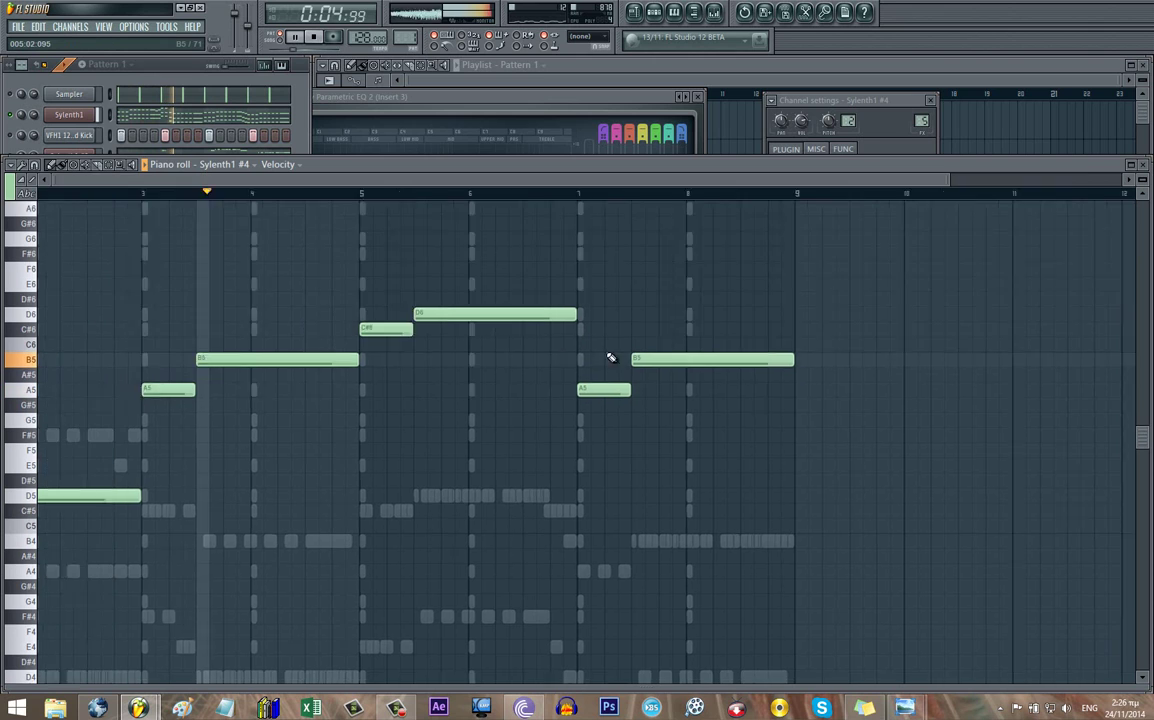
left_click_drag(611, 357, 724, 349)
- Fine-tune the portamento in Sylenth1 #4's synth while the pattern plays, and bring back the channel list
left_click(198, 146)
left_click(79, 200)
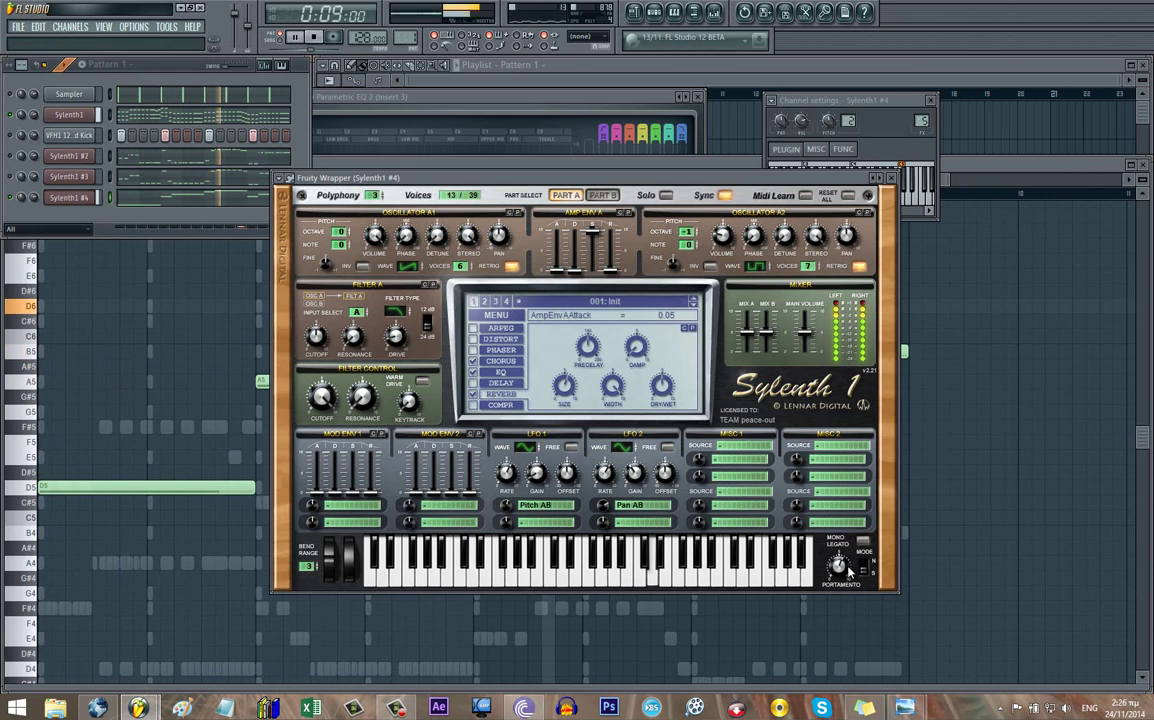
left_click_drag(847, 572, 845, 575)
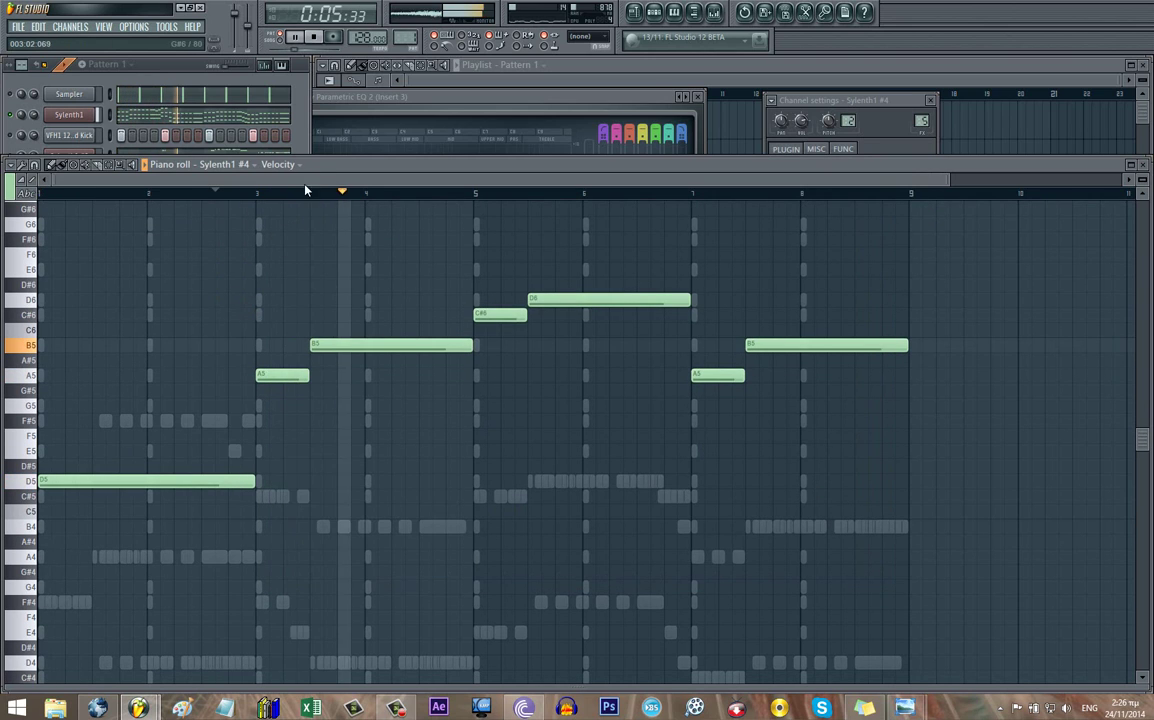
left_click(267, 124)
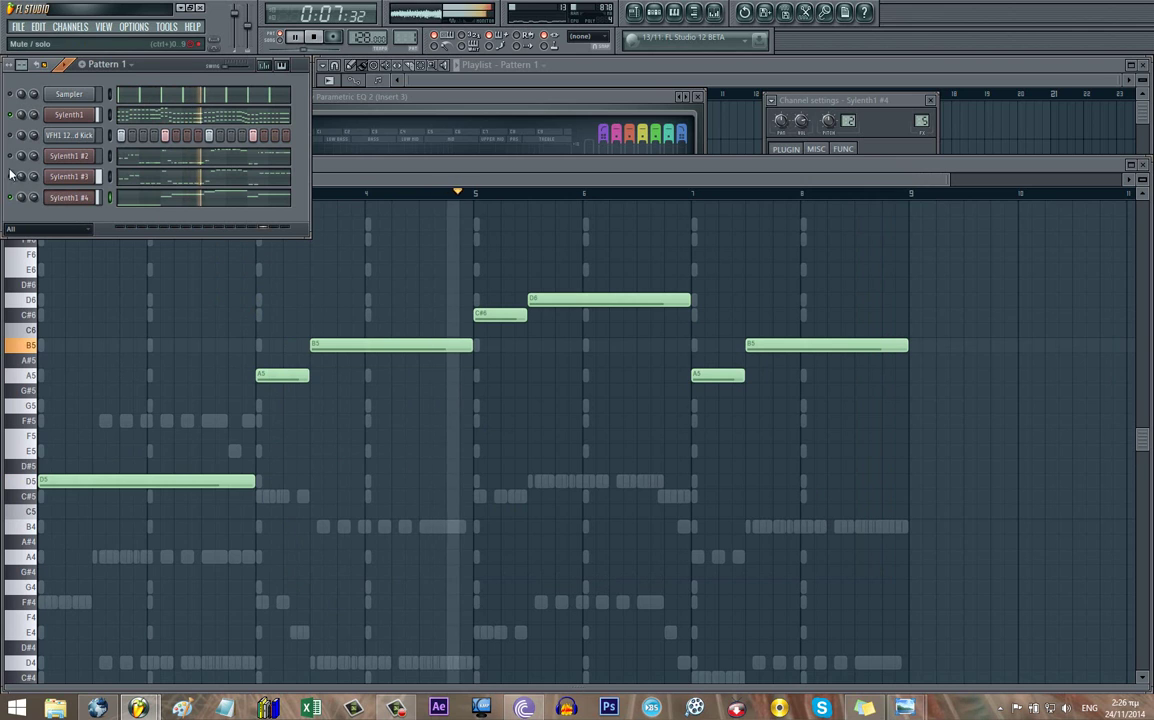
- Unmute the remaining channels and route the VFH1 128BPM Crowded Kick to mixer Insert 2, stopping playback
left_click(72, 135)
left_click(73, 137)
left_click(72, 135)
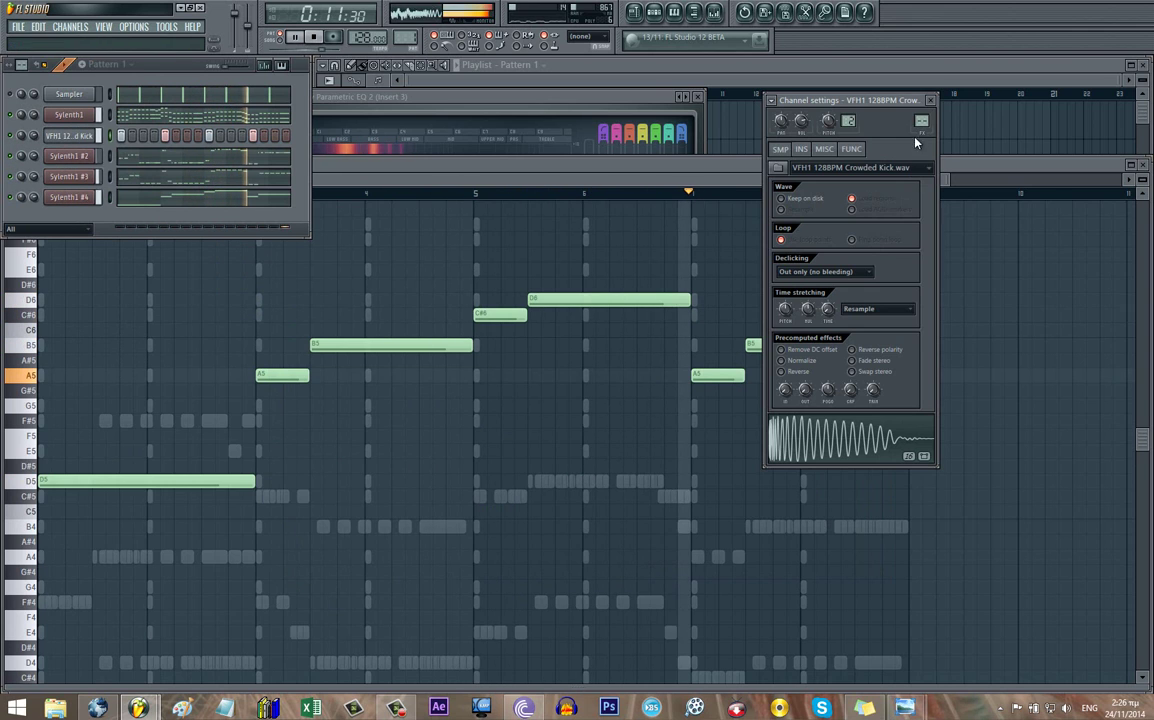
key("F9")
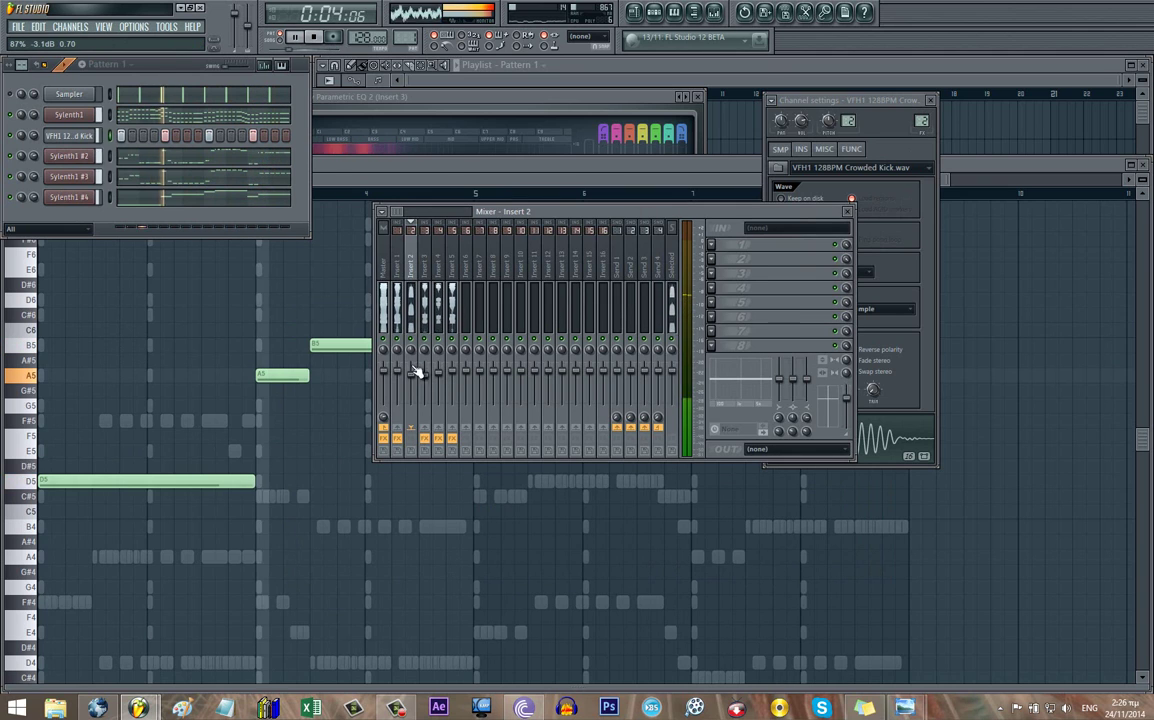
left_click(313, 37)
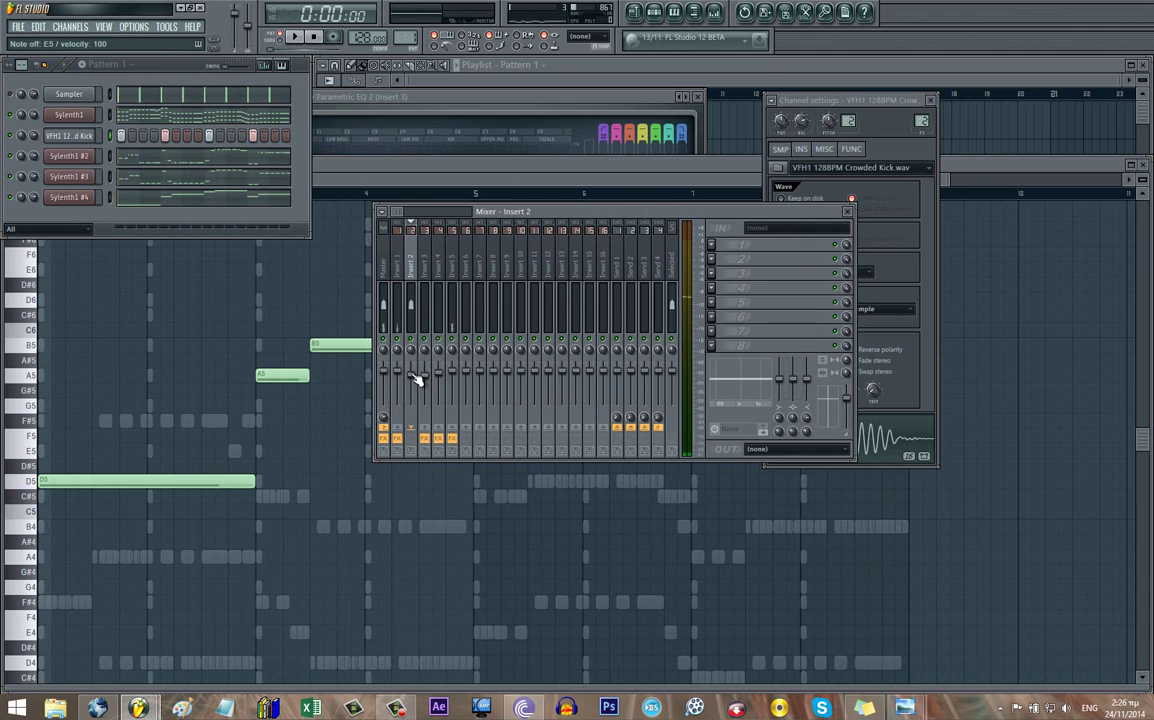
- Load Fruity Parametric EQ 2 into the first effect slot of Insert 2 and reposition its window
left_click(711, 274)
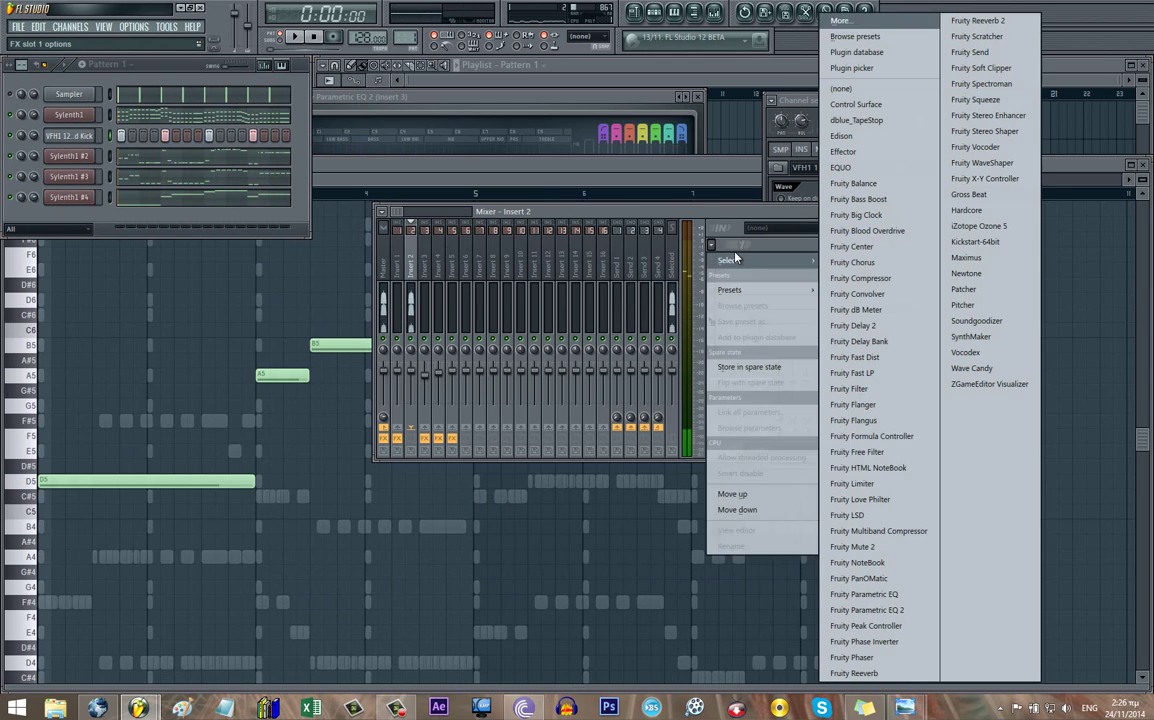
left_click(896, 610)
left_click_drag(471, 379, 450, 312)
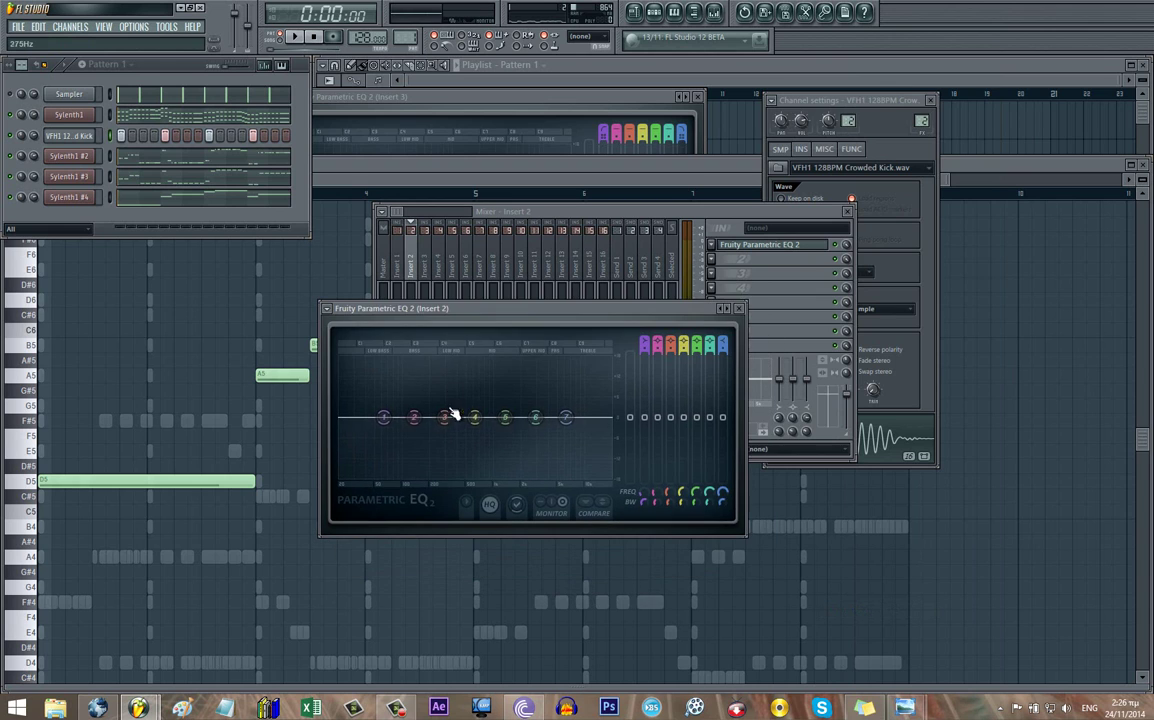
- Shape the kick's EQ with a low-end roll-off, a cut of about 5 dB near 286 Hz and a boosted high end
left_click_drag(382, 417, 367, 455)
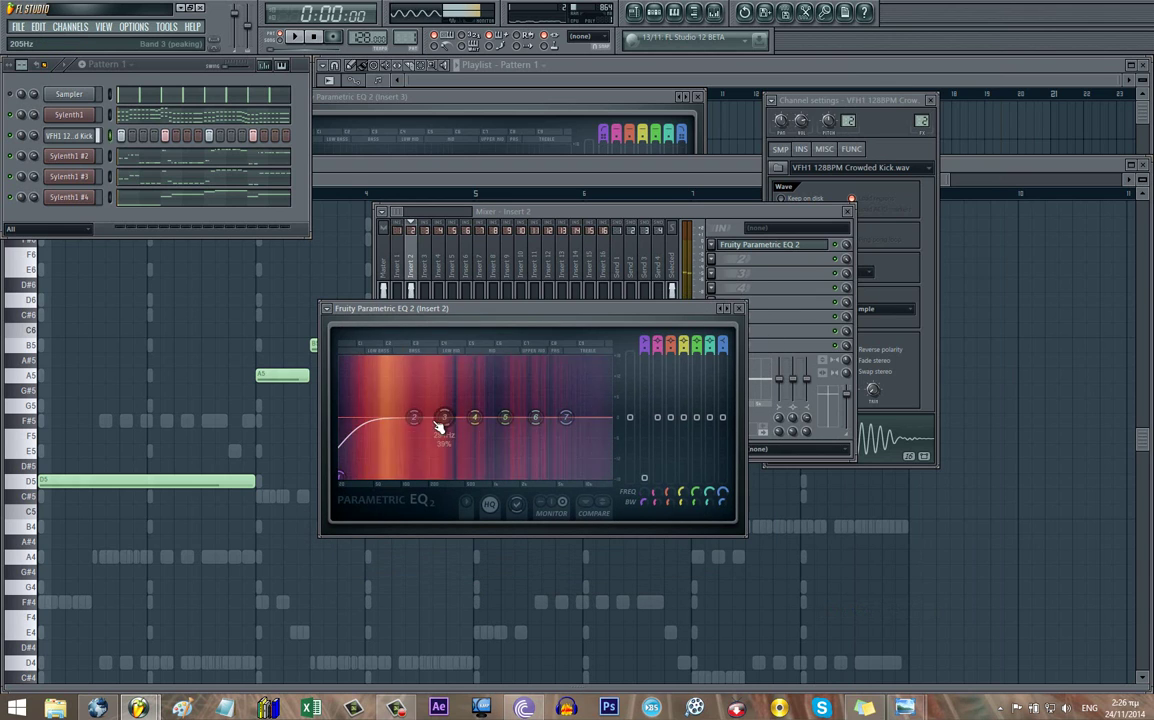
mouse_move(439, 421)
left_mouse_down()
mouse_move(440, 435)
mouse_move(378, 420)
mouse_move(443, 438)
left_mouse_up()
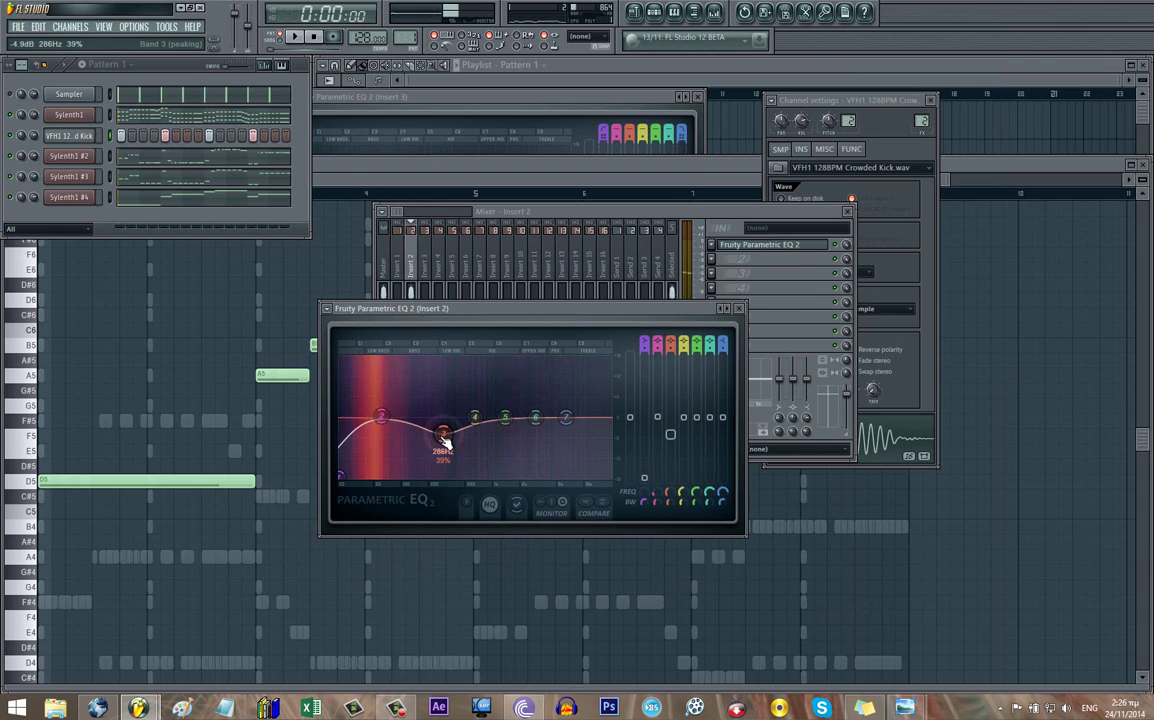
left_click_drag(536, 418, 517, 400)
key("space")
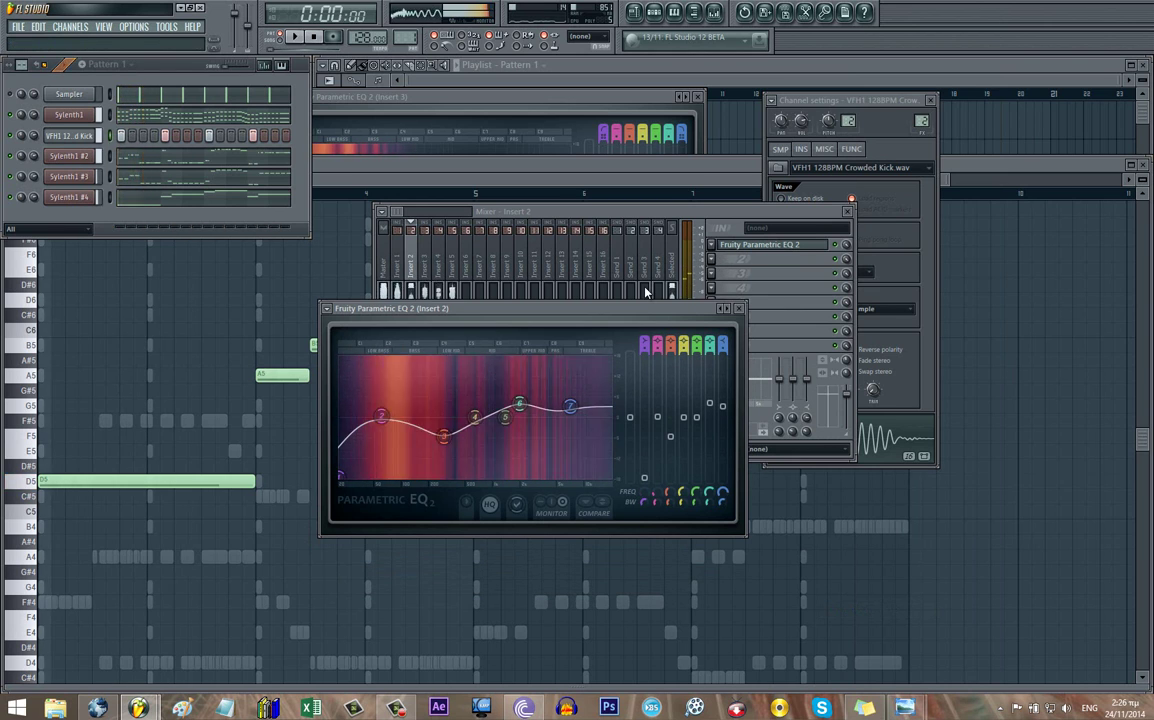
key("space")
- Load Maximus into Insert 2's second effect slot and move its window clear of the channel list
left_click(716, 262)
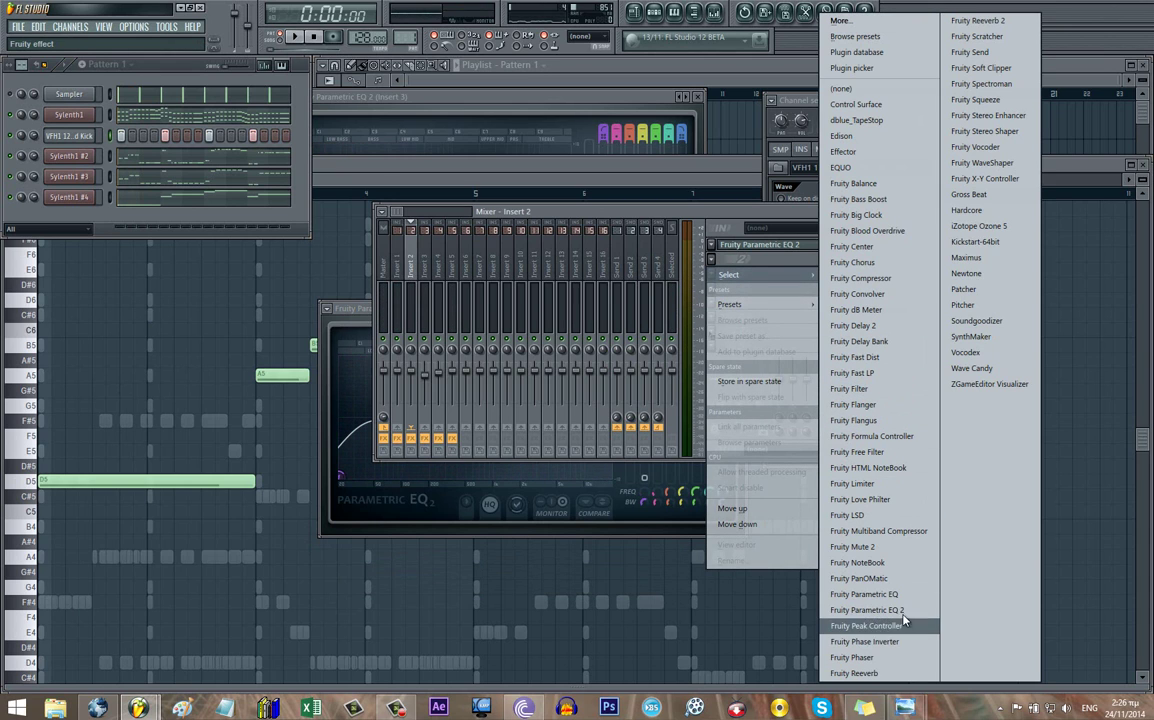
left_click(966, 257)
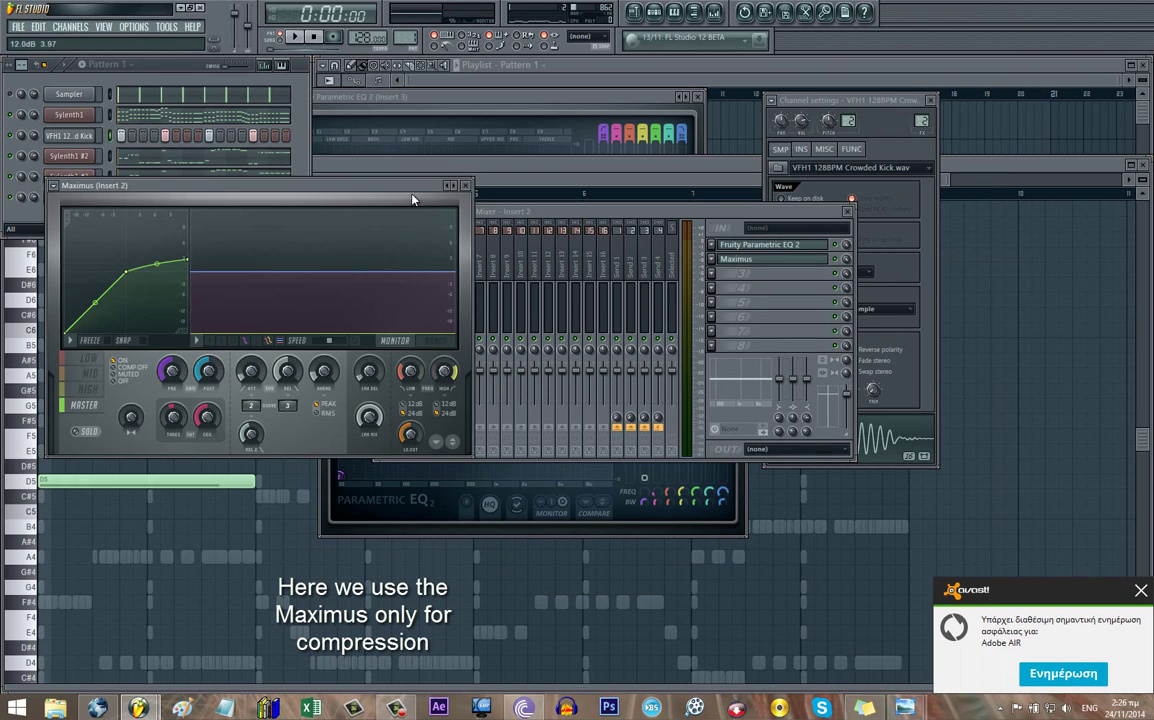
left_click_drag(412, 200, 723, 238)
- Load Maximus's Default preset and reshape the master band's compression curve for the kick
left_click(367, 223)
mouse_move(400, 266)
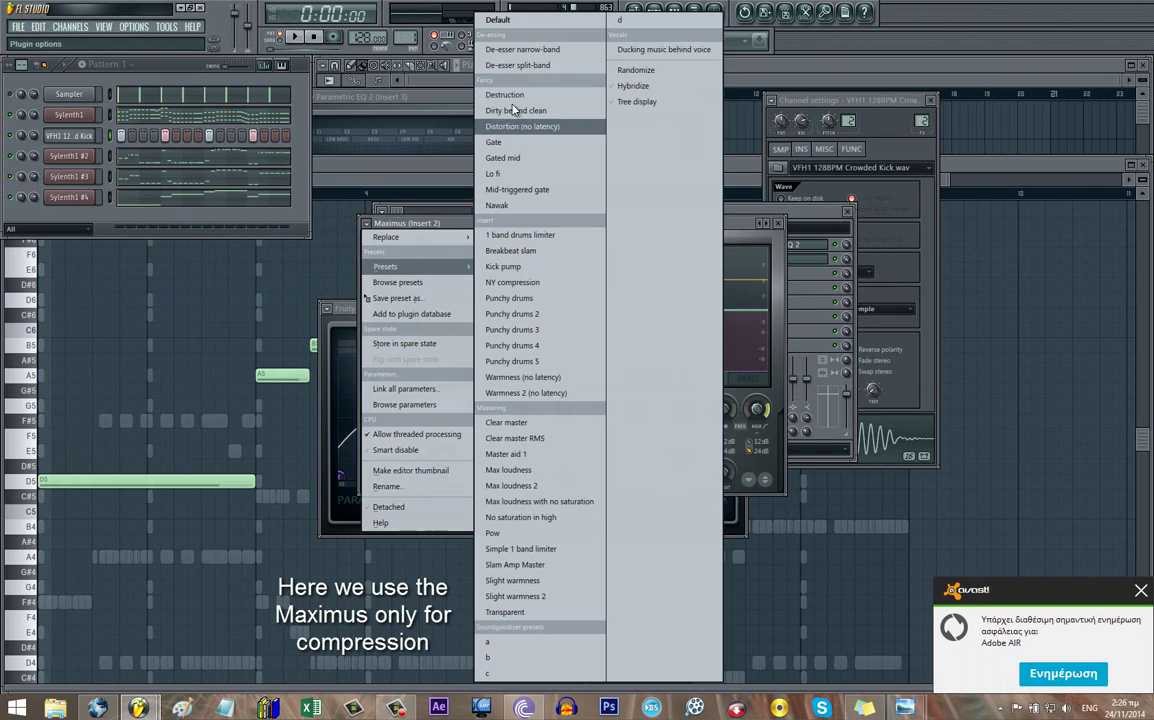
left_click(498, 20)
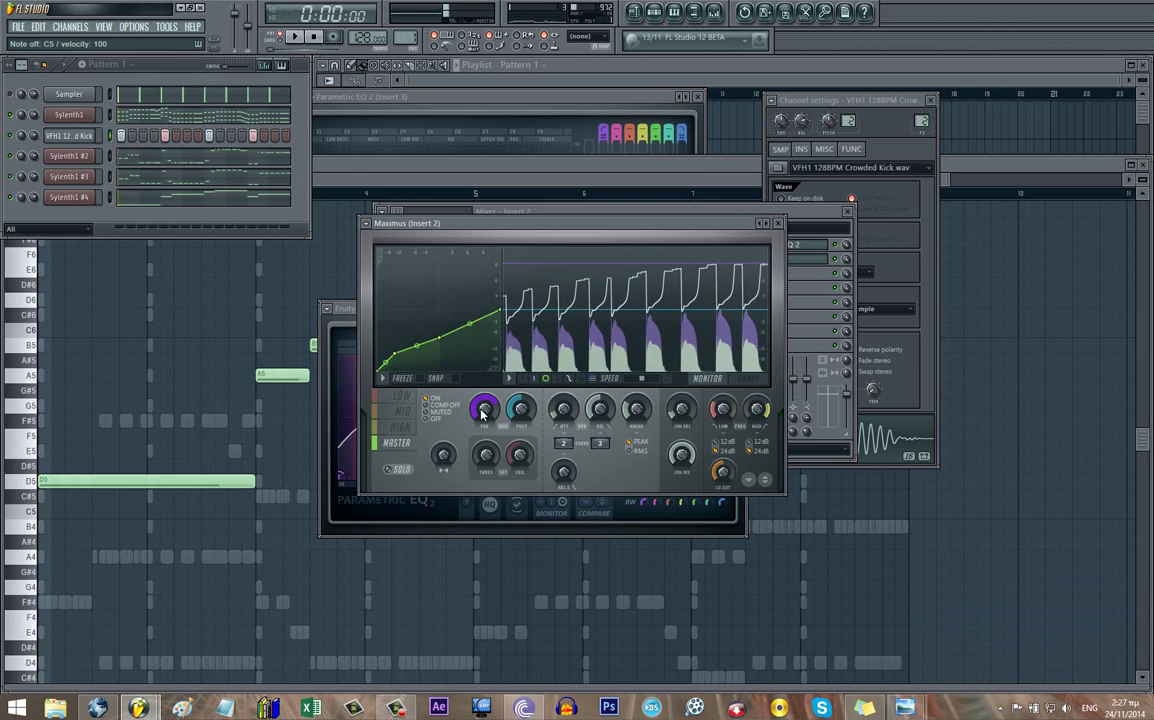
- Check the kick's level on Insert 2 and Maximus's compression during playback, and close Maximus
key("space")
left_click(840, 270)
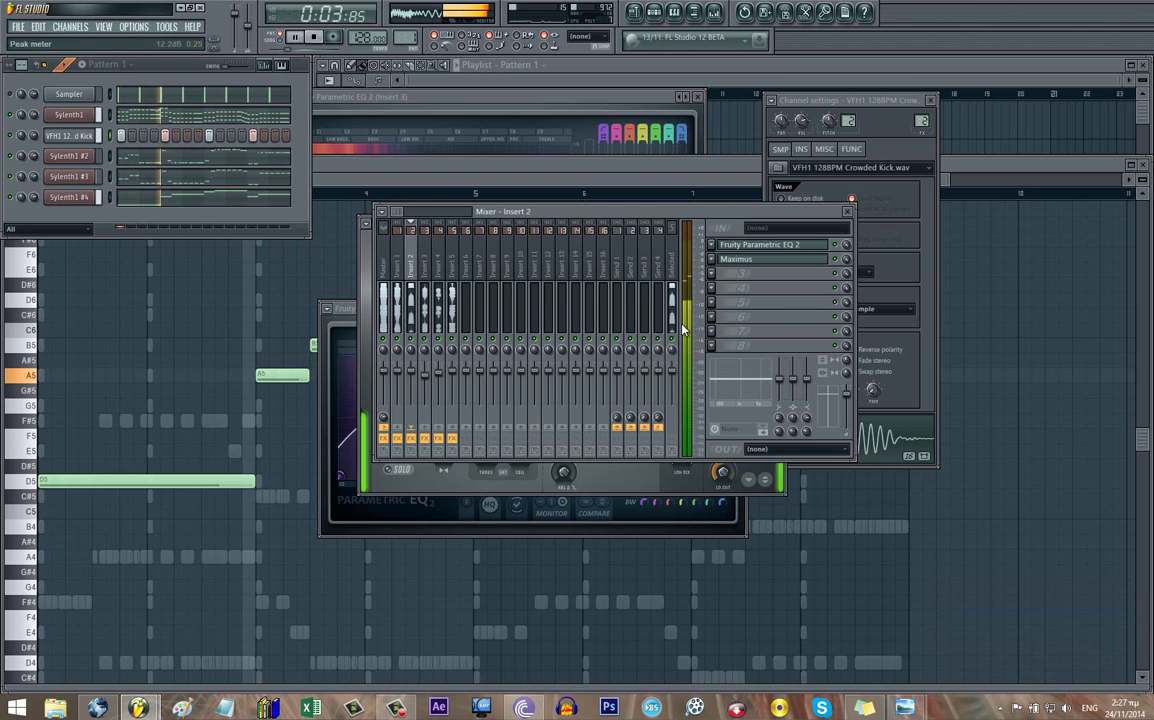
left_click(659, 481)
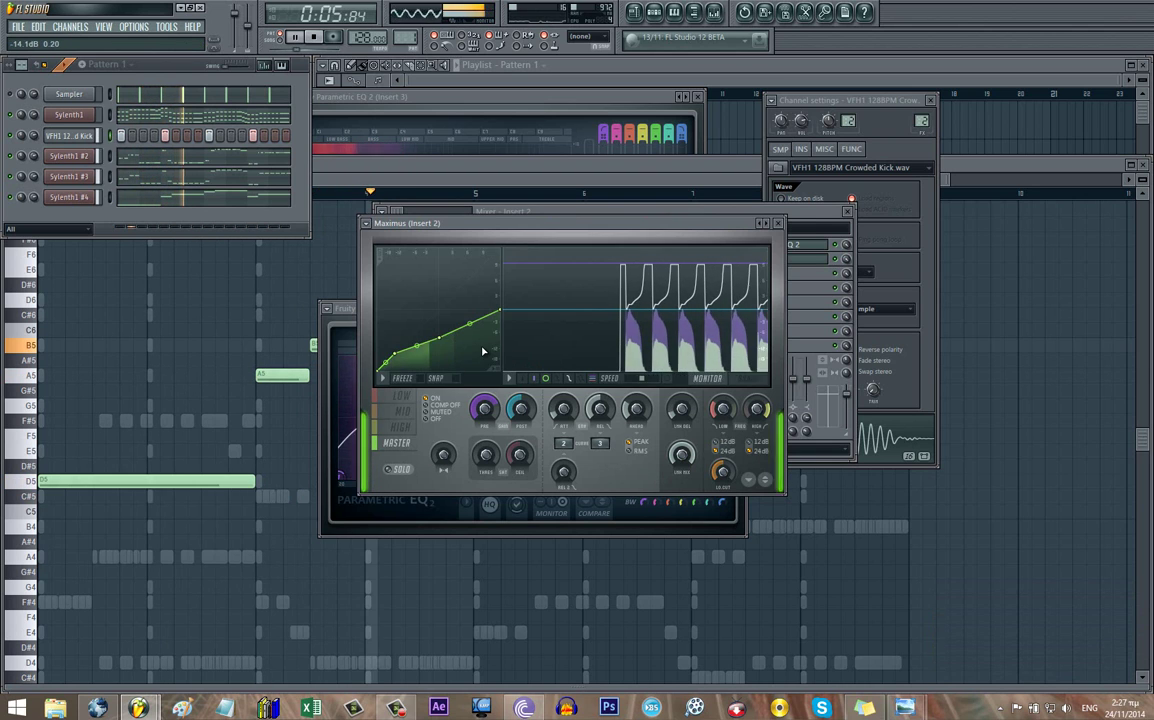
left_click(782, 222)
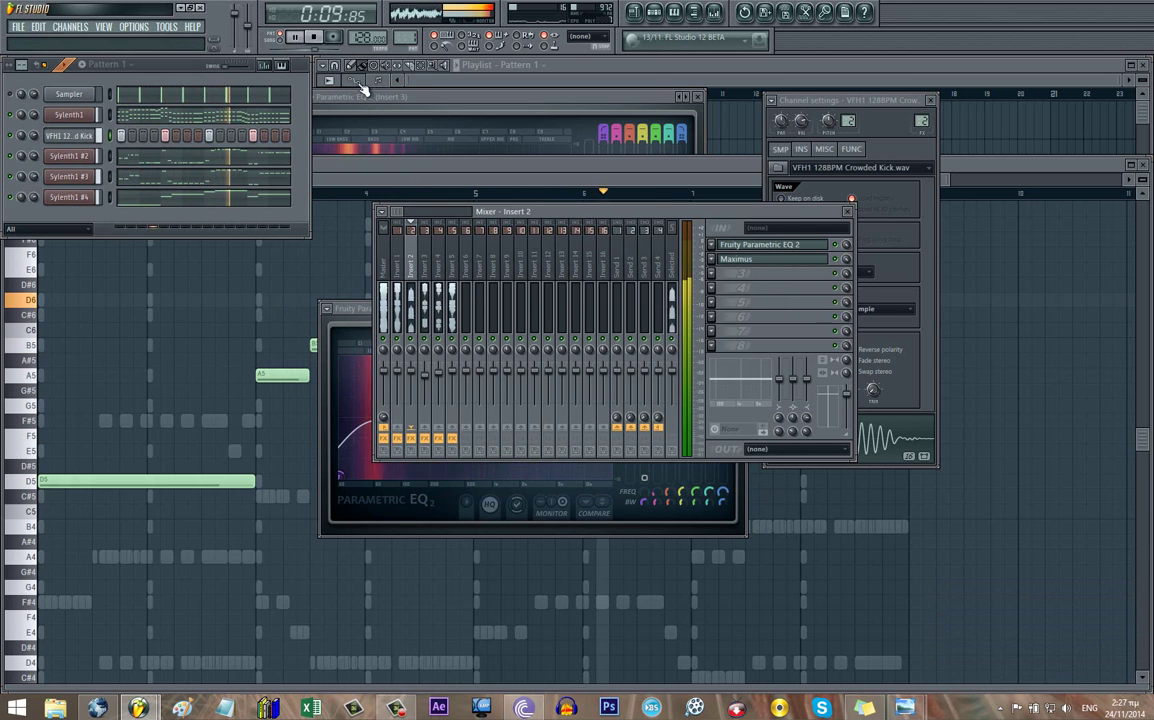
- Select the Master track, check the full mix's level during playback, and return to the channel list
left_click(384, 365)
key("space")
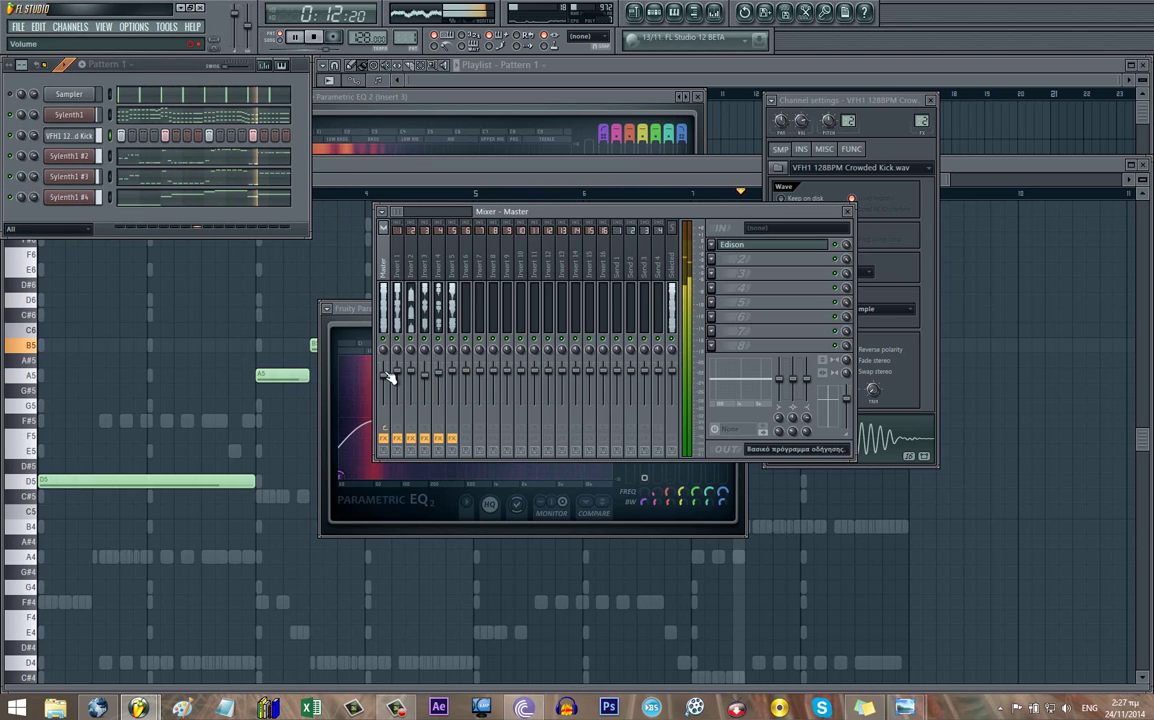
left_click(249, 221)
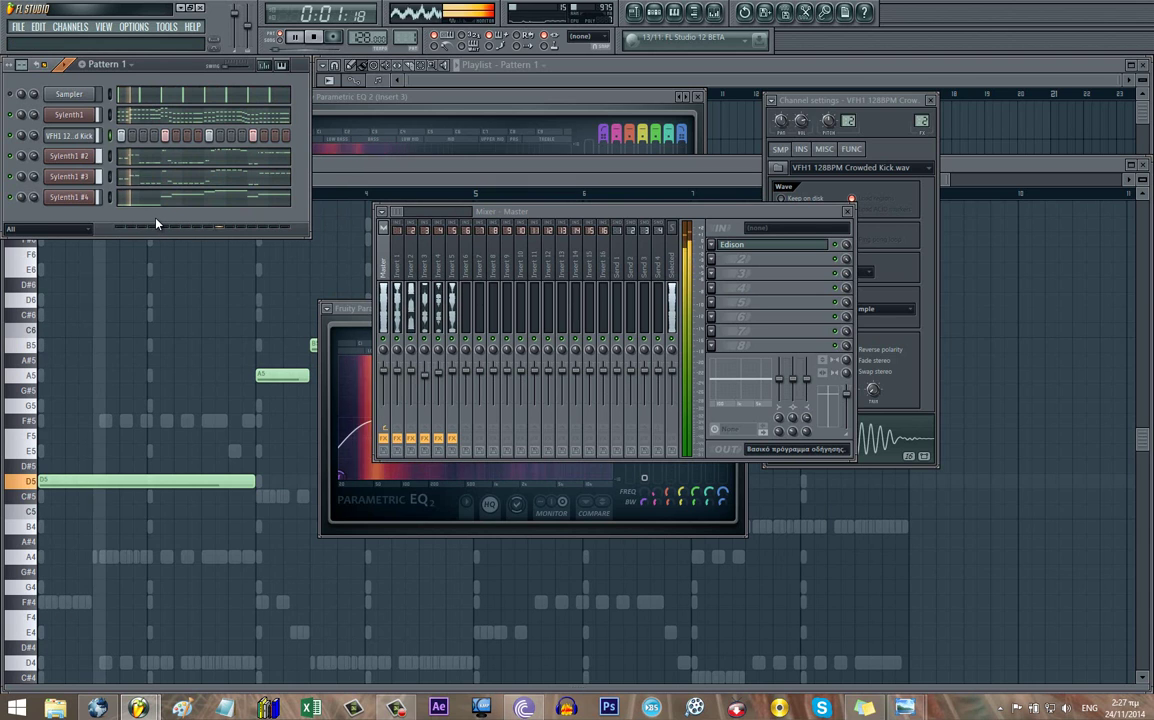
- Open Sylenth1 #4's Parametric EQ 2 on Insert 5 and boost band 4 by 2 dB at about 13.5 kHz
key("space")
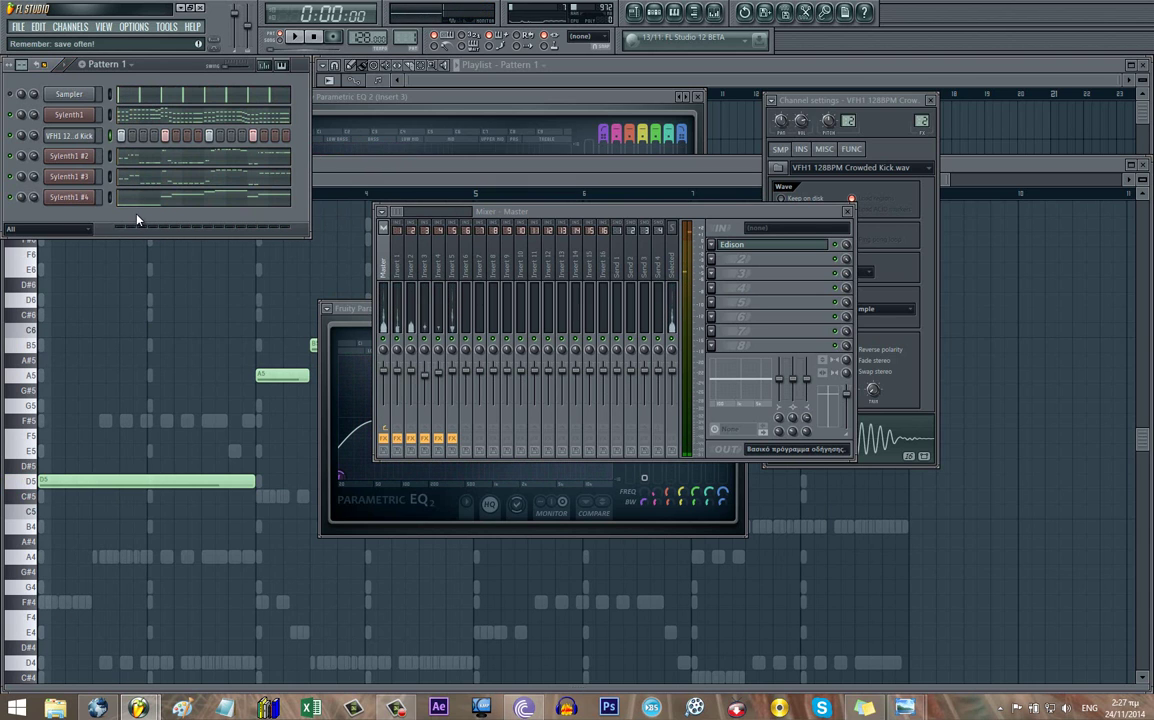
double_click(74, 198)
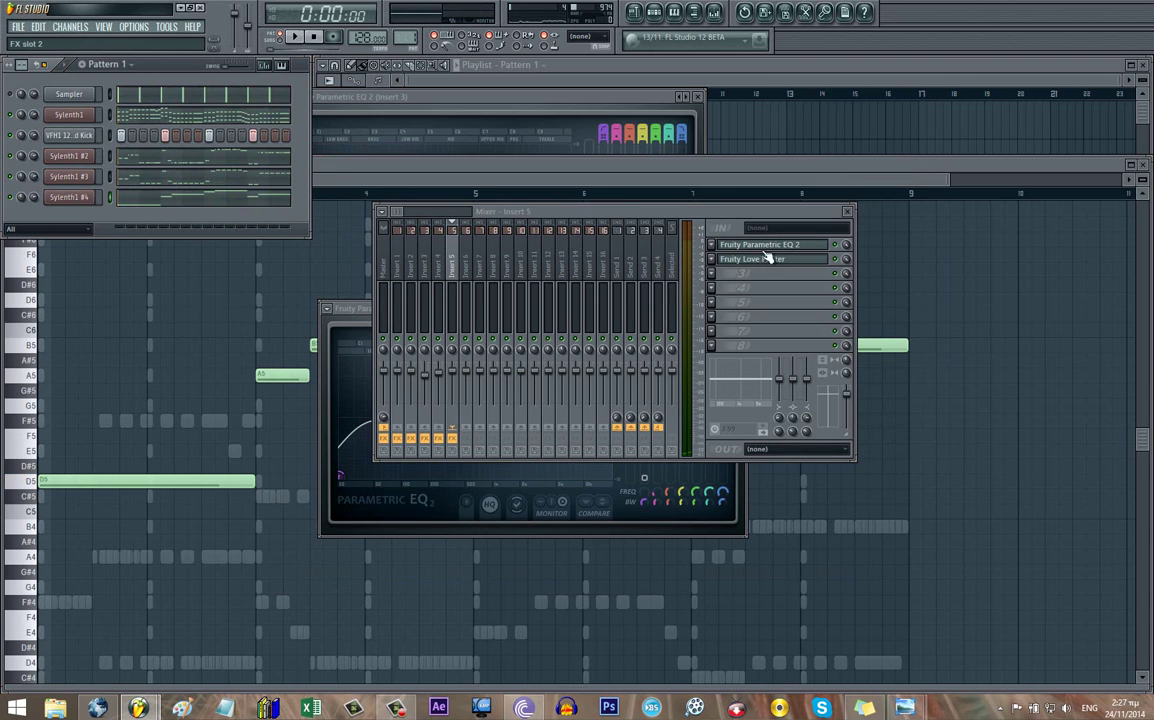
left_click(768, 247)
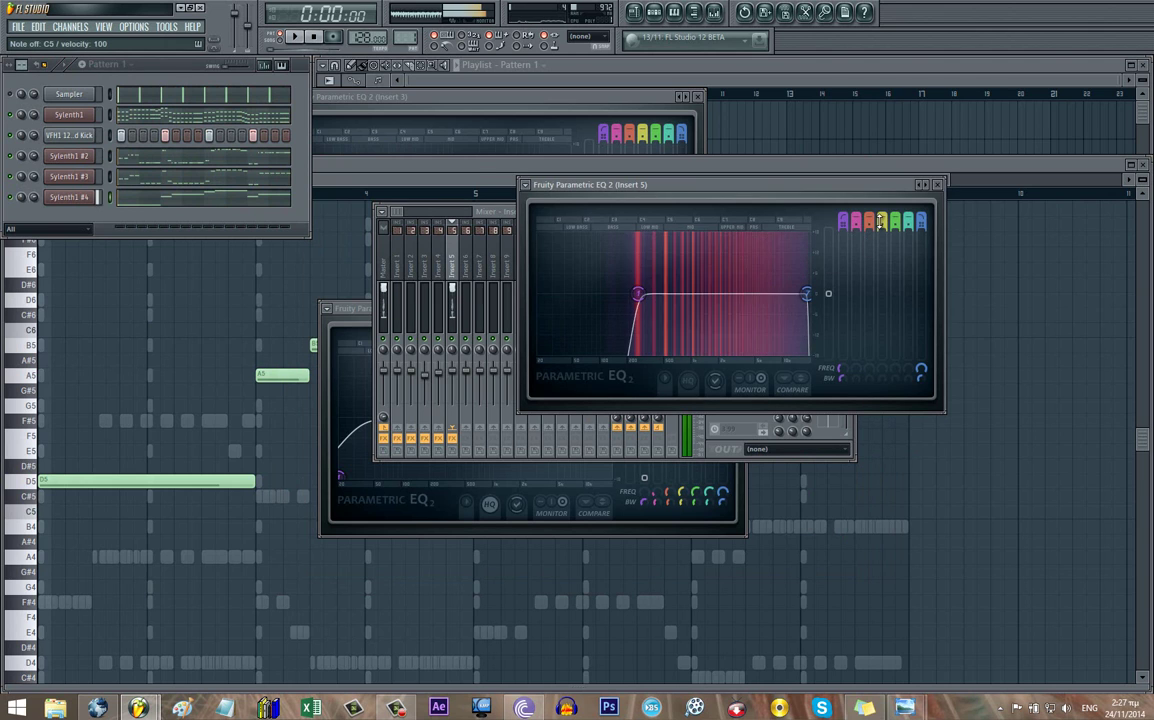
key("q")
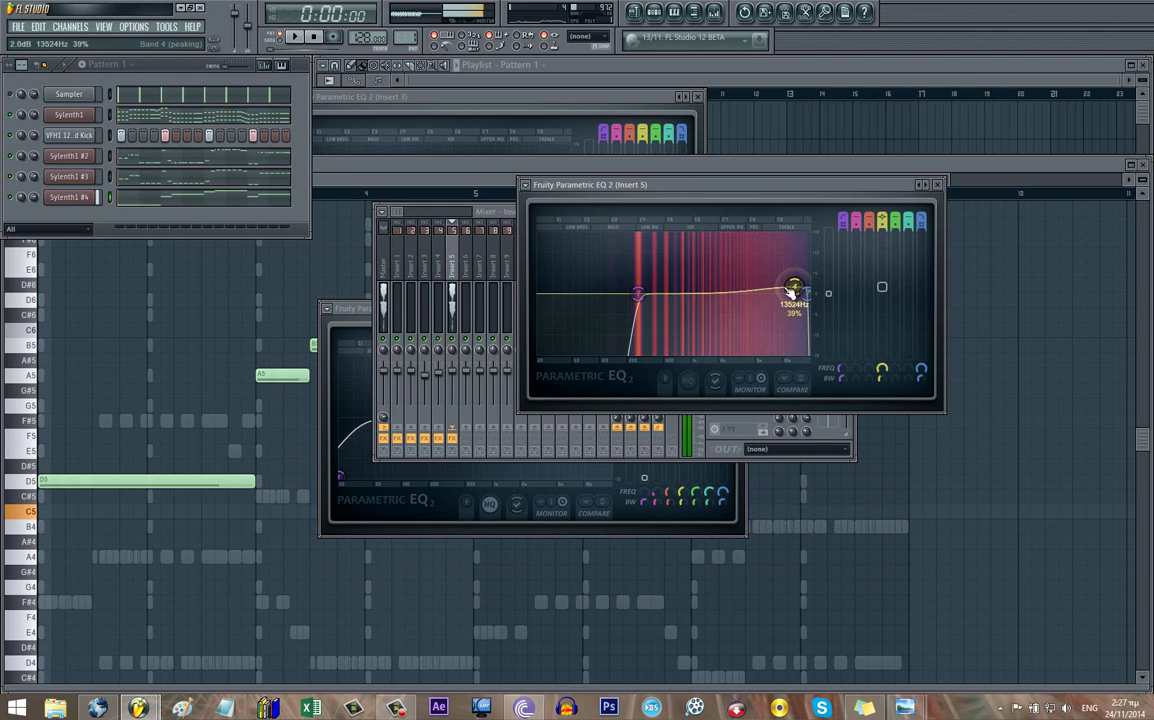
- Open Sylenth1 #4, move its window beside Insert 5's EQ, and check the lead in the full mix during playback
left_click(83, 201)
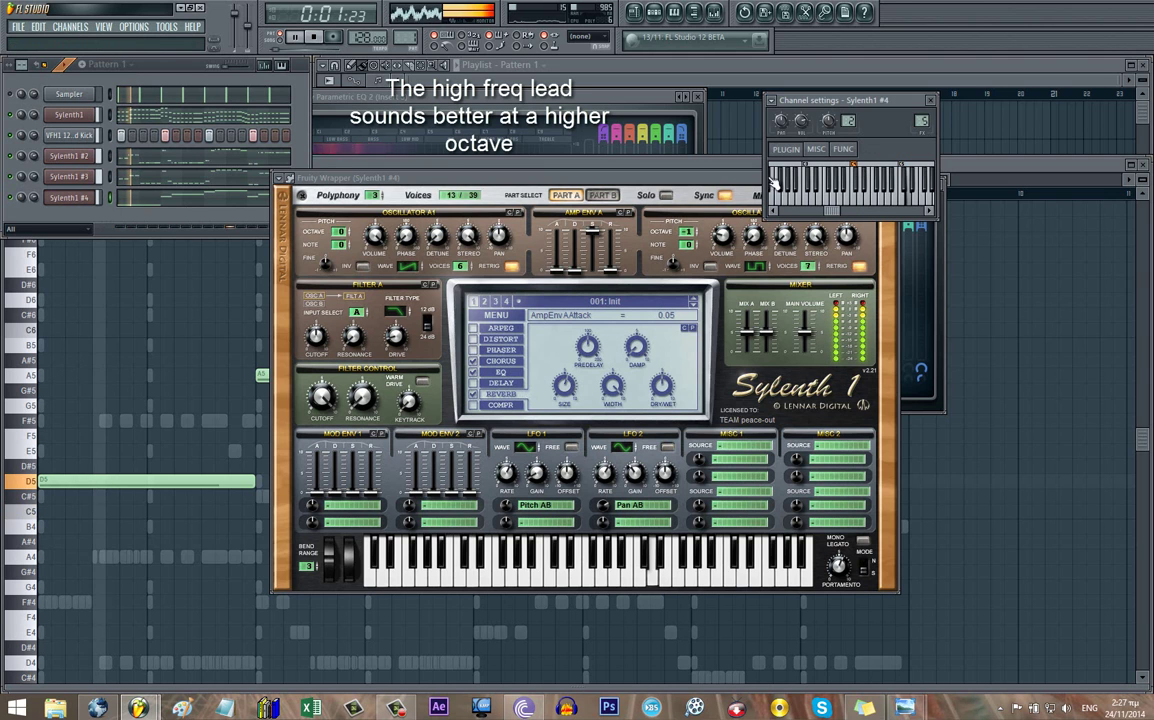
left_click_drag(760, 178, 714, 237)
left_click(727, 193)
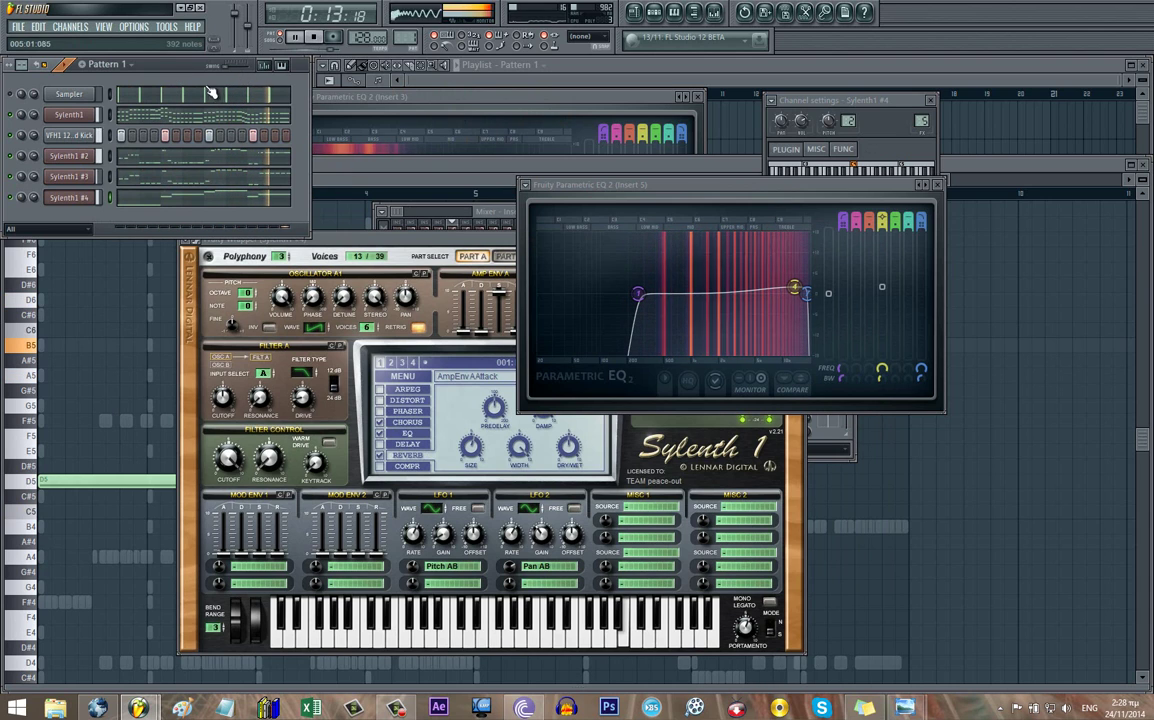
key("space")
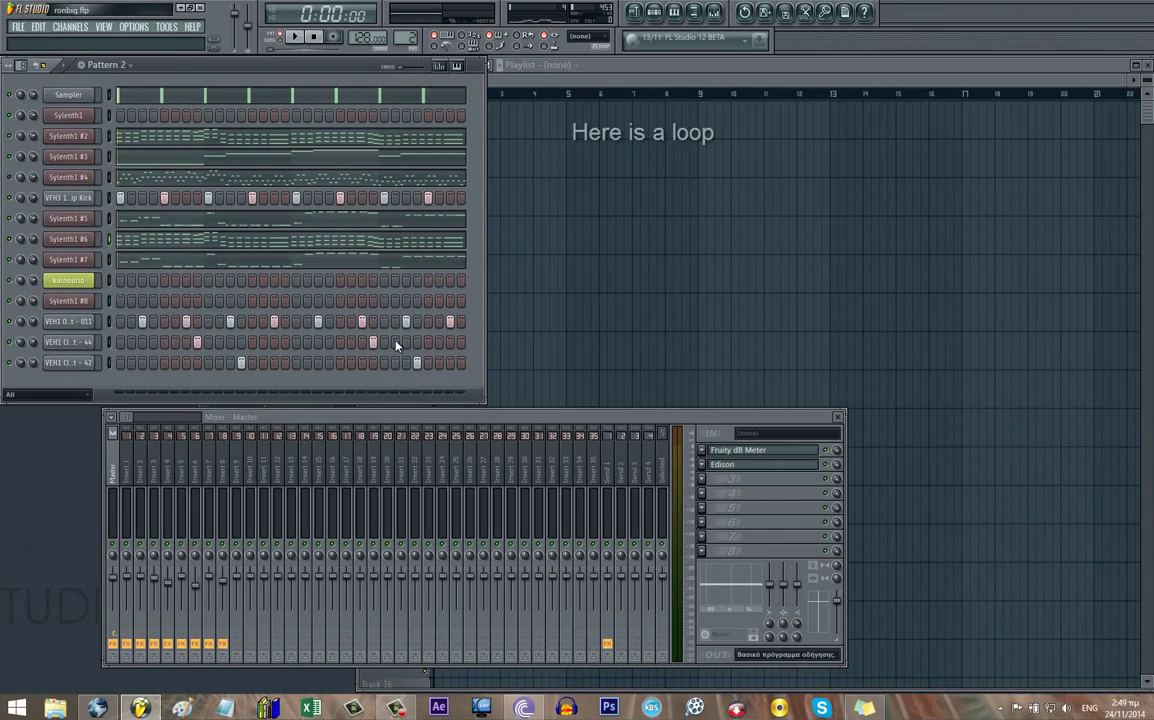
- Play Pattern 2 of ronbig.flp, examine Sylenth1 #2's notes in the piano roll, and return to the channel list
left_click(305, 140)
key("space")
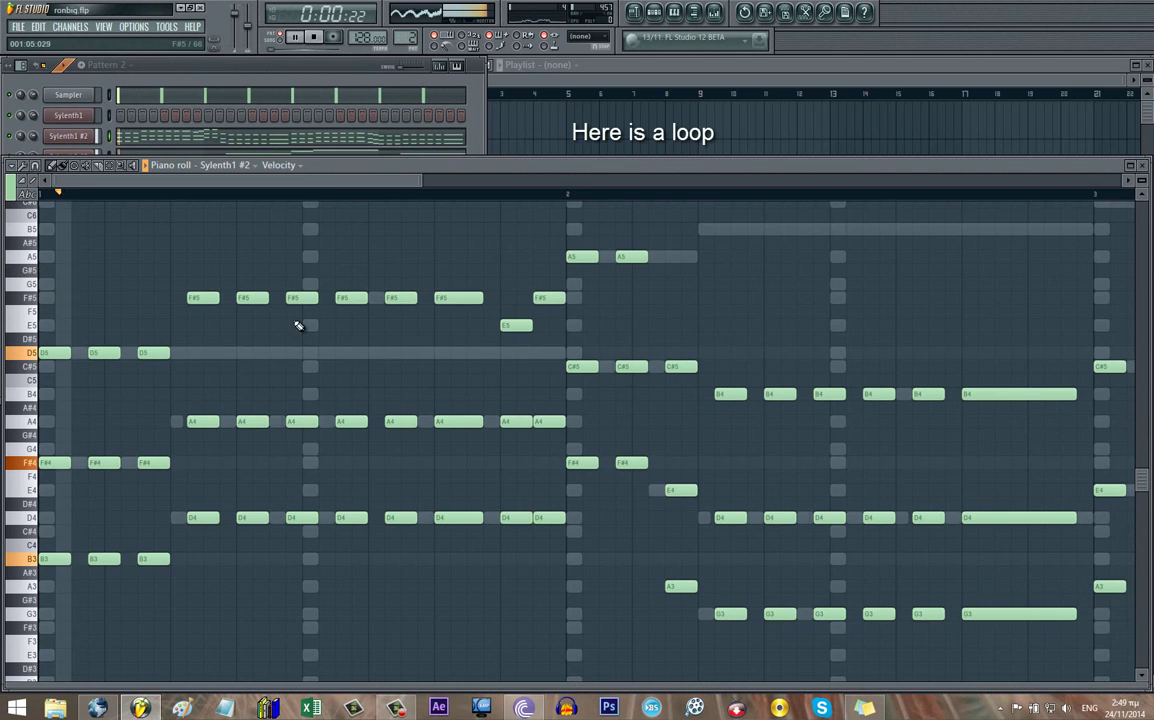
scroll(341, 365, "up", 1)
scroll(339, 363, "up", 1)
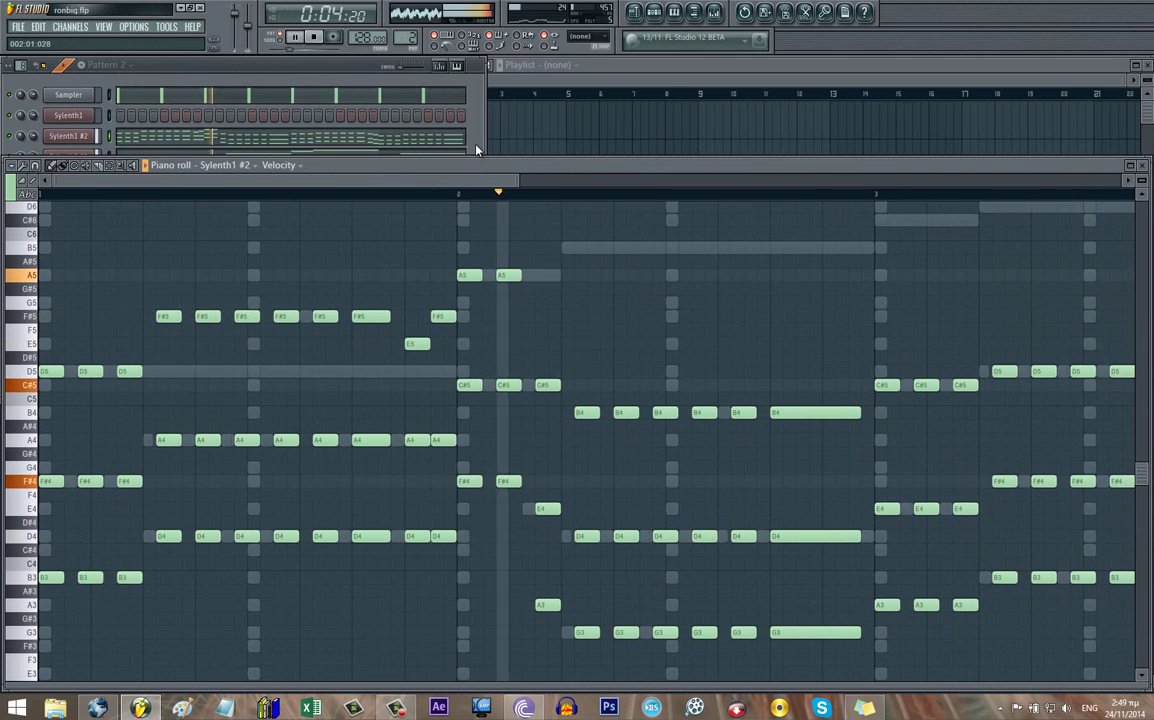
scroll(519, 184, "down", 1)
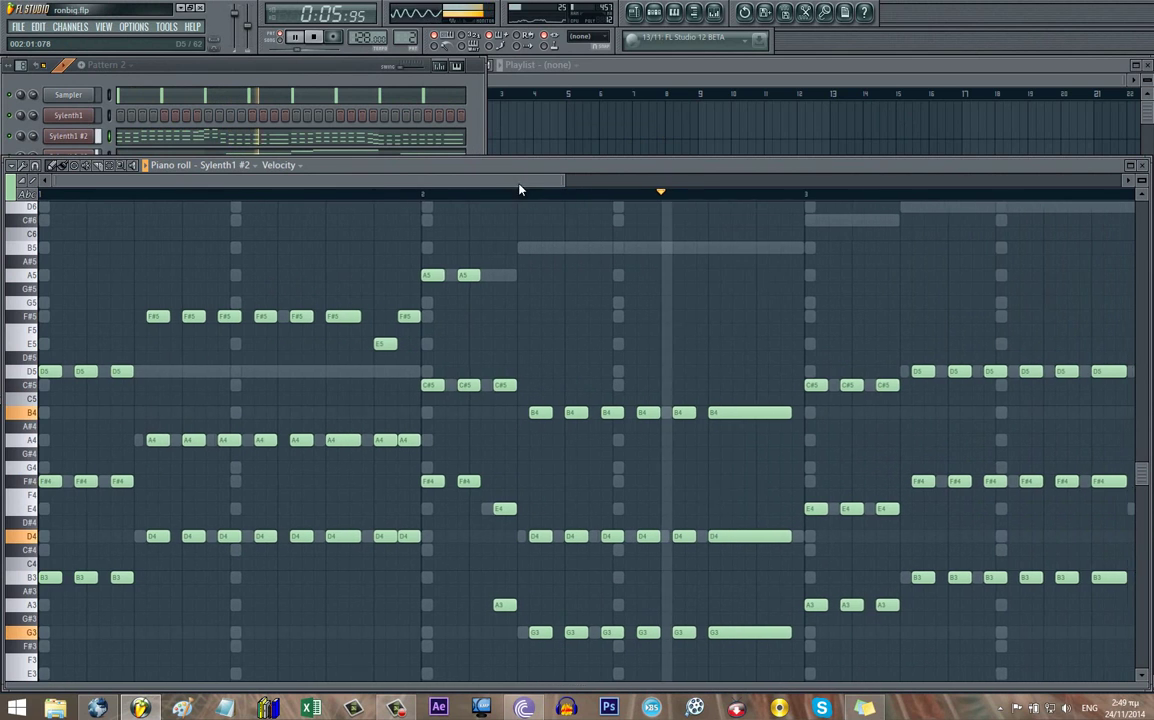
scroll(425, 407, "down", 4)
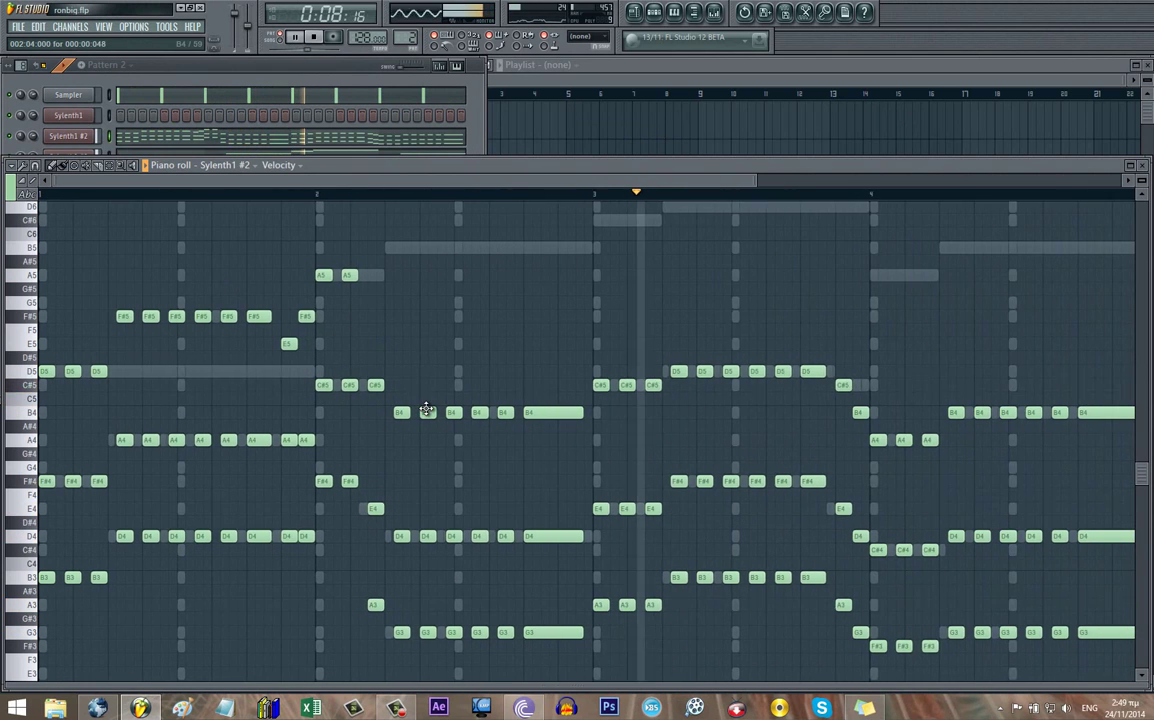
left_click(471, 151)
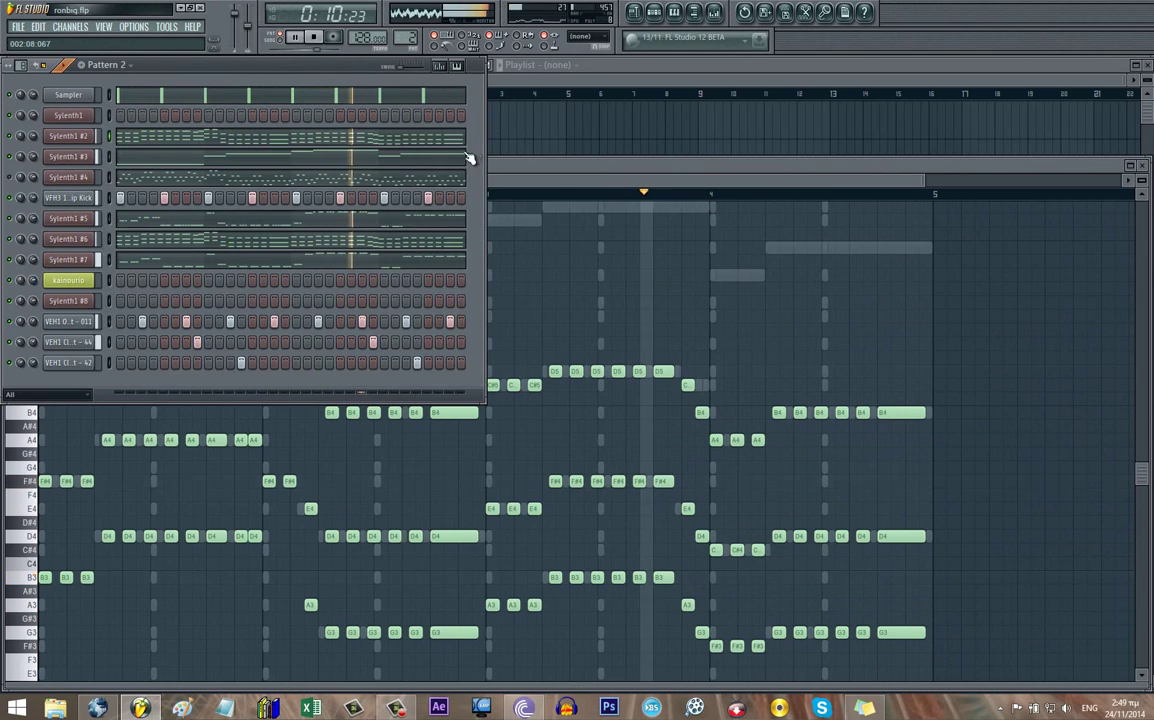
- Audition the loop's layers from the kick and Sylenth1 #5 bass up to the other leads and basses, and solo Sylenth1 #3
key("space")
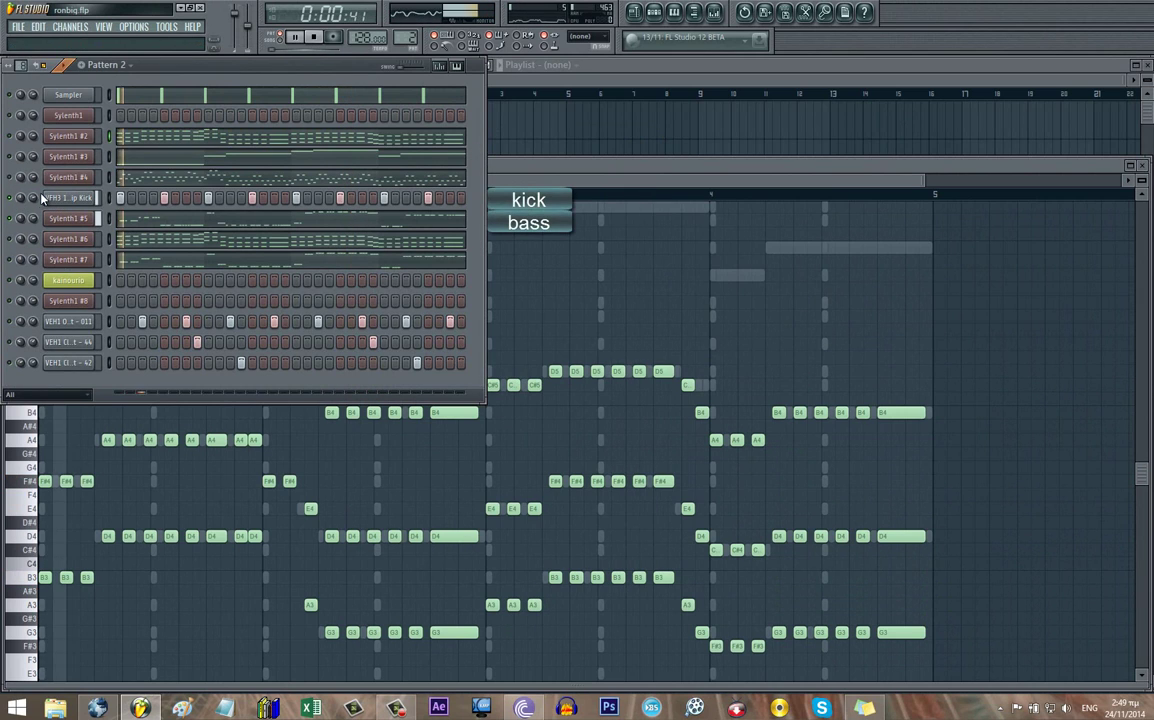
key("space")
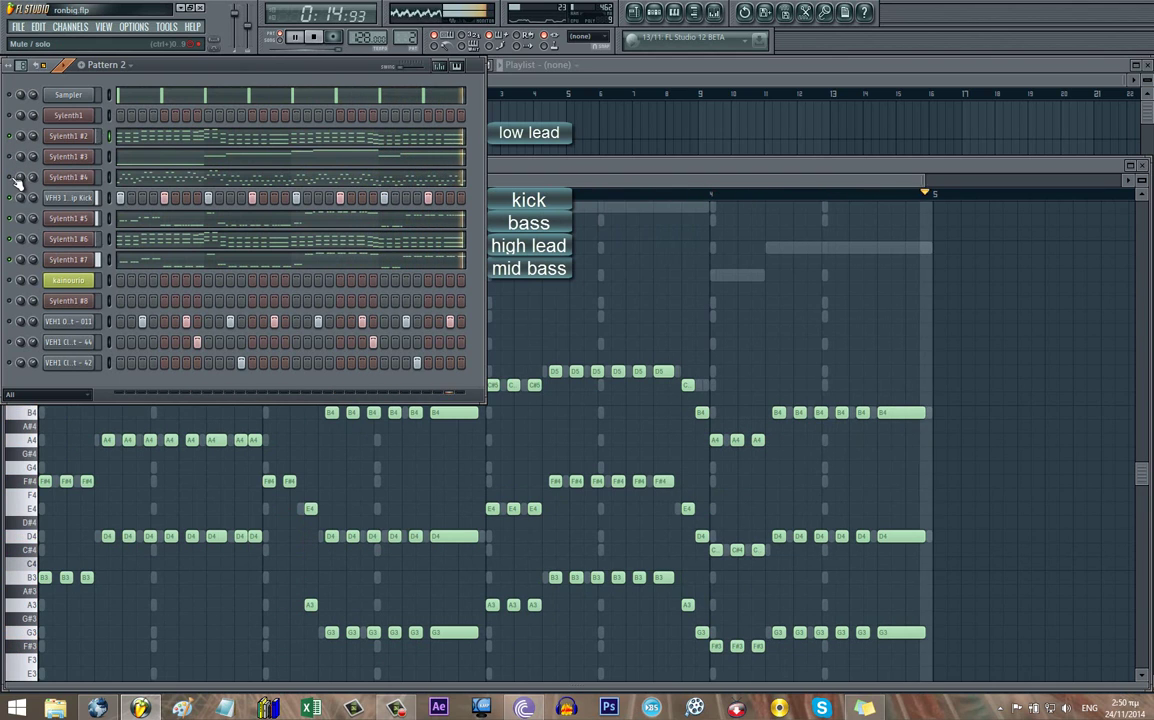
key("space")
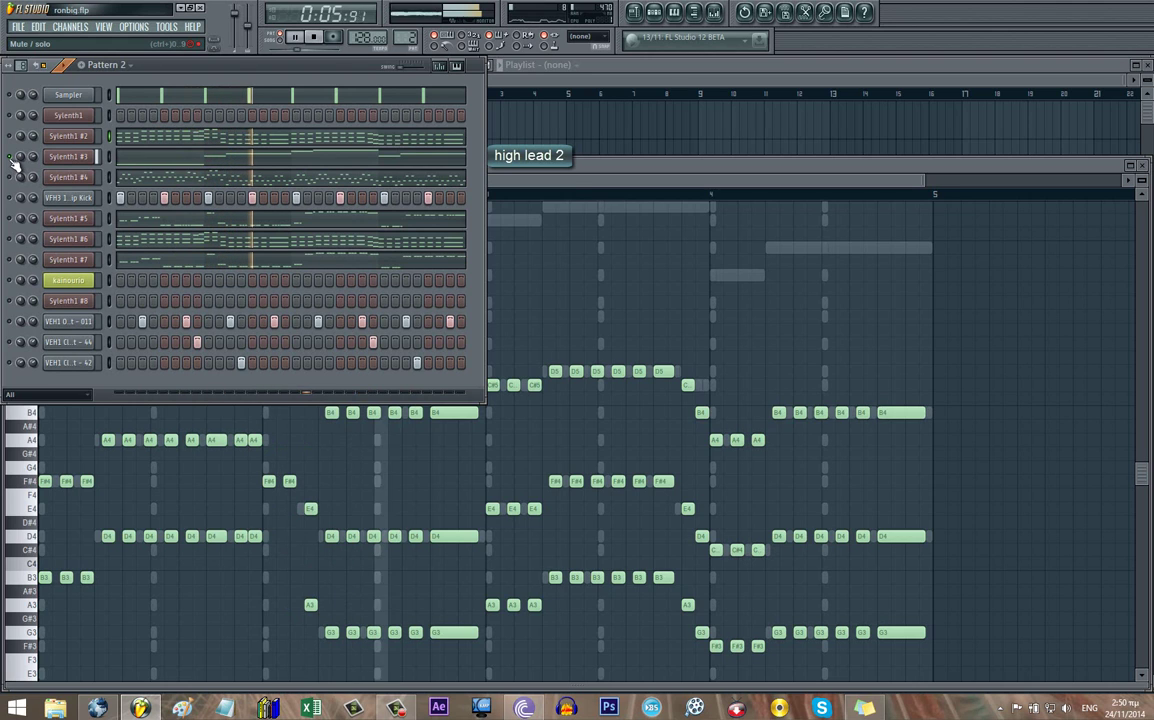
- Unmute the channels and replay the full loop, glancing at Sylenth1 #2's piano roll before returning to the channel list
key("space")
left_click(590, 328)
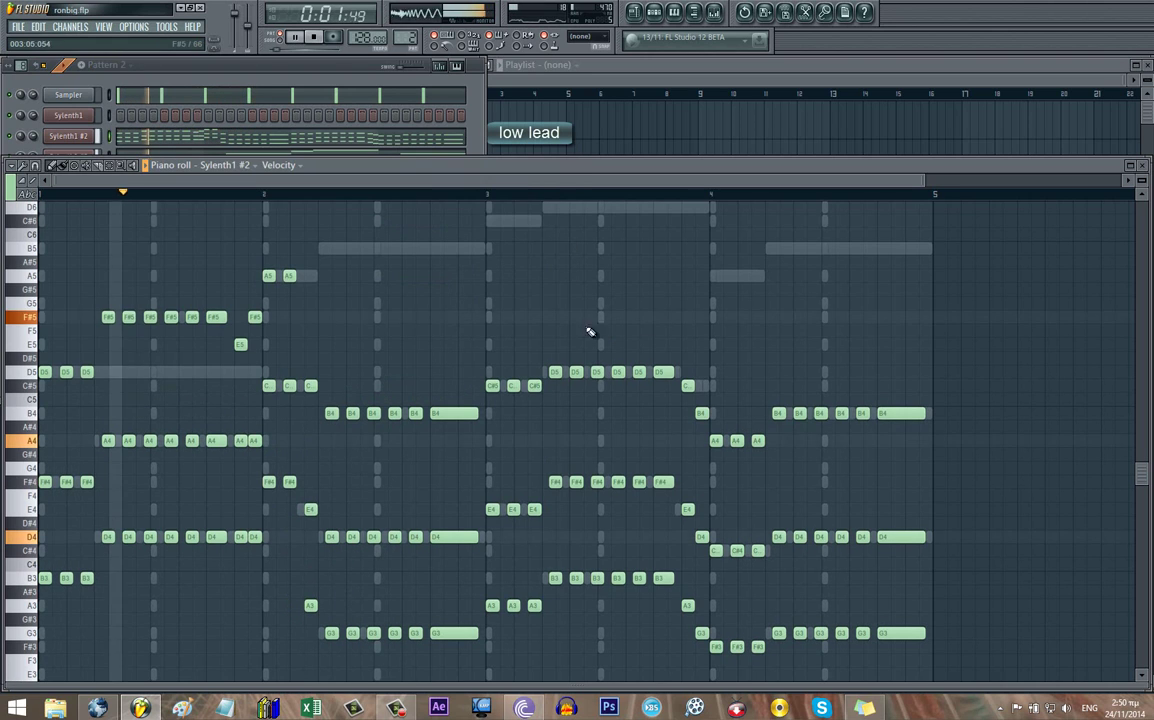
left_click(432, 116)
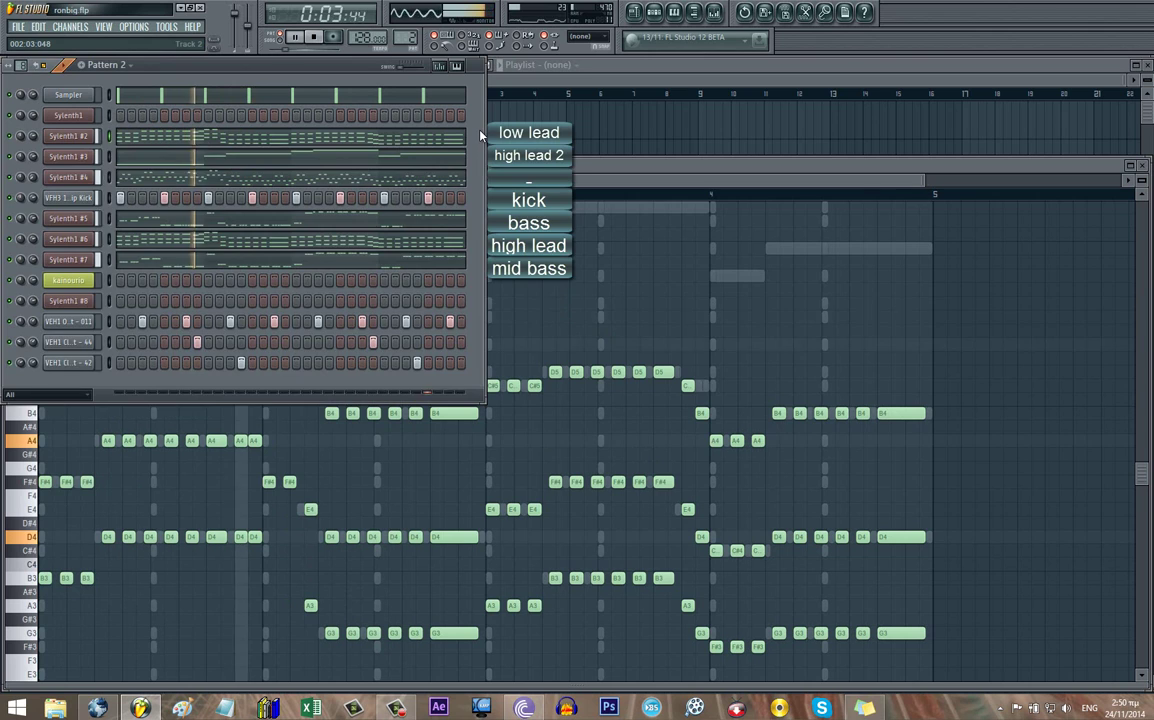